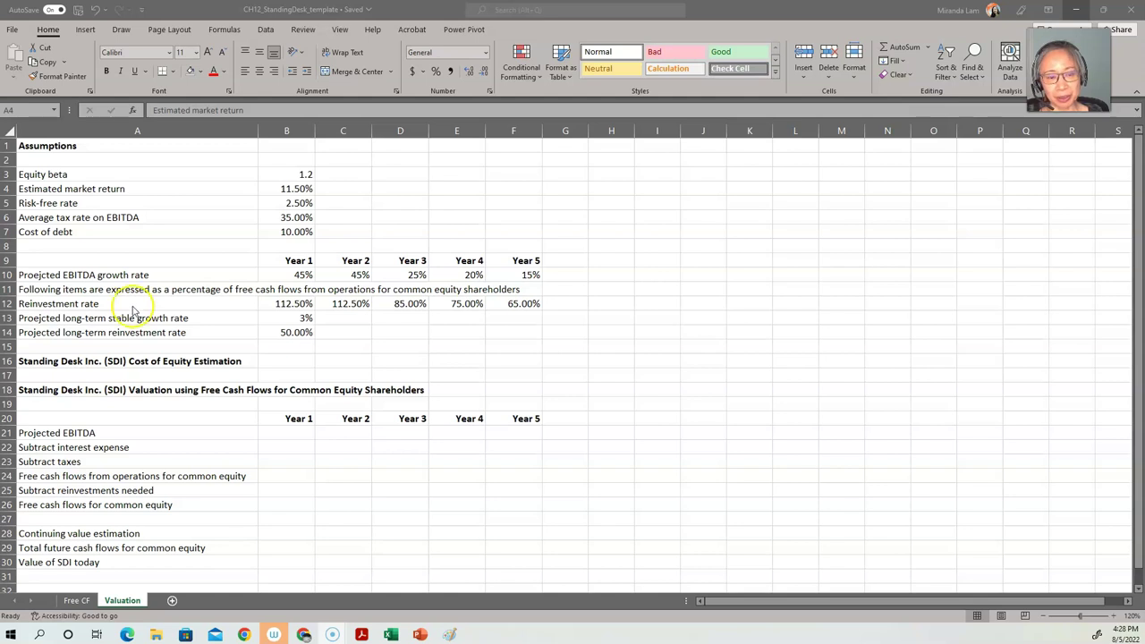
Review the free cash flows to common equity holders on the Free CF sheet, then return to the Valuation sheet's cost of equity row.
left_click(77, 601)
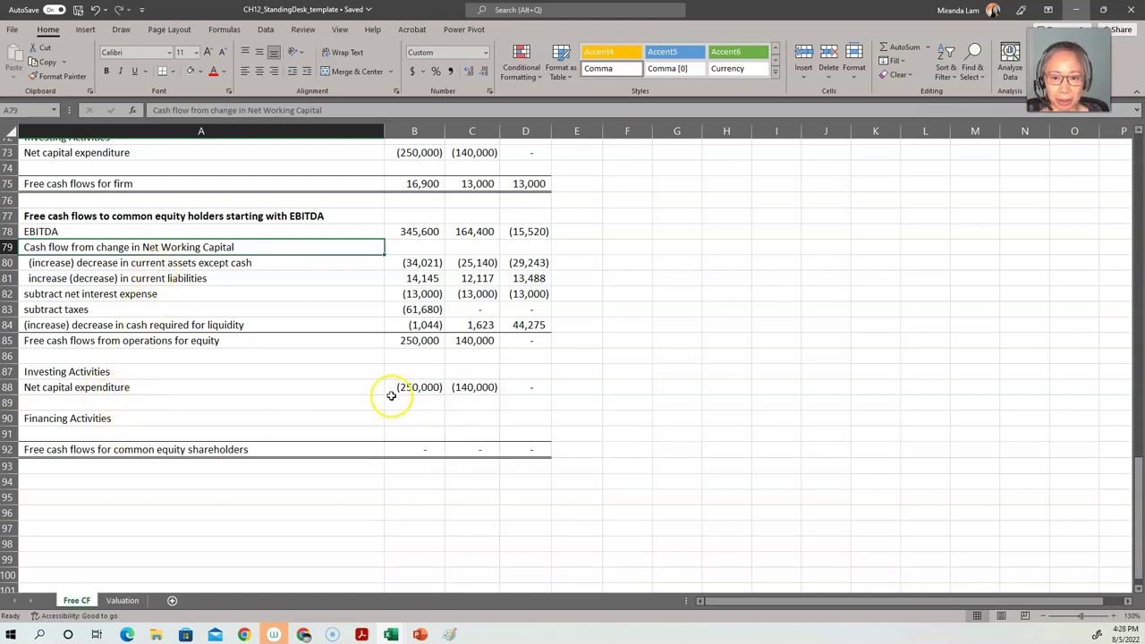
left_click(122, 599)
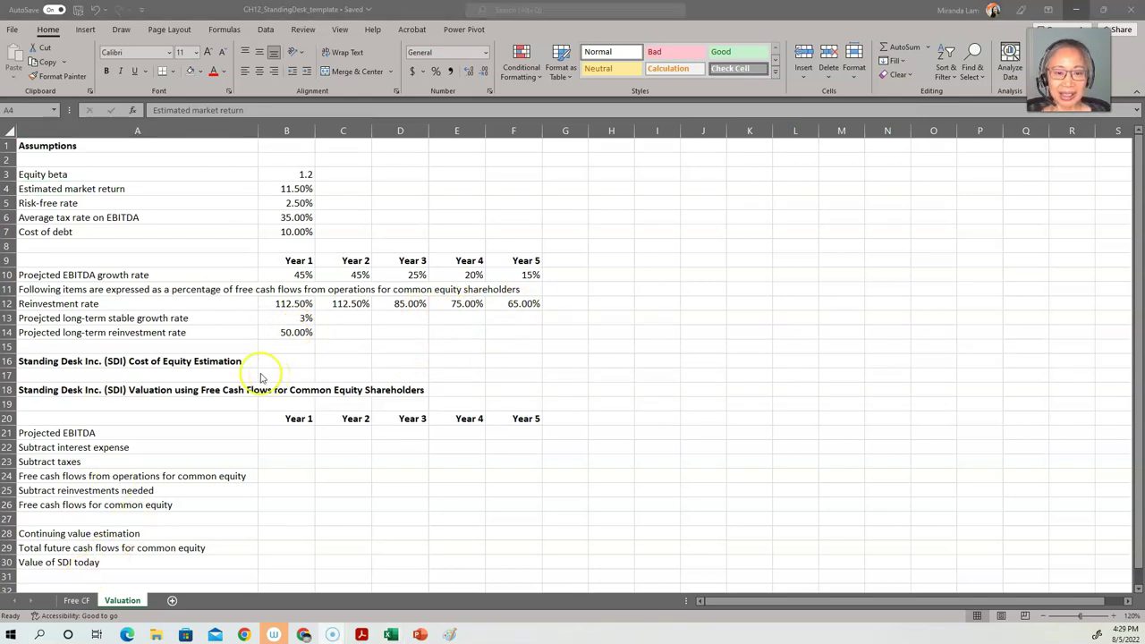
left_click(121, 360)
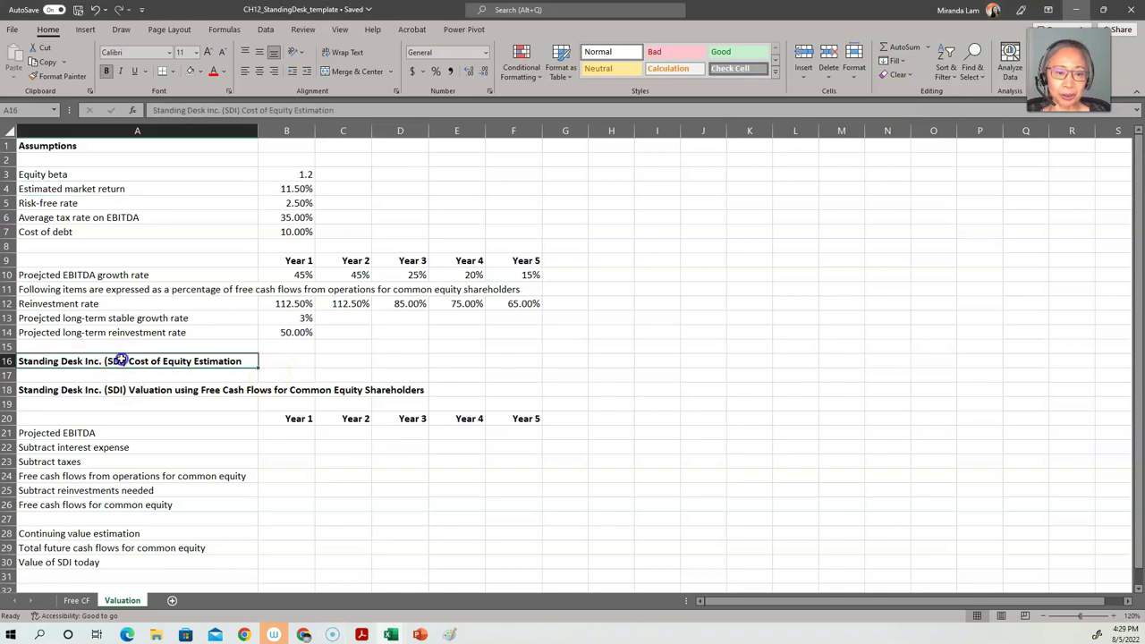
Calculate the cost of equity in B16 from the risk-free rate, equity beta and market return with =B5+B3*(B4-B5).
left_click(302, 365)
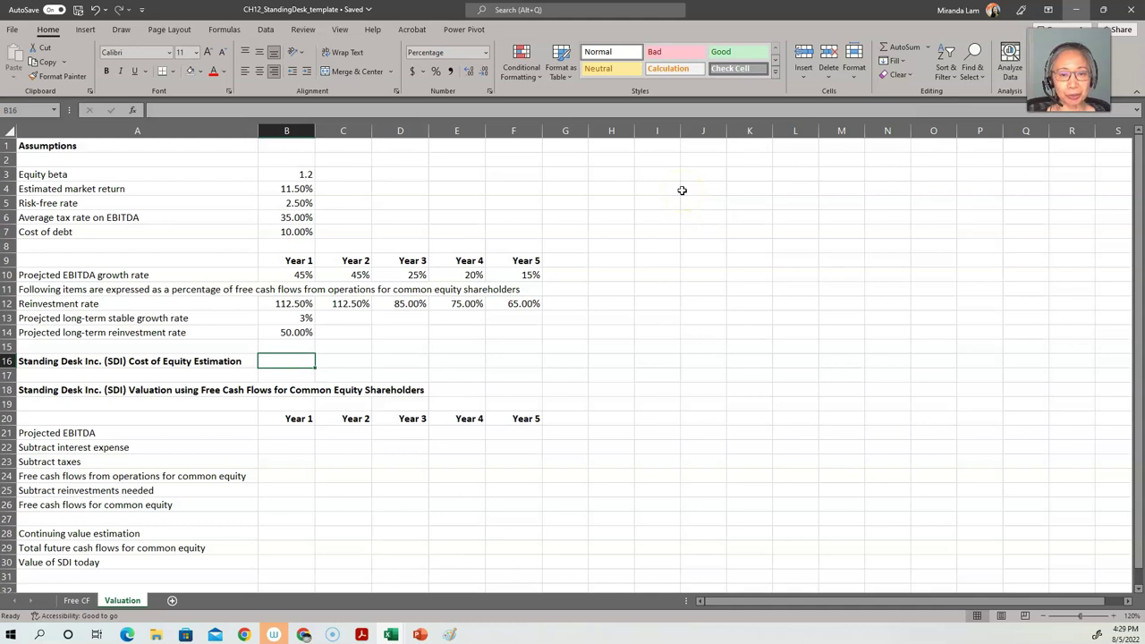
type("=")
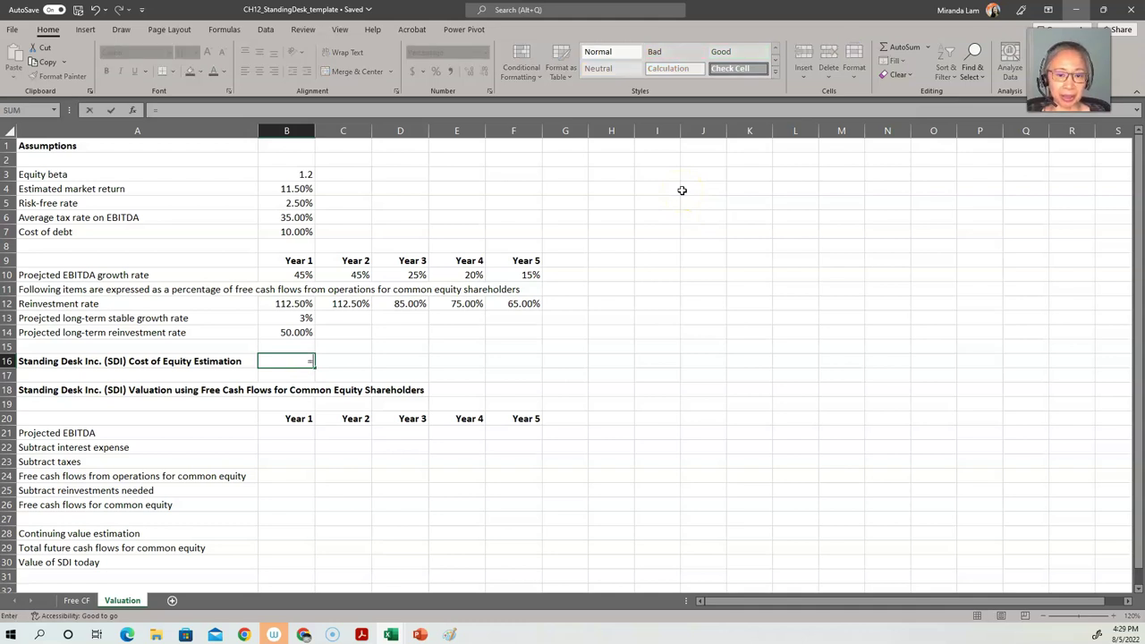
left_click(276, 202)
type("+")
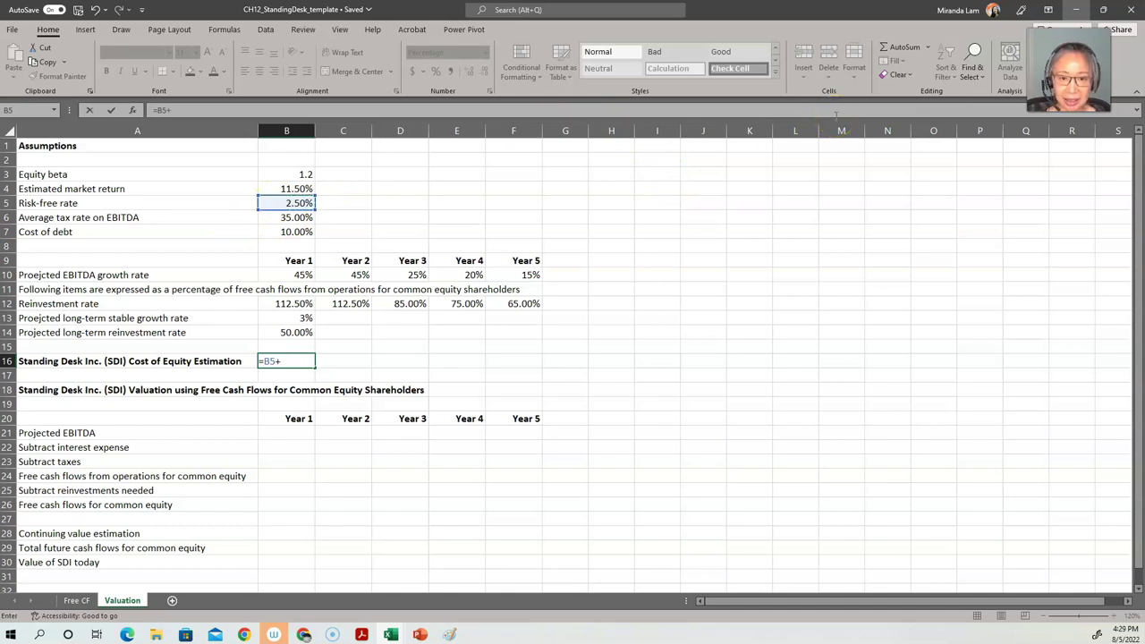
left_click(298, 174)
type("*")
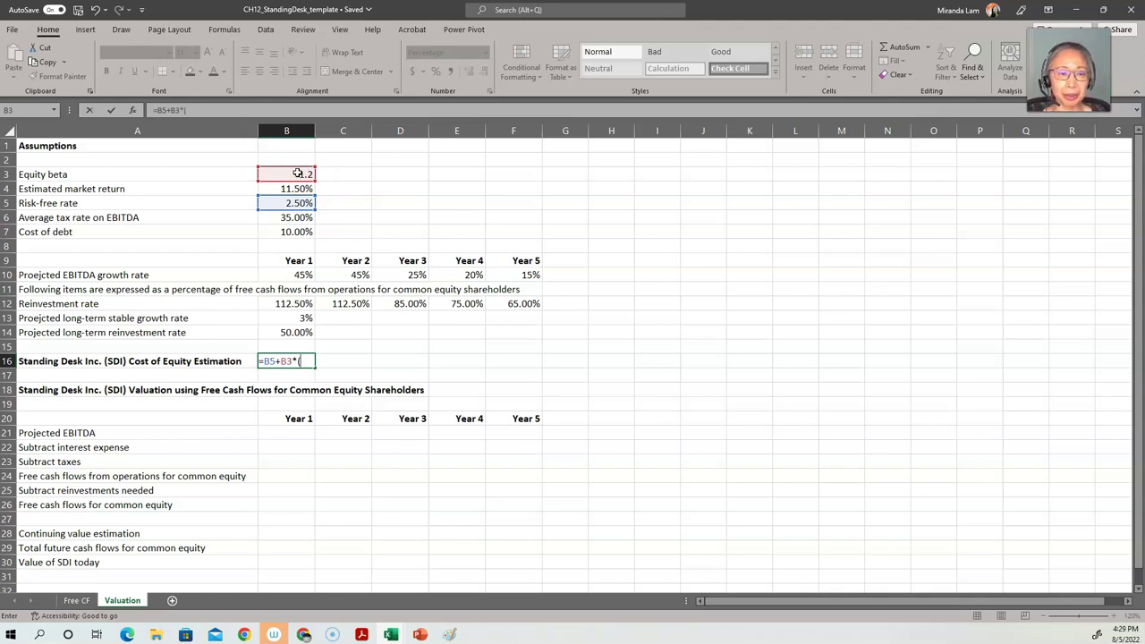
type("(")
left_click(282, 190)
type("-")
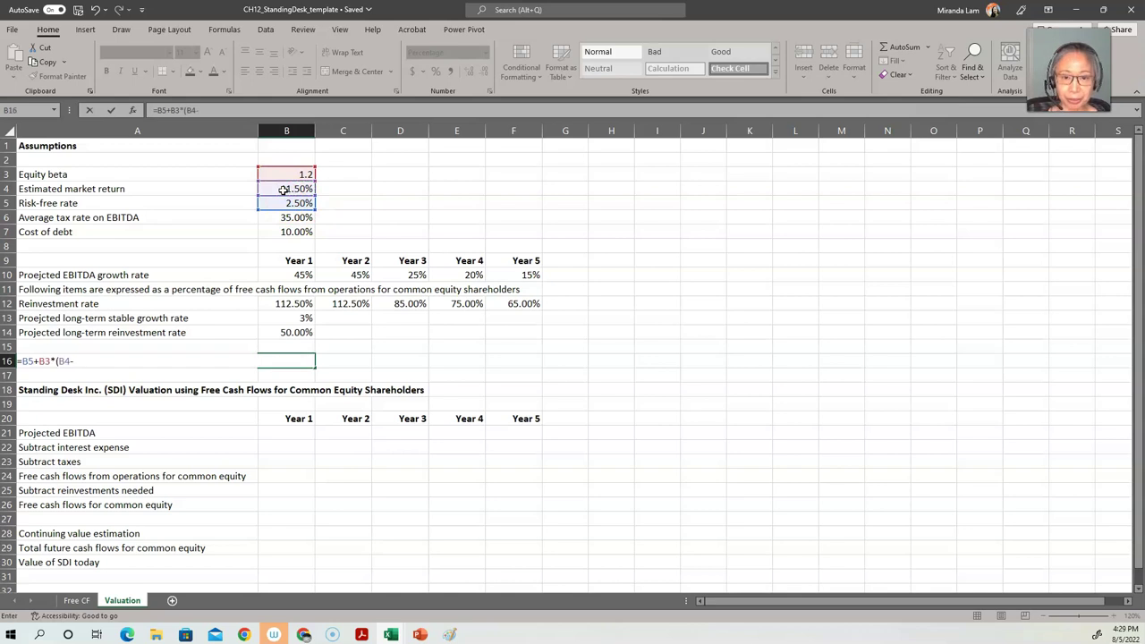
left_click(292, 204)
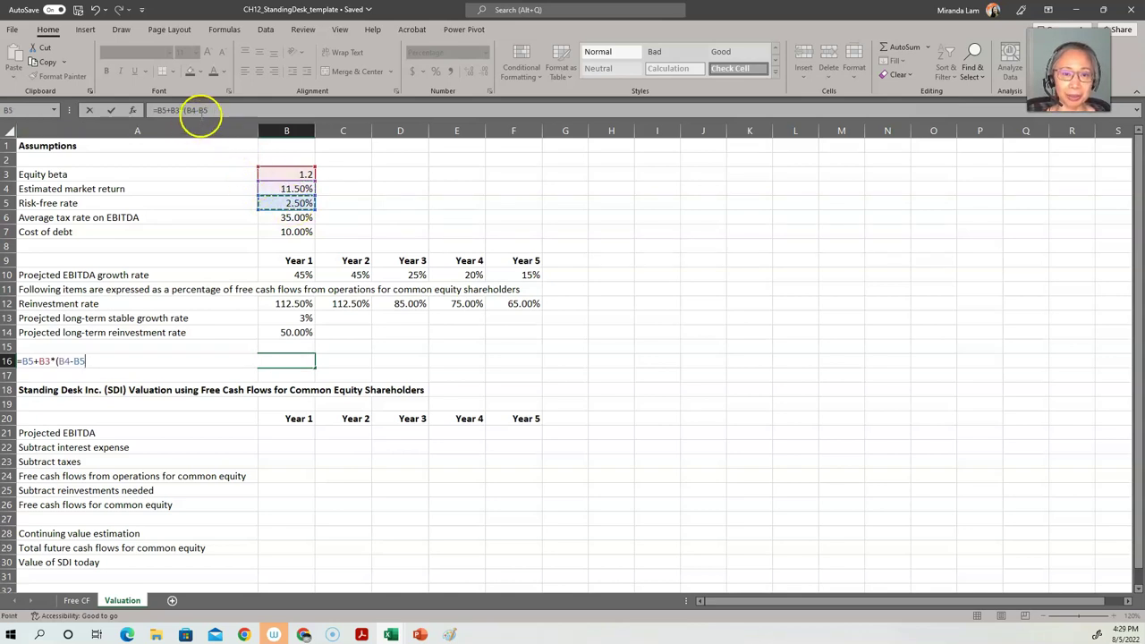
left_click(221, 111)
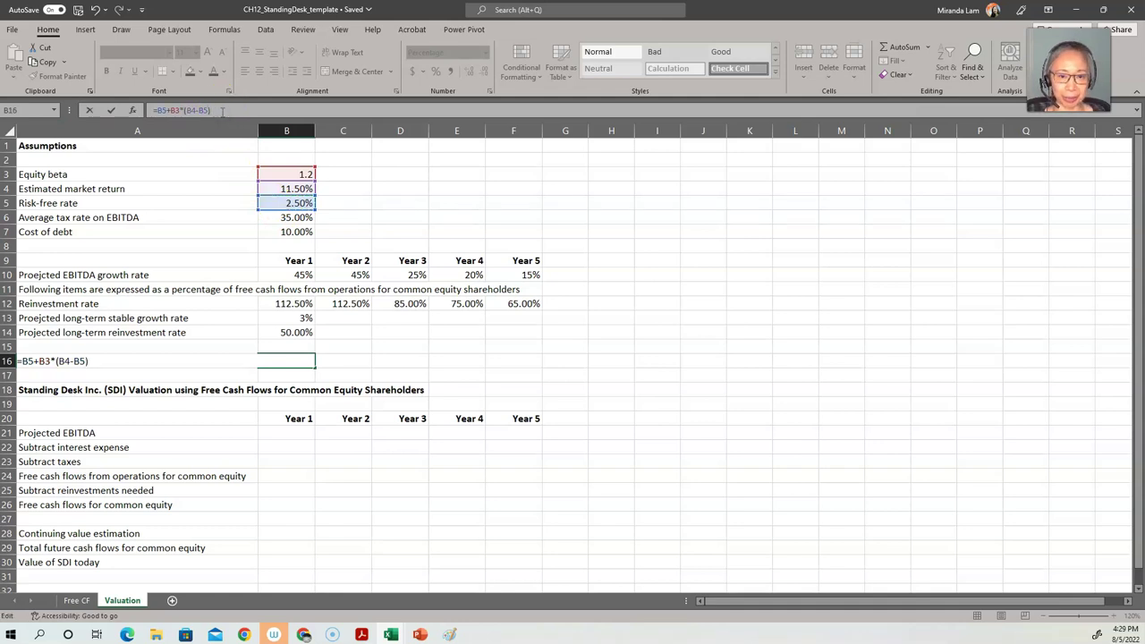
type(")")
key("Return")
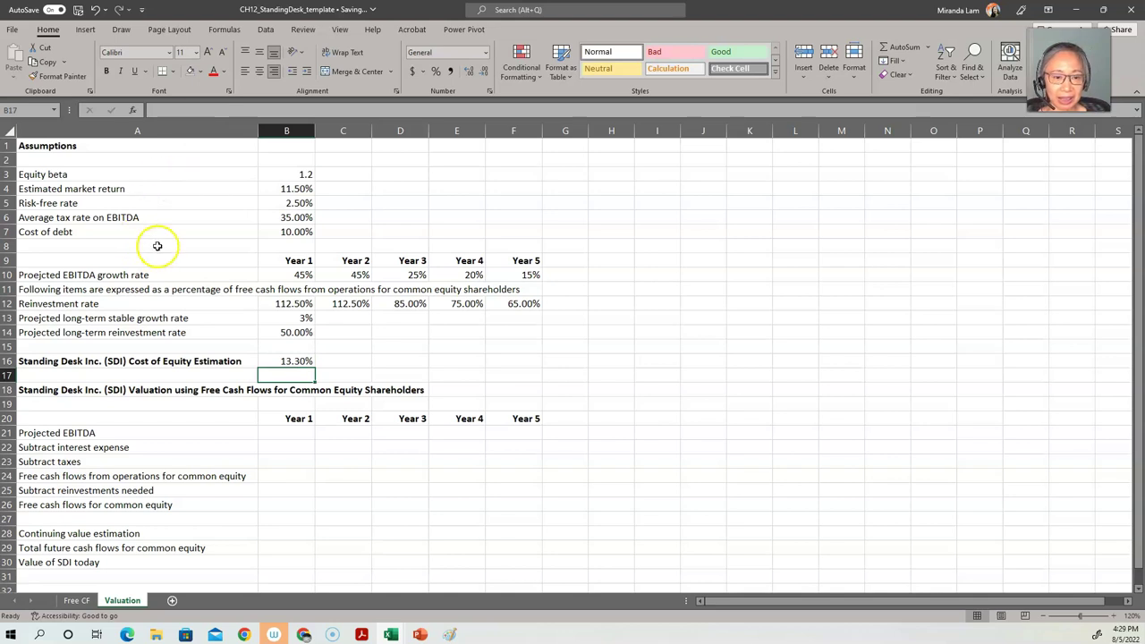
Calculate Year 1 projected EBITDA in B21 by growing the Free CF sheet's Year 0 EBITDA with ='Free CF'!B15*(1+Valuation!B10).
left_click(289, 432)
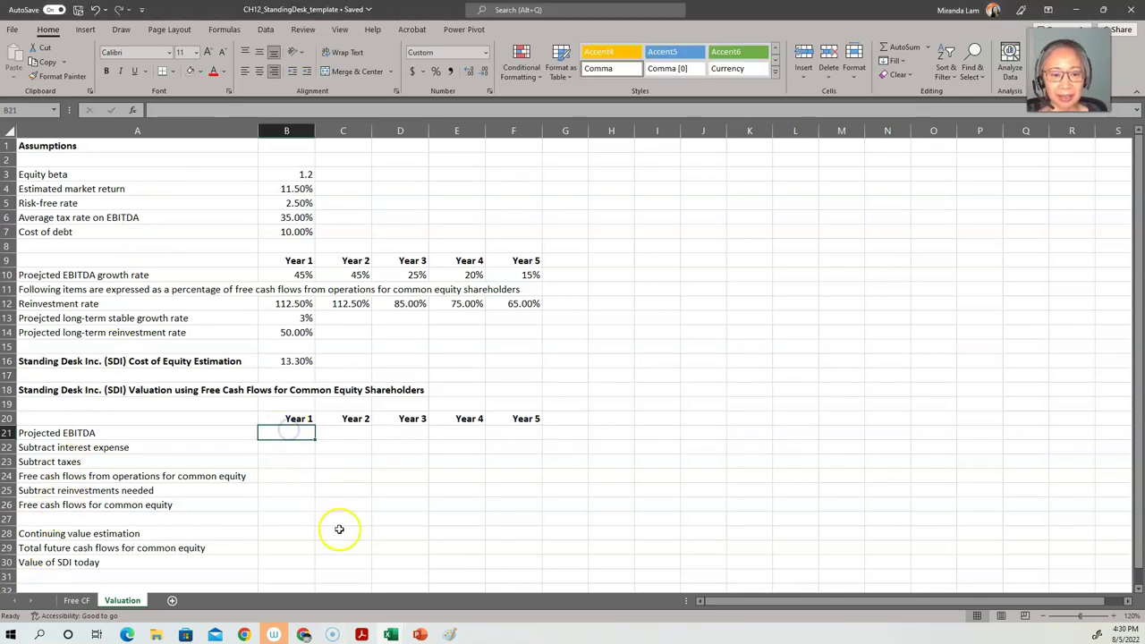
left_click(287, 431)
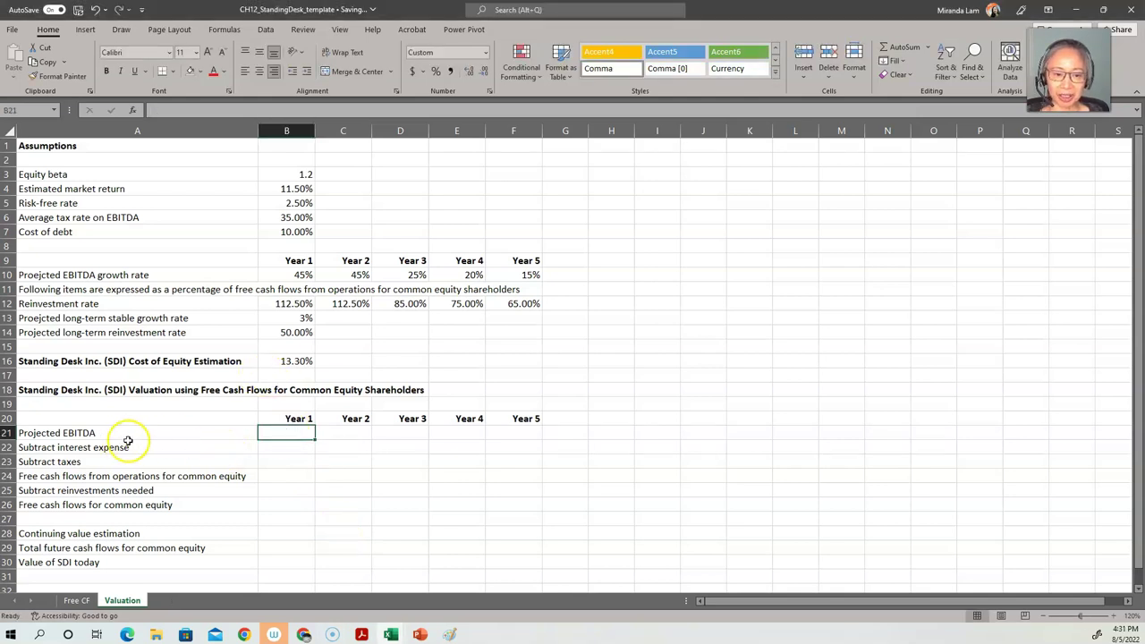
type("=")
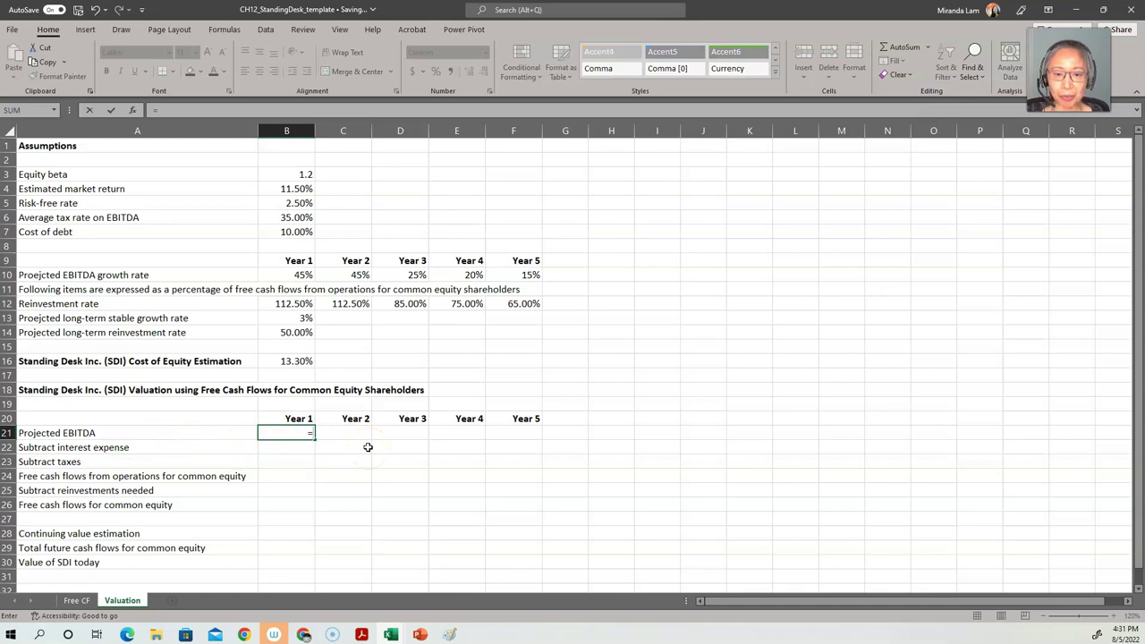
left_click(78, 599)
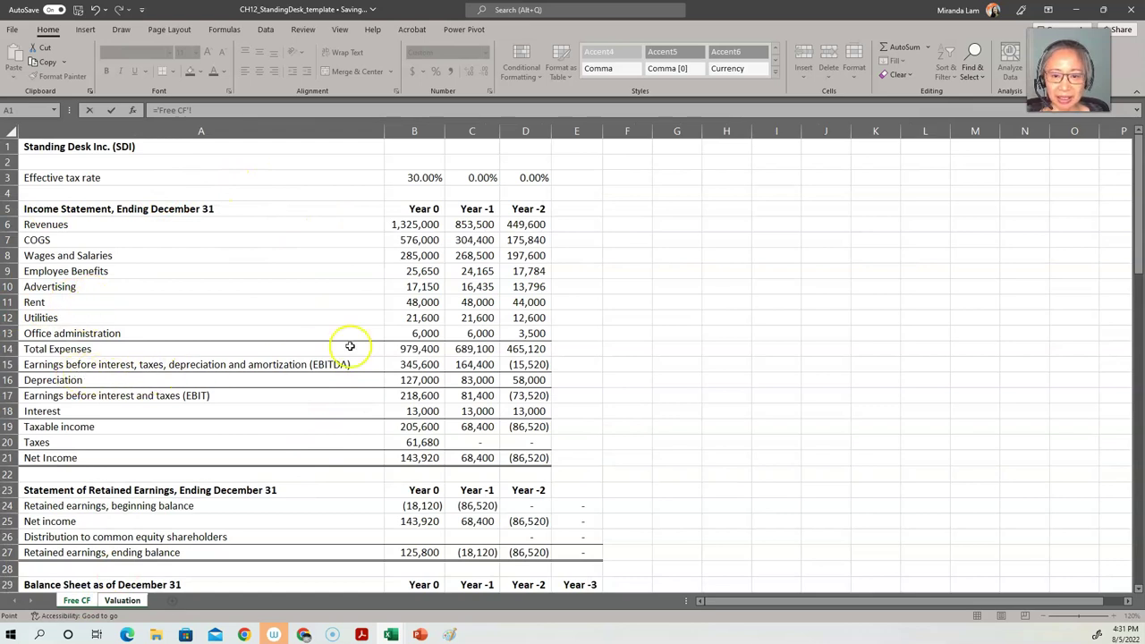
left_click(405, 364)
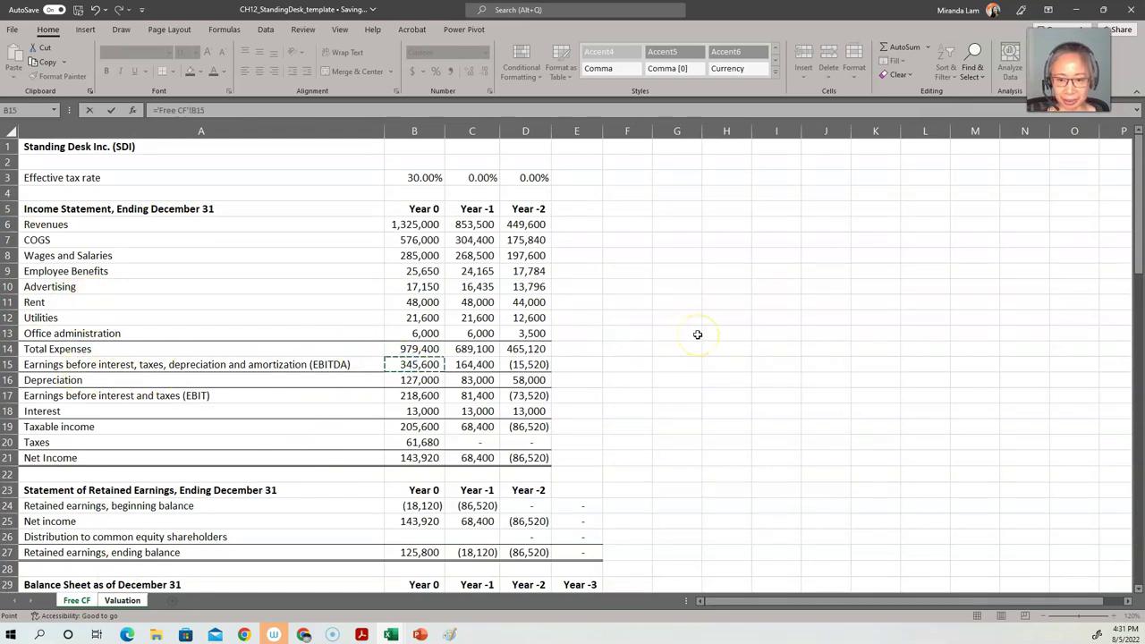
type("*")
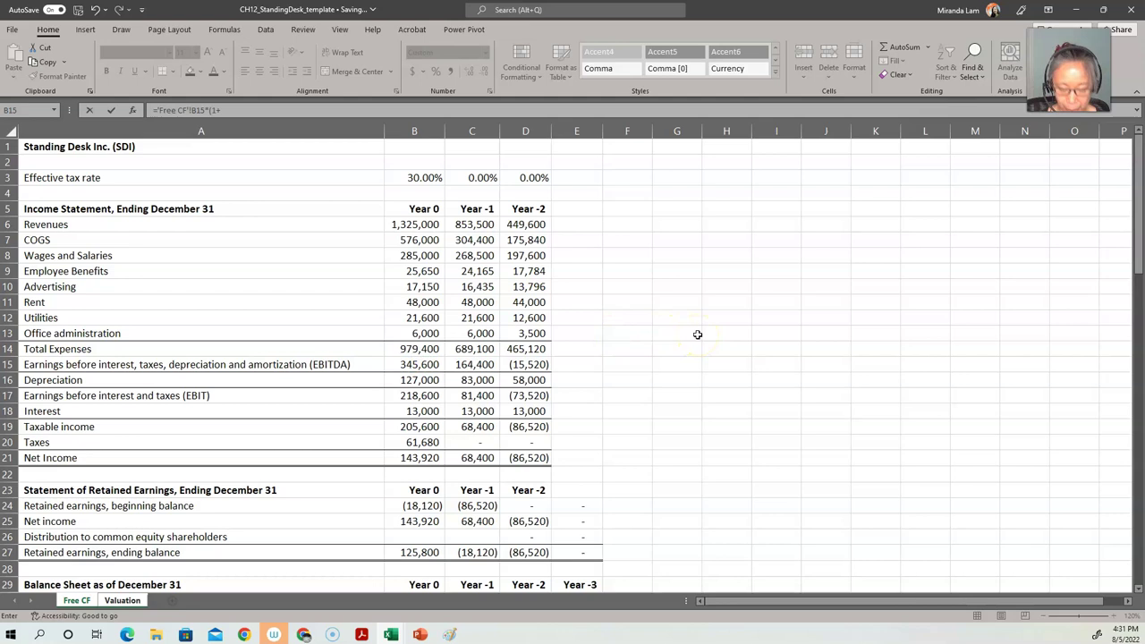
left_click(133, 600)
left_click(295, 275)
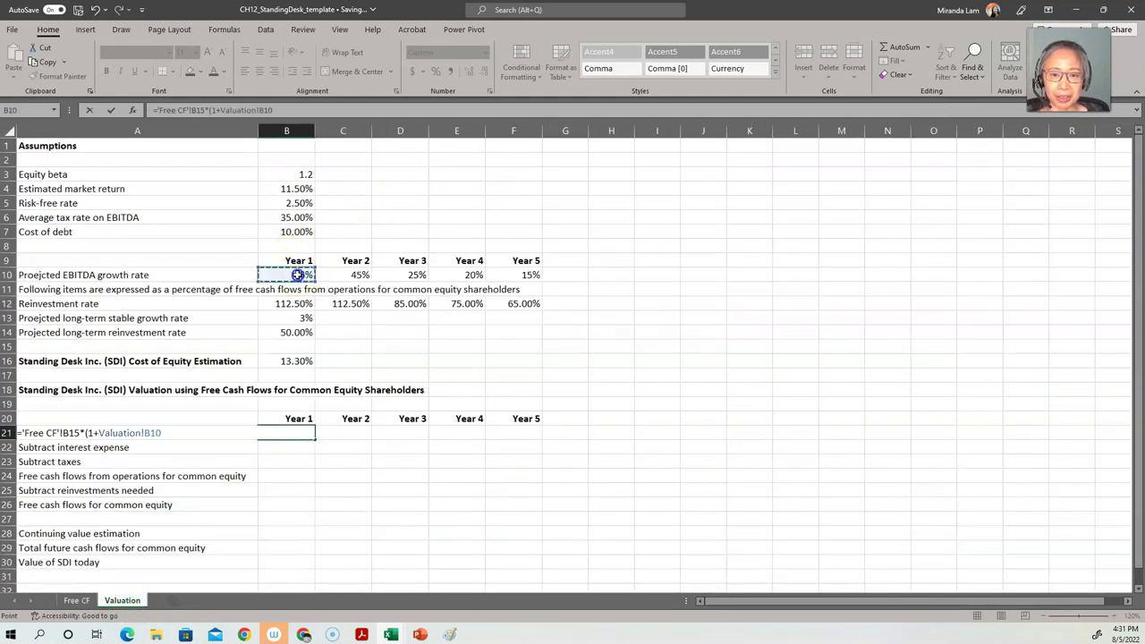
type(")")
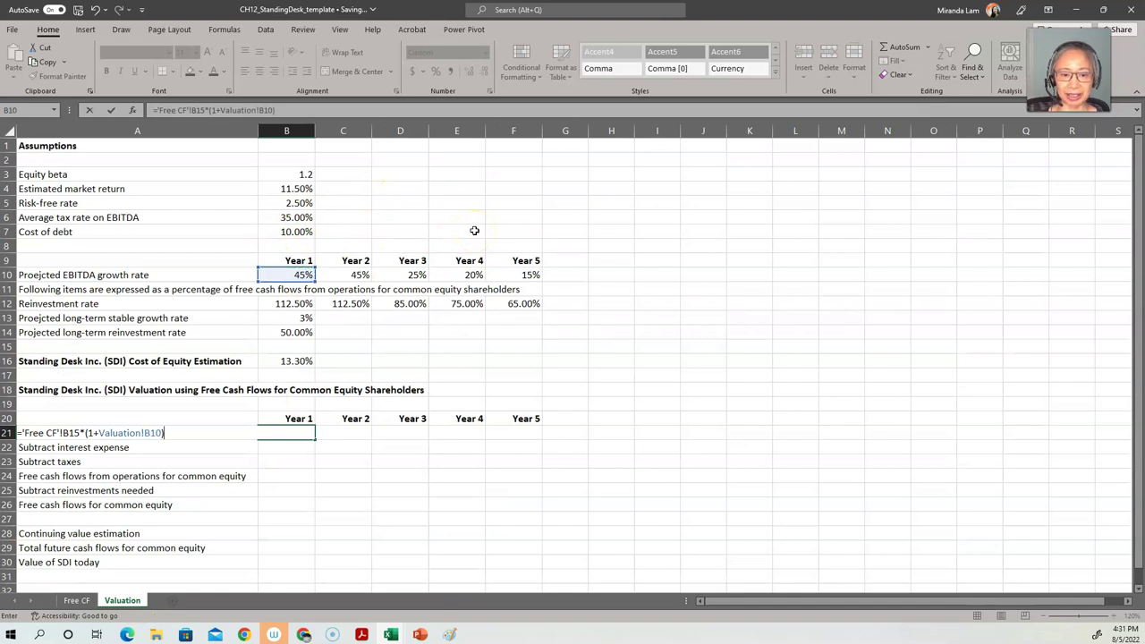
key("Return")
key("Up")
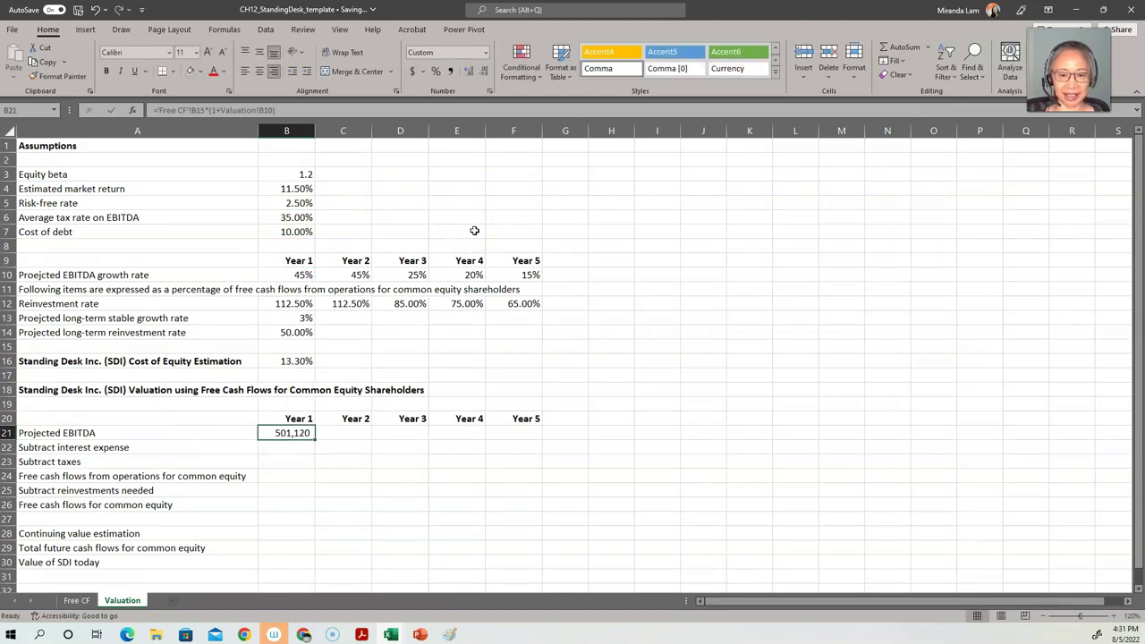
Enter the Year 2 projected EBITDA formula =B21*(+C10) in C21.
key("Right")
type("=")
key("Left")
type("*")
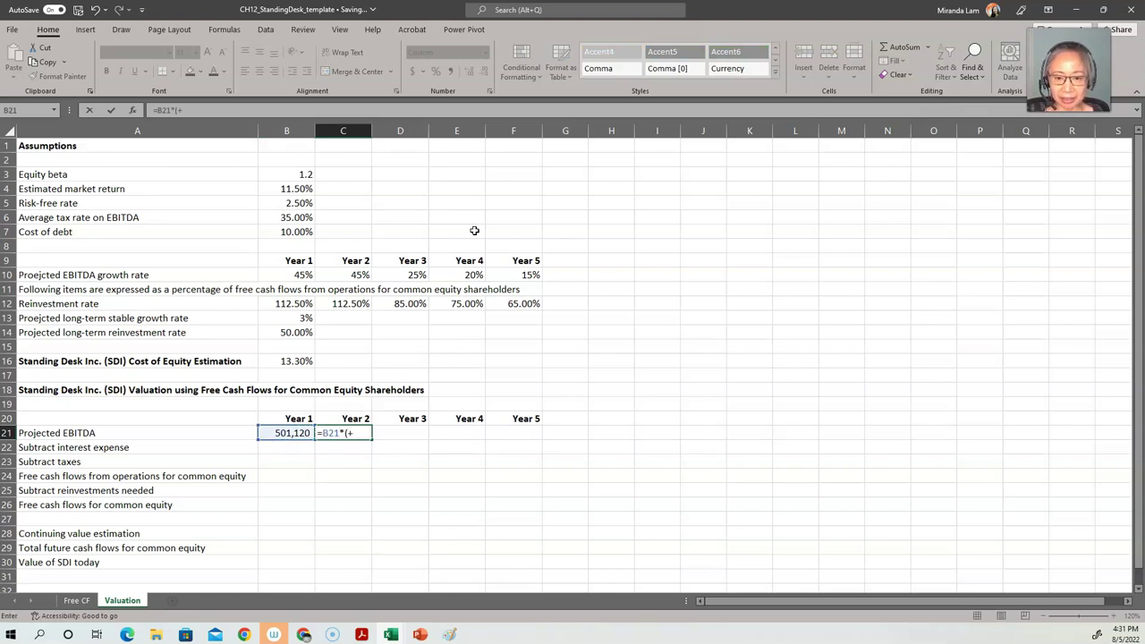
type("(+")
left_click(361, 274)
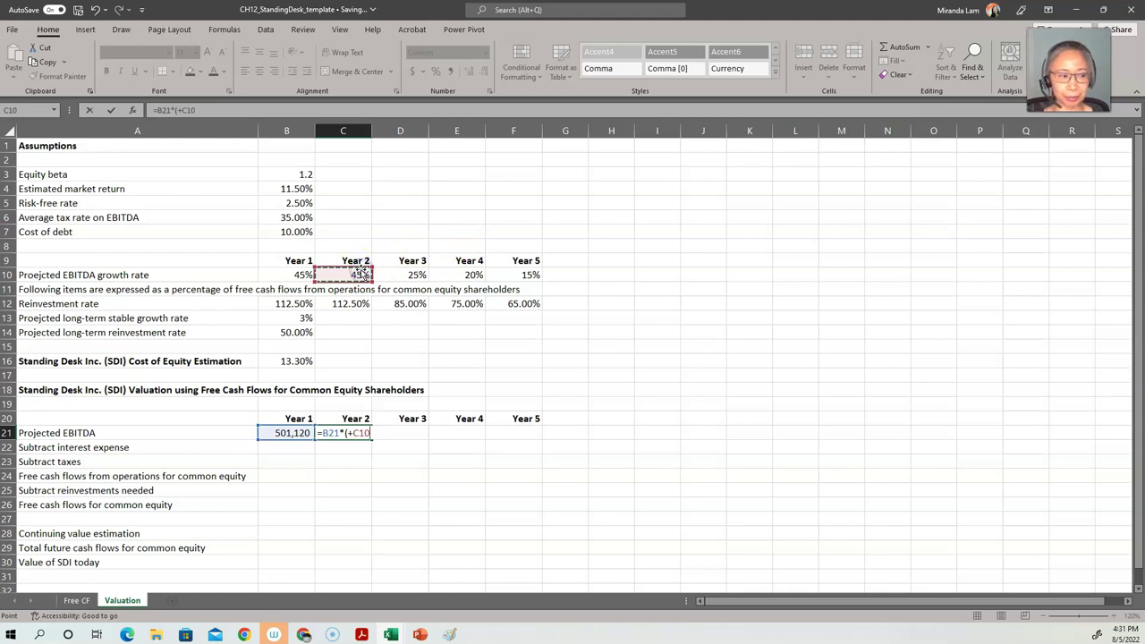
type(")")
key("Return")
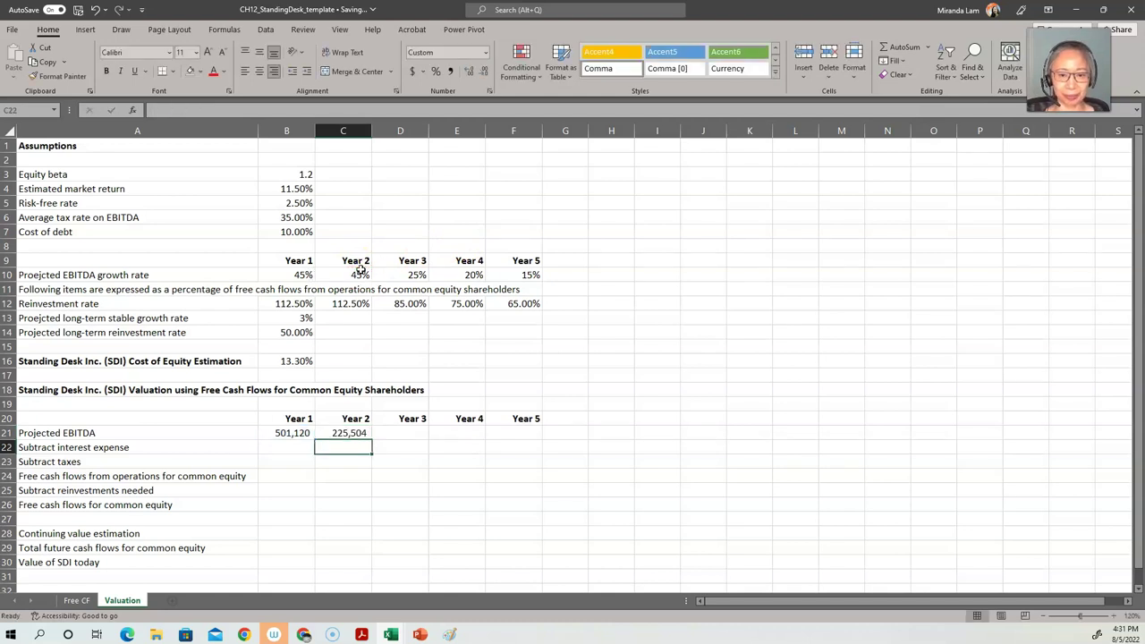
Correct the Year 2 projected EBITDA formula in C21 to =B21*(1+C10).
key("Up")
key("F2")
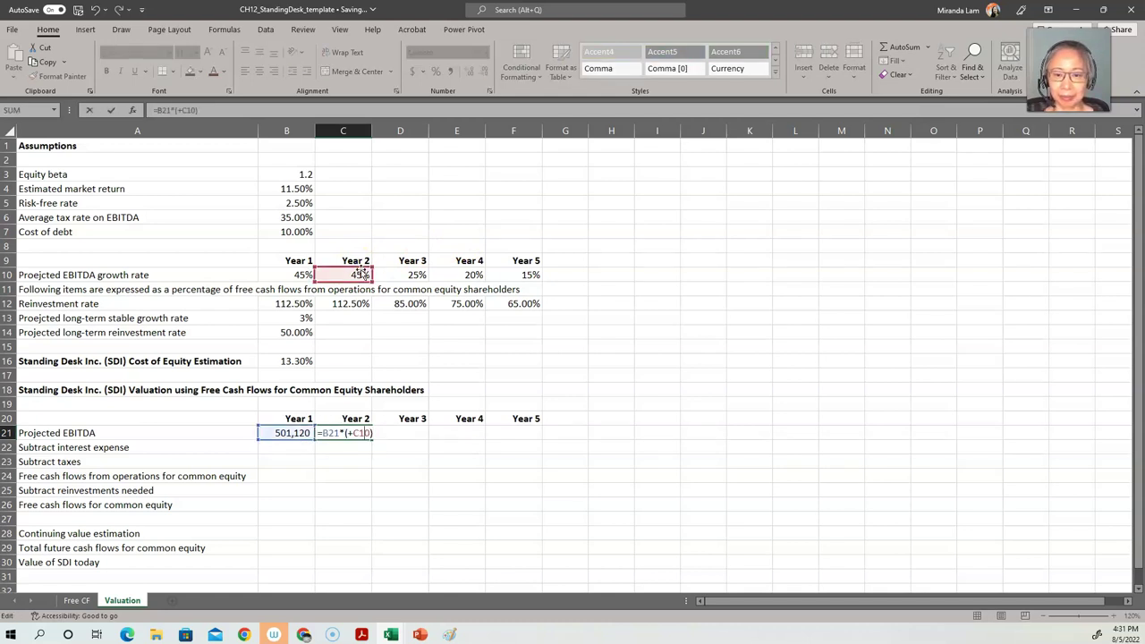
type("1")
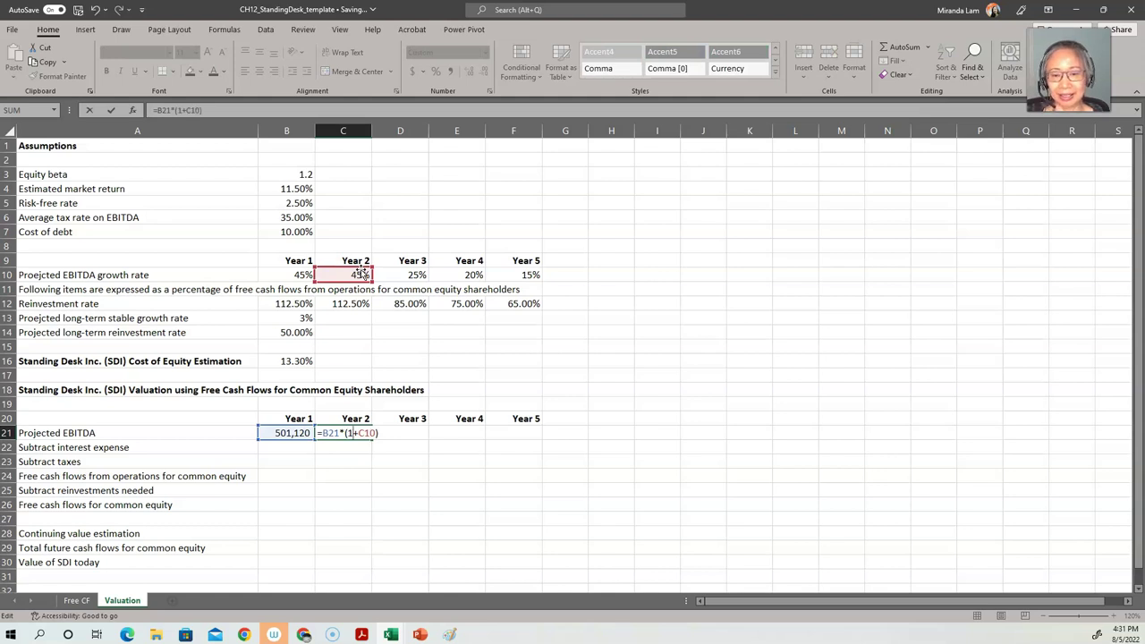
key("Return")
Calculate Year 1 interest expense in B22 from Year 0 long-term debt and cost of debt, using absolute references: ='Free CF'!$B$41*Valuation!$B$7.
key("Left")
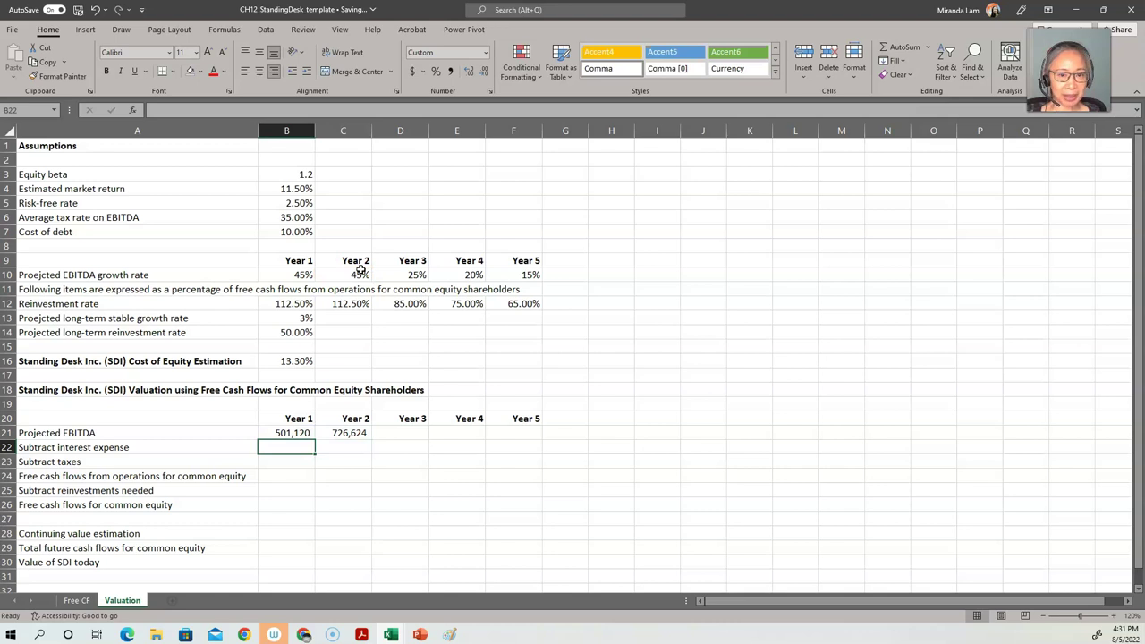
type("=")
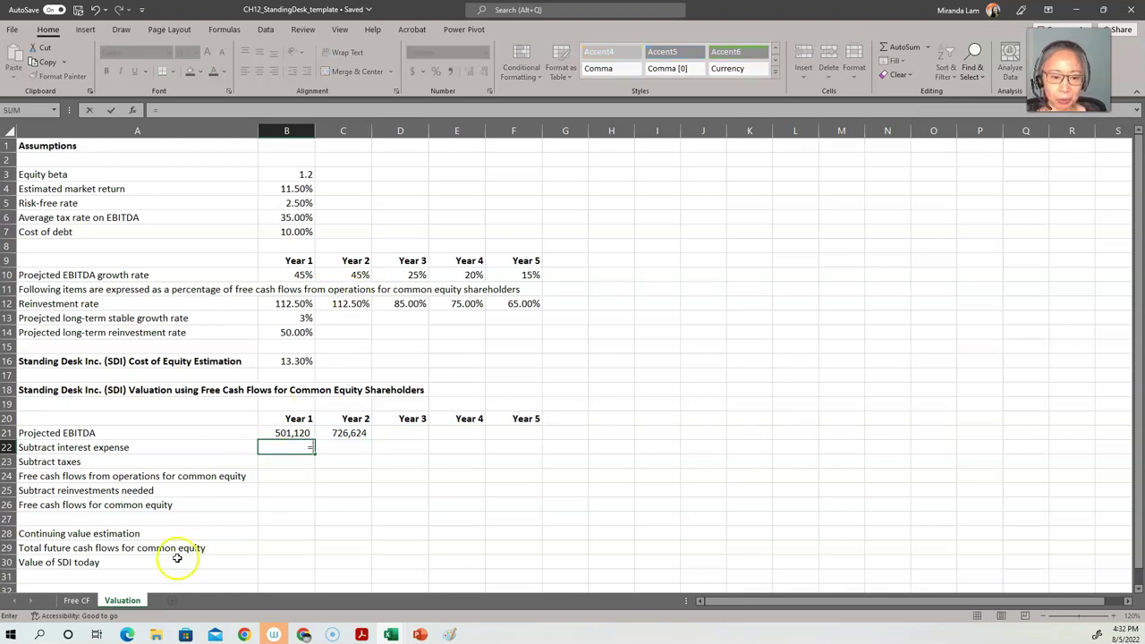
left_click(79, 602)
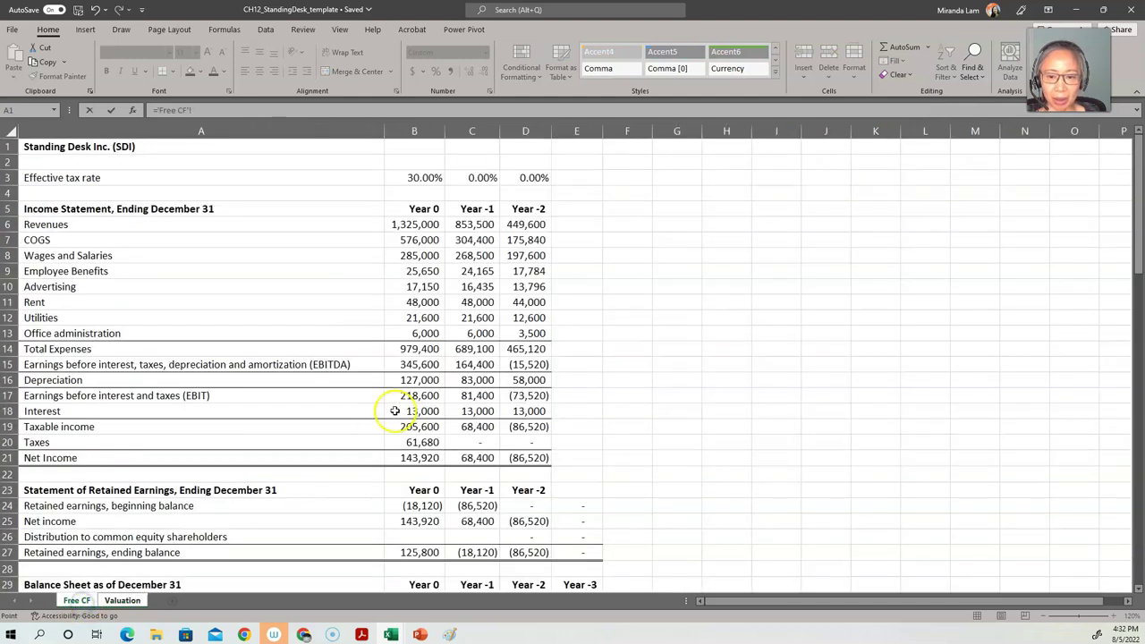
scroll(401, 465, "down", 7)
scroll(396, 411, "down", 1)
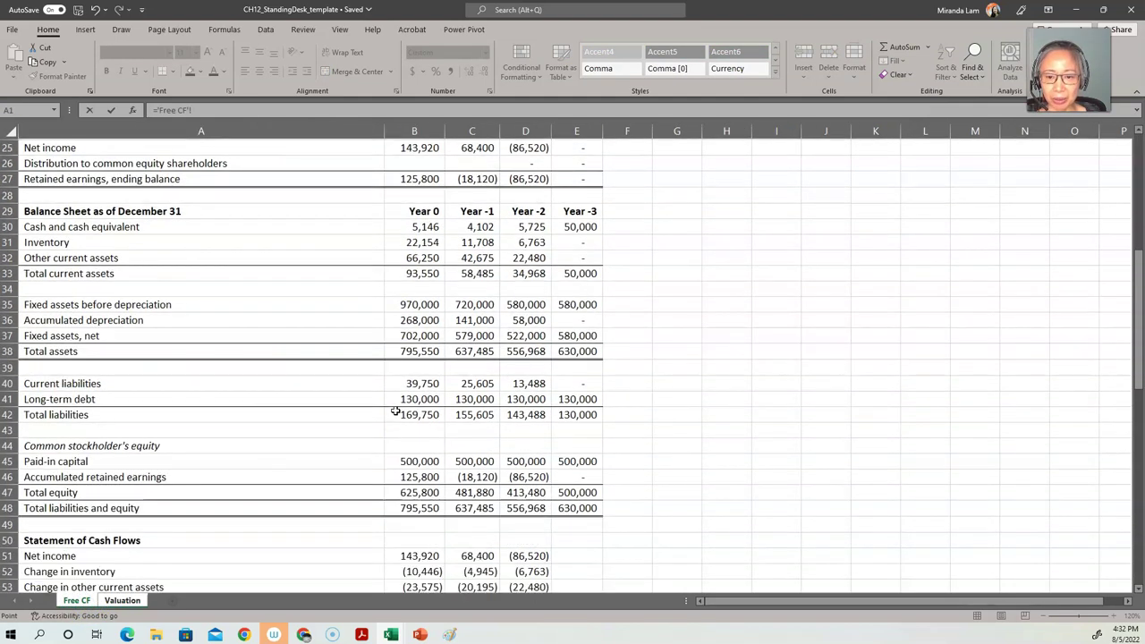
left_click(401, 398)
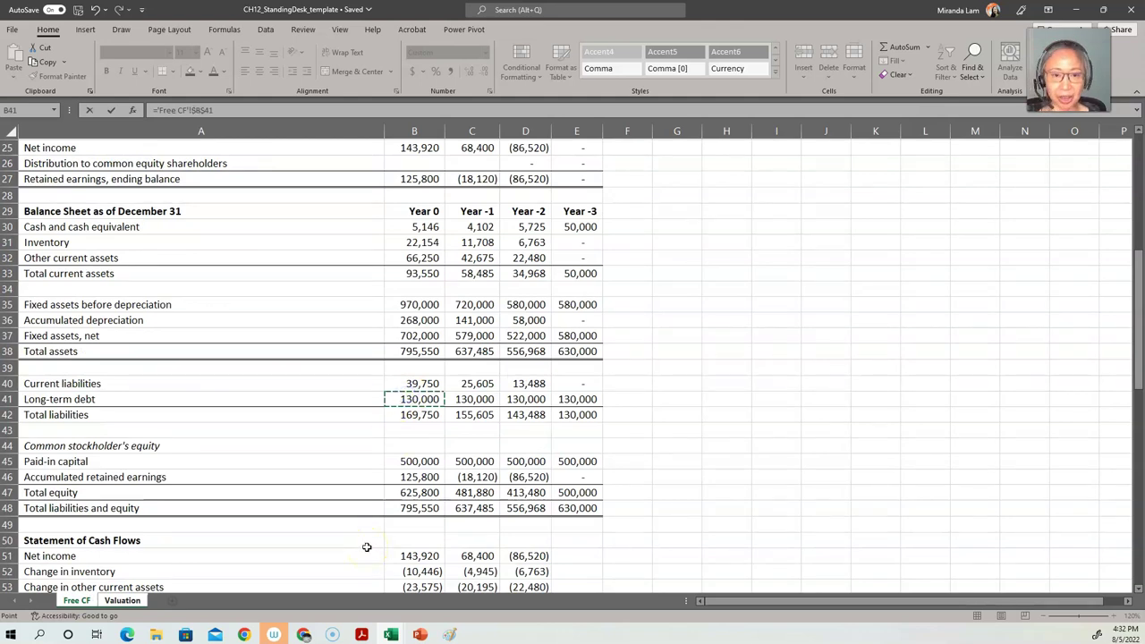
type("*")
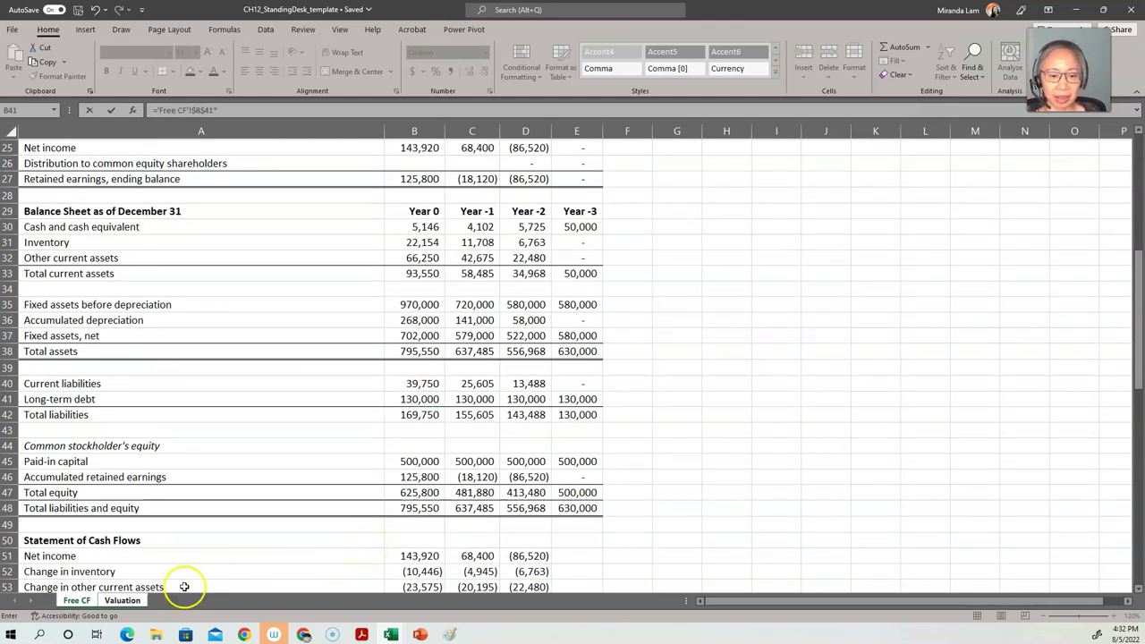
left_click(126, 598)
left_click(288, 231)
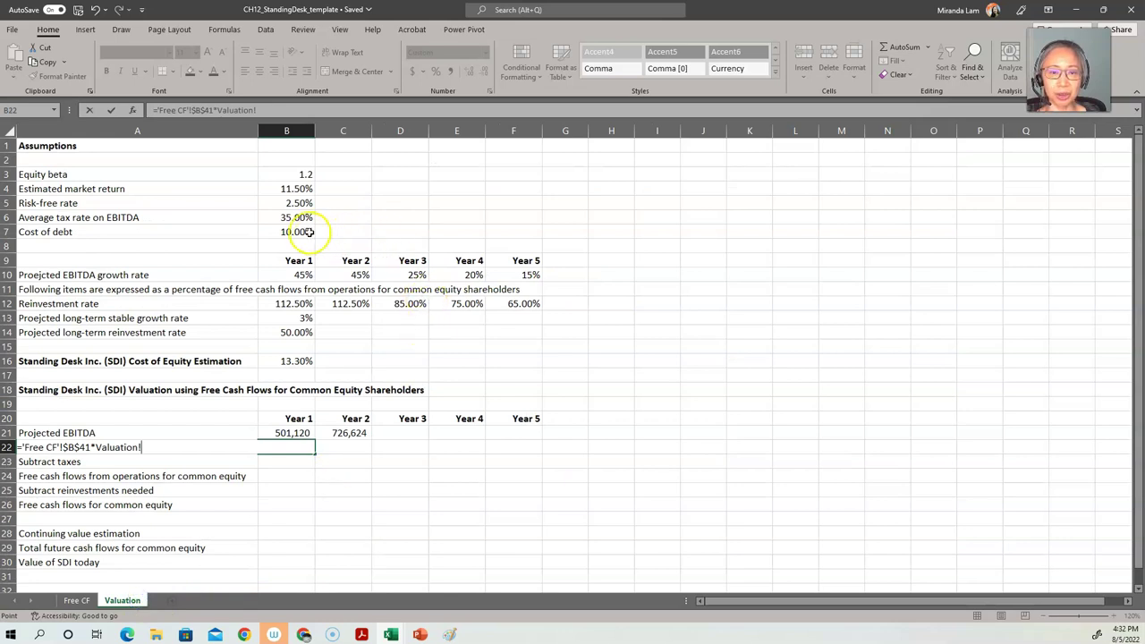
key("F4")
key("ctrl+Return")
key("Return")
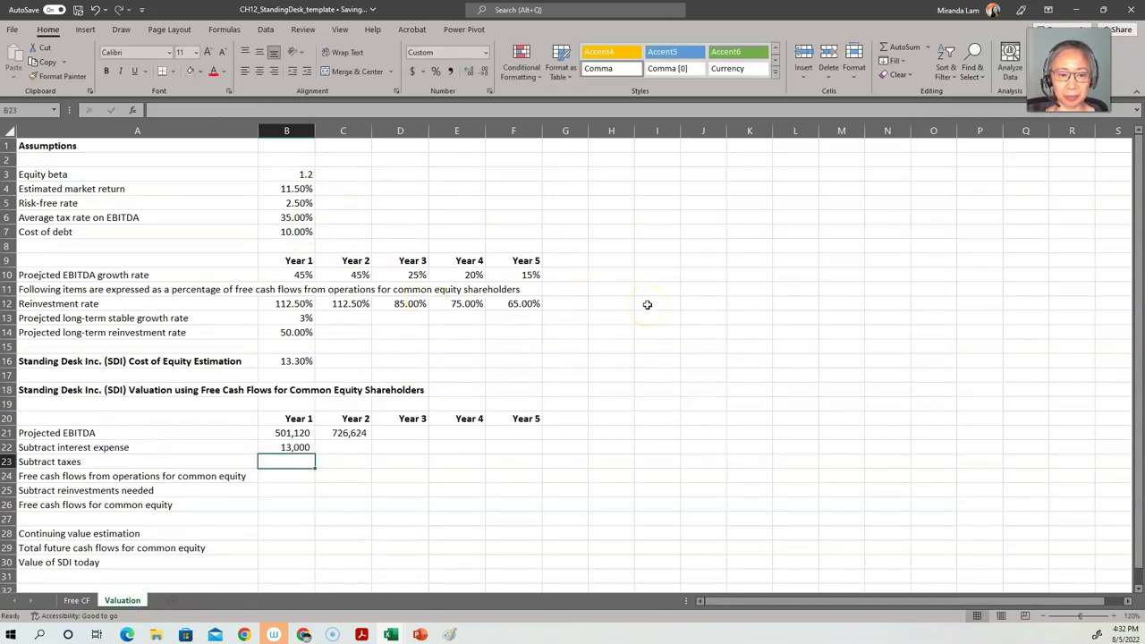
Make the Year 1 interest expense in B22 negative by adding a minus sign at the start of its formula.
key("Up")
key("F2")
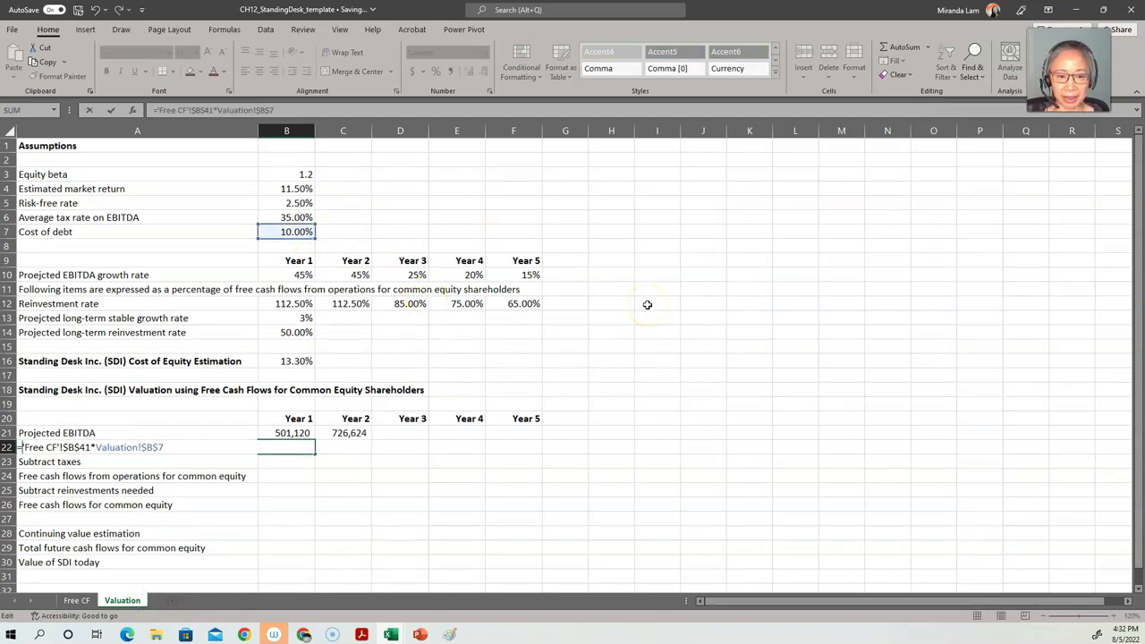
type("-")
key("Return")
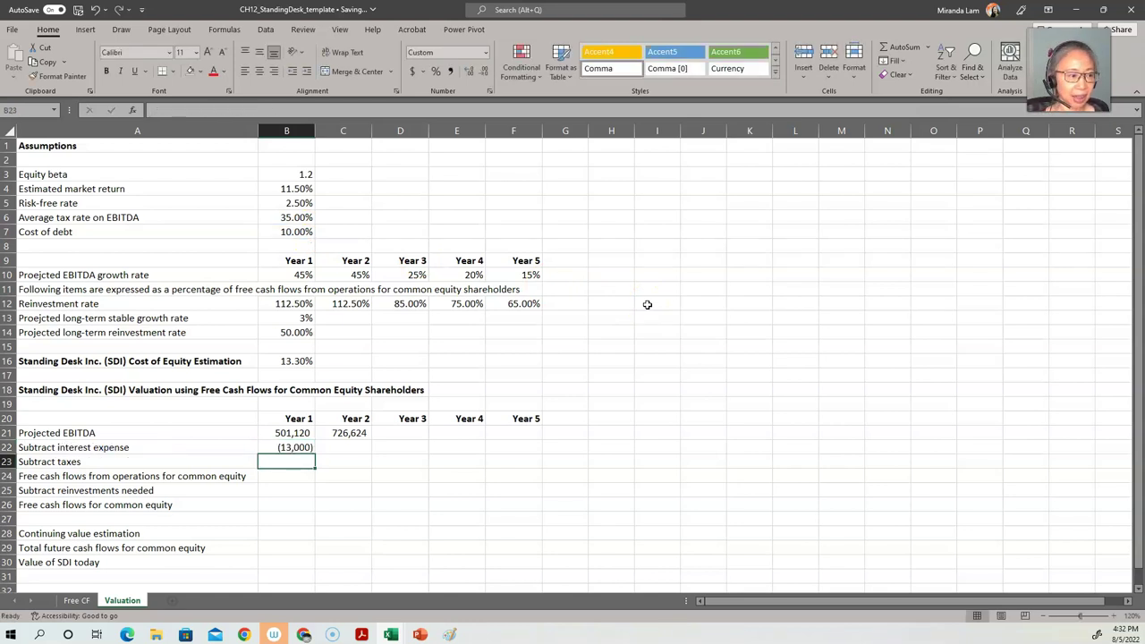
Calculate Year 1 taxes in B23 as negative projected EBITDA times the average tax rate: =-B21*B6.
type("-")
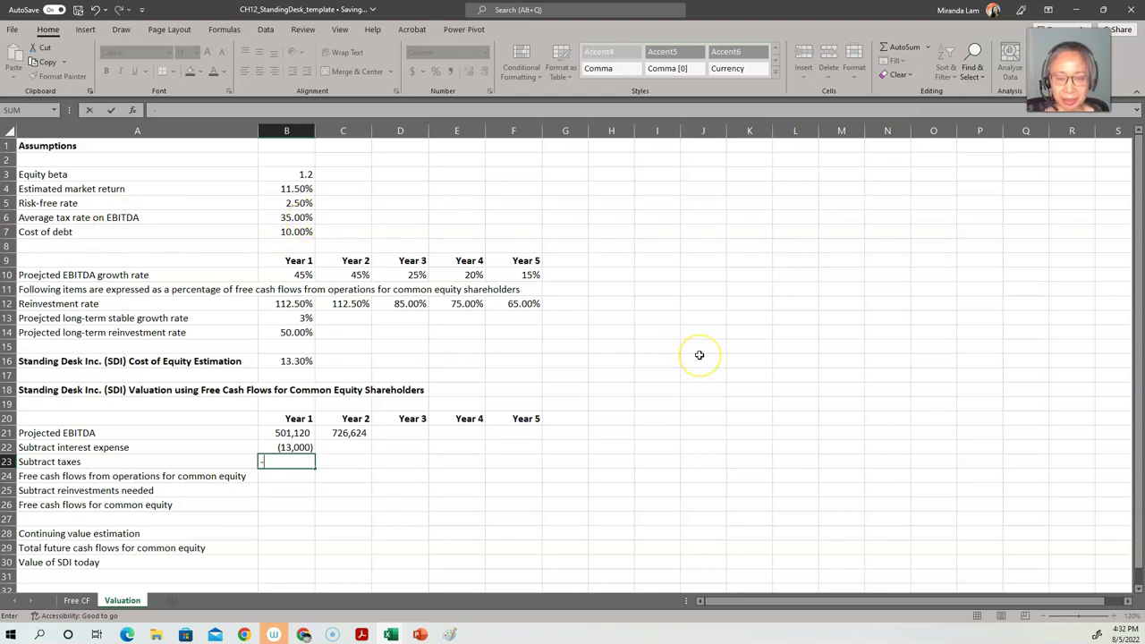
key("Up")
key("Up")
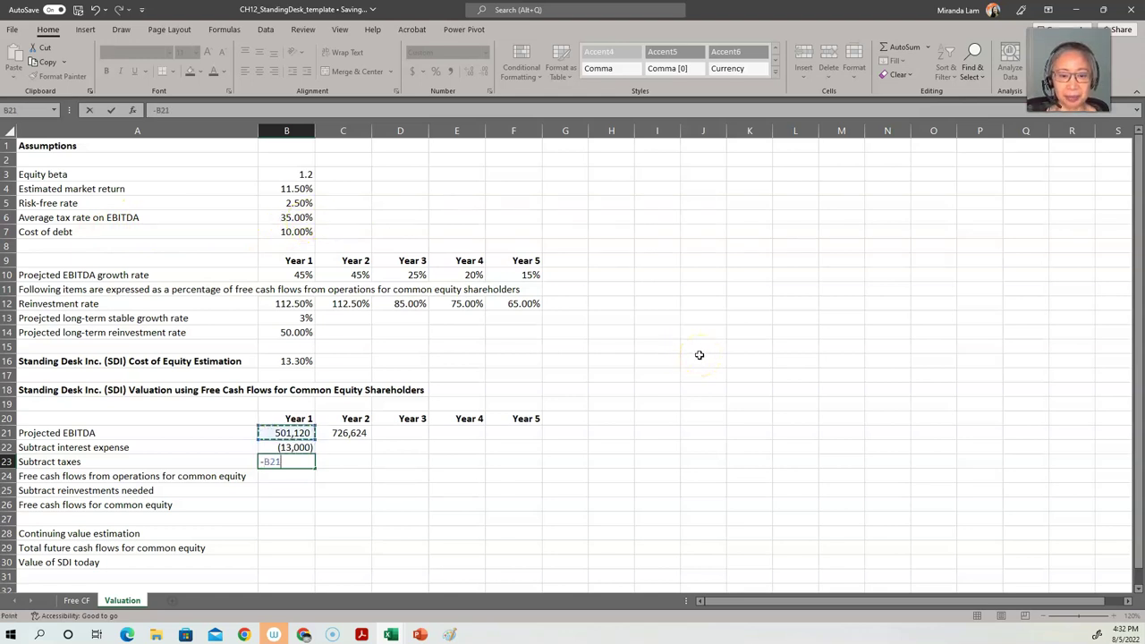
type("*")
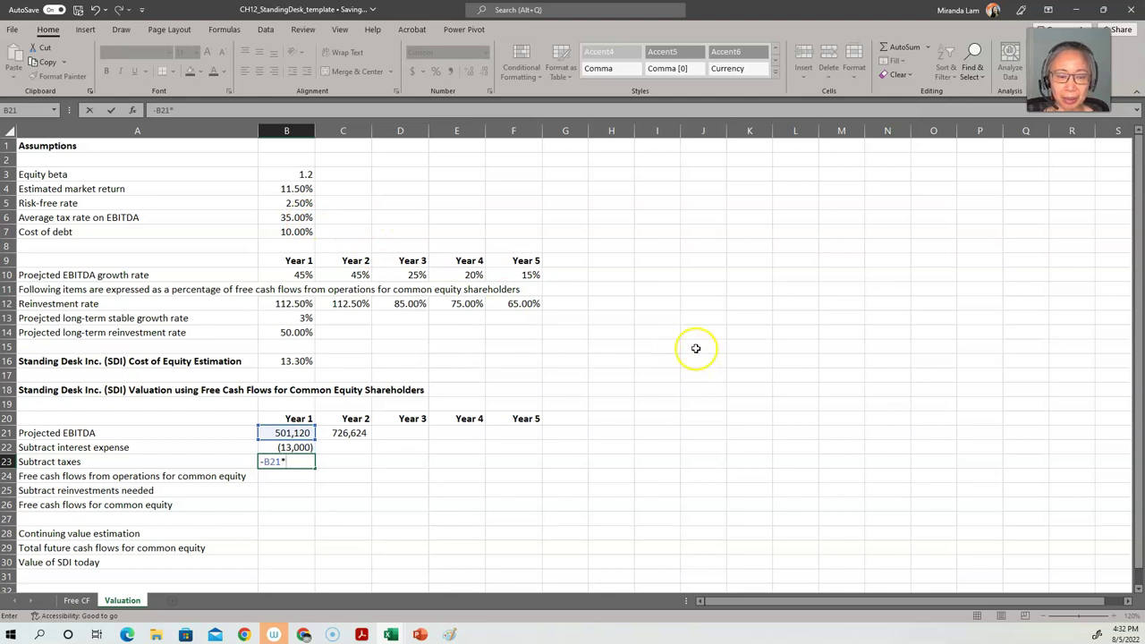
left_click(286, 219)
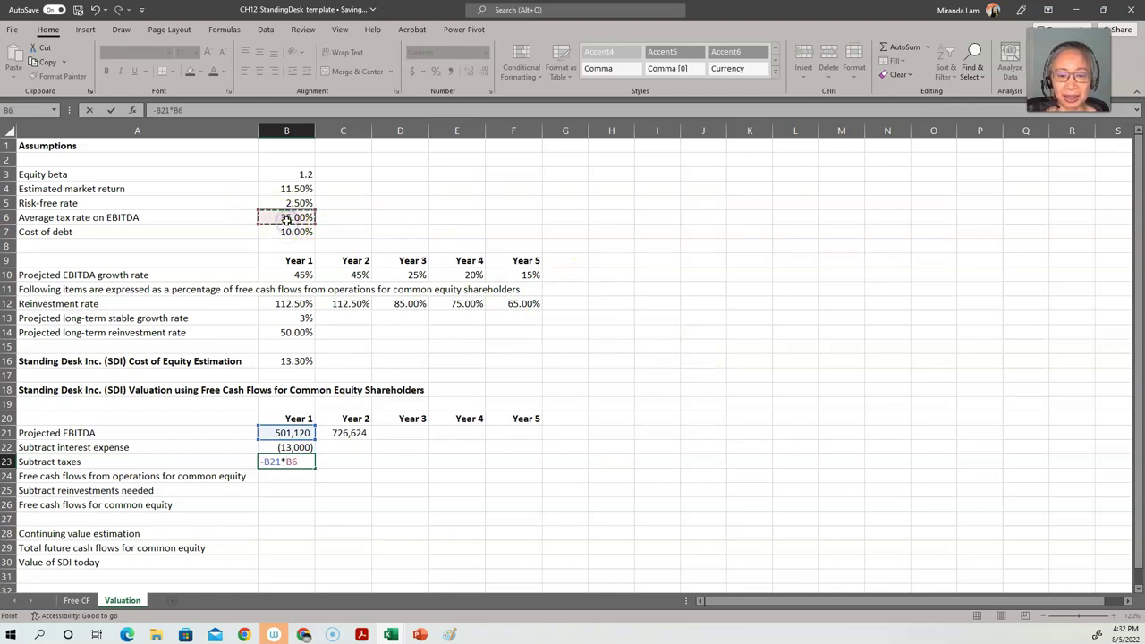
key("Return")
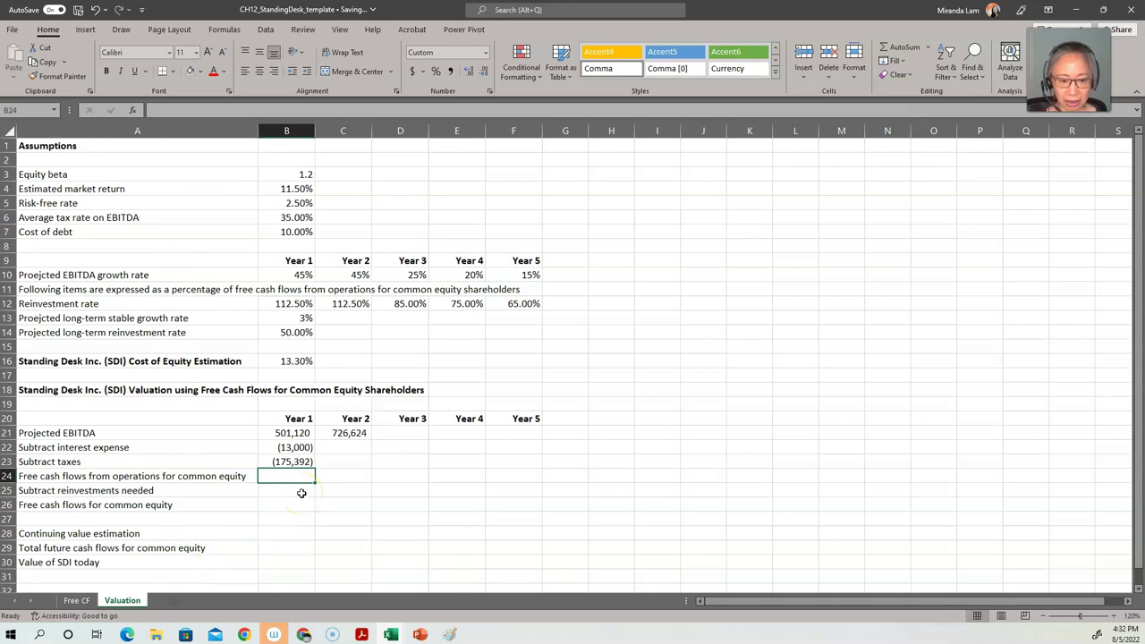
Calculate Year 1 free cash flows from operations for common equity in B24 with =SUM(B21:B23).
type("=")
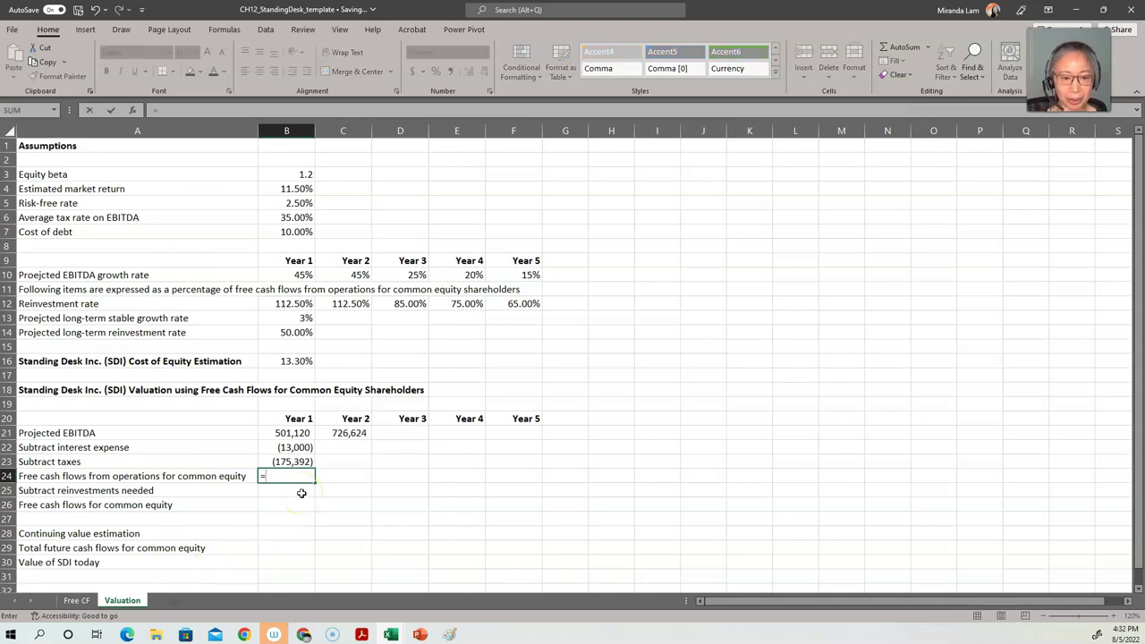
type("sum(")
key("Up")
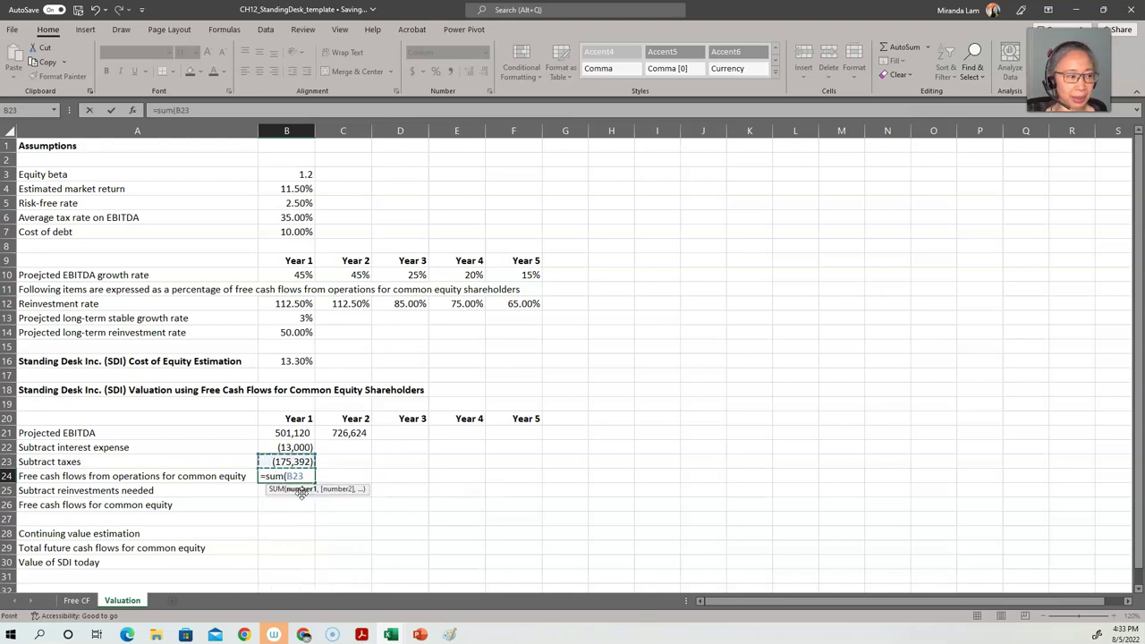
key("shift+Up")
key("shift+Up")
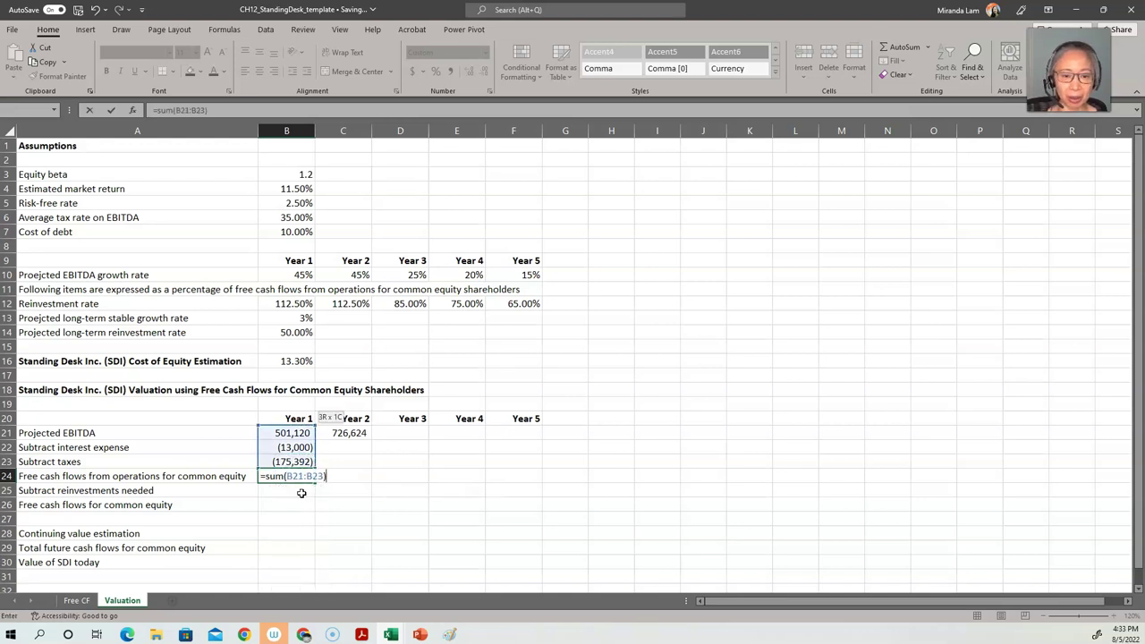
key("Return")
Add a bottom border to the Subtract taxes row across A23:F23.
key("Up")
key("Left")
key("Up")
key("shift+Right")
key("shift+Right")
key("shift+Right")
key("shift+Right")
key("shift+Right")
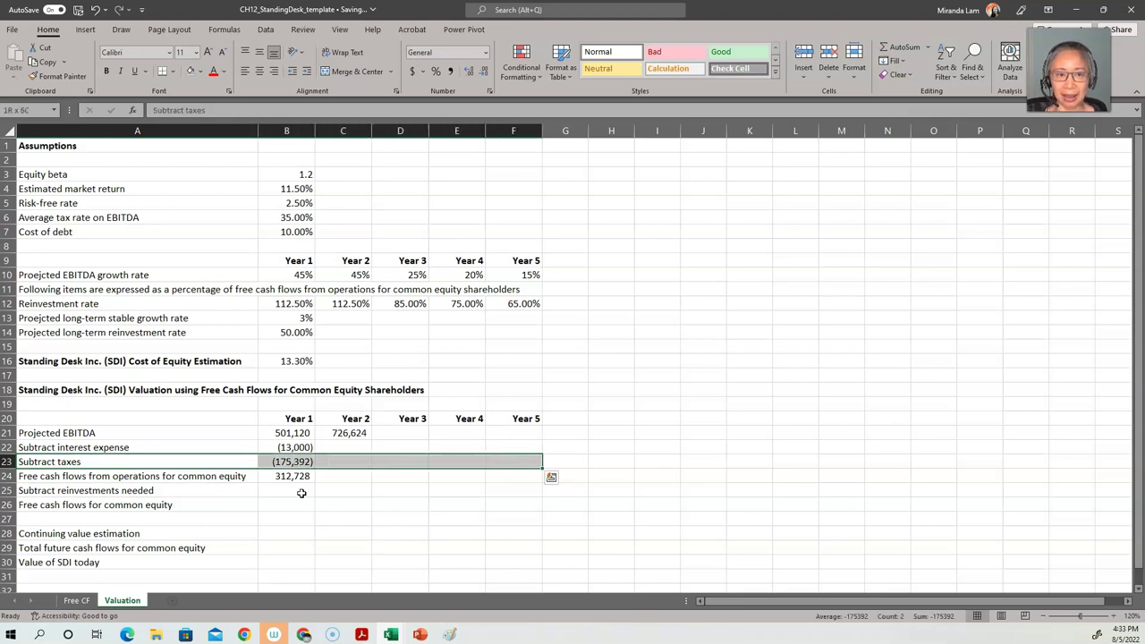
left_click(161, 72)
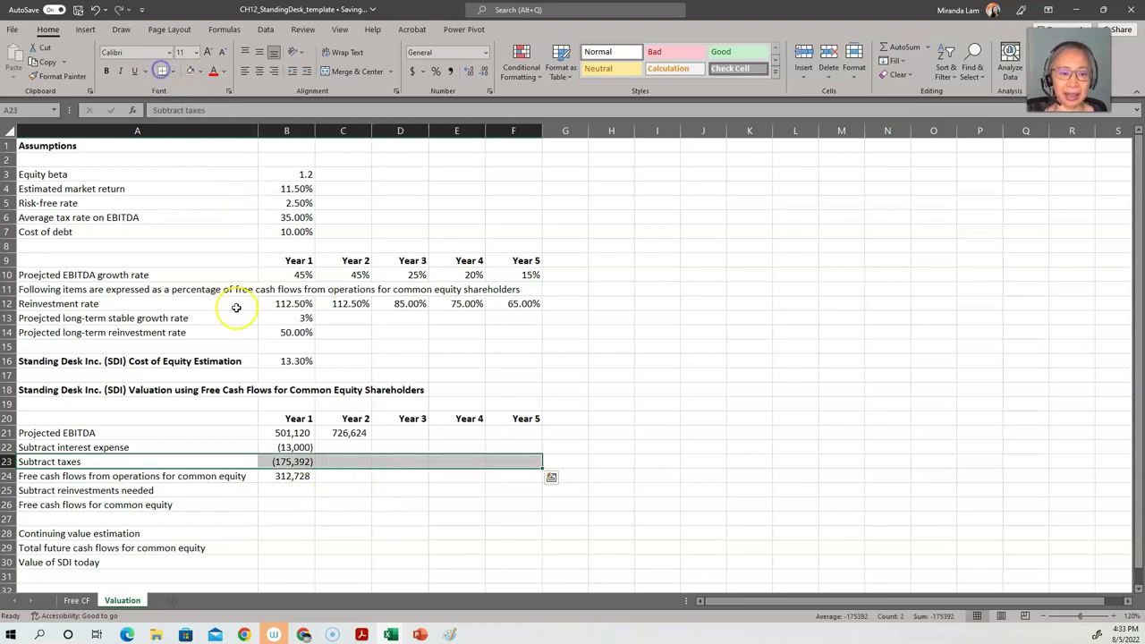
Append "(investing activities)" to the "Subtract reinvestments needed" label in A25.
left_click(287, 494)
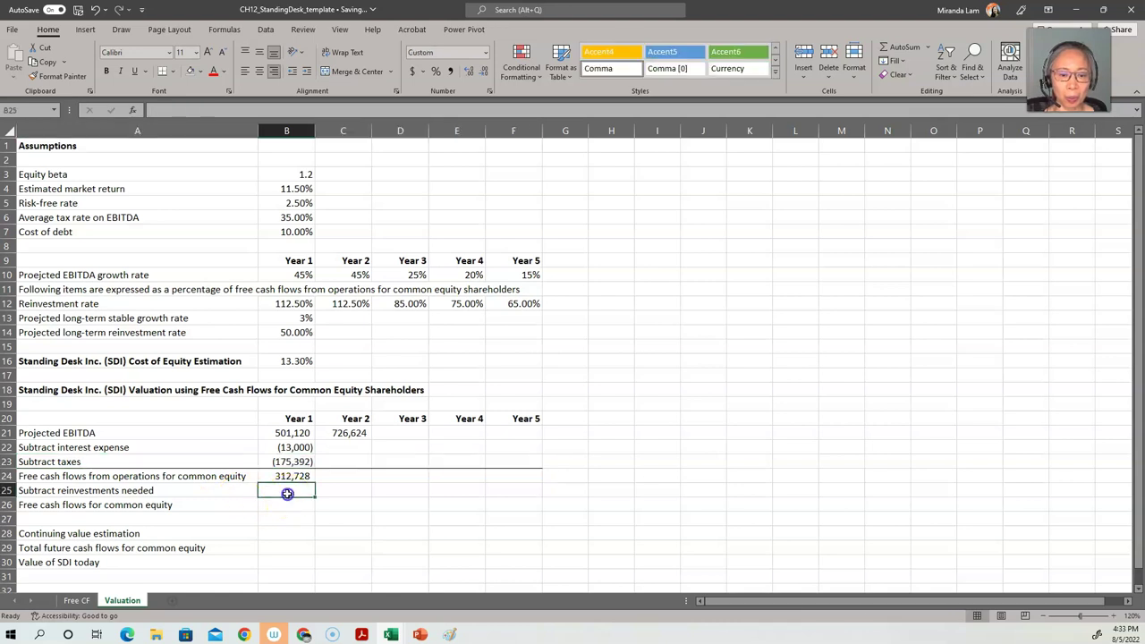
double_click(50, 491)
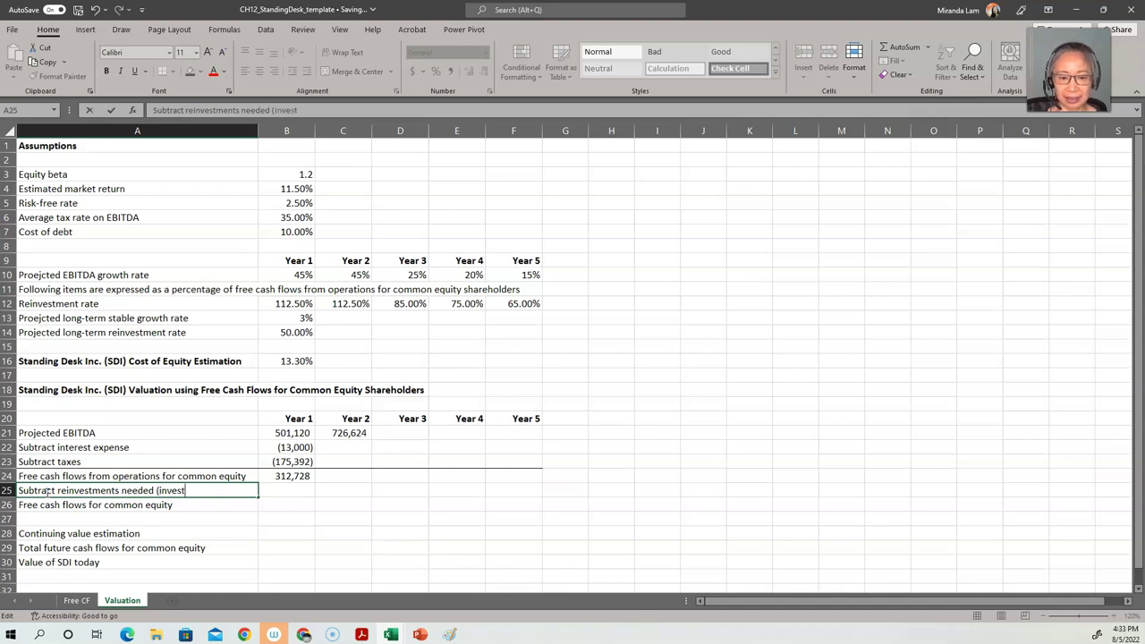
type("(investing activities")
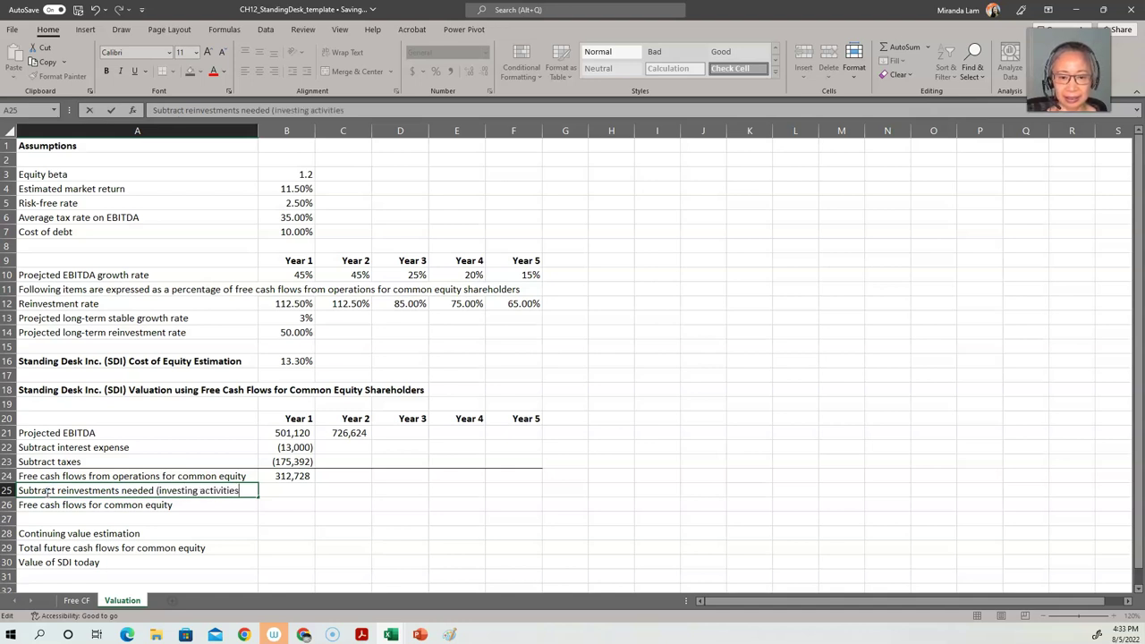
type(")")
key("Return")
Calculate Year 1 reinvestments needed in B25 as negative operating free cash flow times the reinvestment rate: =-B24*B12.
key("Up")
key("Right")
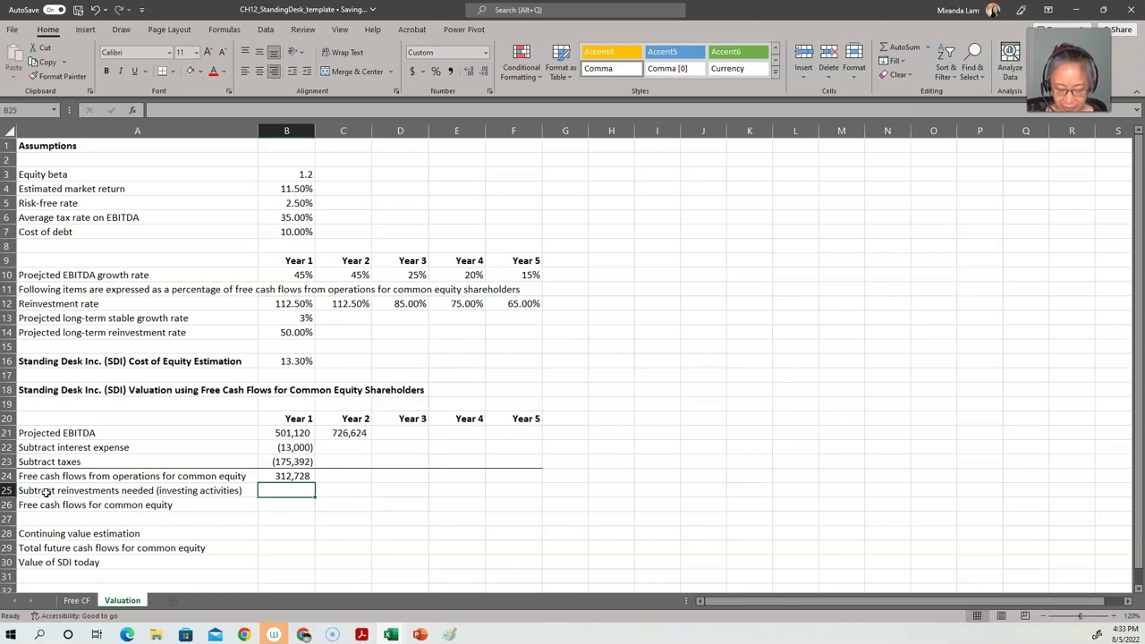
type("=-")
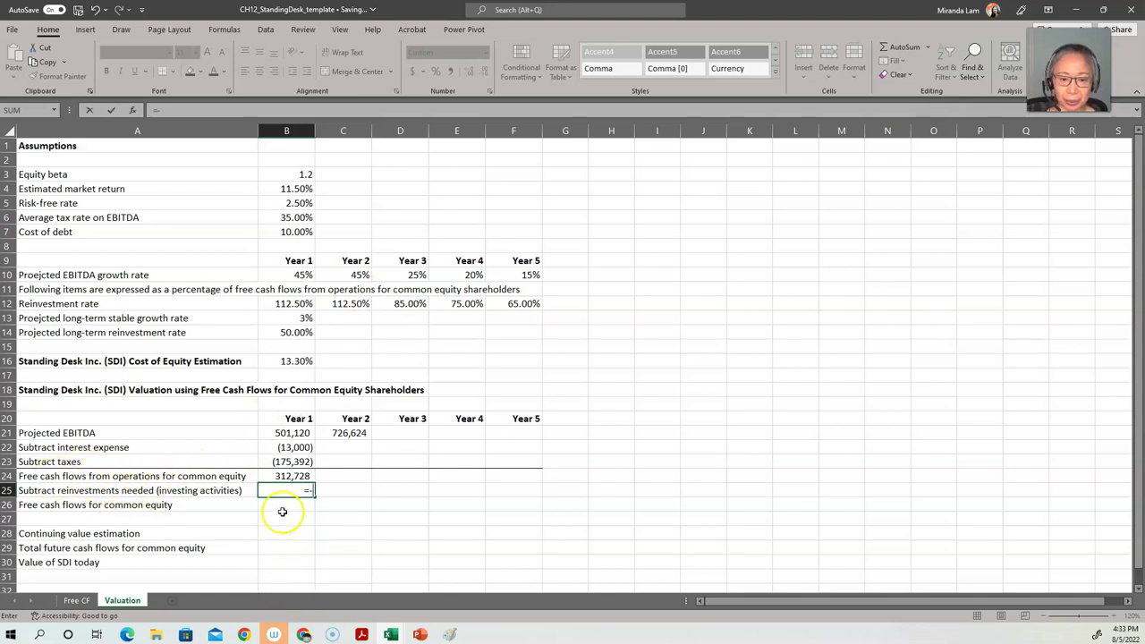
left_click(282, 476)
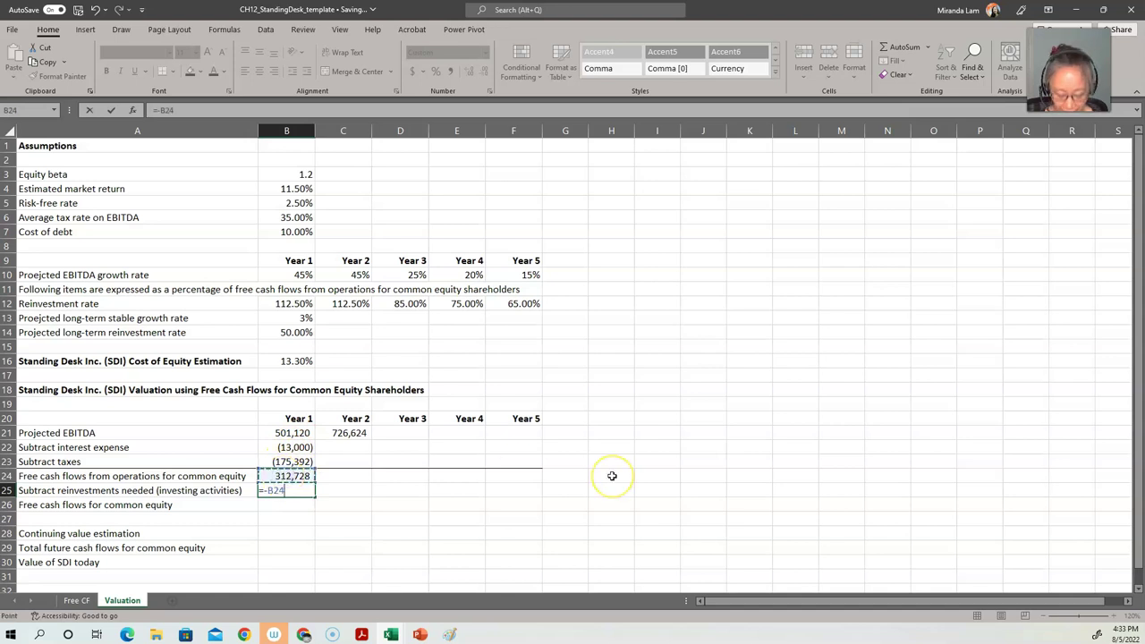
left_click(280, 303)
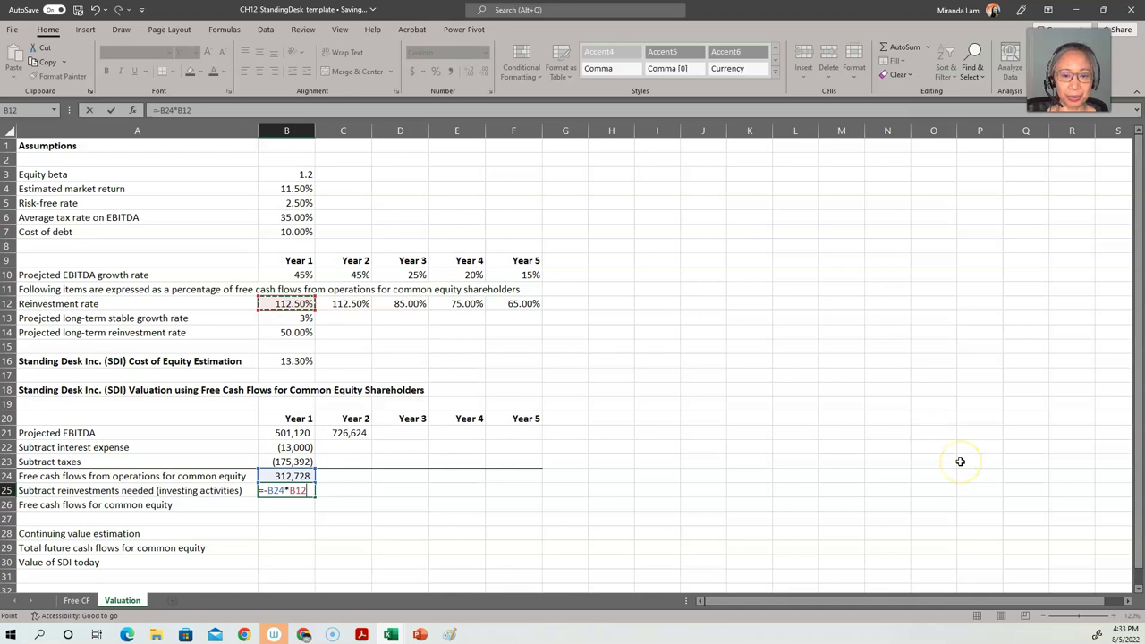
key("Return")
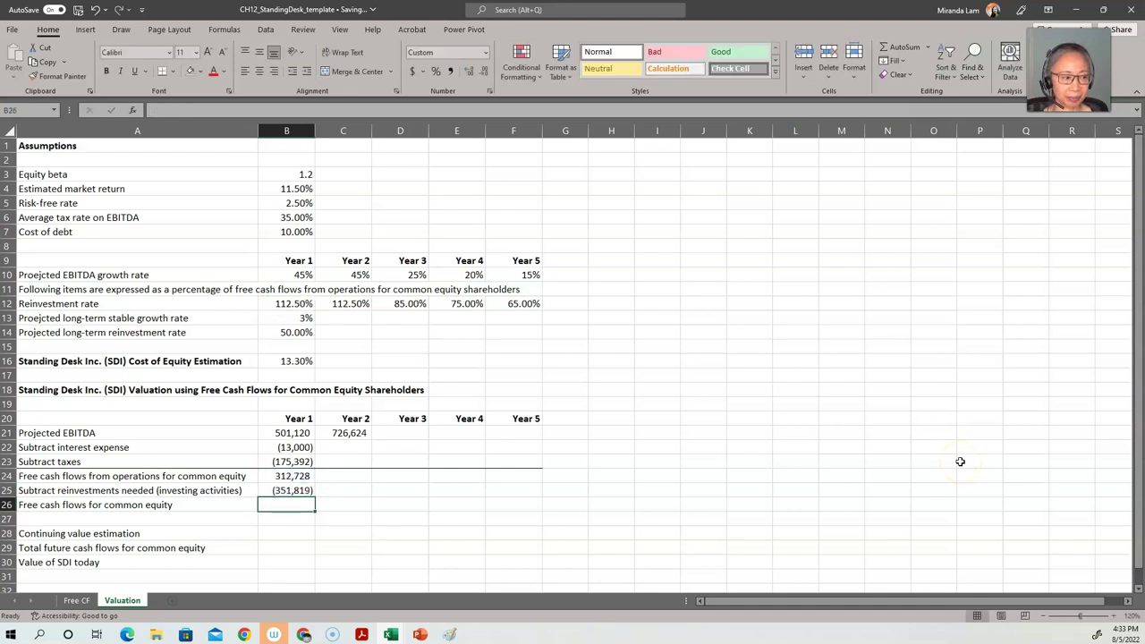
Calculate Year 1 free cash flows for common equity in B26 with =B24+B25.
type("=")
key("Up")
key("Up")
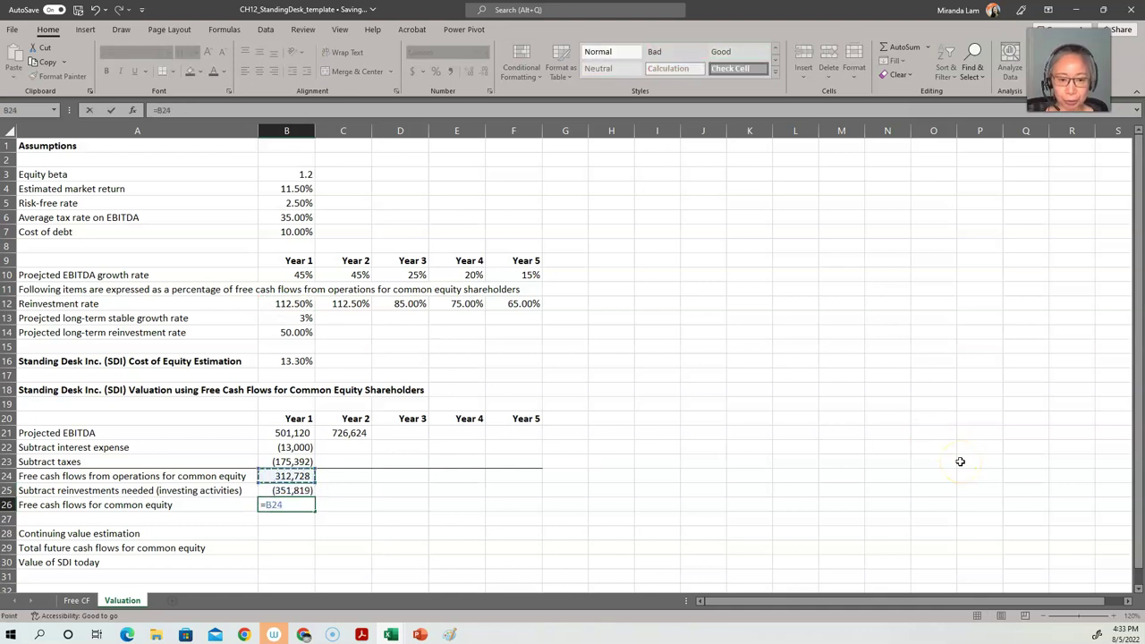
type("+")
key("Up")
key("Return")
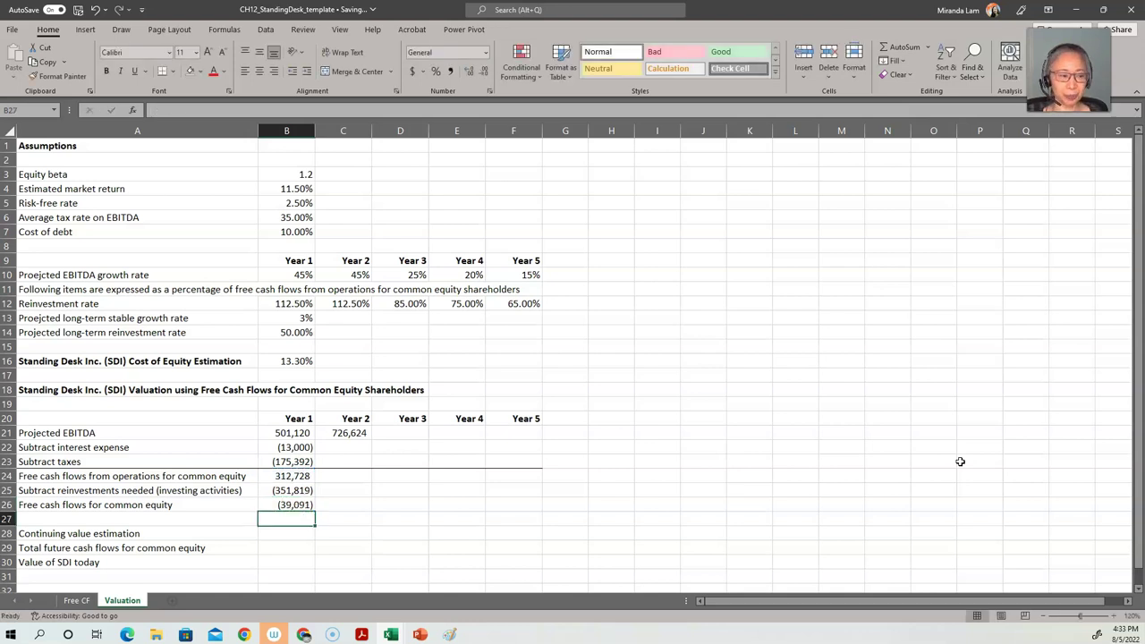
Copy the Year 1 formulas in B22:B26 to the Year 2 column, C22:C26.
key("Up")
key("Up")
key("Up")
key("Up")
key("Up")
key("shift+Down")
key("shift+Down")
key("shift+Down")
key("shift+Down")
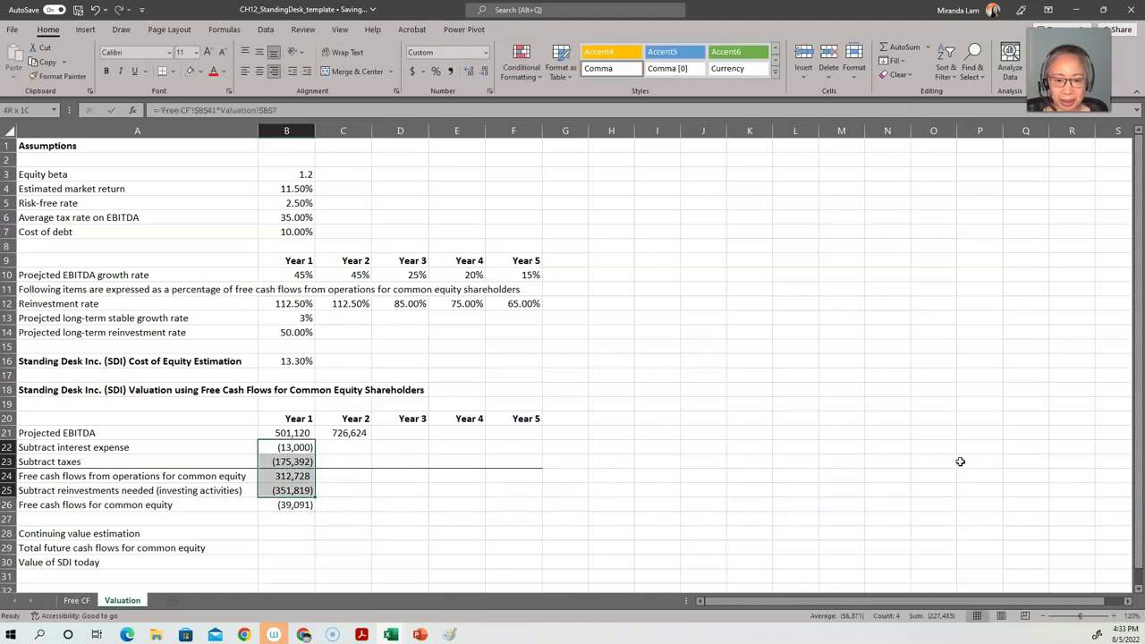
key("ctrl+c")
key("Right")
key("ctrl+v")
Make the tax rate reference to B6 absolute in the B23 tax formula, and copy the corrected formula to C23.
key("Up")
key("Up")
key("Down")
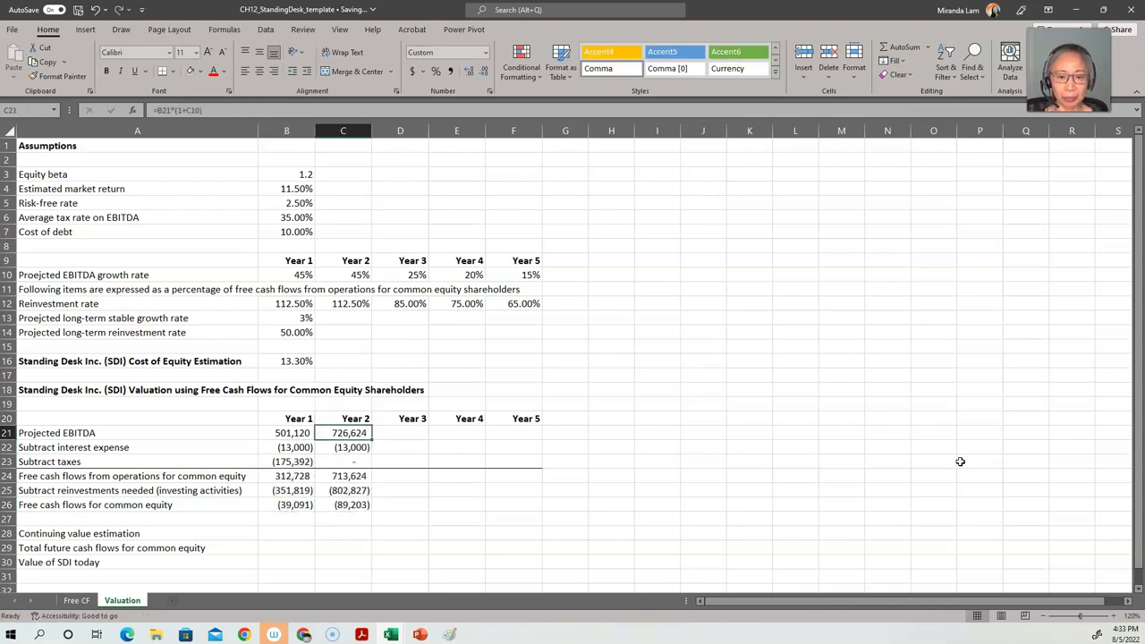
key("Down")
key("Down")
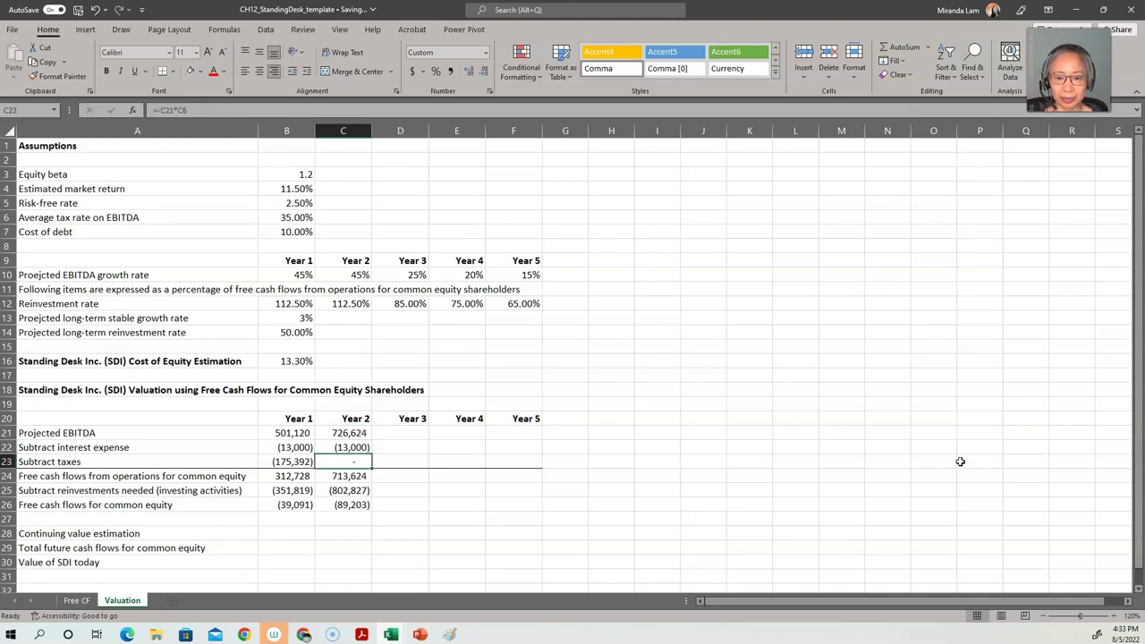
key("Left")
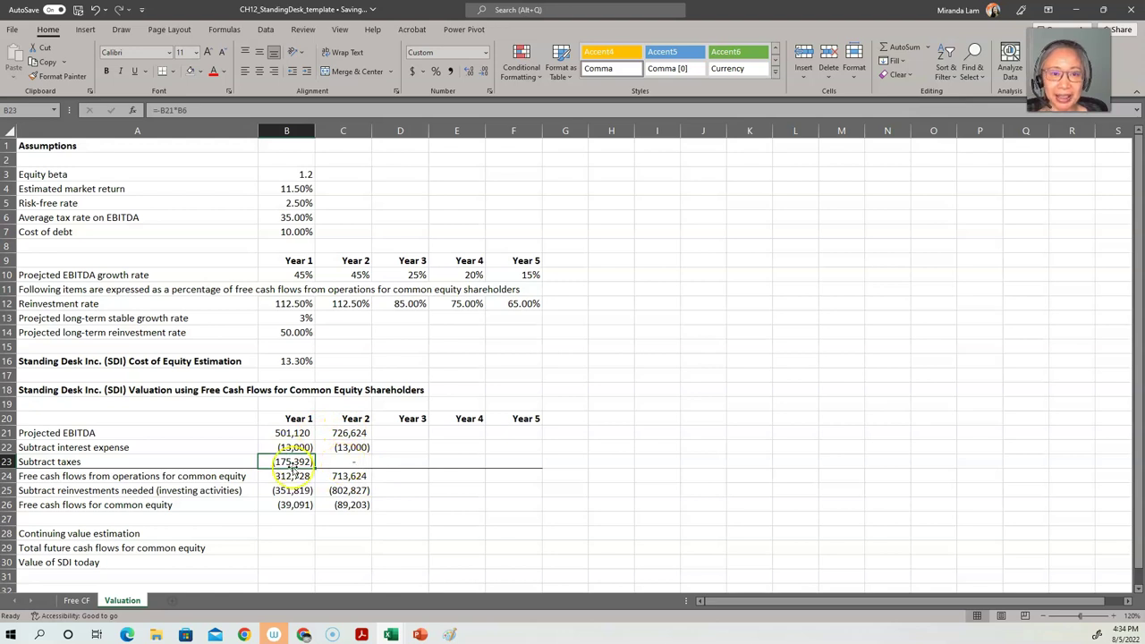
left_click(202, 110)
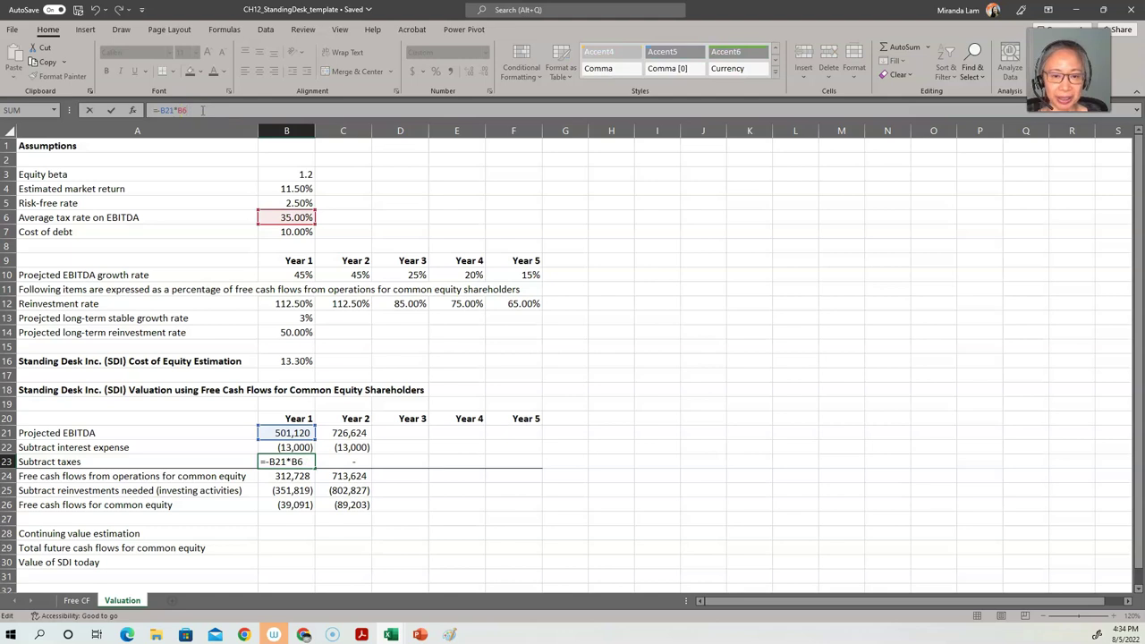
key("Return")
key("Up")
key("ctrl+c")
key("Right")
key("ctrl+v")
Fill the Year 2 formulas in C21:C26 across to Years 3 to 5, through column F.
key("Up")
key("Up")
key("shift+Down")
key("shift+Down")
key("shift+Down")
key("shift+Down")
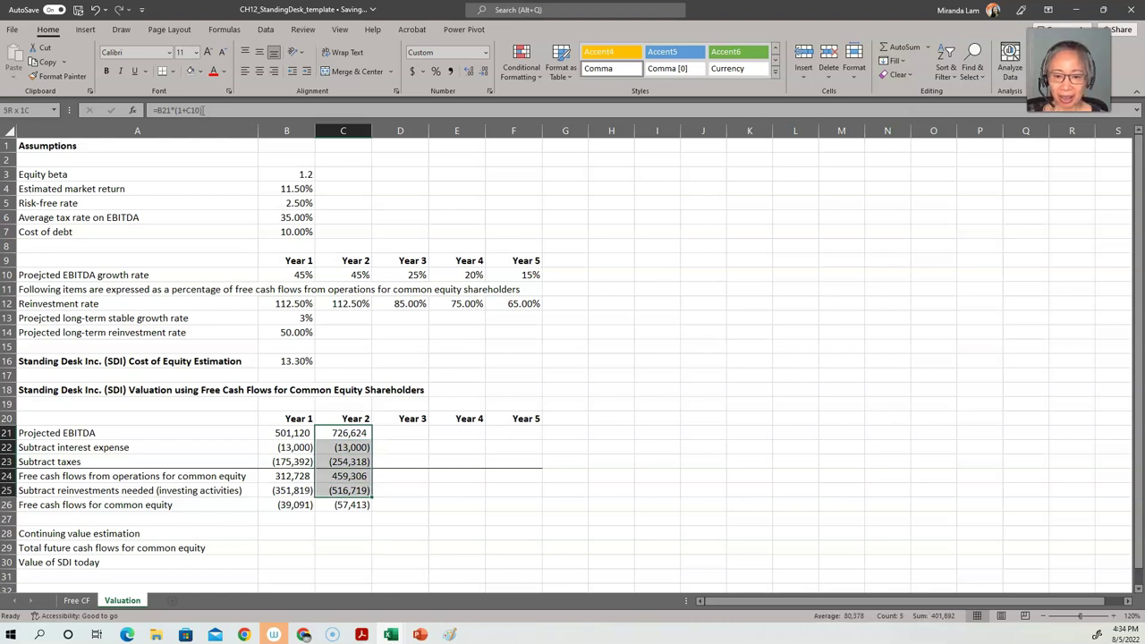
key("shift+Down")
key("shift+Right")
key("shift+Right")
key("shift+Right")
key("ctrl+r")
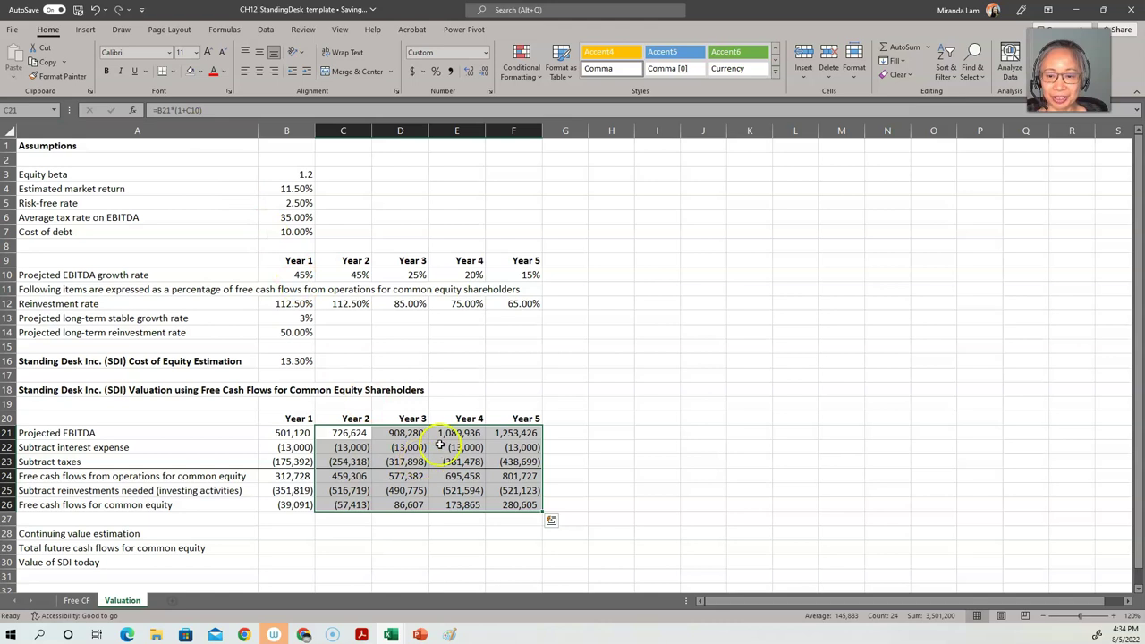
left_click(460, 400)
Enter the label "Approach 1" in H27, beside the continuing value section.
scroll(461, 400, "down", 3)
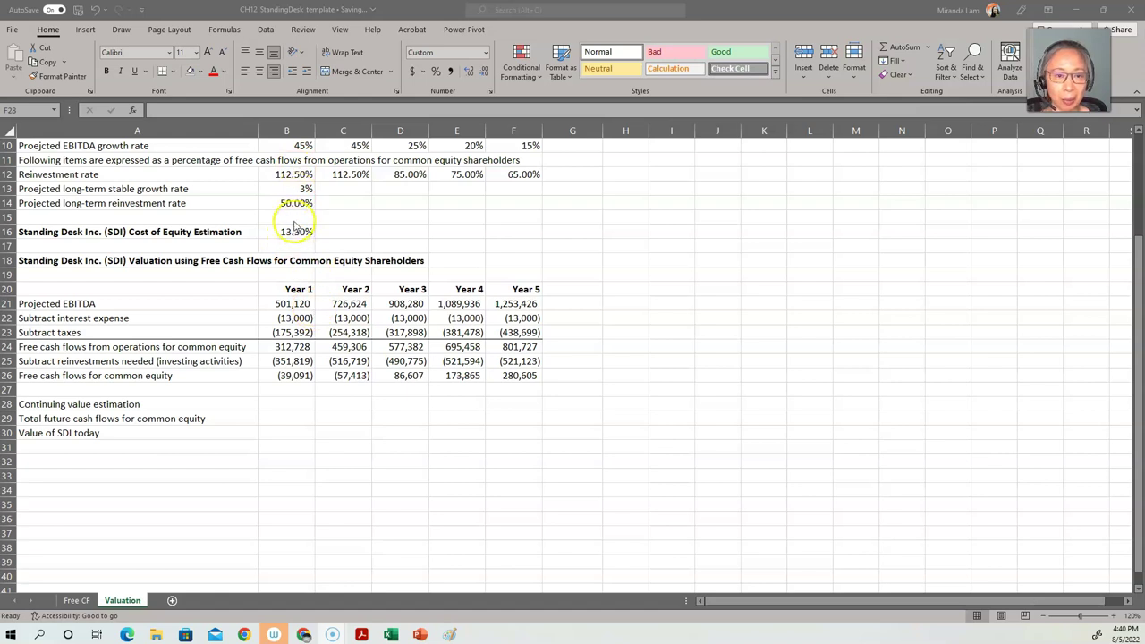
left_click(524, 412)
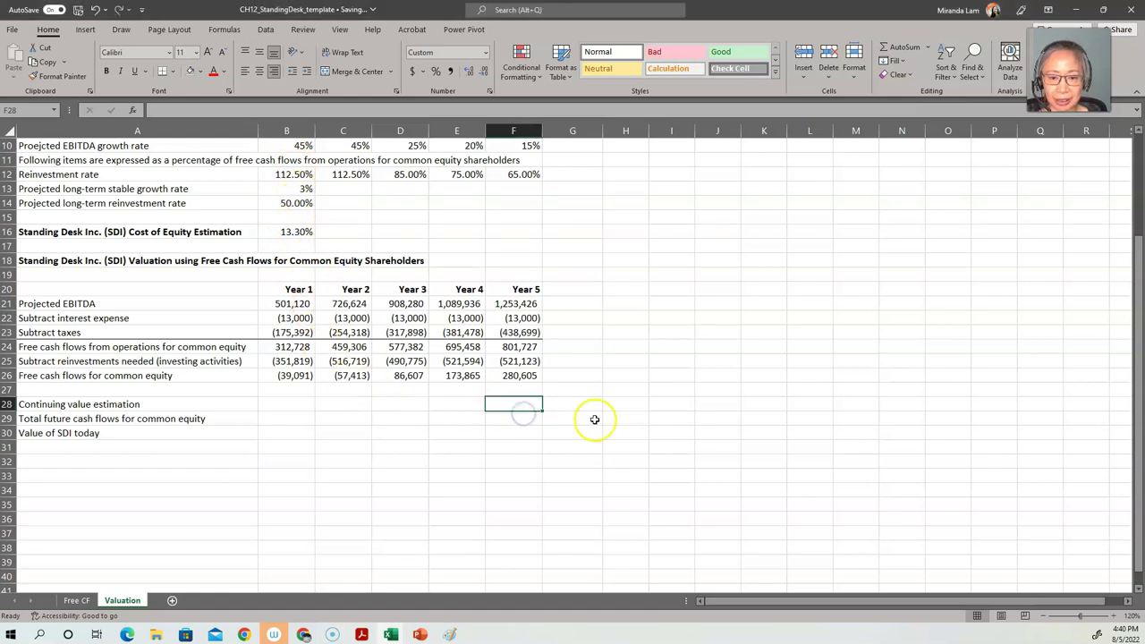
key("Right")
key("Right")
key("Up")
type("A")
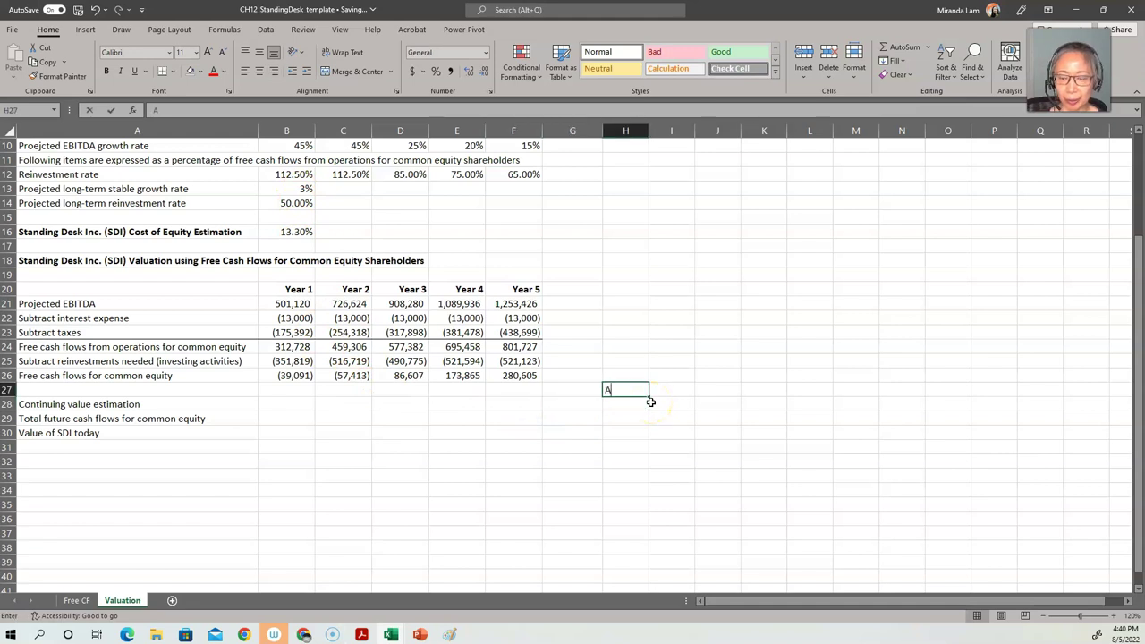
type("pproach 1")
key("Return")
Calculate the Approach 1 continuing value in H28 with the formula =F26*(1+B13)/(B16-B13).
type("=")
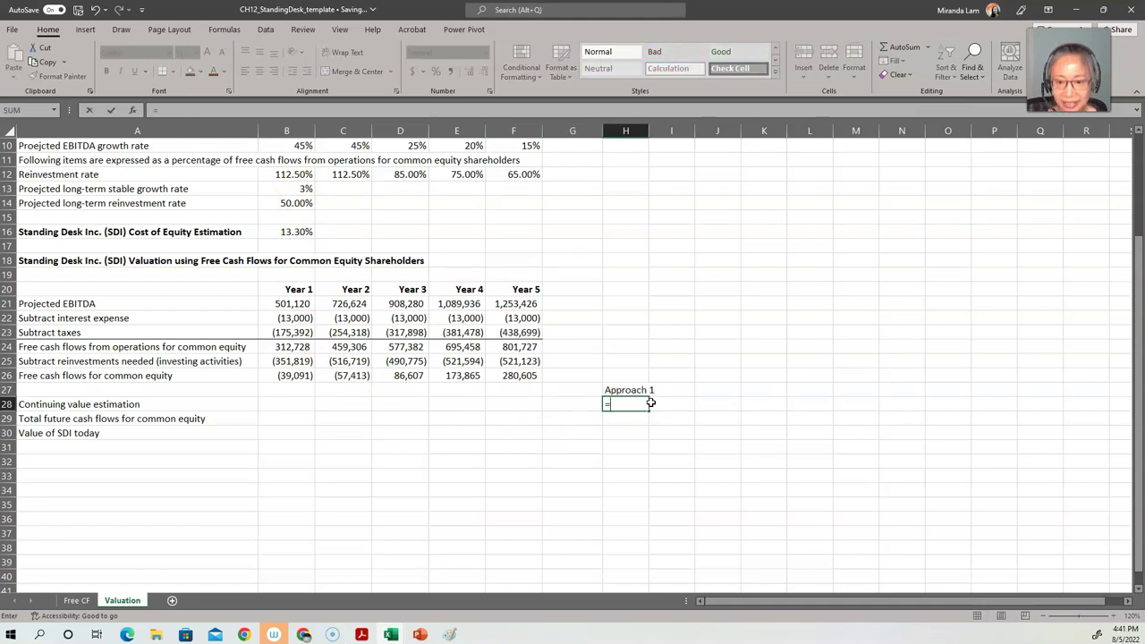
left_click(528, 375)
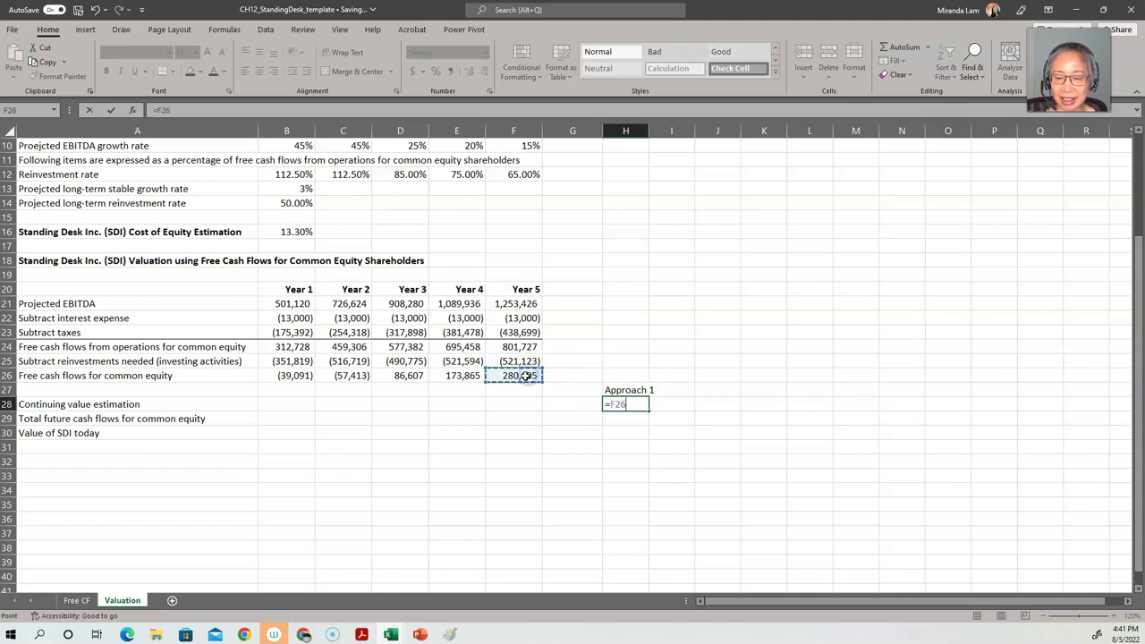
type("*")
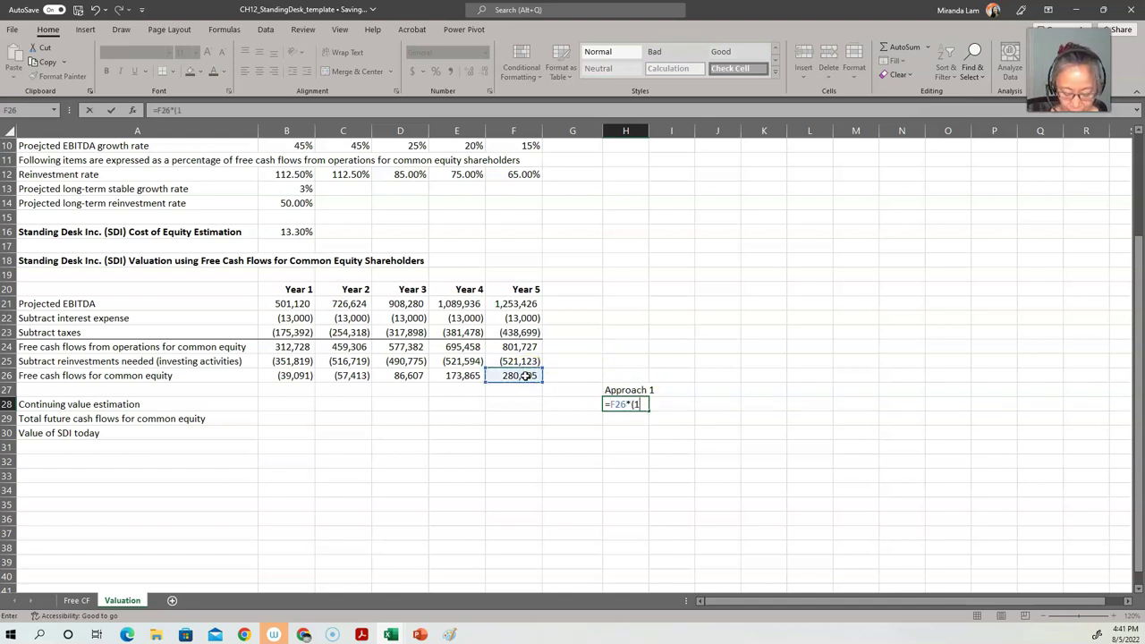
left_click(299, 190)
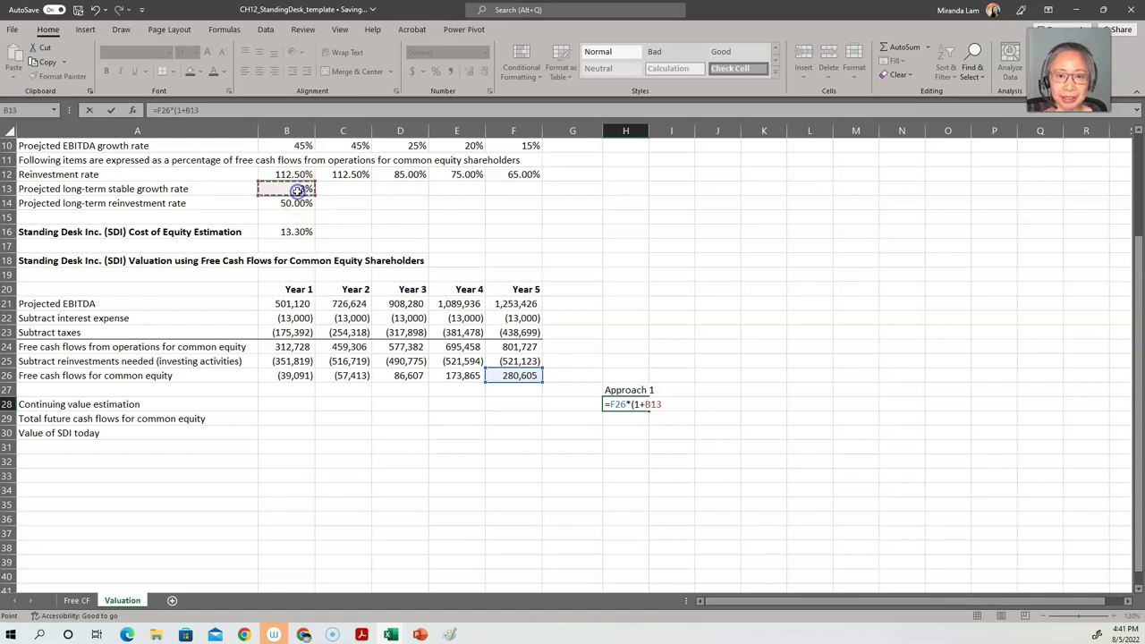
type(")/(")
left_click(293, 232)
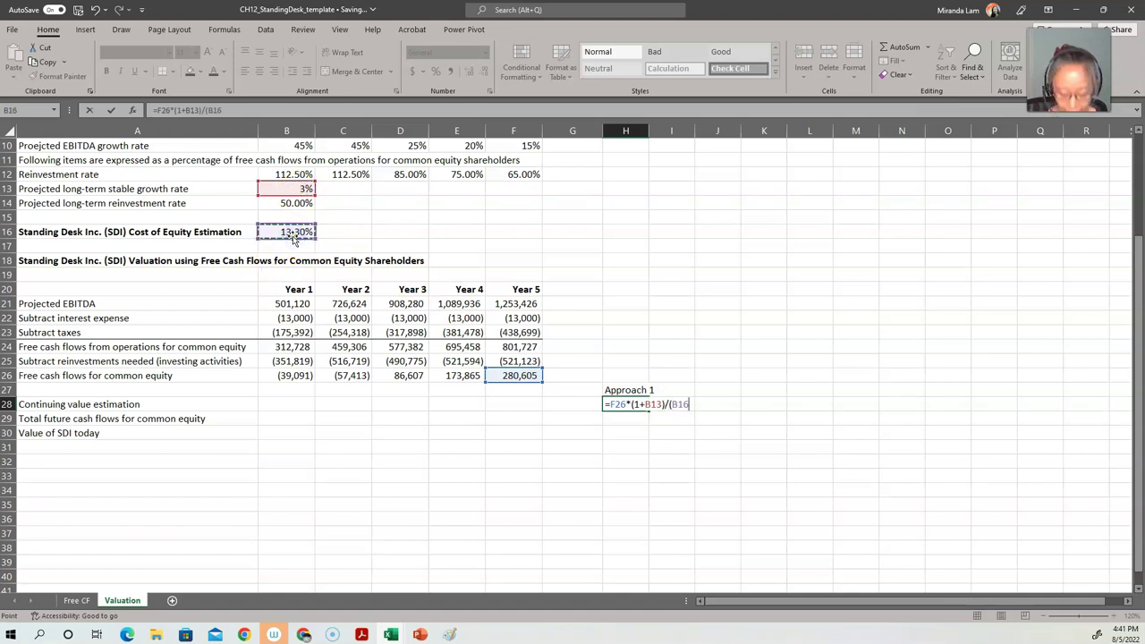
type("-")
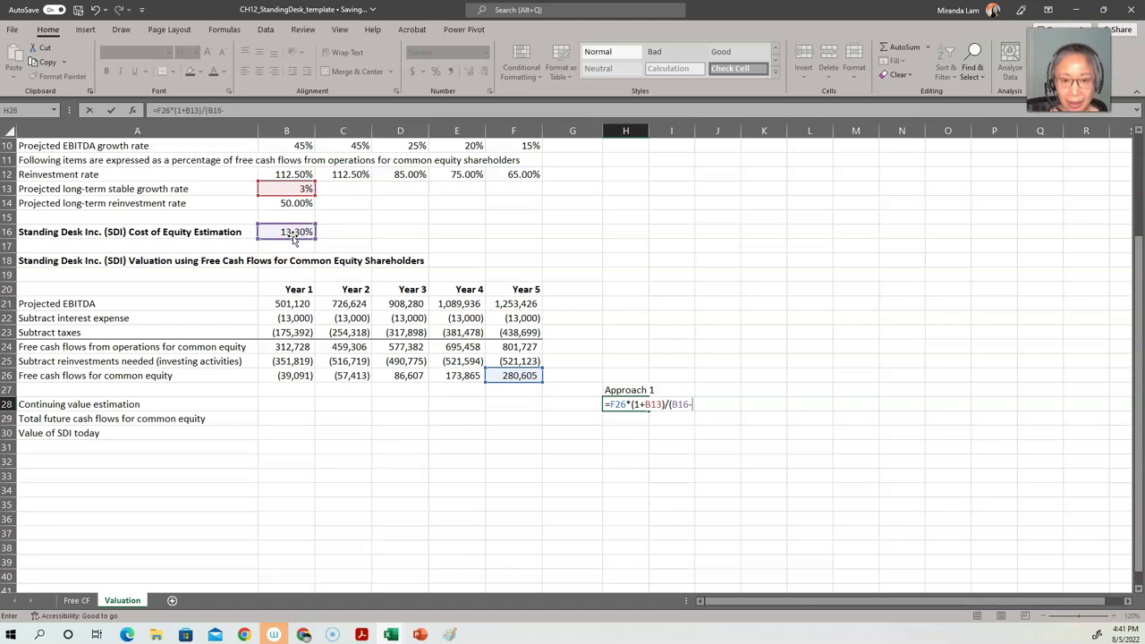
left_click(283, 188)
type(")")
key("Return")
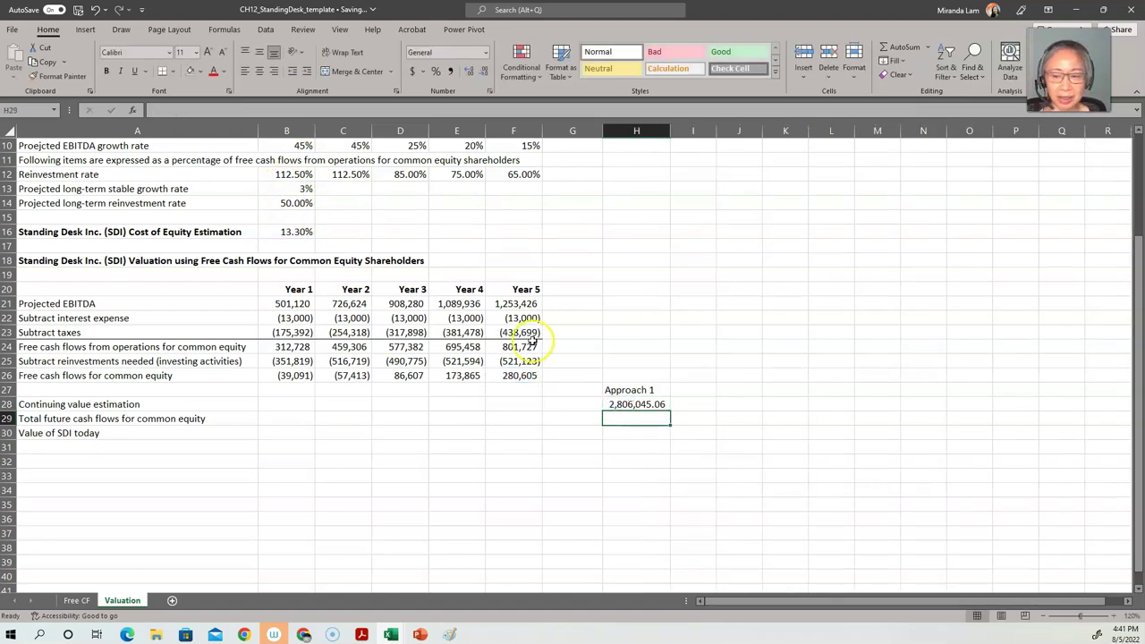
Format the Approach 1 continuing value in H28 to show no decimal places.
left_click(626, 403)
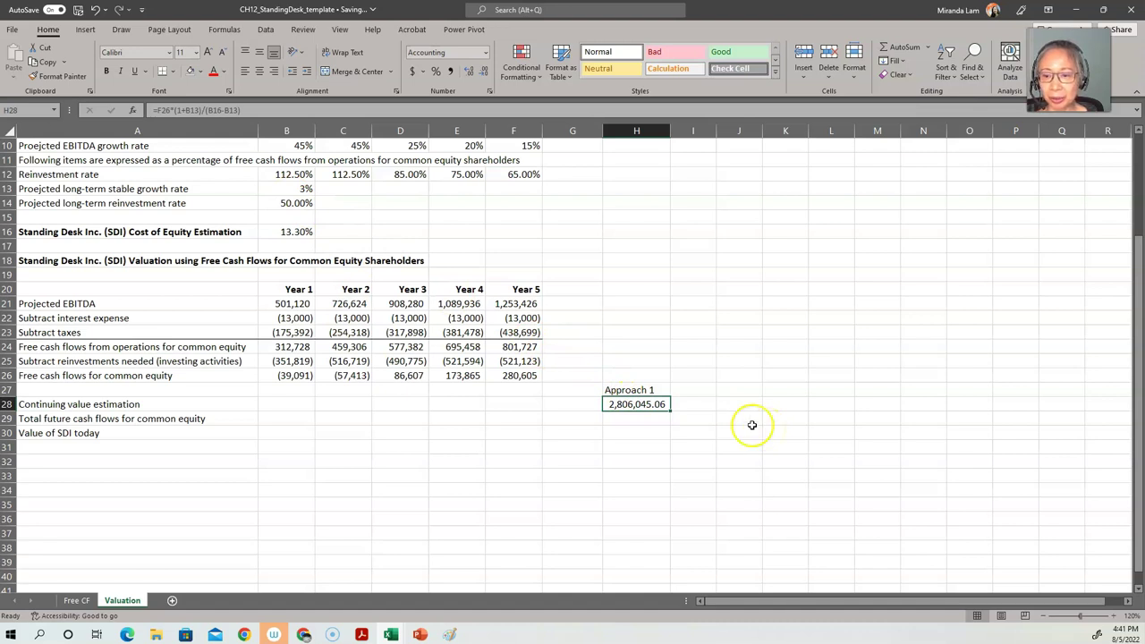
left_click(484, 71)
left_click(484, 72)
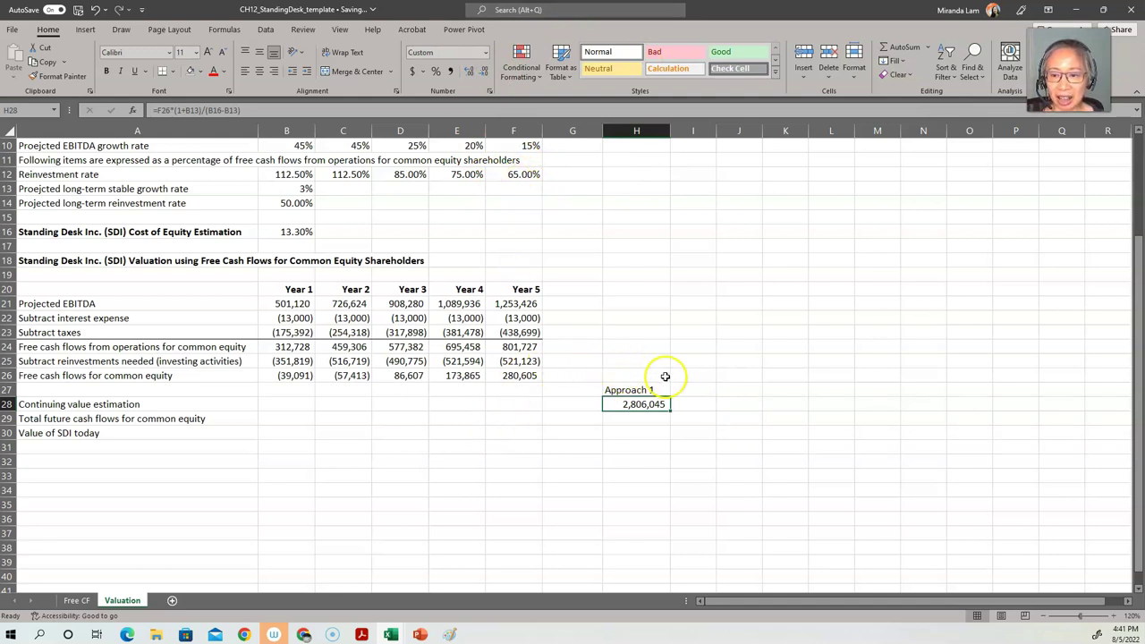
Enter the label "Approach 2 (LT reinvestment rate is lower)" in I27.
left_click(696, 390)
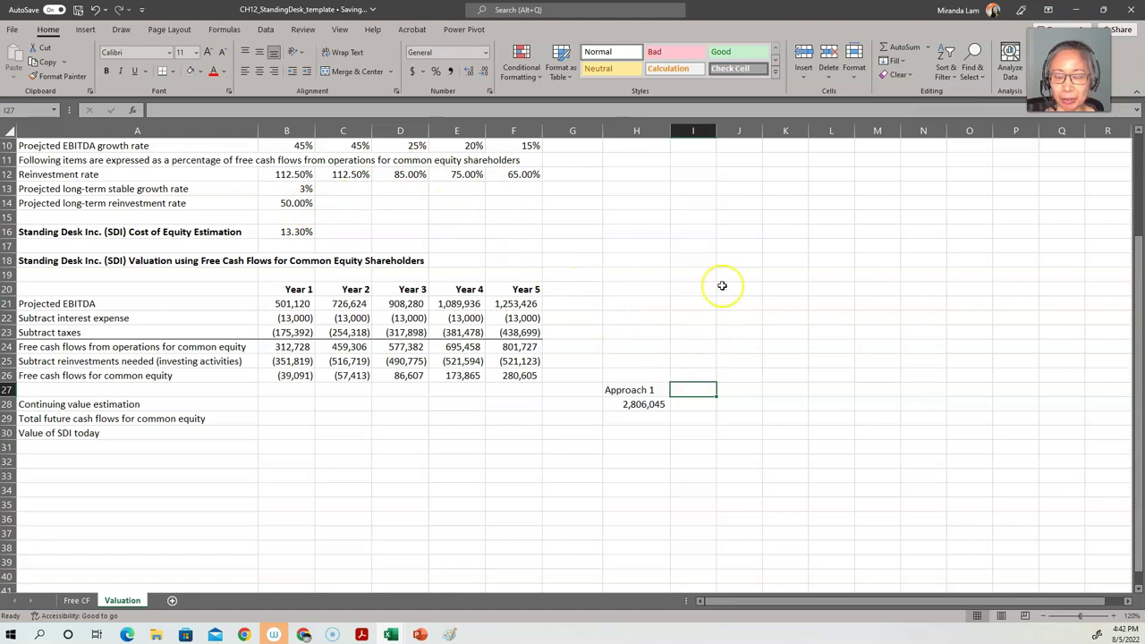
type("Approa")
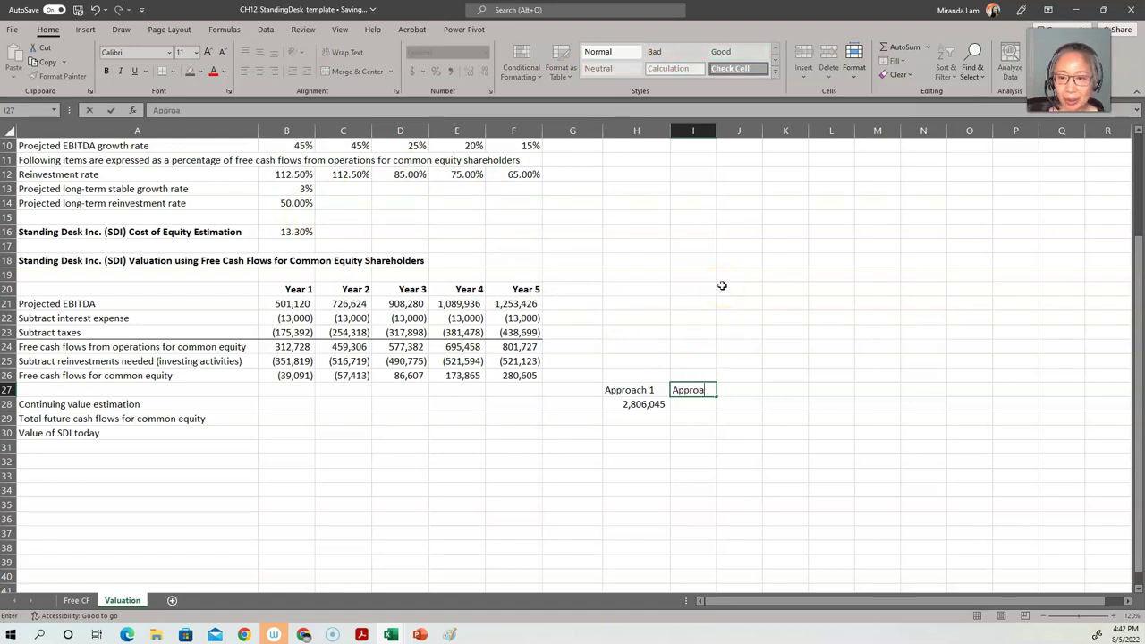
type("ch 2")
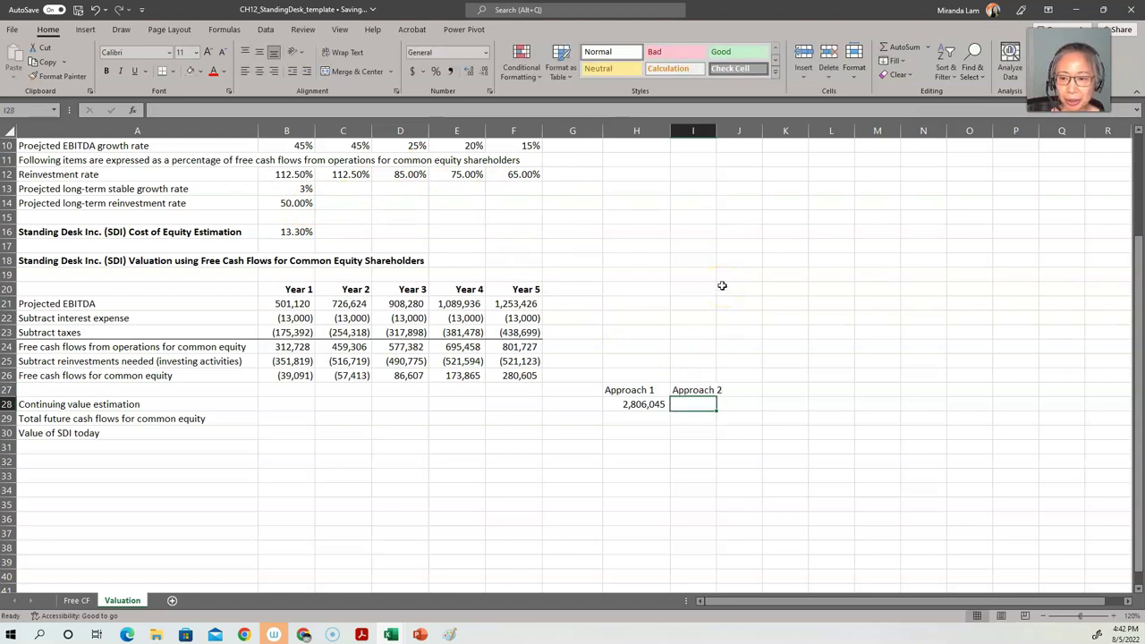
key("F2")
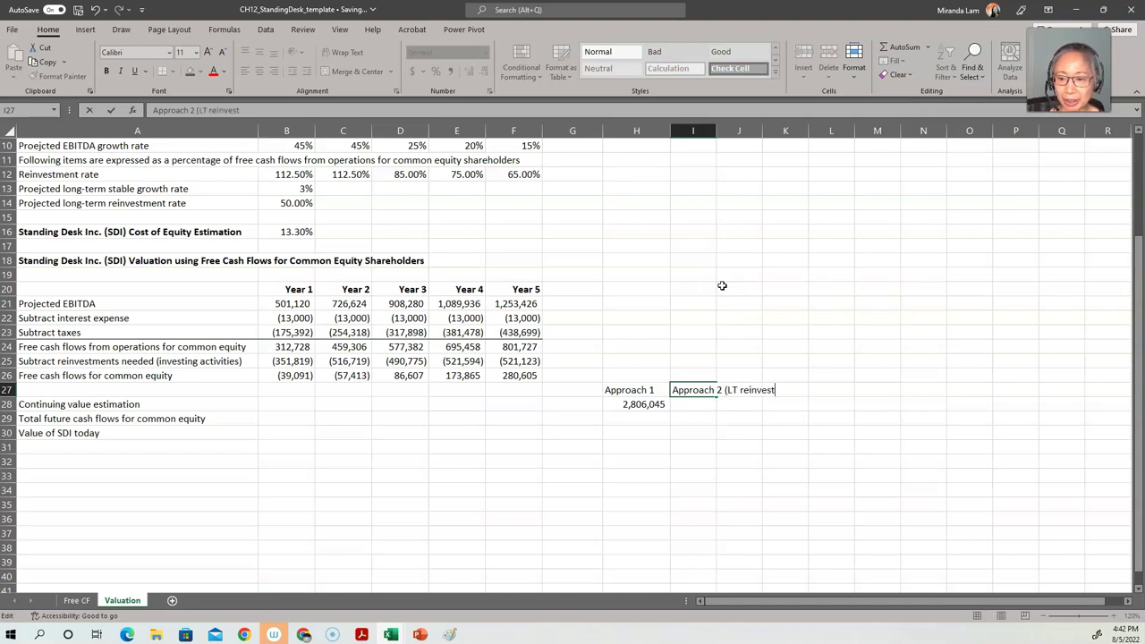
type("(LT reinvestment rate is lower)")
key("Return")
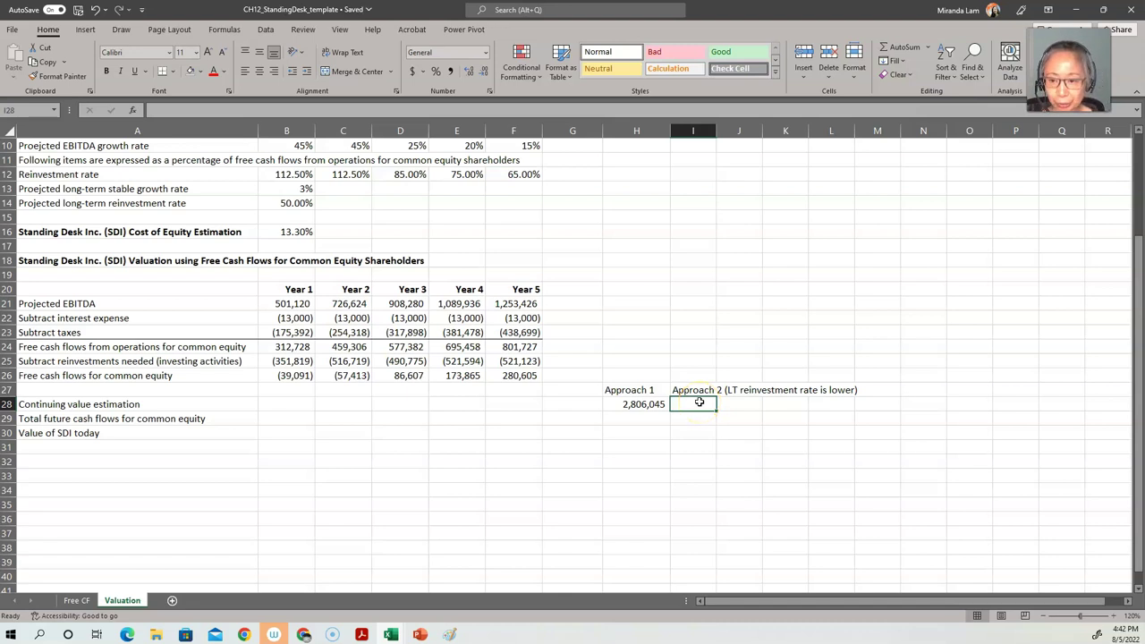
Calculate the Approach 2 continuing value in I28 with the formula =(F24*(1+B13)-F24*(1+B13)*B14)/(B16-B13).
type("=")
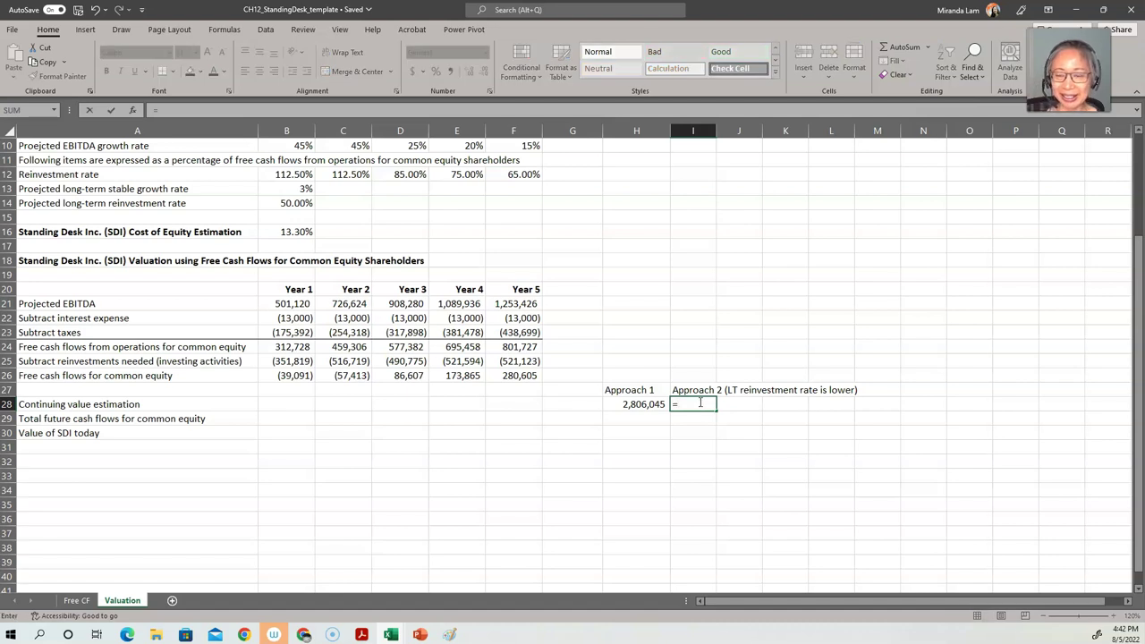
type("(")
left_click(523, 347)
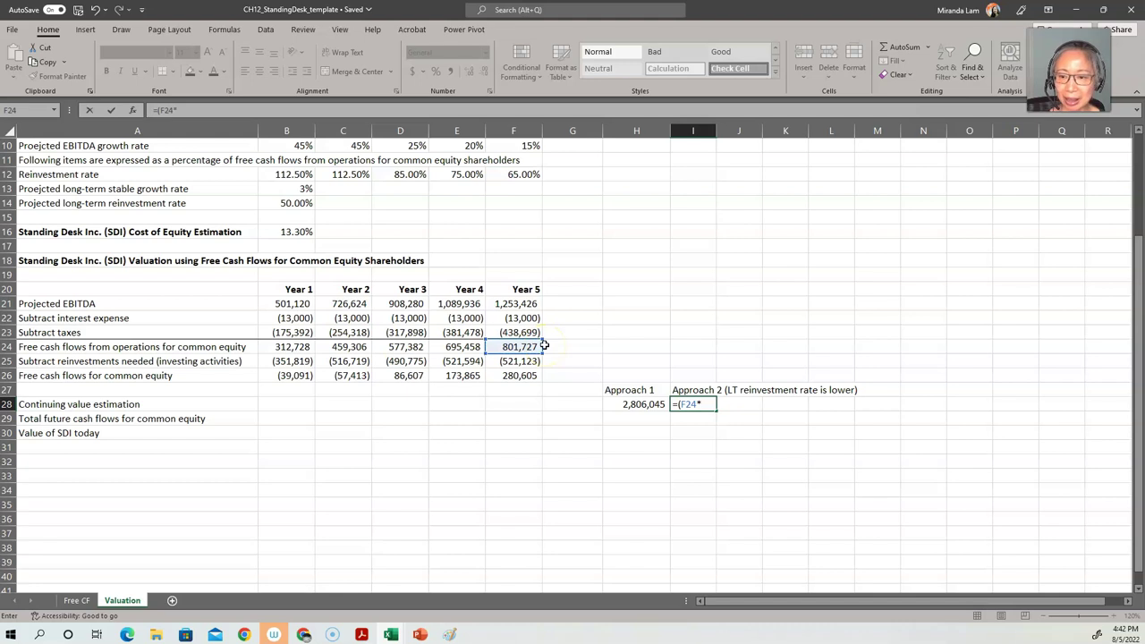
left_click(281, 188)
type(")-")
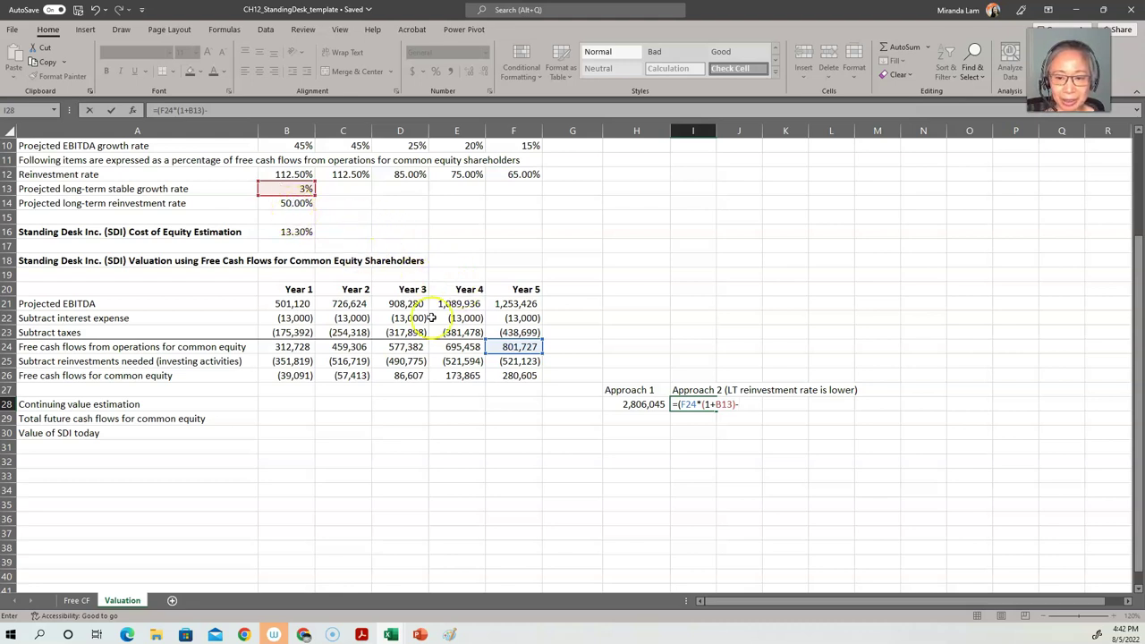
left_click(515, 347)
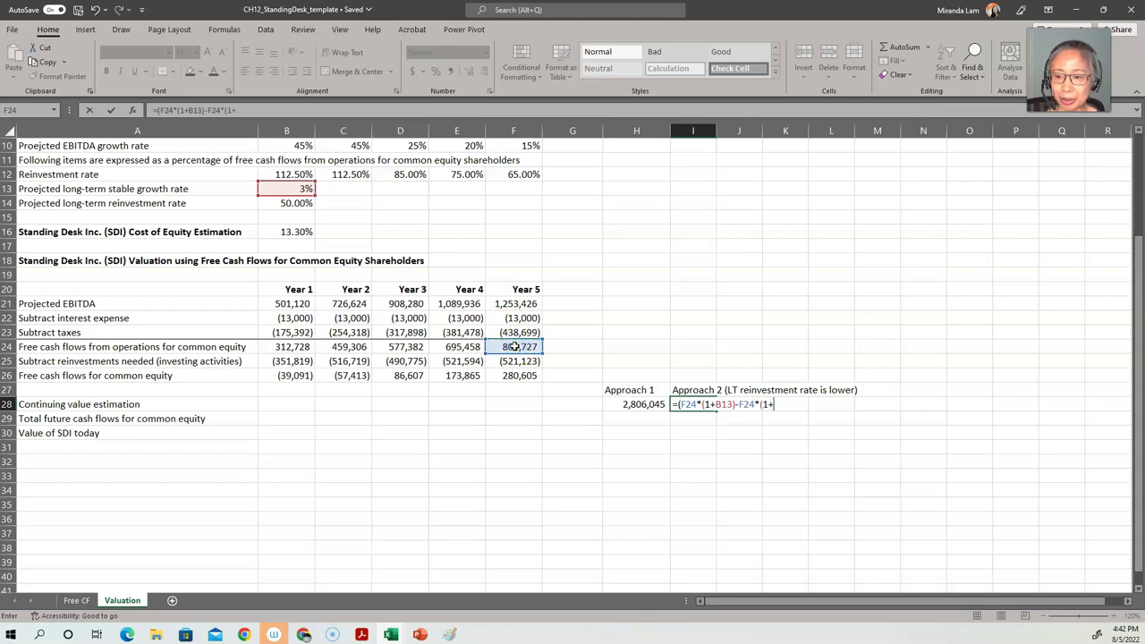
left_click(286, 191)
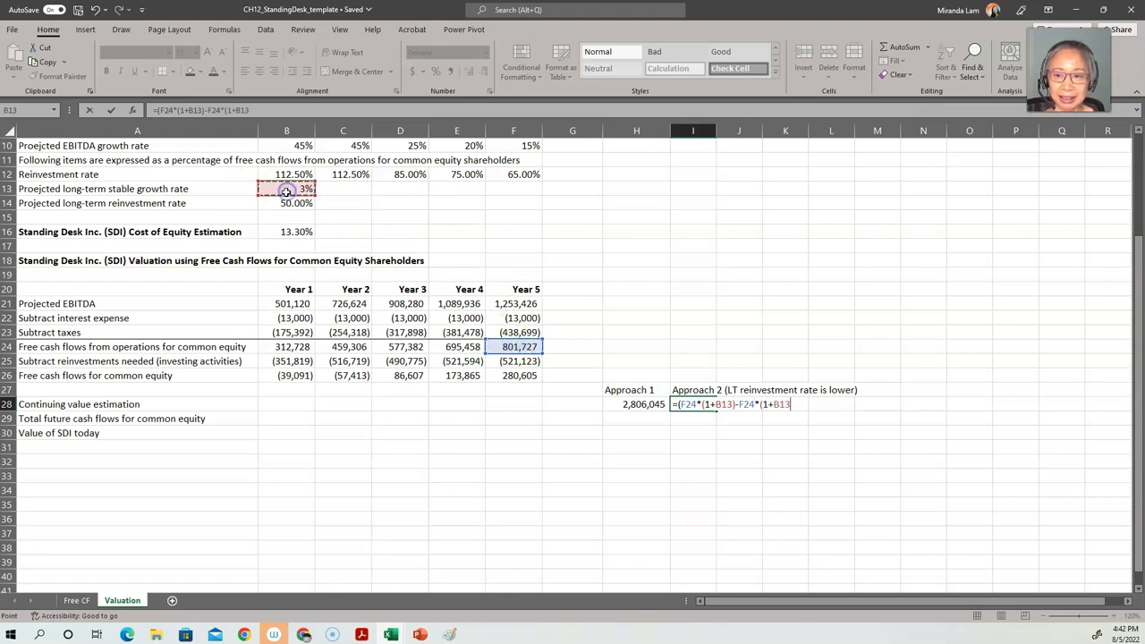
type(")*")
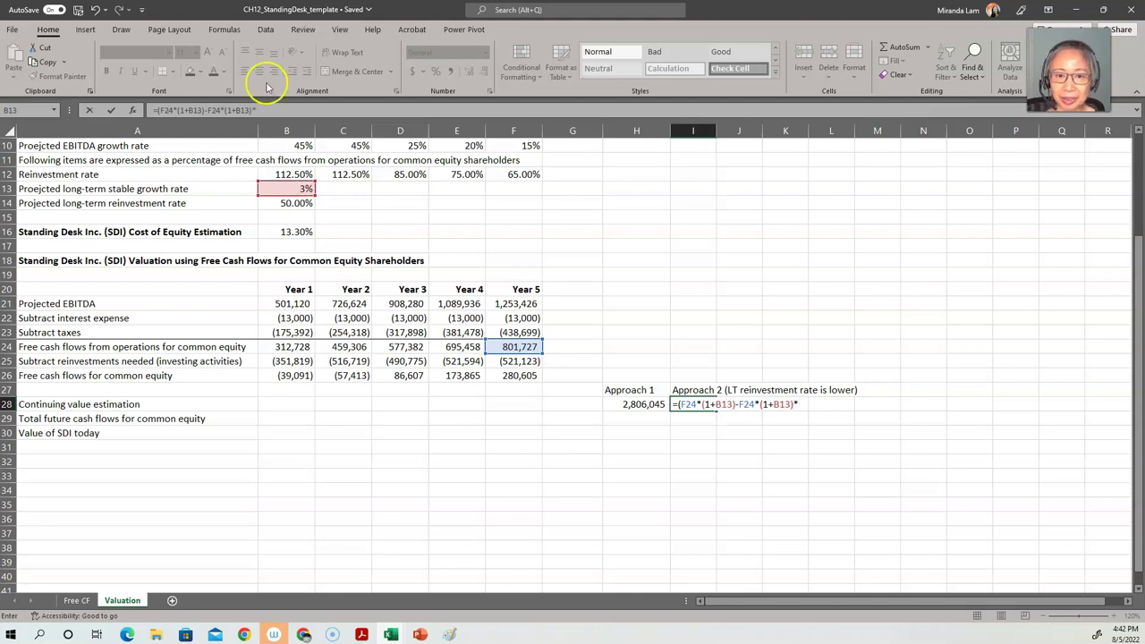
left_click(274, 204)
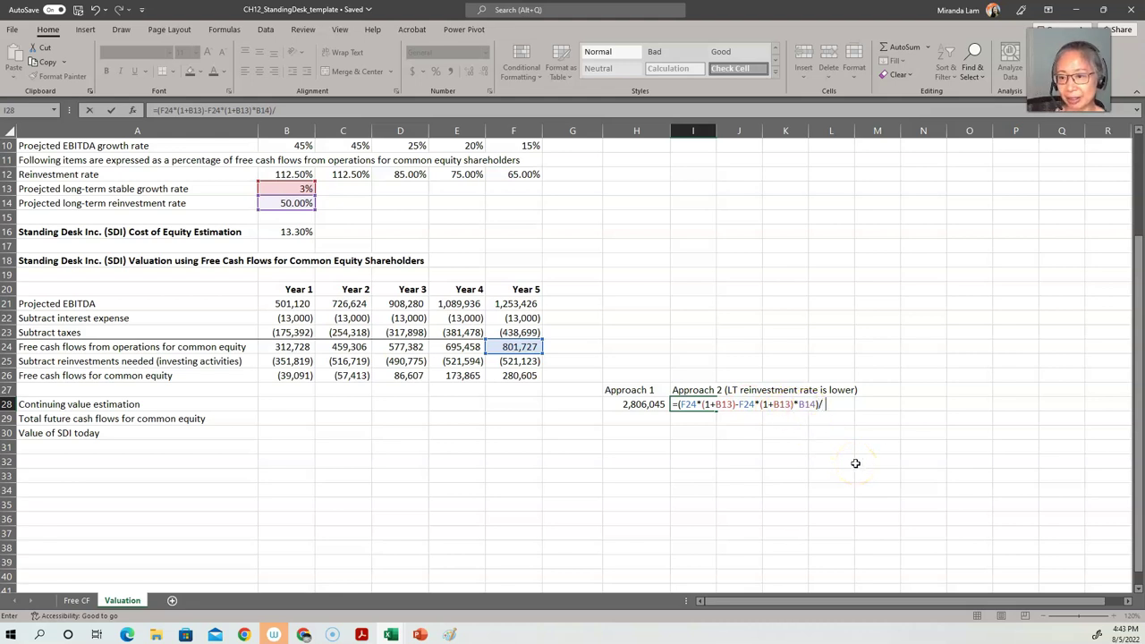
left_click(295, 232)
type("-")
left_click(290, 187)
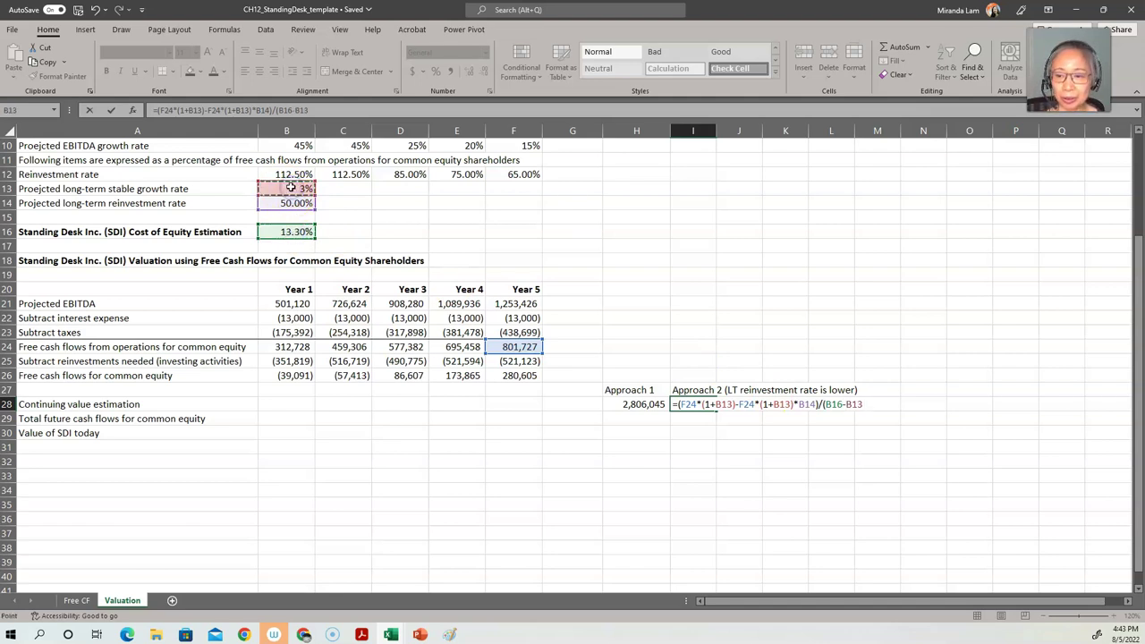
type(")")
key("Return")
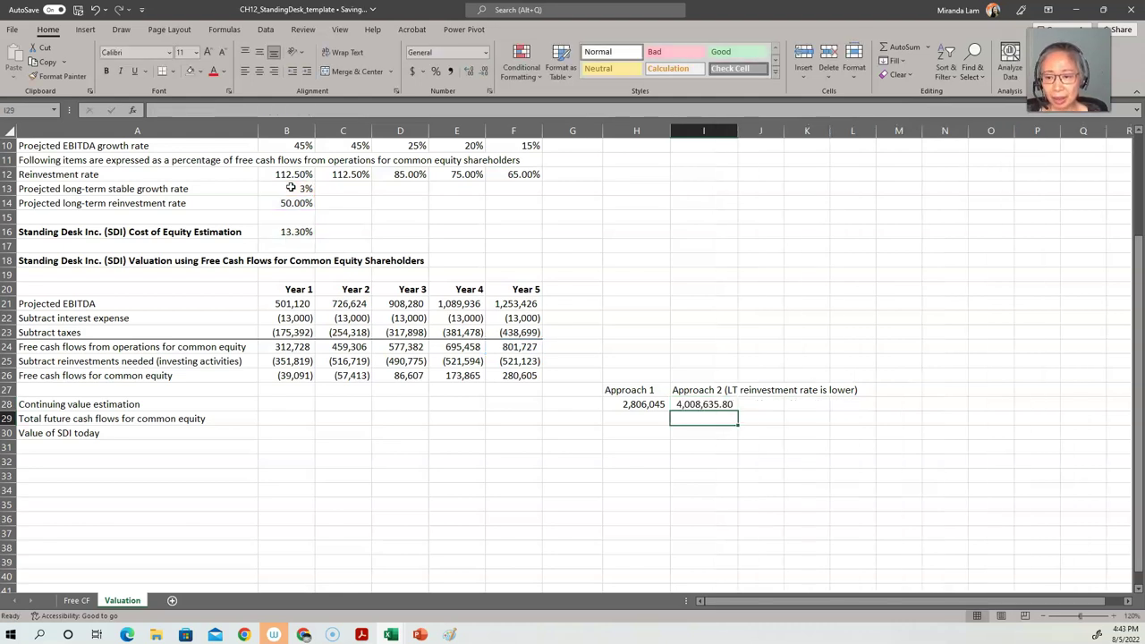
Format the Approach 2 continuing value in I28 without decimals and move it, formula intact, to the Year 5 cell F28.
left_click(706, 406)
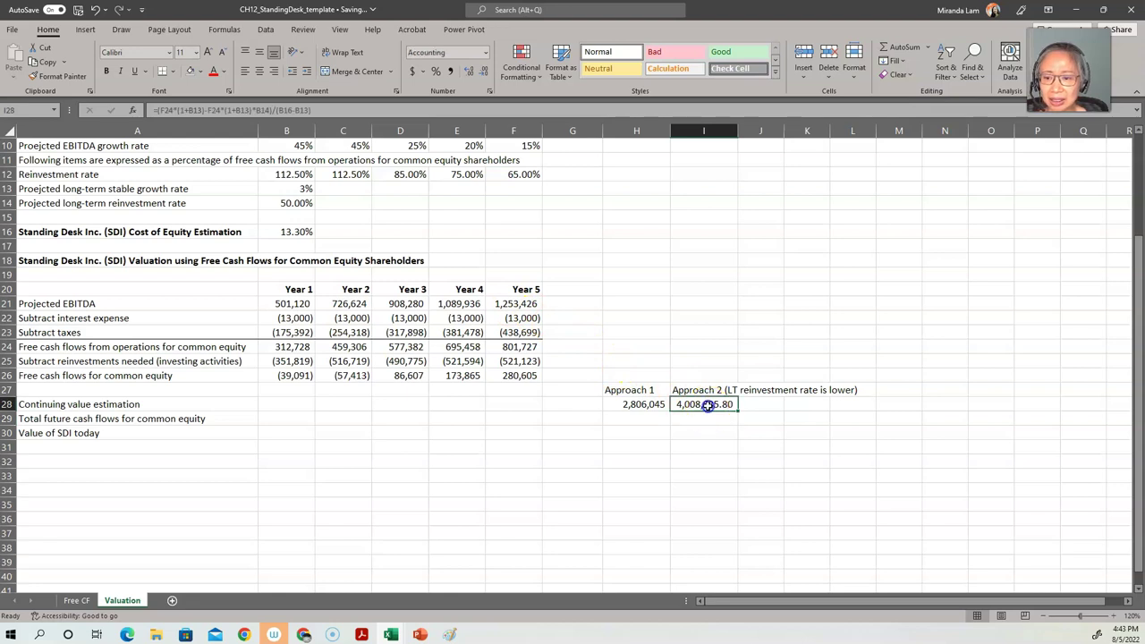
left_click(483, 73)
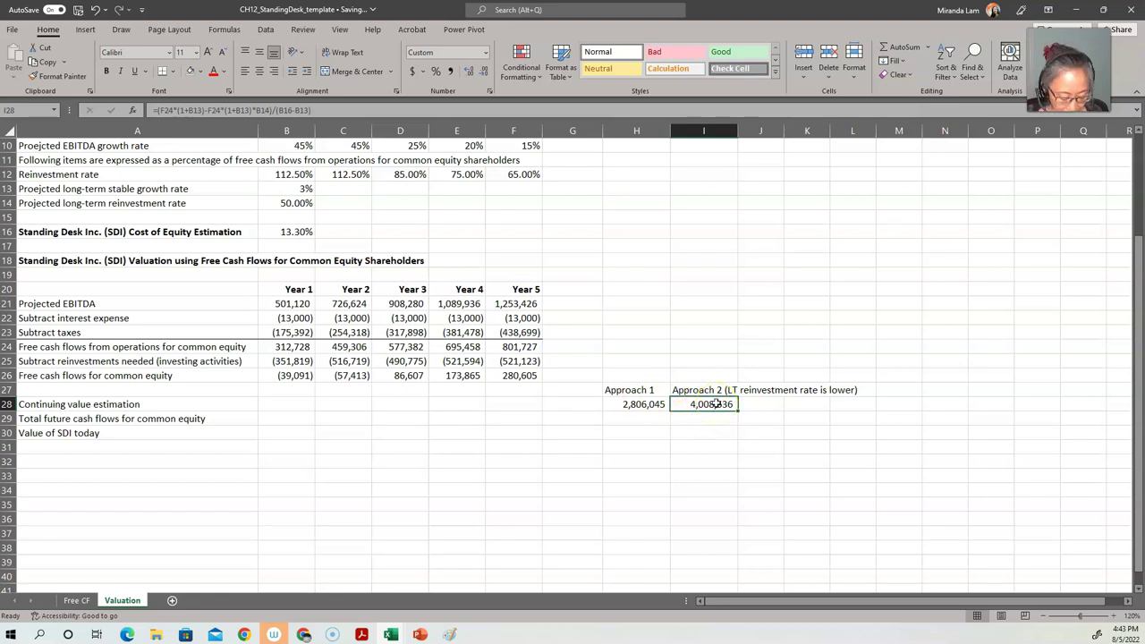
key("ctrl+c")
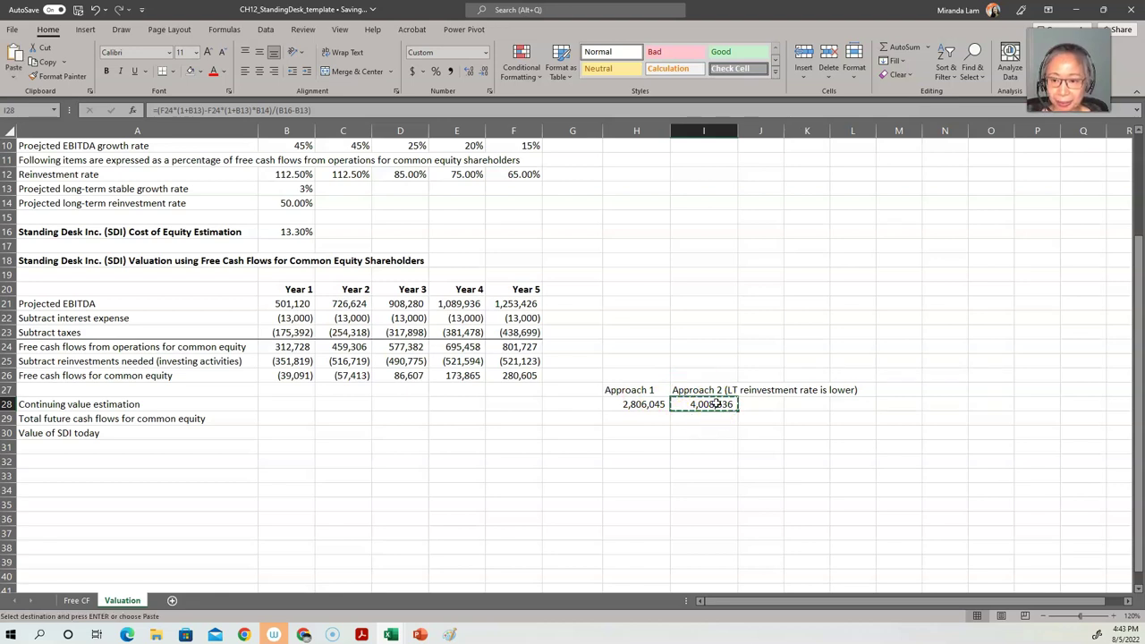
key("Left")
key("Left")
key("Left")
key("Return")
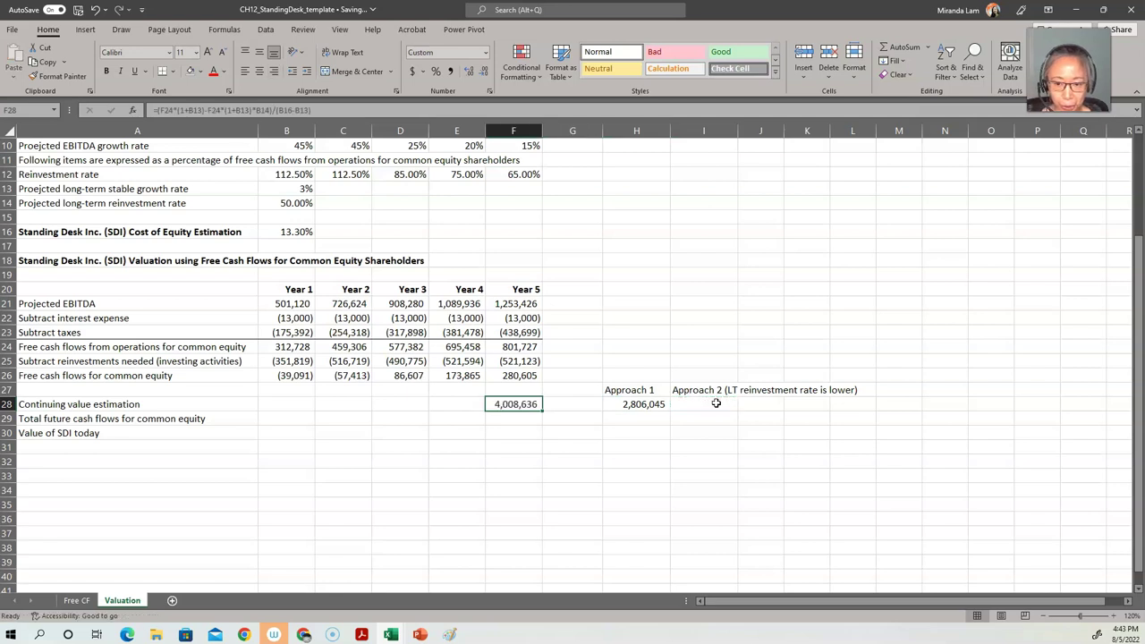
key("Down")
key("Up")
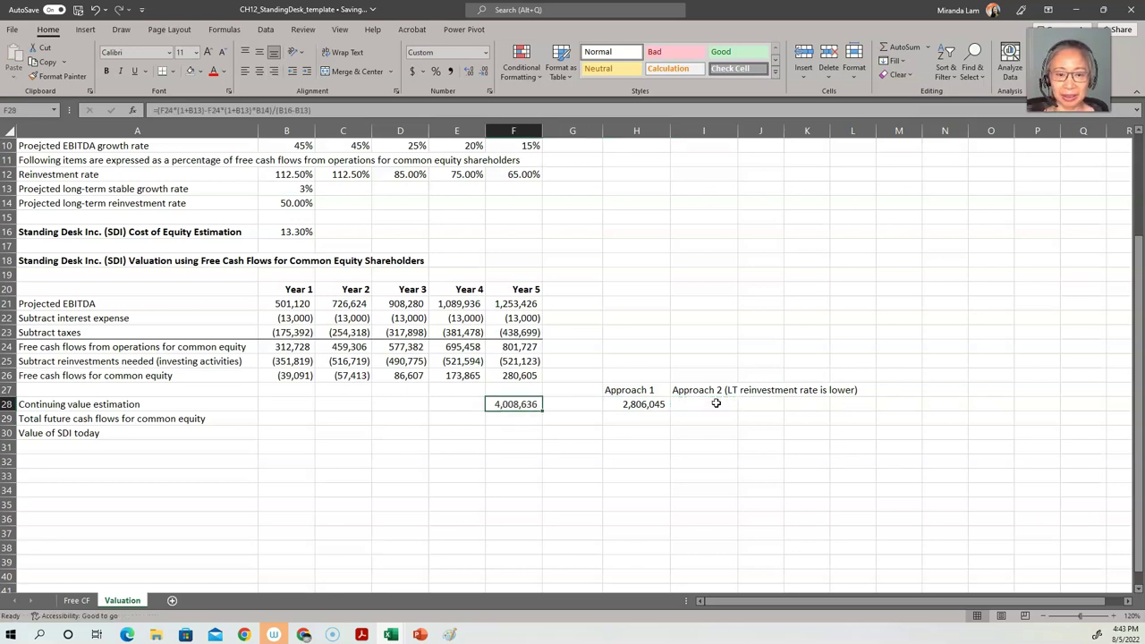
Add a bottom border under the continuing value estimation row, from A28 to F28.
key("Left")
key("Left")
key("Left")
key("Left")
key("Left")
key("shift+Right")
key("shift+Right")
key("shift+Right")
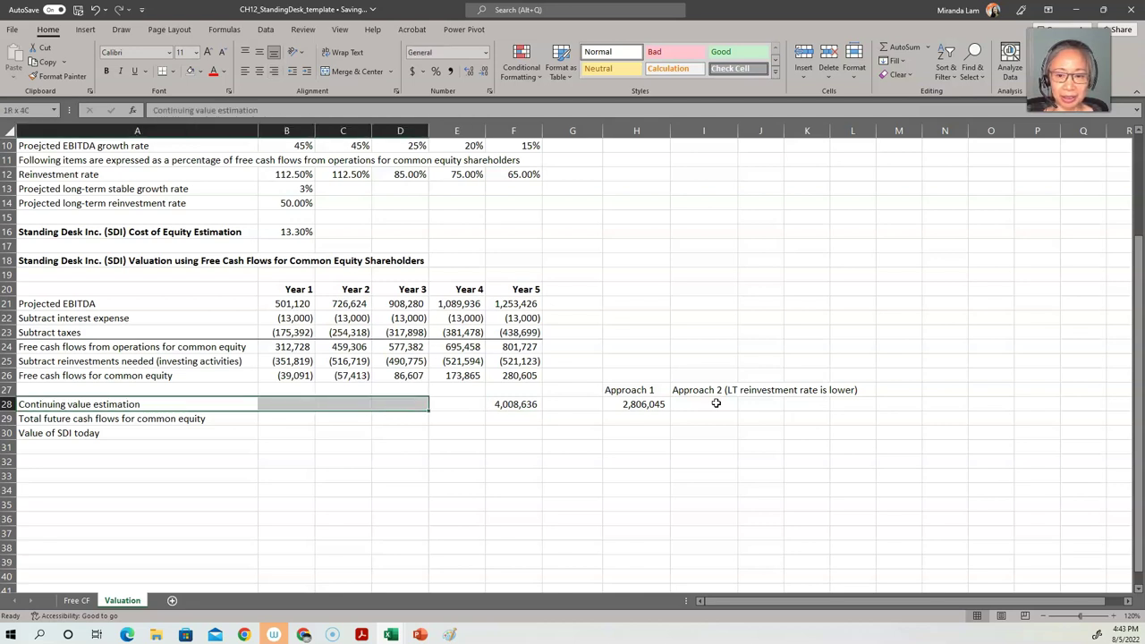
key("shift+Right")
key("shift+Right")
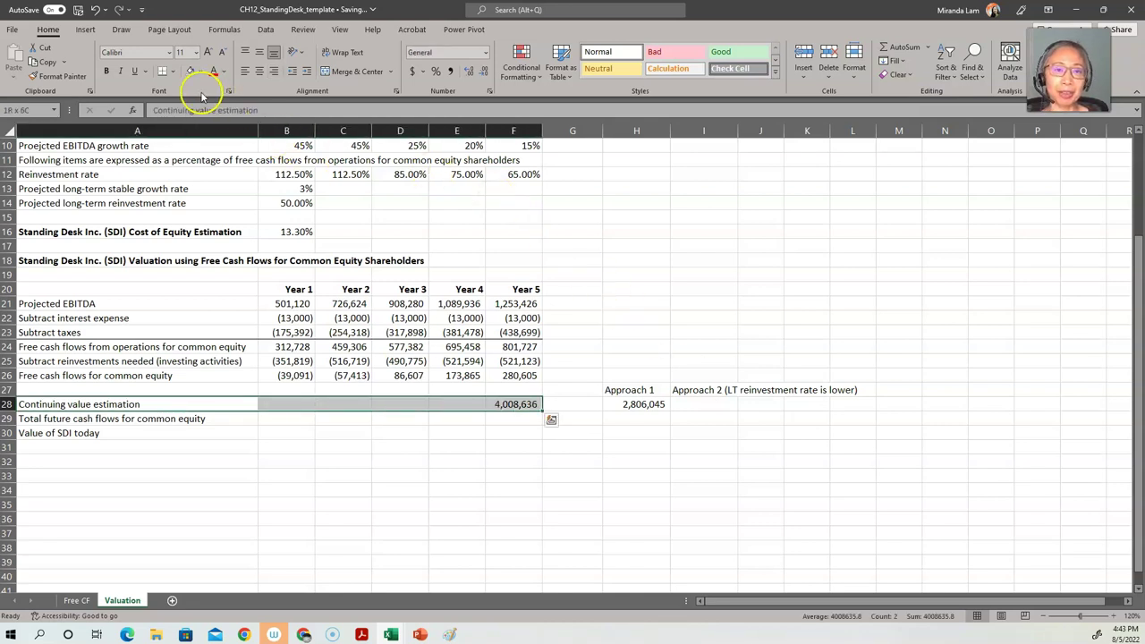
left_click(159, 71)
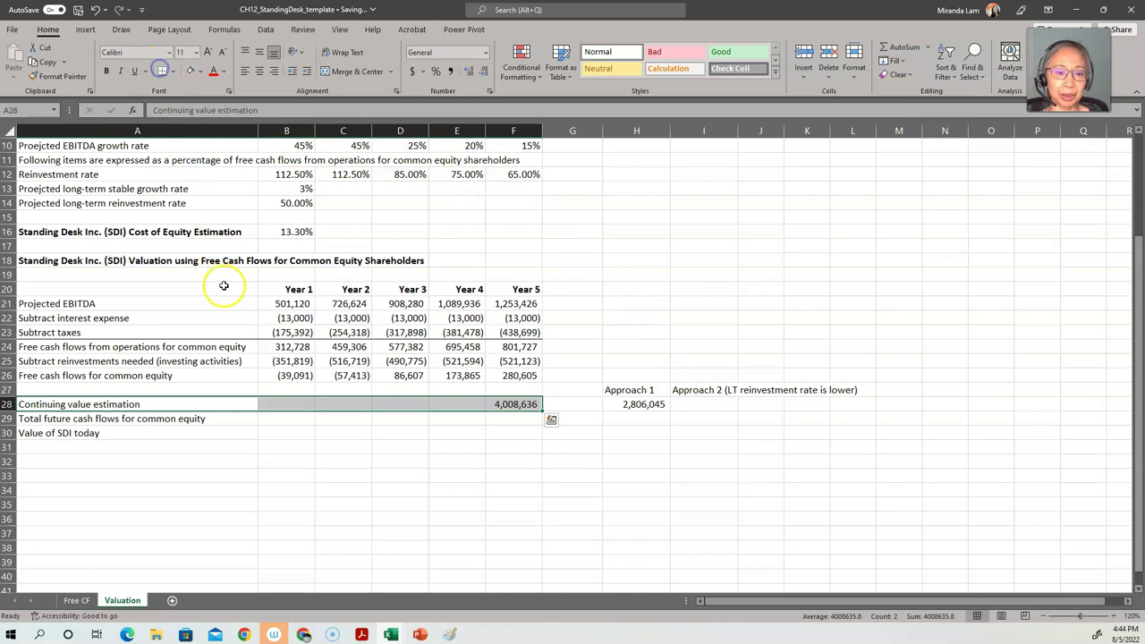
Calculate the Year 1 total future cash flows for common equity in B29 with the formula =B26+B28.
left_click(273, 417)
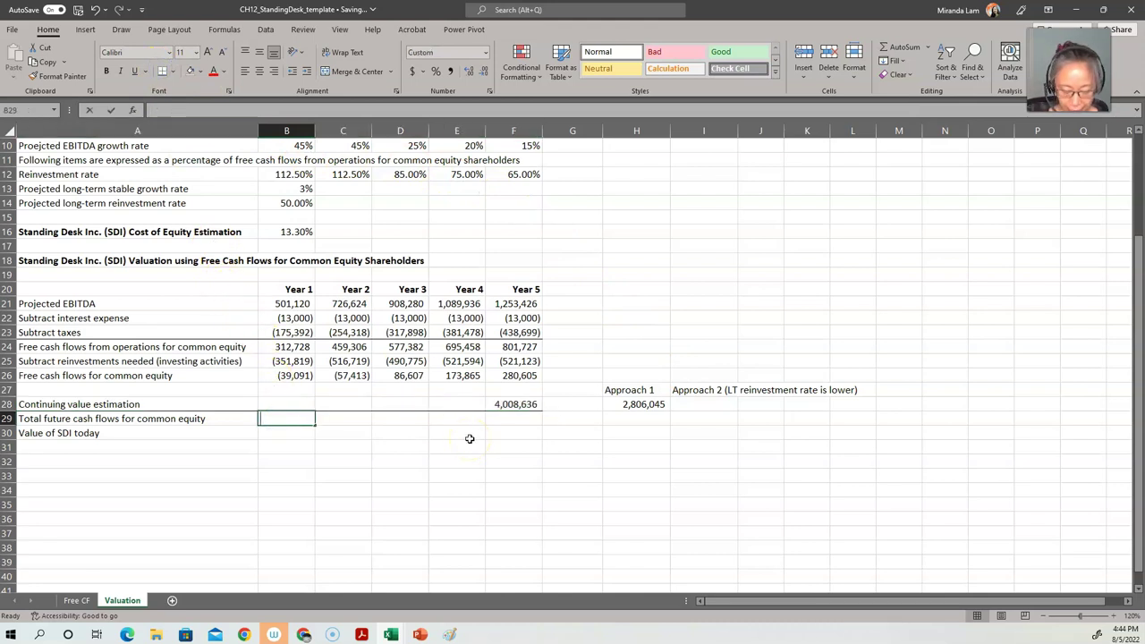
type("=")
key("Up")
key("Up")
key("Up")
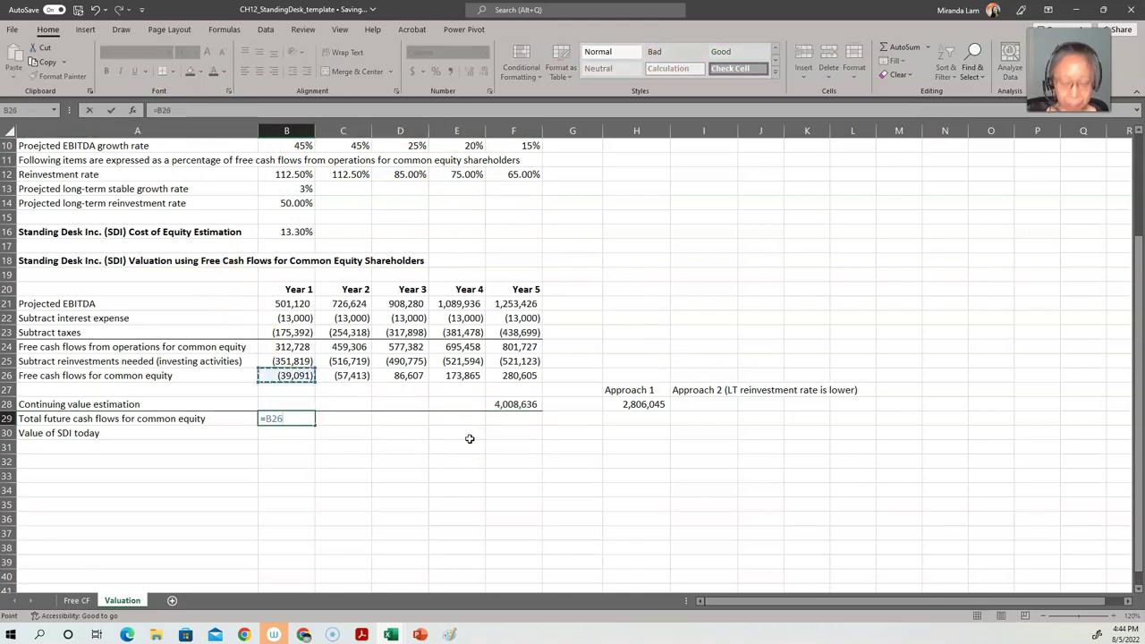
type("+")
key("Up")
key("ctrl+Return")
Copy the total future cash flows formula in B29 across to Years 2 to 5, through F29.
key("ctrl+c")
key("shift+Right")
key("shift+Right")
key("shift+Right")
key("shift+Right")
key("Return")
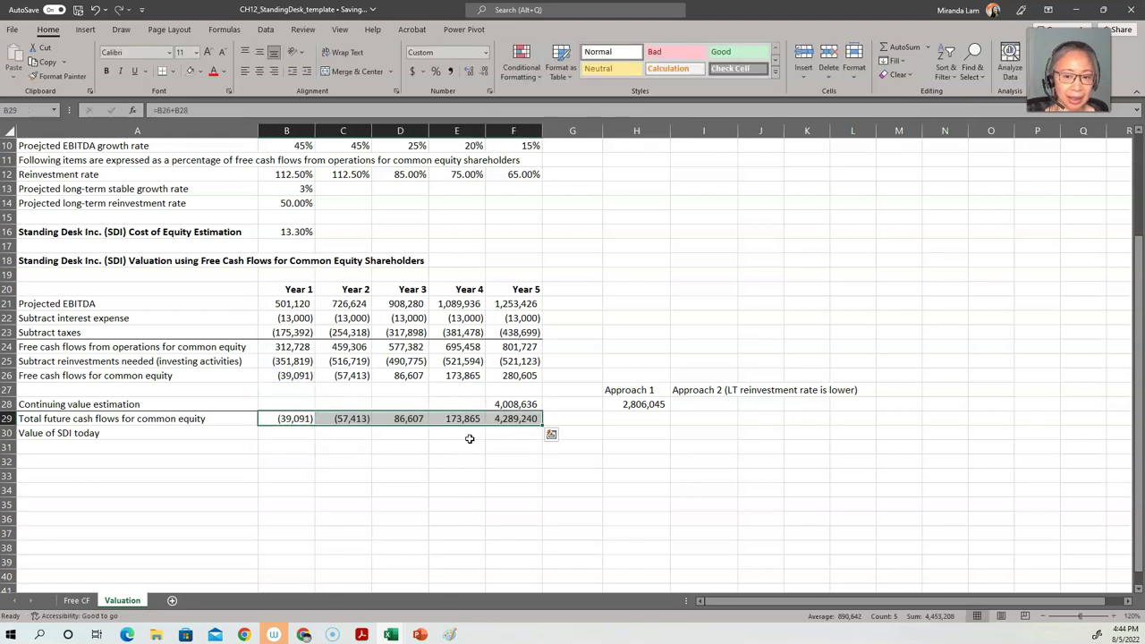
left_click(288, 435)
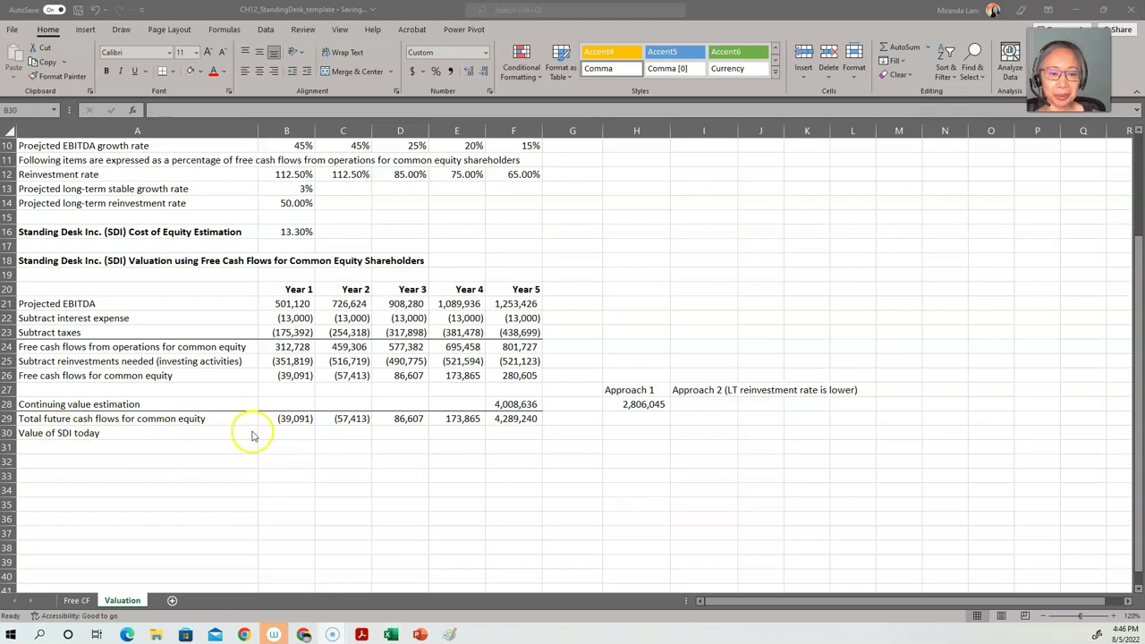
Calculate the value of SDI today in B30 with the formula =NPV(B16,B29:F29).
left_click(304, 435)
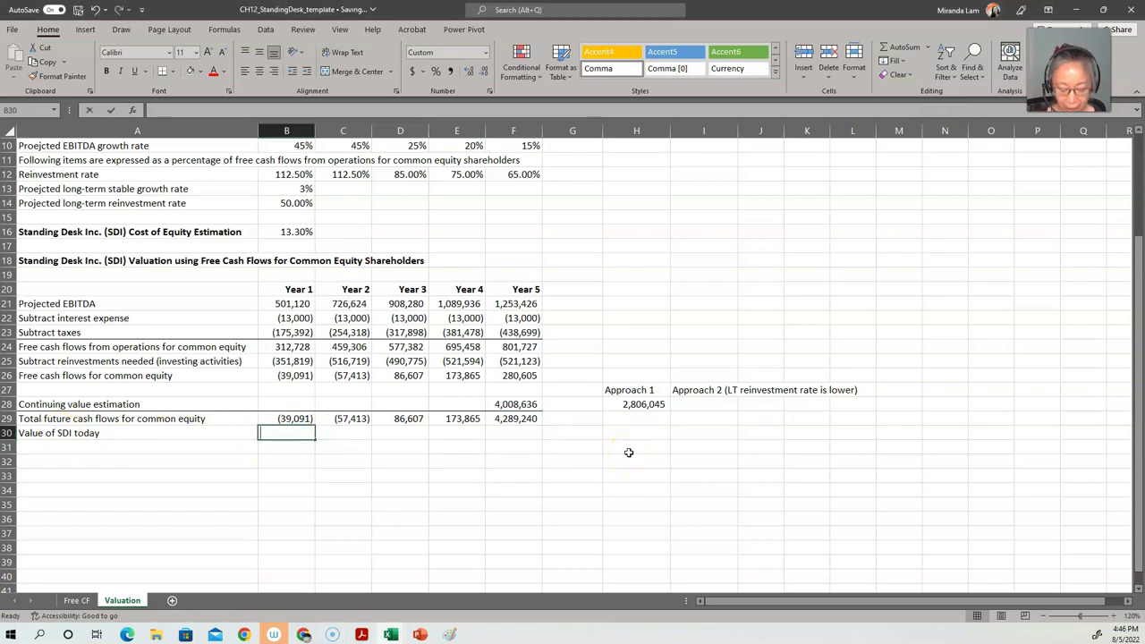
type("=npv(")
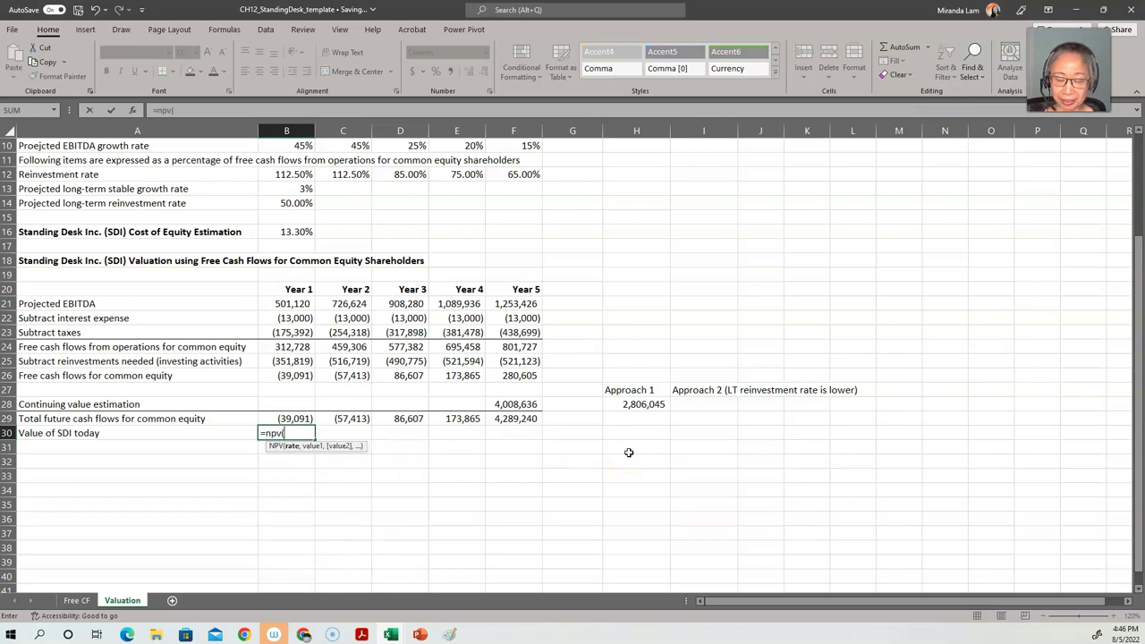
left_click(287, 231)
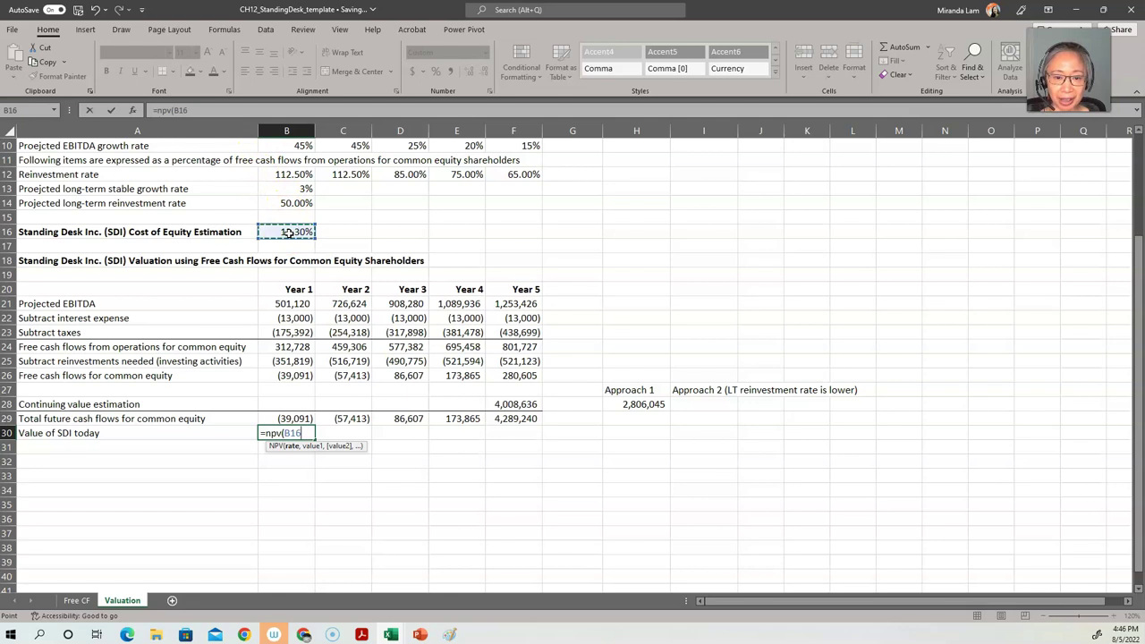
type(",")
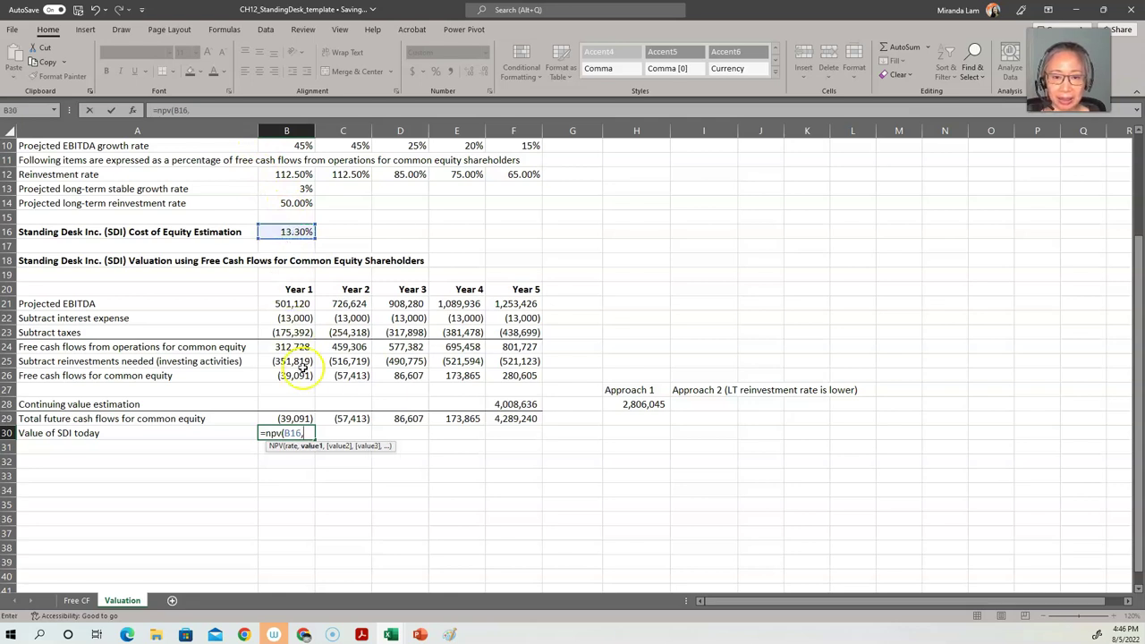
left_click(282, 419)
key("ctrl+shift+Right")
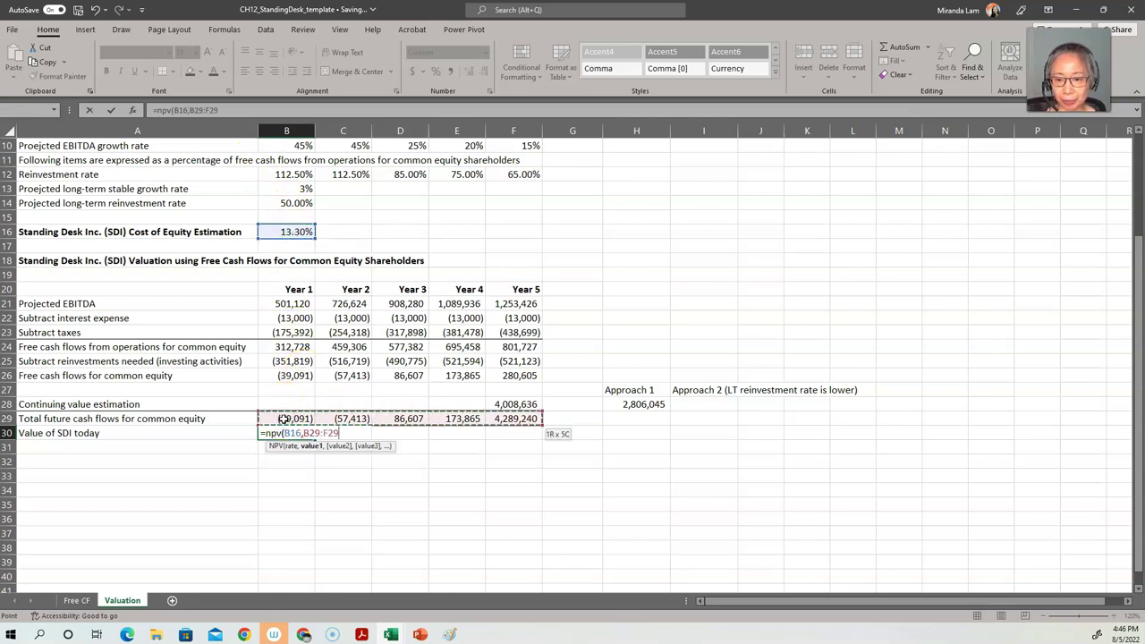
type(")")
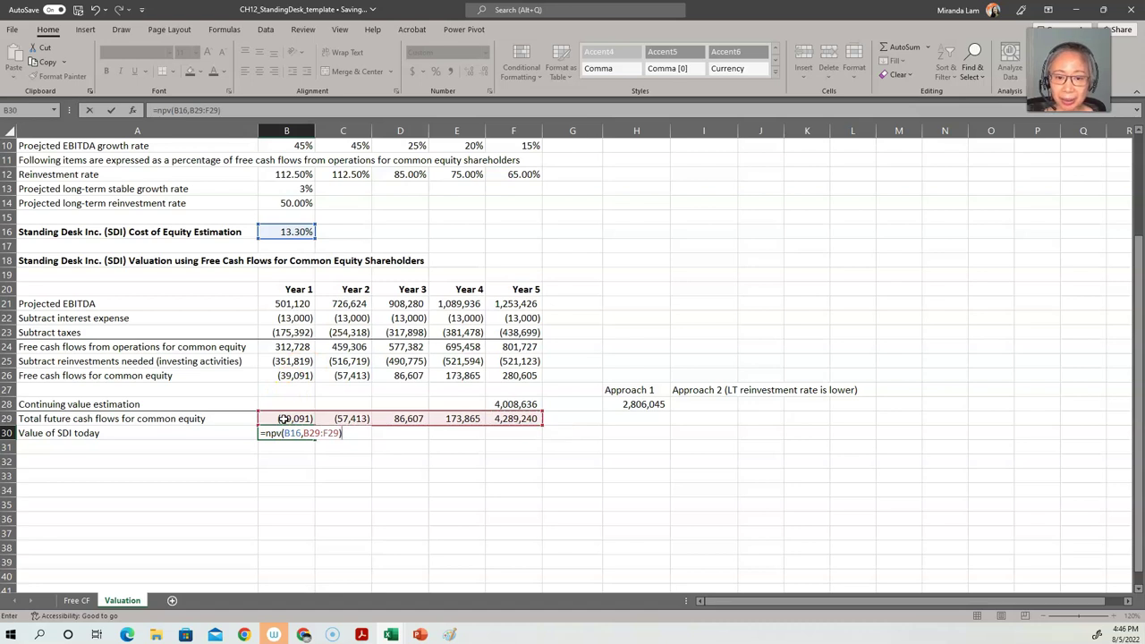
key("Return")
key("Up")
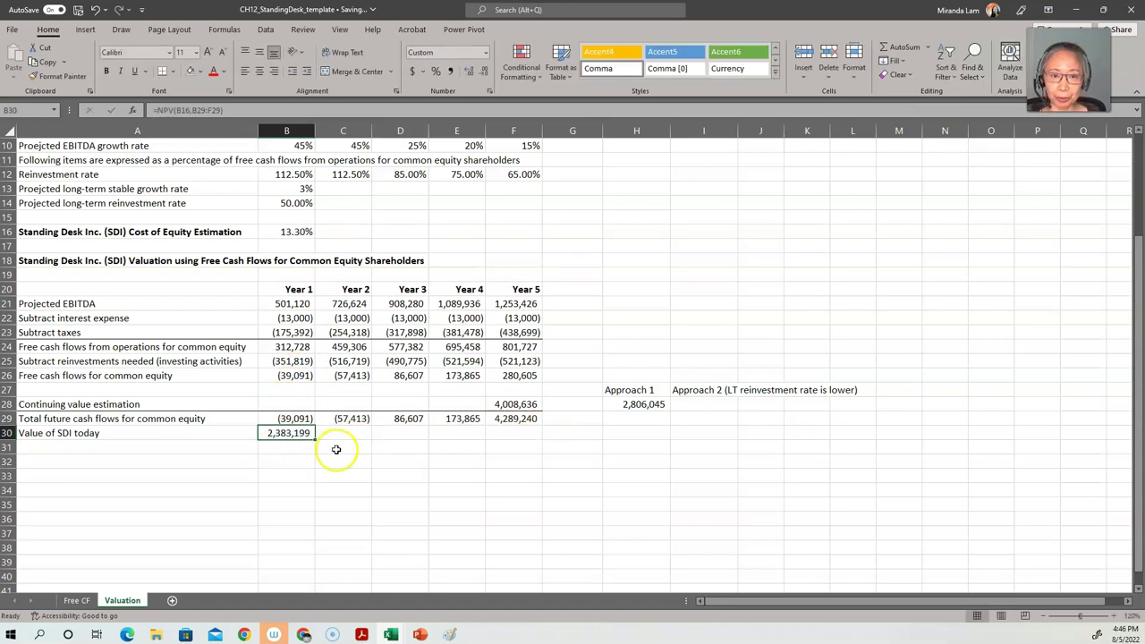
Subtract the Year 0 long-term debt, cell B41 on the Free CF sheet, from the NPV formula in B30.
left_click(244, 110)
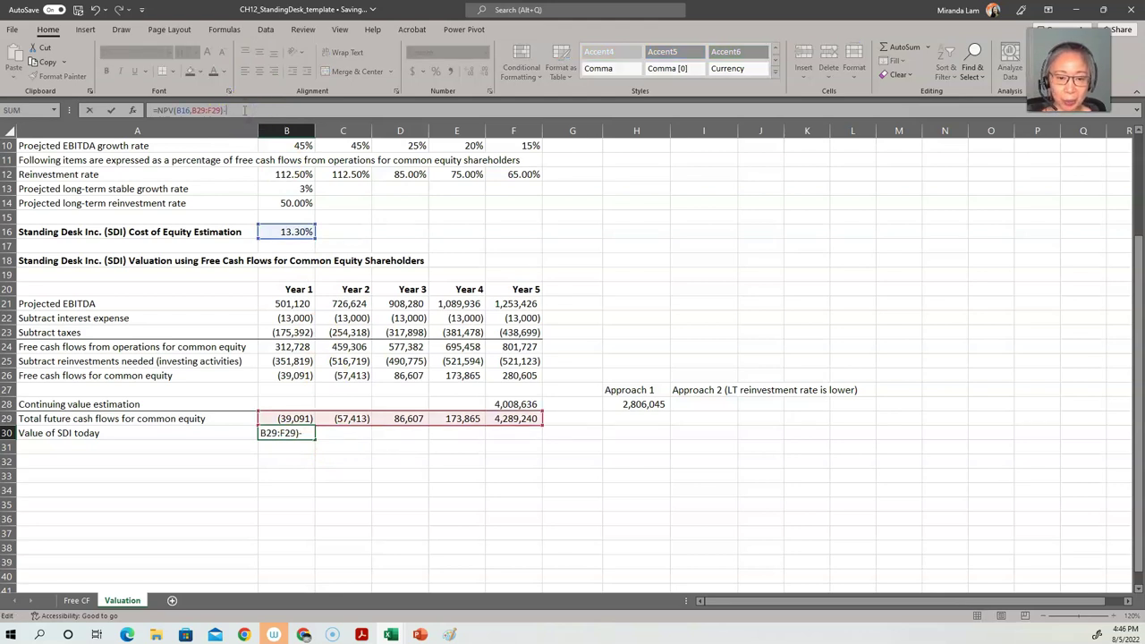
left_click(77, 600)
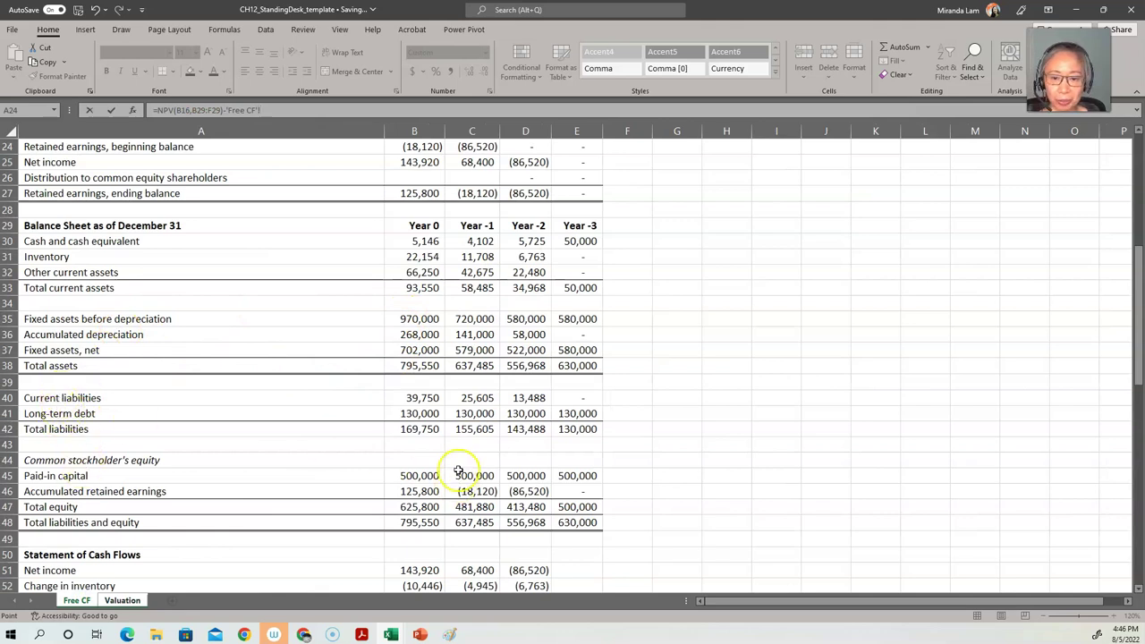
left_click(414, 413)
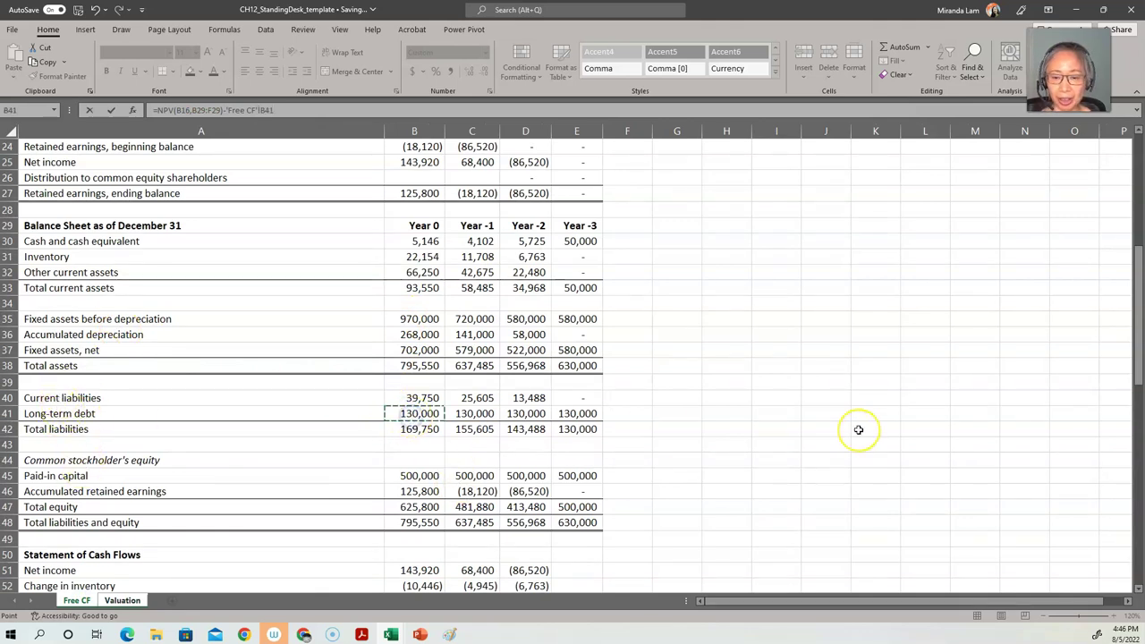
key("Return")
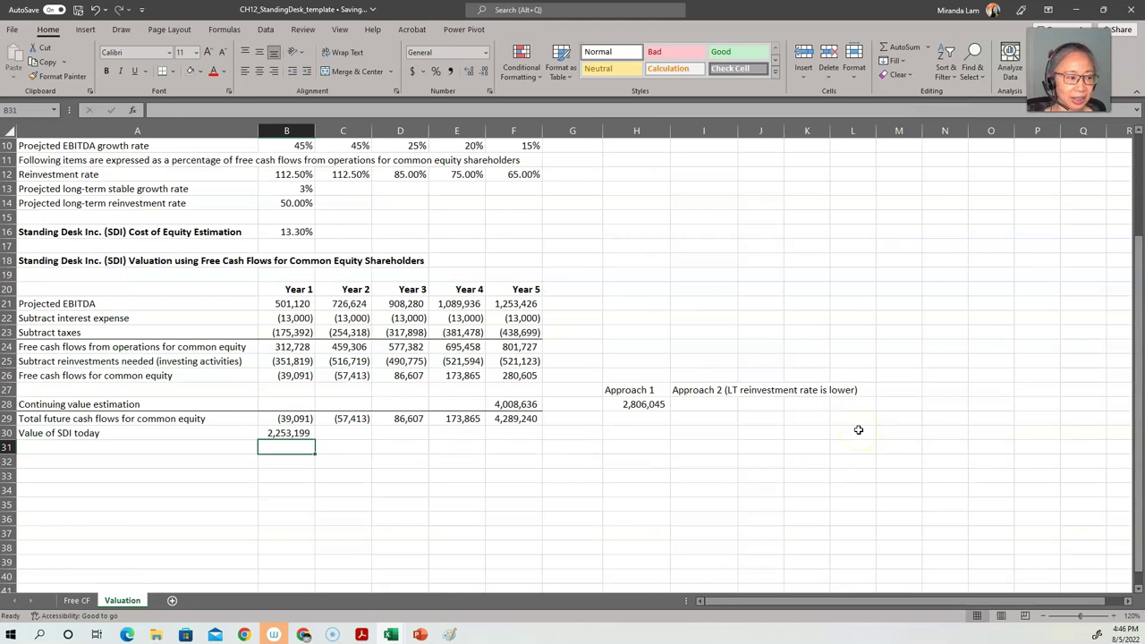
key("Up")
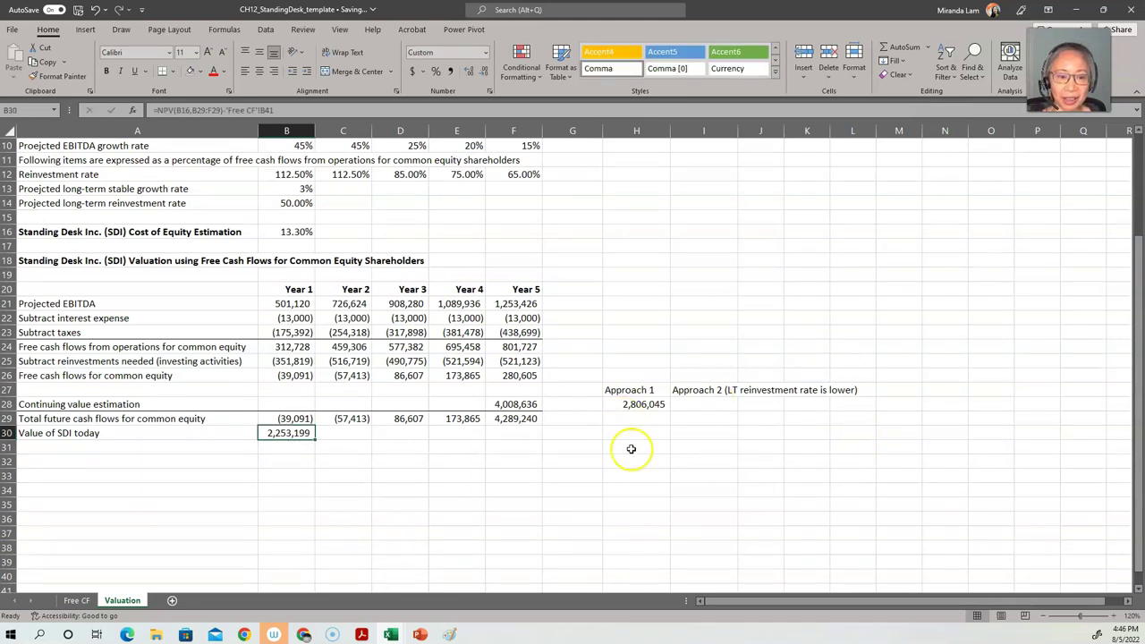
Change the label in A30 to "Value of SDI common equity shareholders today".
double_click(84, 437)
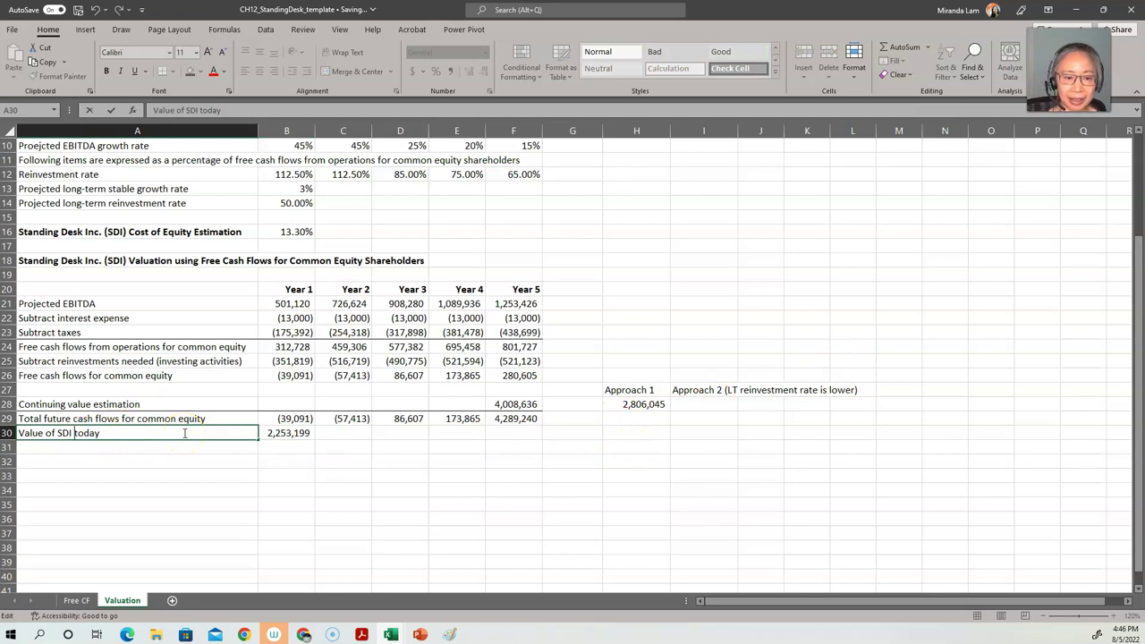
type("mmon eq")
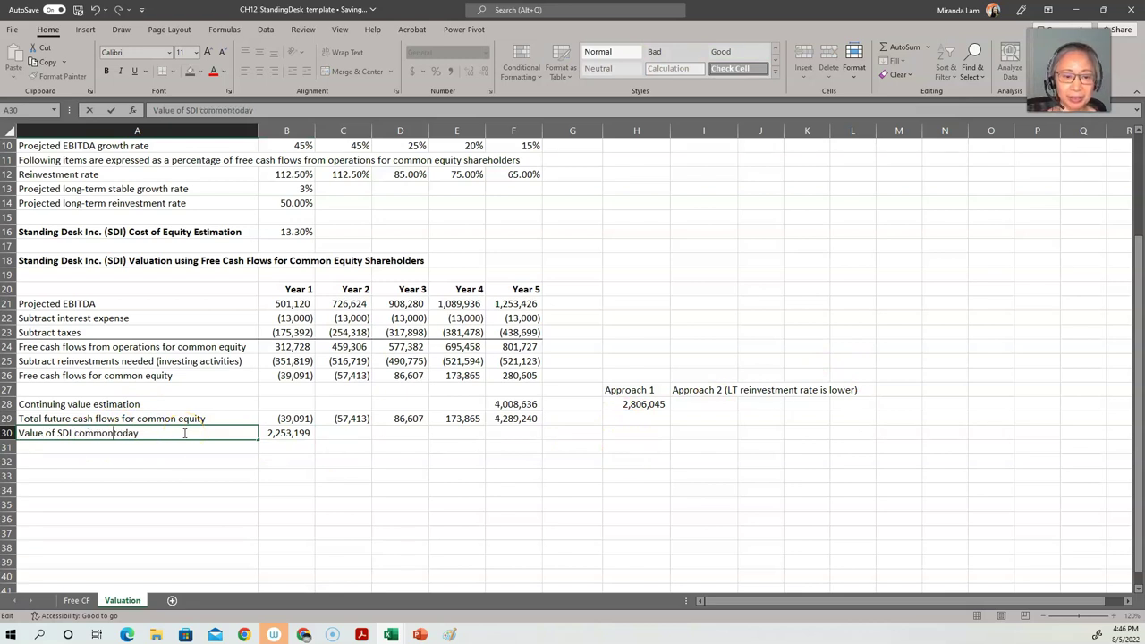
type("uity shareholder")
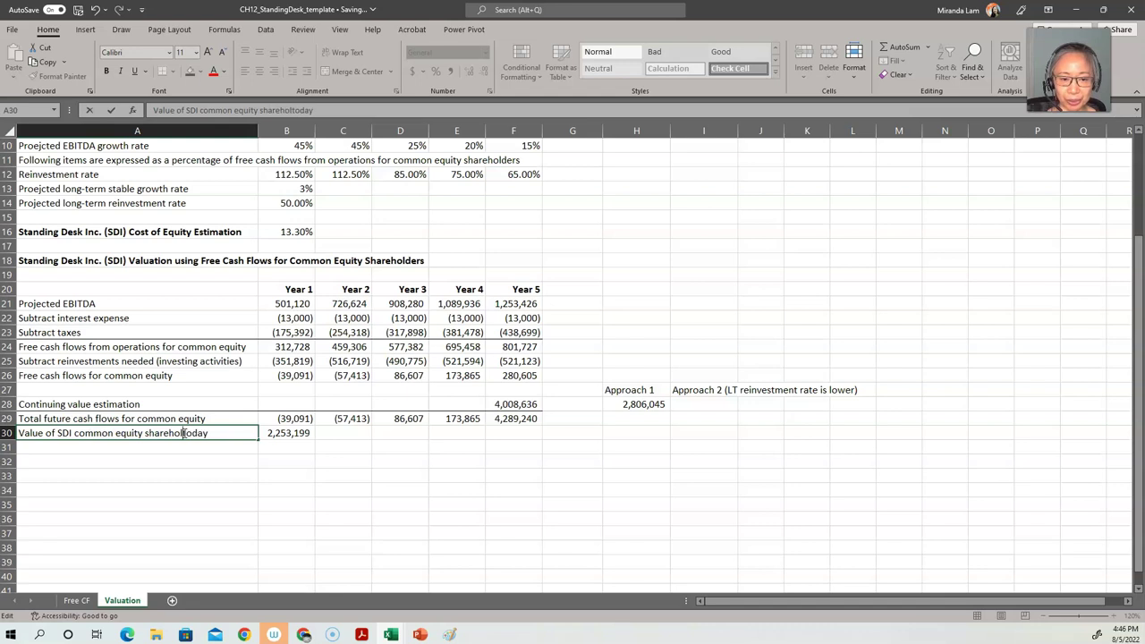
key("Return")
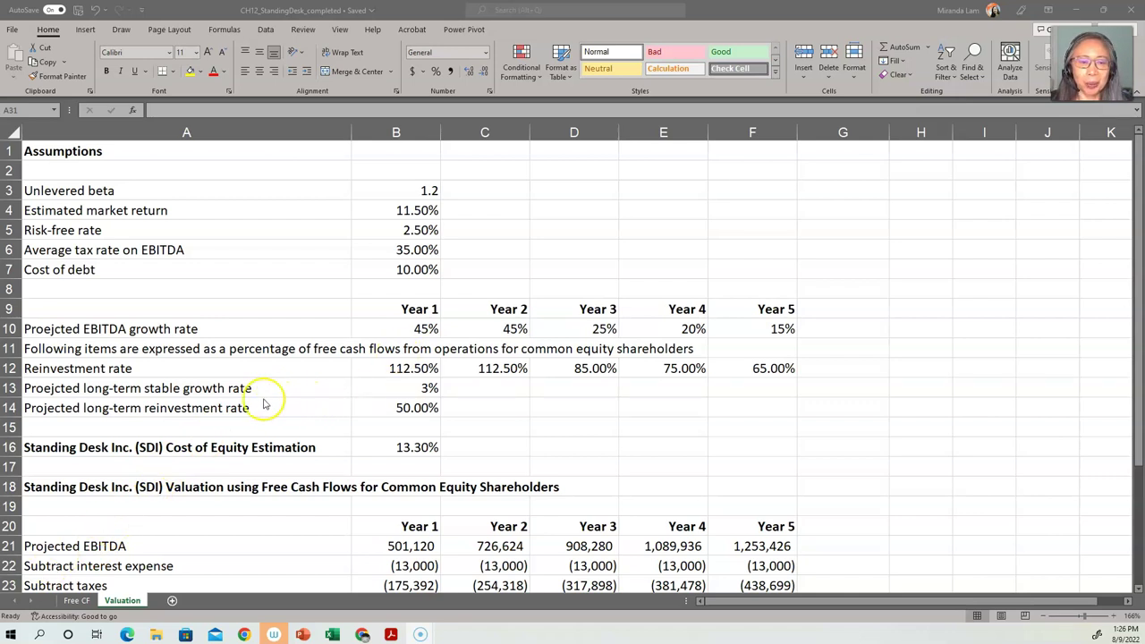
Examine the projected long-term stable growth rate in B13 and the valuation rows down to the Sensitivity Analysis heading in H33.
left_click(373, 388)
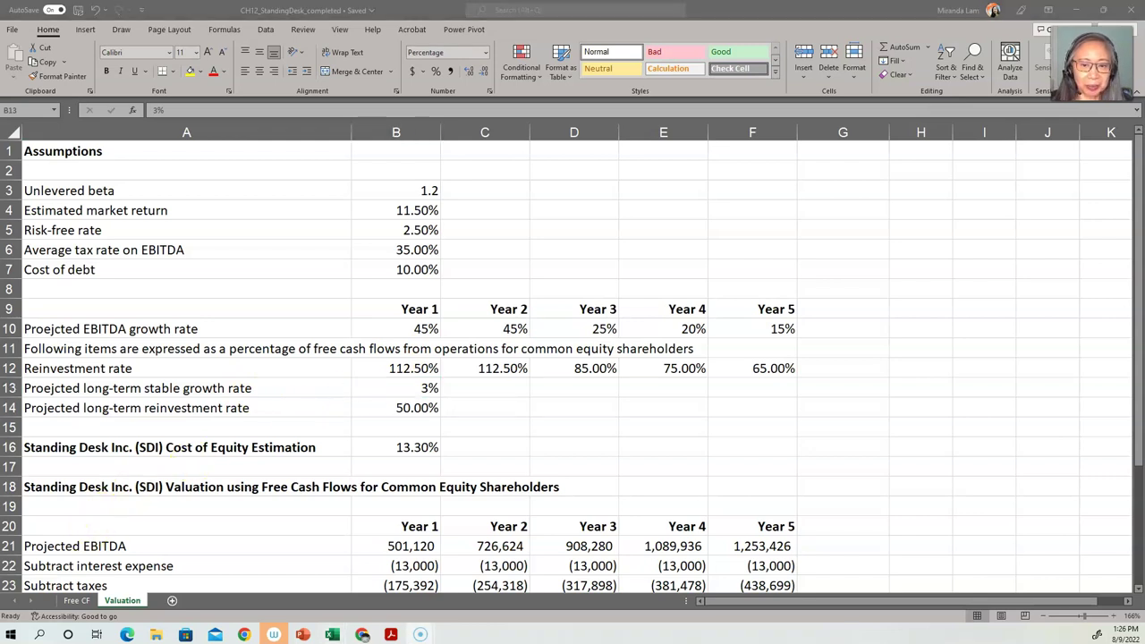
scroll(990, 237, "down", 8)
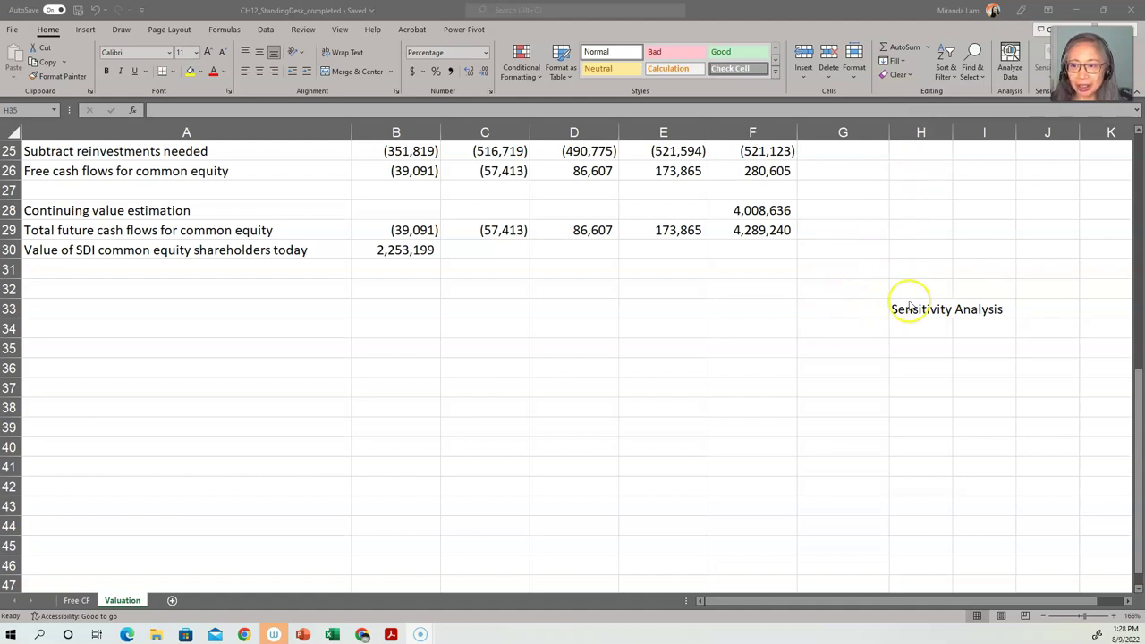
scroll(882, 311, "up", 7)
scroll(880, 311, "down", 9)
scroll(881, 300, "down", 1)
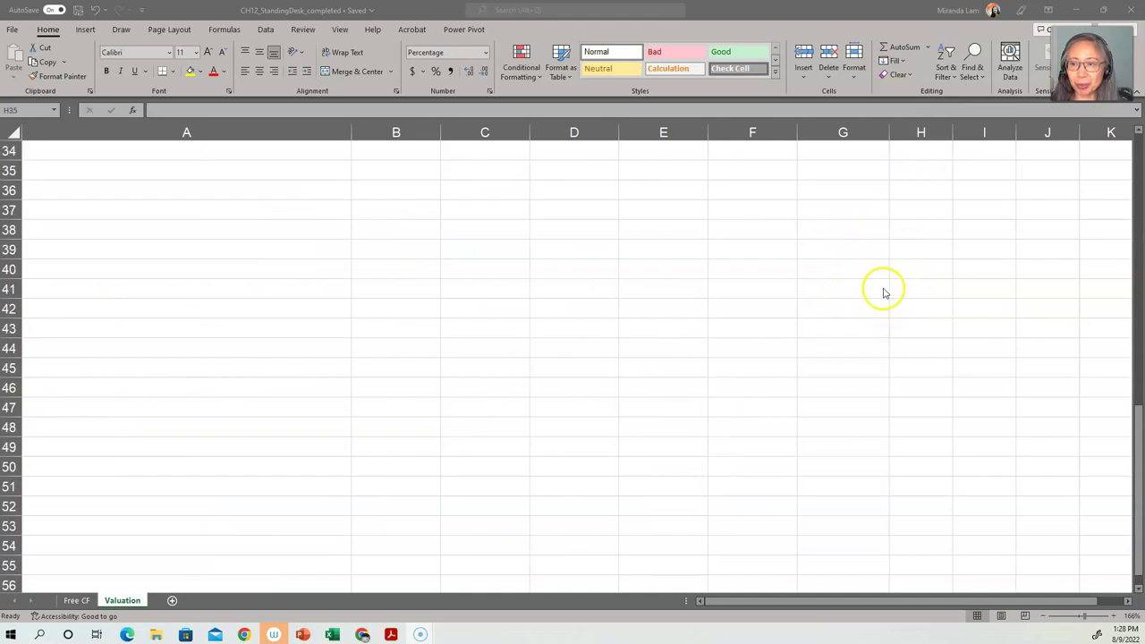
scroll(881, 289, "up", 4)
left_click(916, 366)
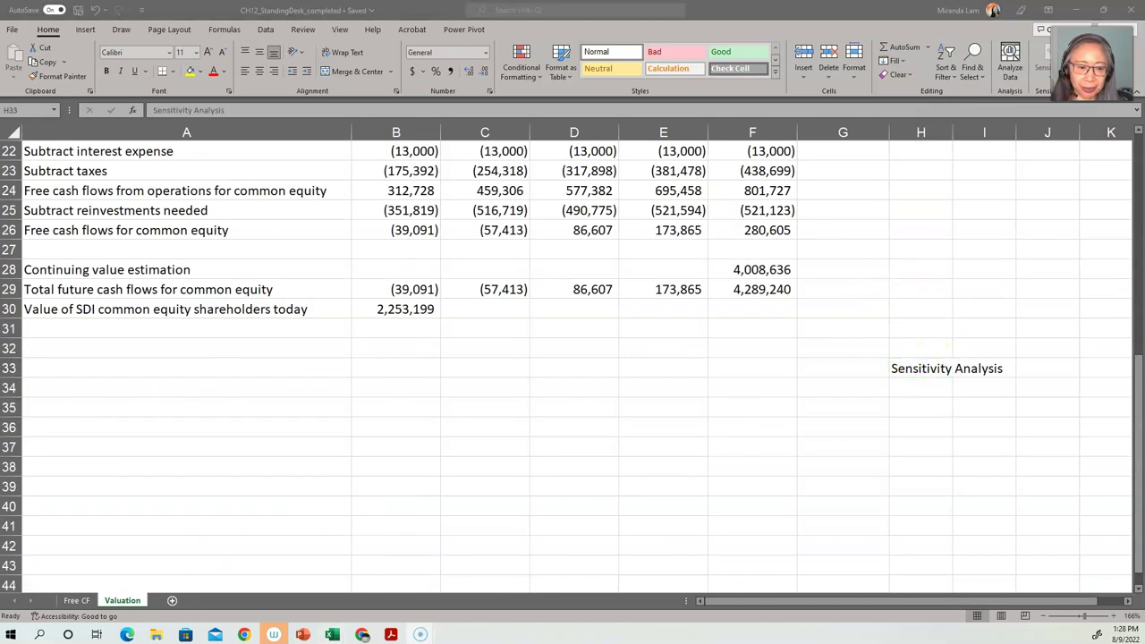
Enter the first two growth rates, -1% in H35 and -0.5% in H36, under the Sensitivity Analysis heading.
left_click(934, 405)
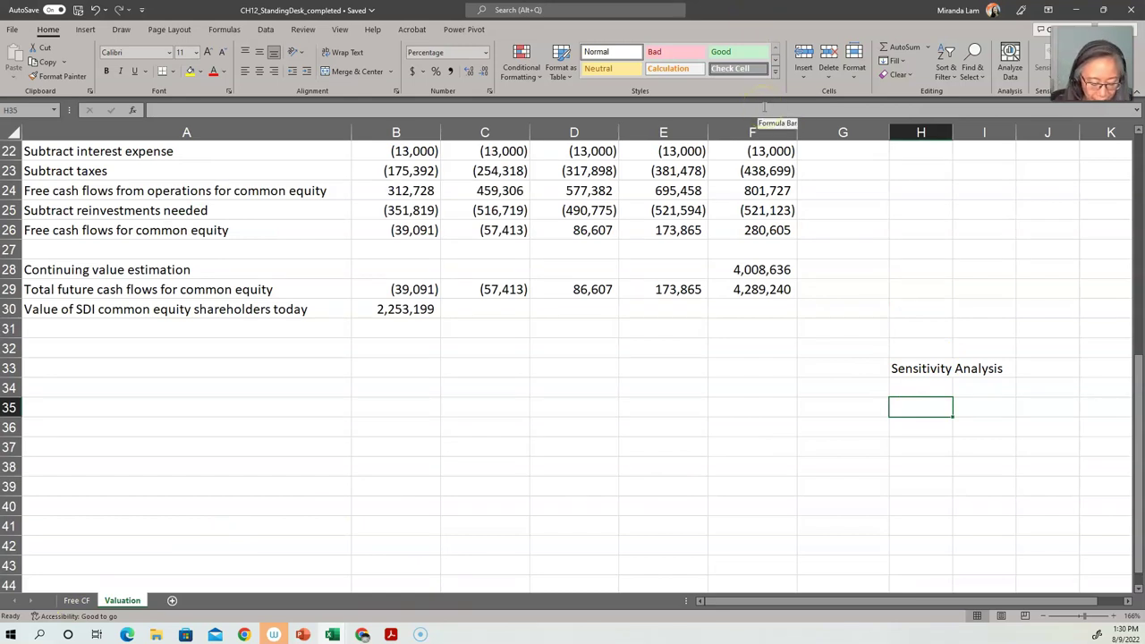
type("=")
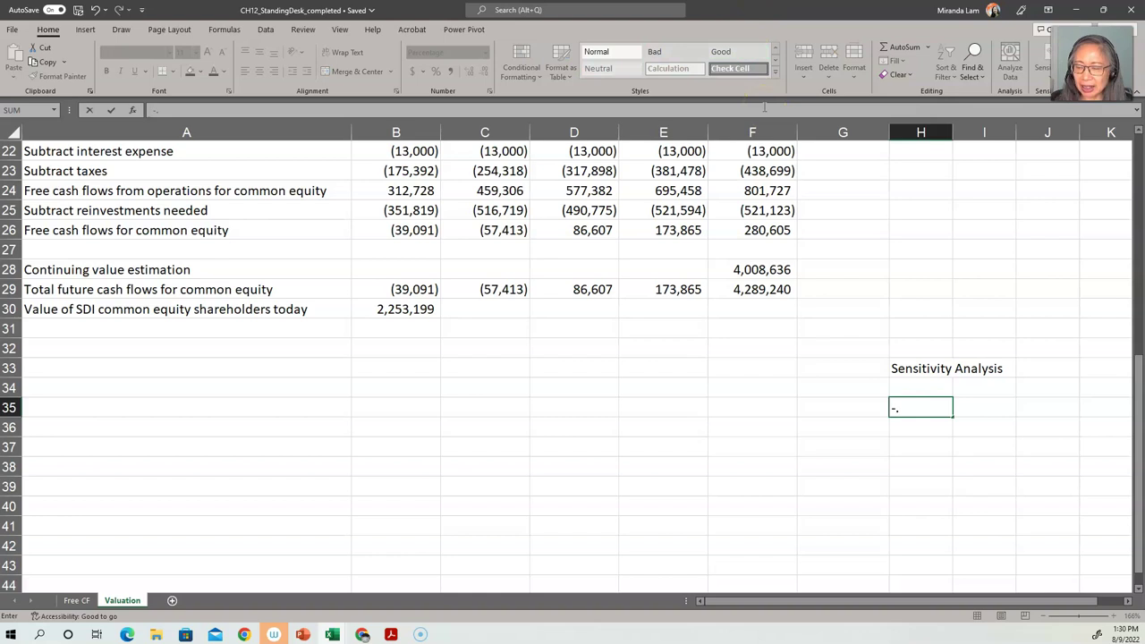
type("1%")
key("Return")
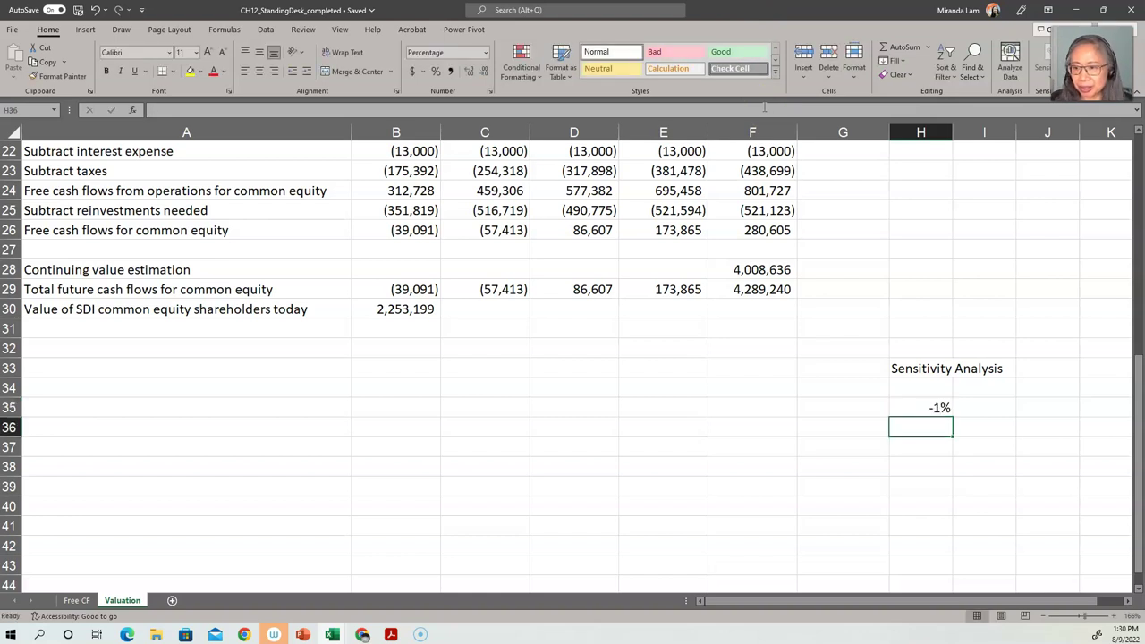
type("-.")
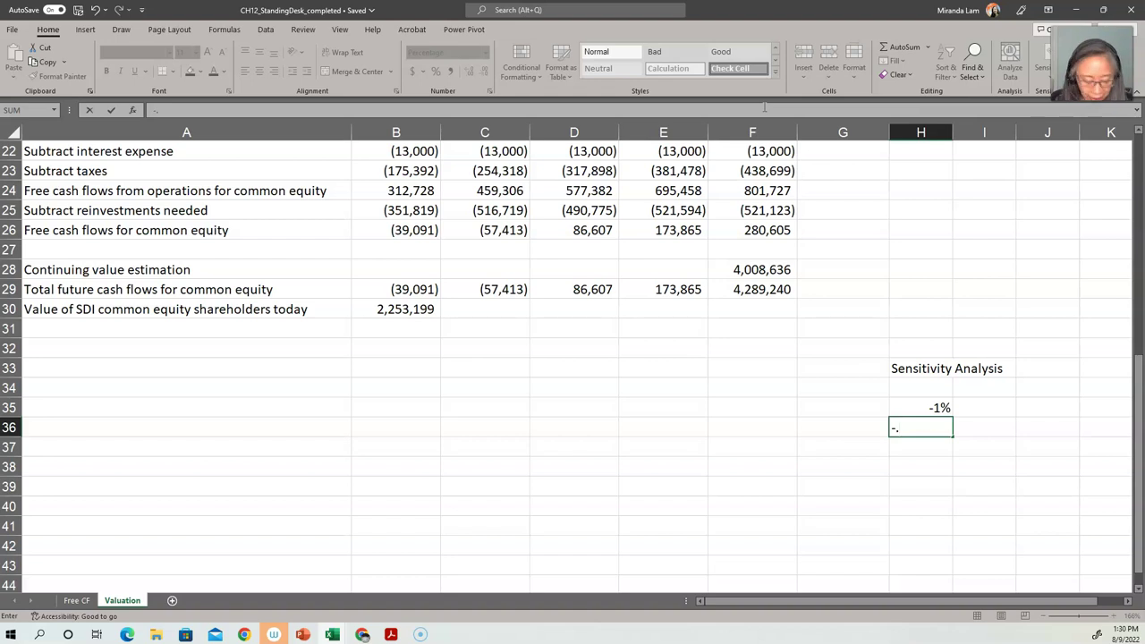
key("Return")
Extend the growth rate series from H35:H36 down to H47 in 0.5% increments, ending at 5%.
key("Up")
key("Up")
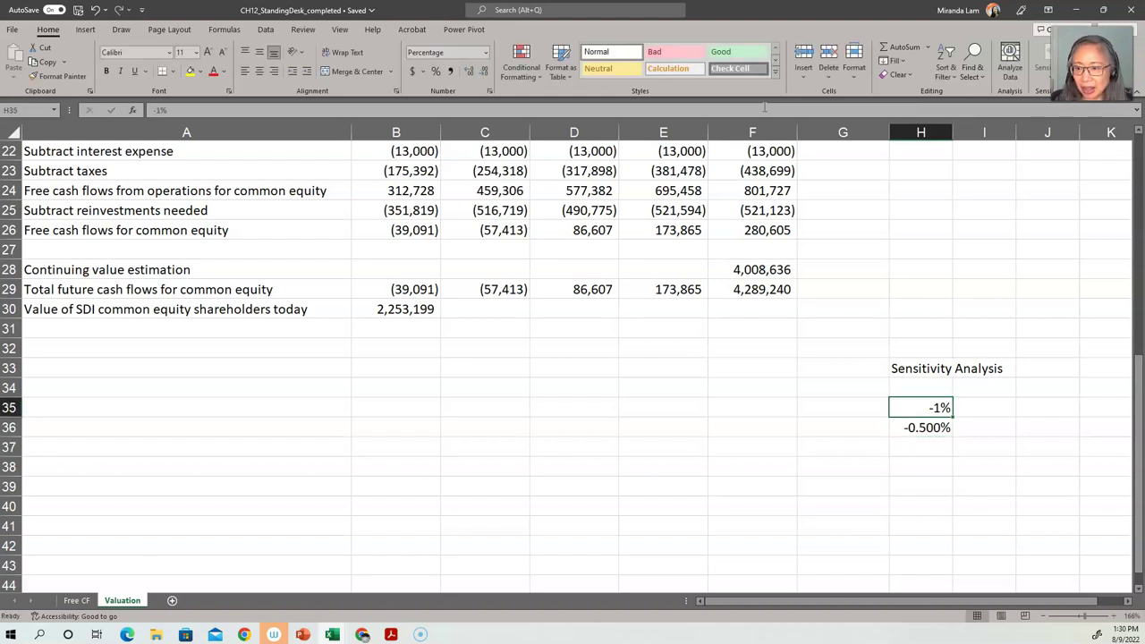
key("shift+Down")
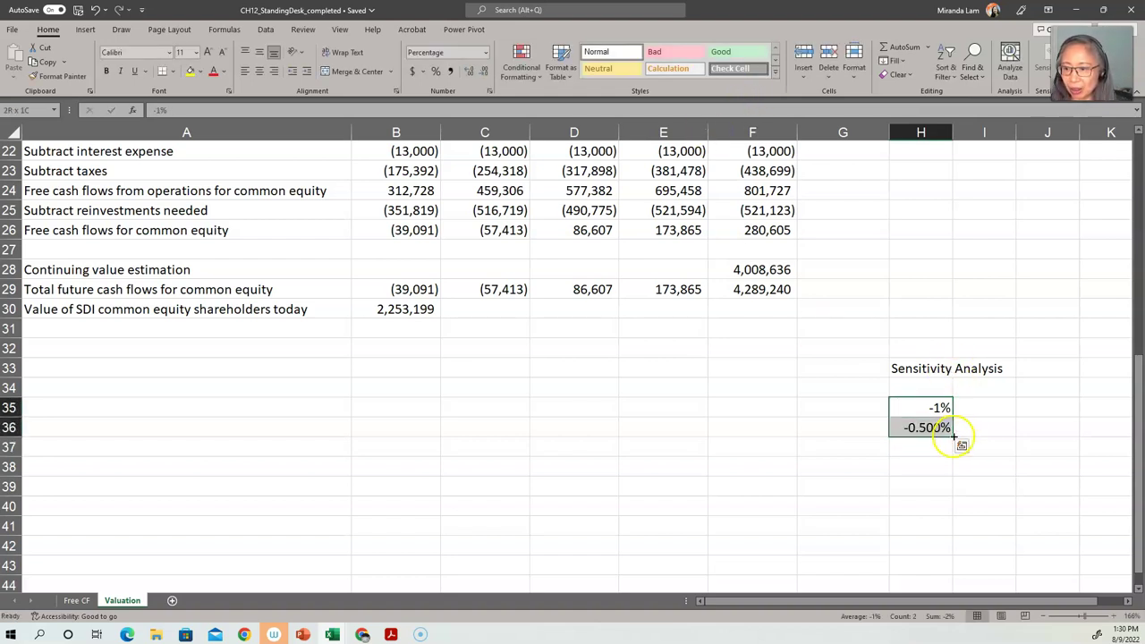
left_click_drag(951, 436, 938, 567)
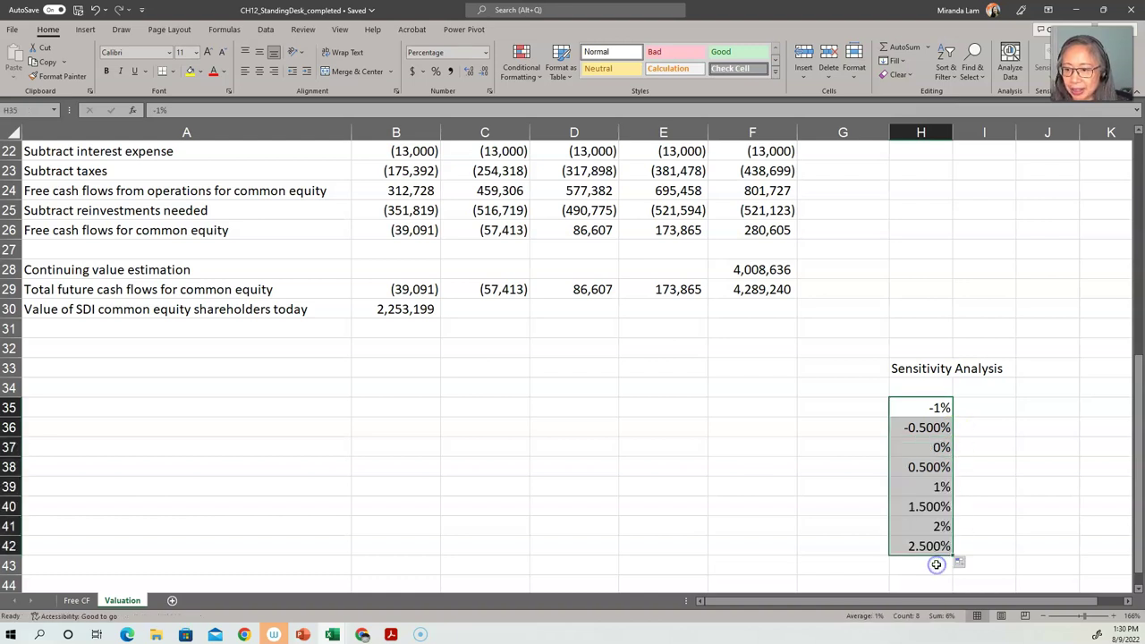
scroll(956, 511, "down", 1)
left_click_drag(951, 493, 954, 588)
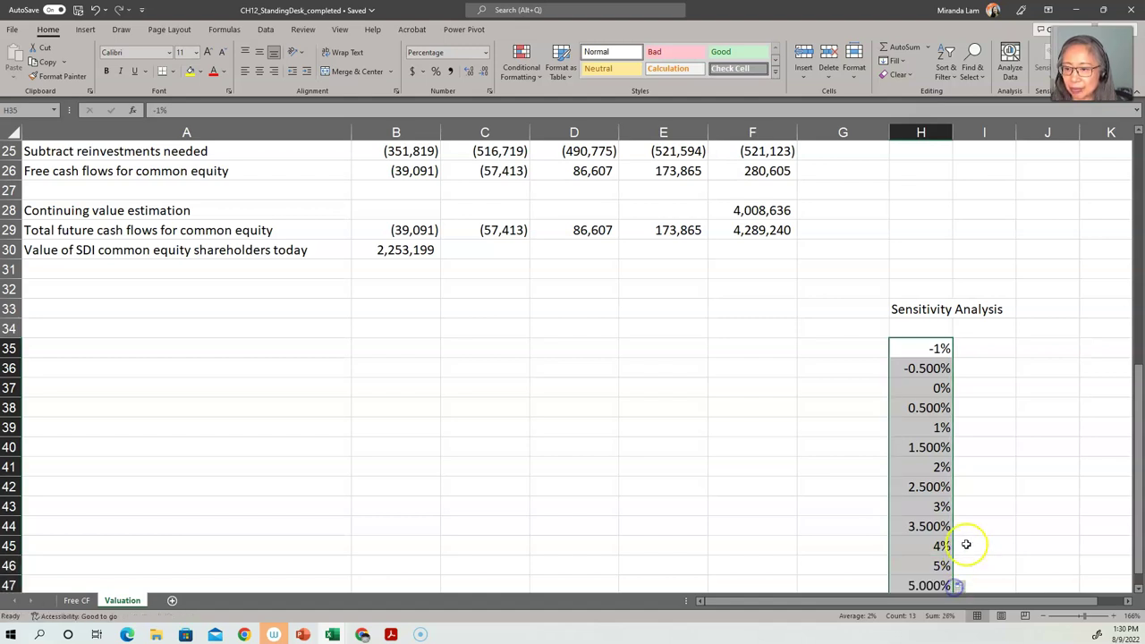
Format the growth rates in H35:H47 as percentages with one decimal place.
left_click(469, 72)
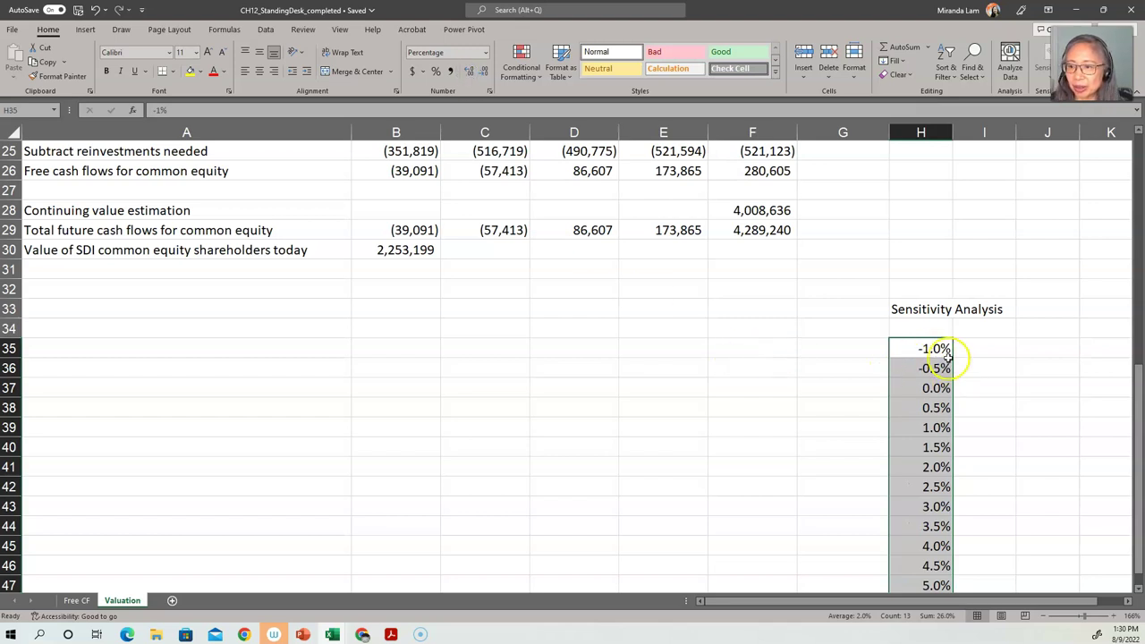
scroll(953, 516, "down", 1)
scroll(953, 516, "up", 1)
Label the growth rate series by entering "Long-term growth rate" in G35.
left_click(857, 345)
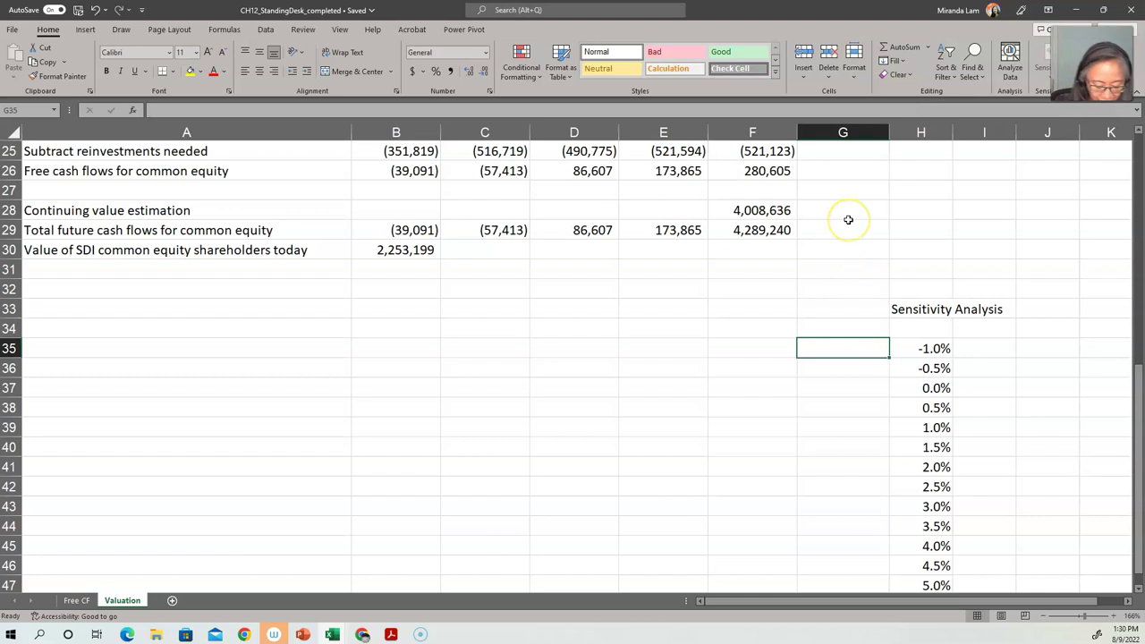
type("Long-term growth rate")
key("Return")
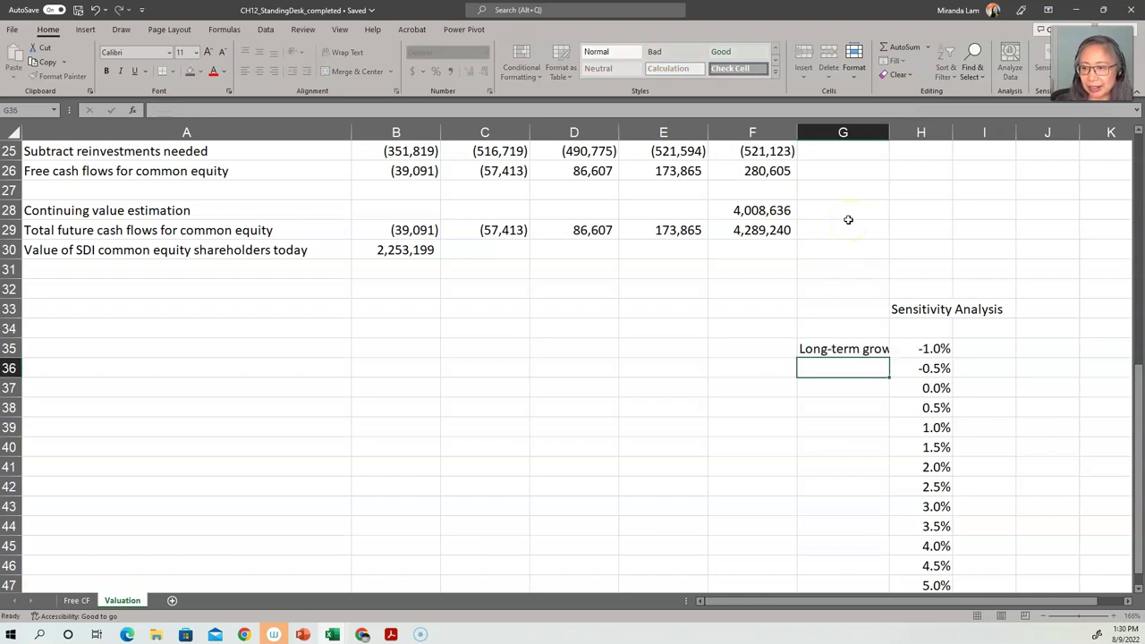
Add the column headings "Continuing value" in I33 and "Value of SDI" in J33 of the sensitivity table.
key("Up")
key("Up")
key("Right")
key("Right")
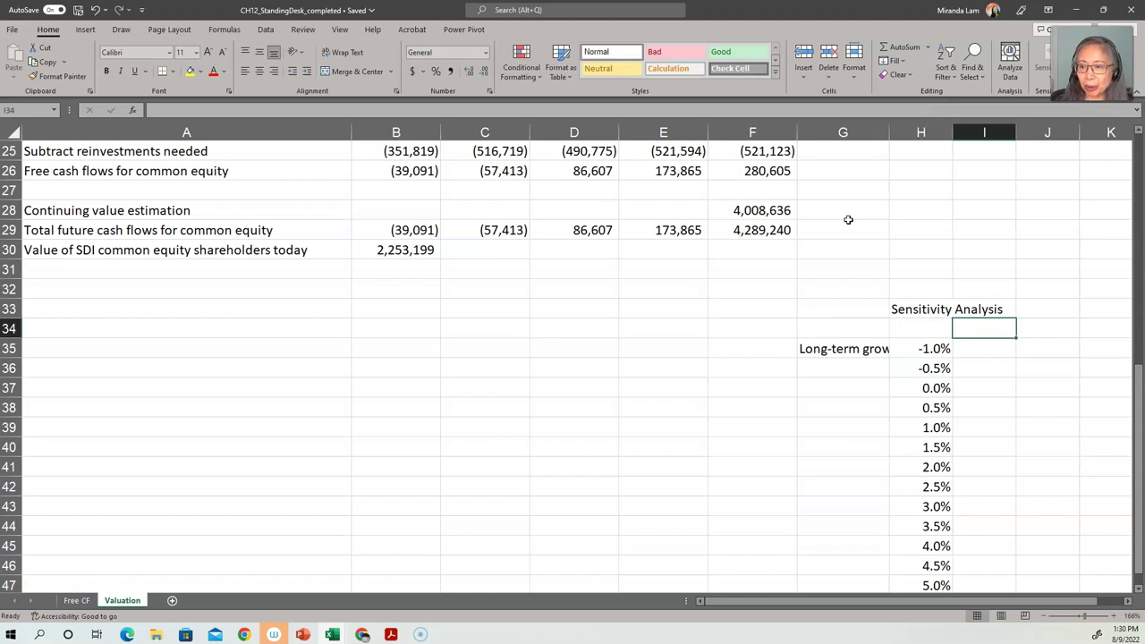
key("Up")
key("Down")
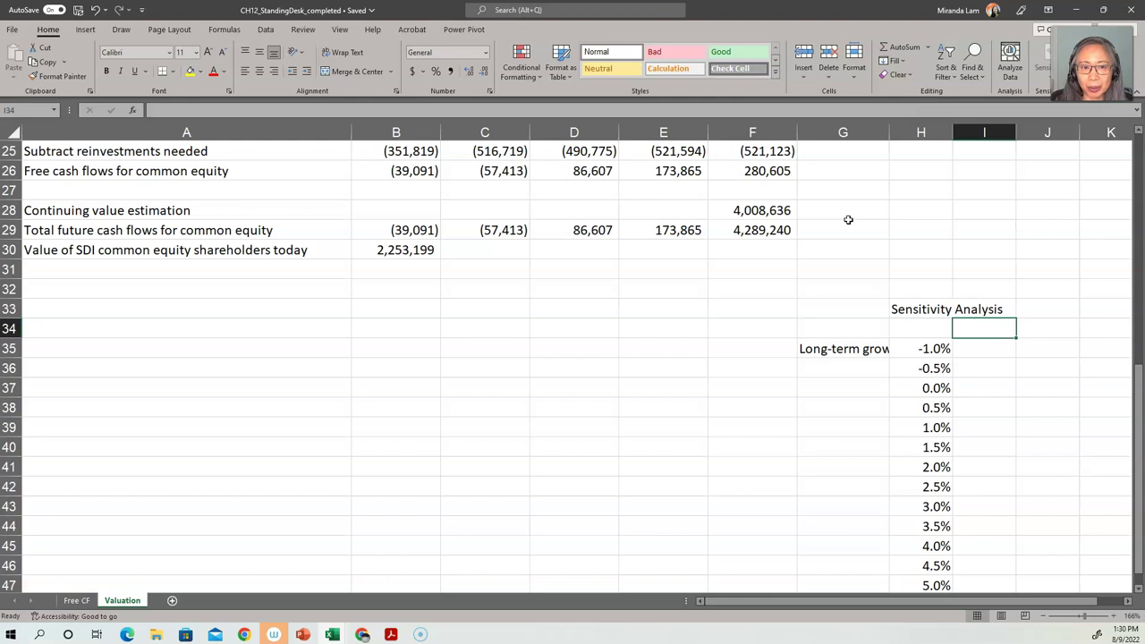
key("Up")
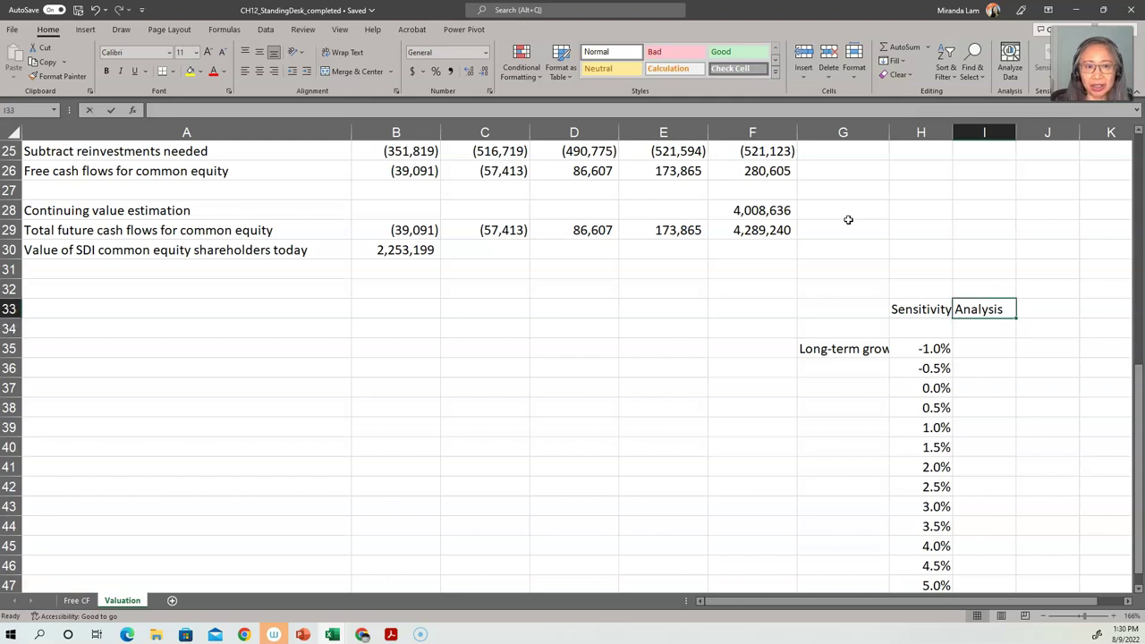
type("Continui")
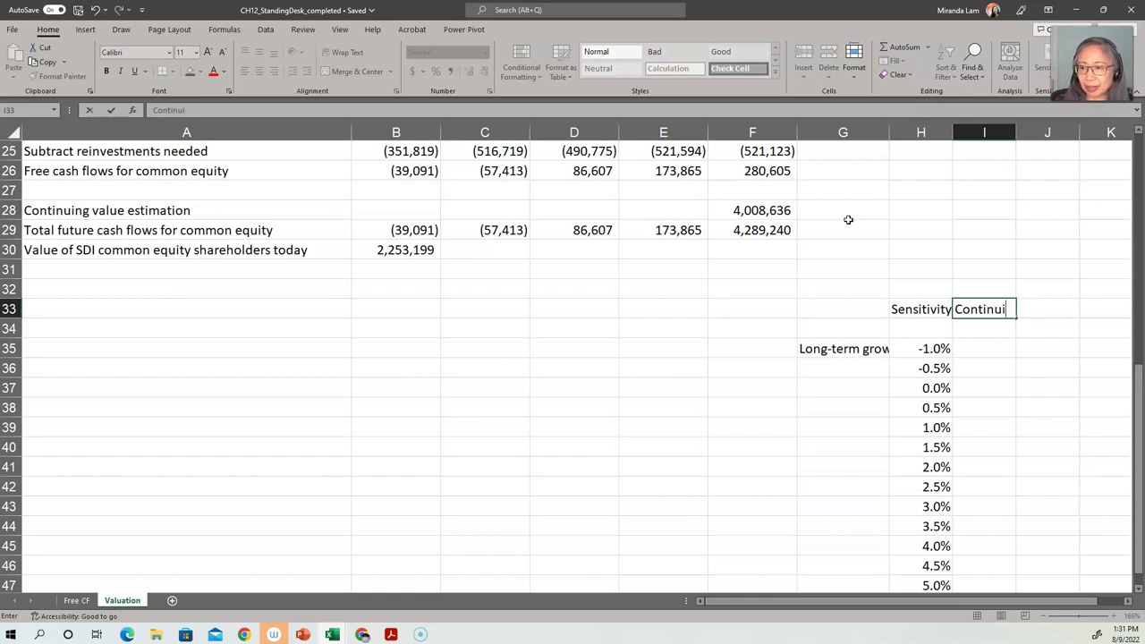
type("ng value")
key("Tab")
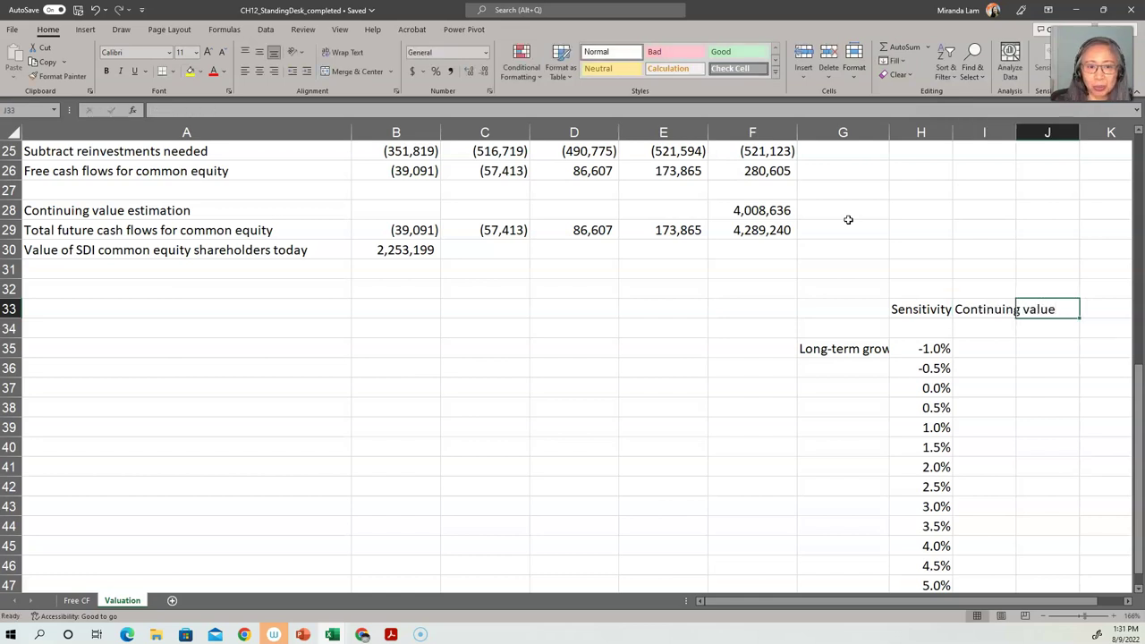
type("Value of")
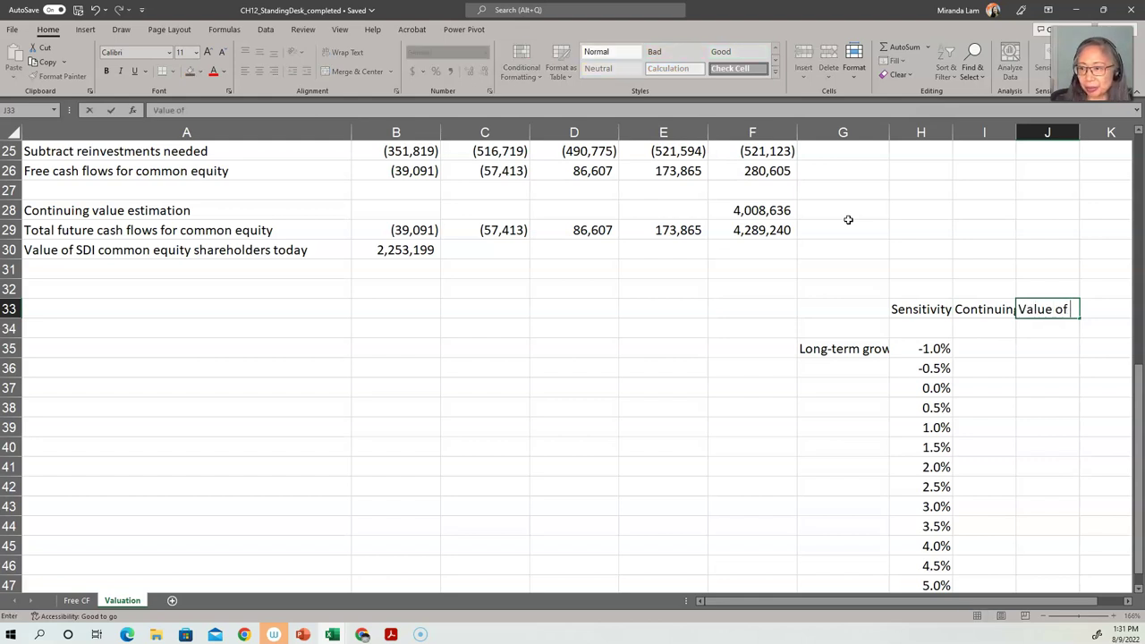
type(" SDI")
key("Return")
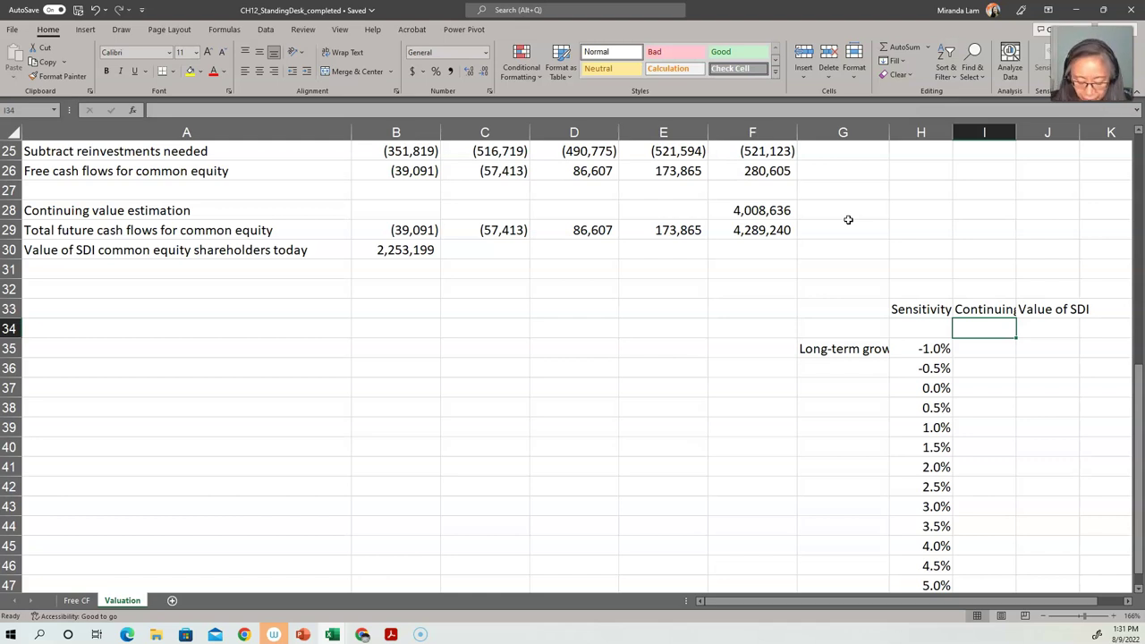
Link I34 to the continuing value estimation in F28 and J34 to the SDI common equity value in B30.
type("=")
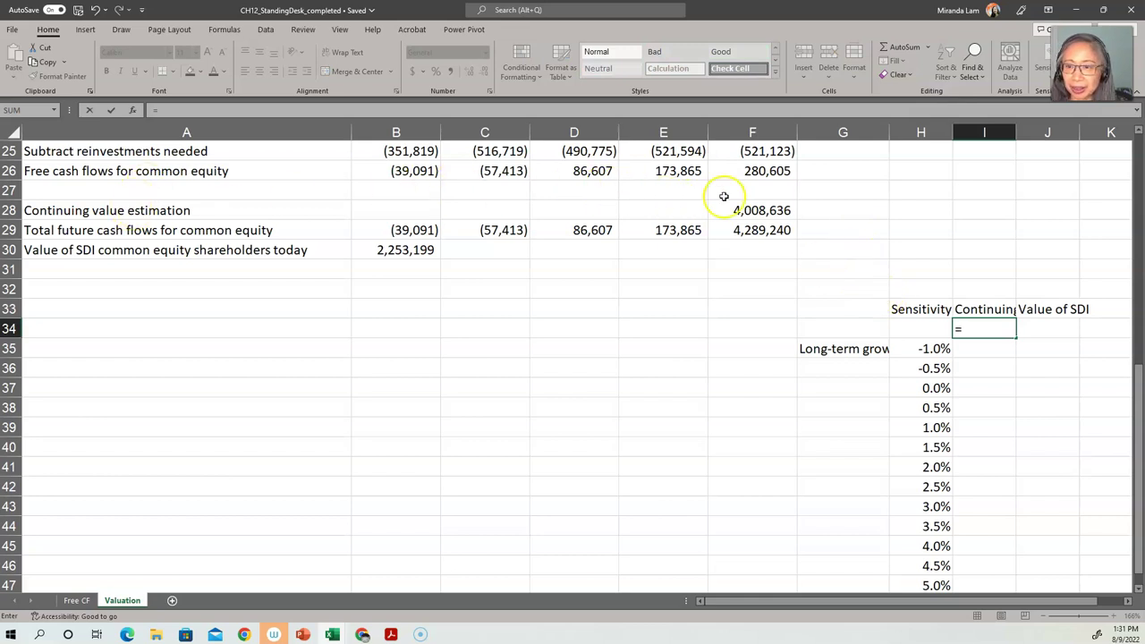
left_click(760, 210)
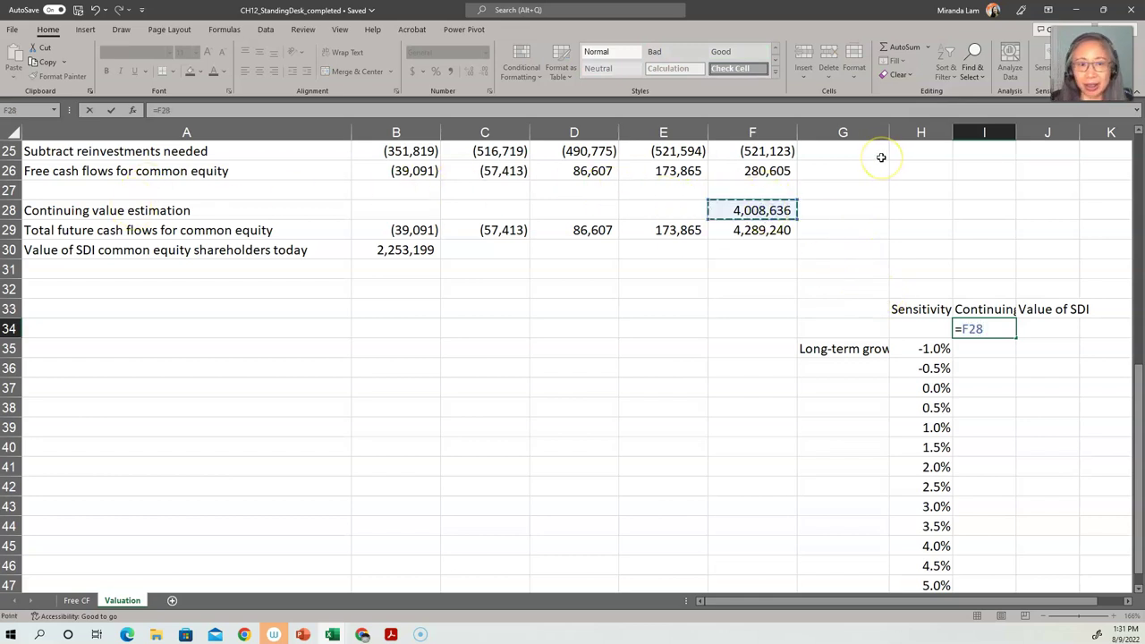
key("Return")
key("Up")
key("Right")
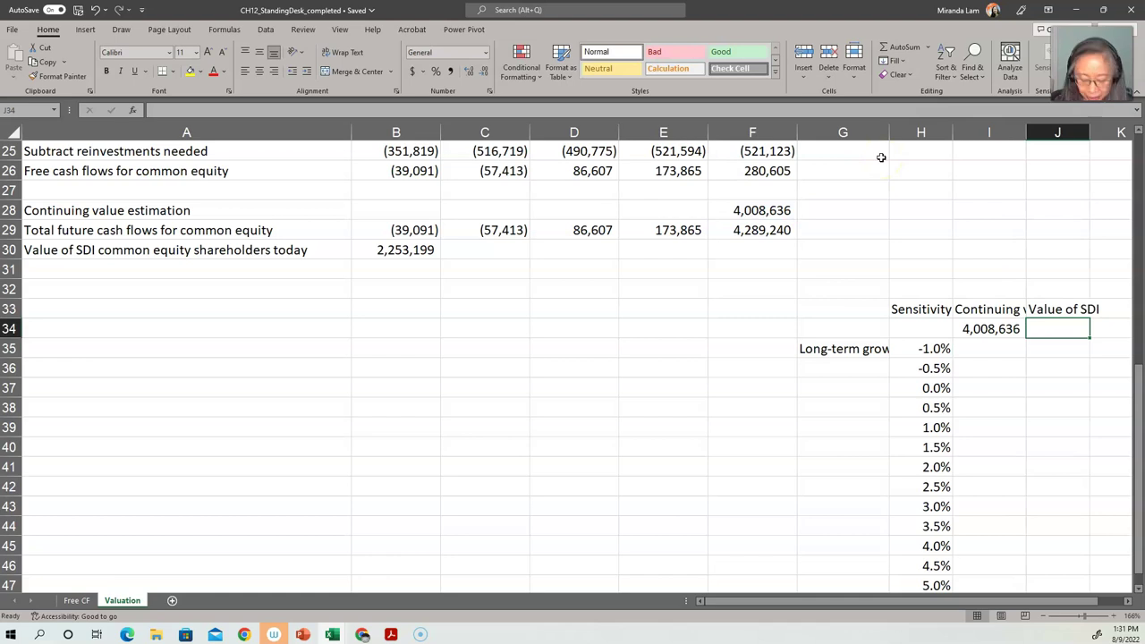
type("=")
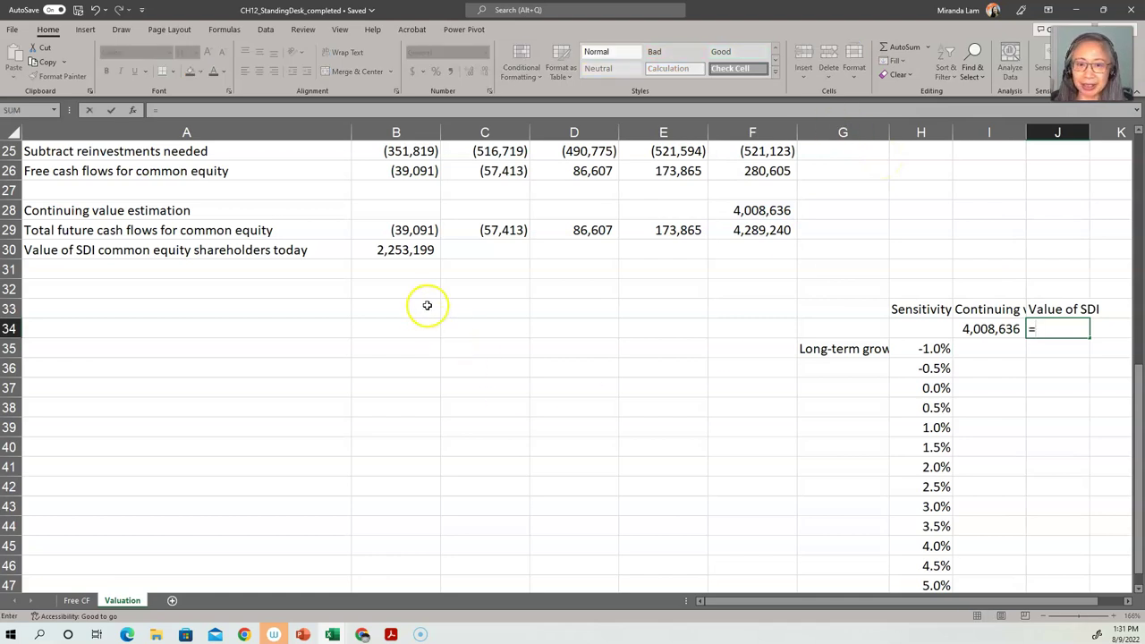
left_click(423, 251)
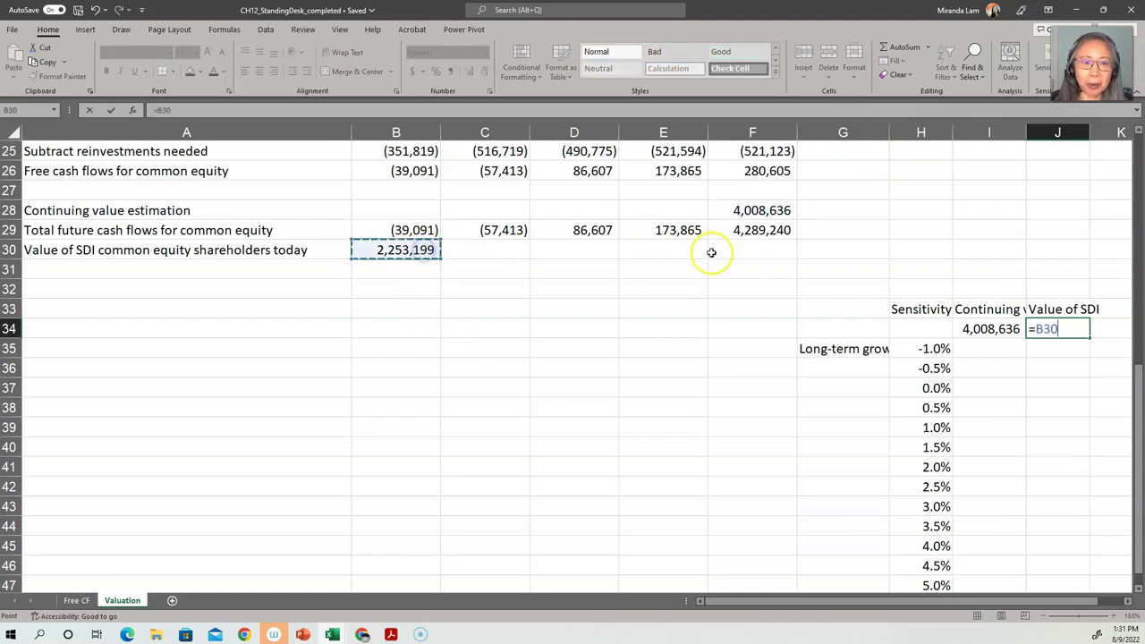
key("Return")
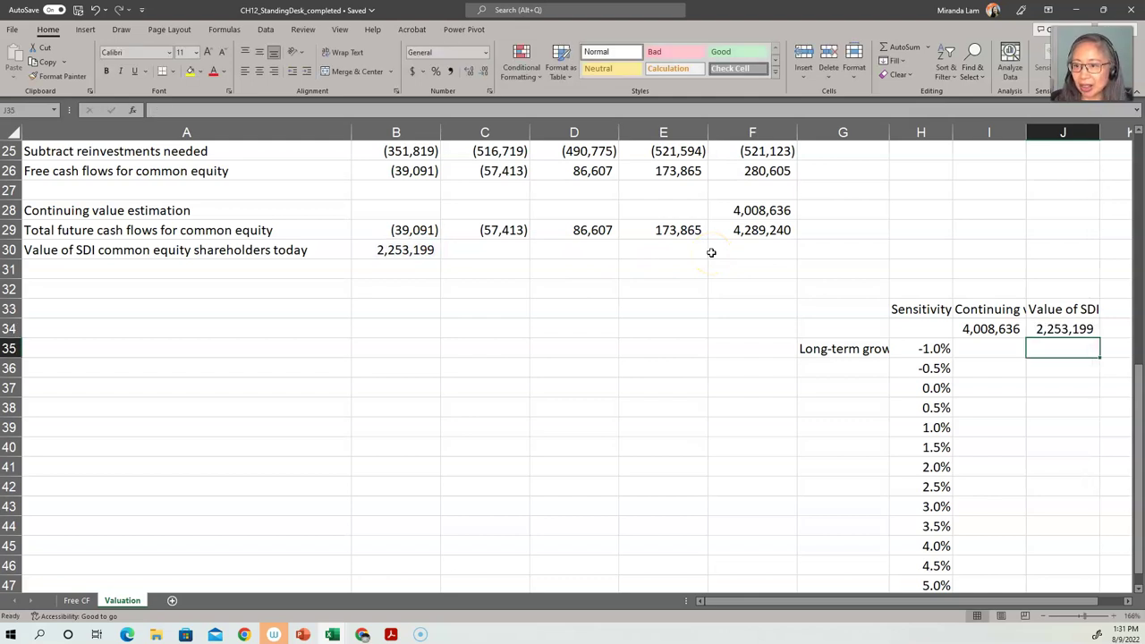
Review the sensitivity table layout, going through the growth rates in column H and the linked values in row 34.
key("Left")
key("Left")
key("Up")
key("Down")
key("Down")
key("Down")
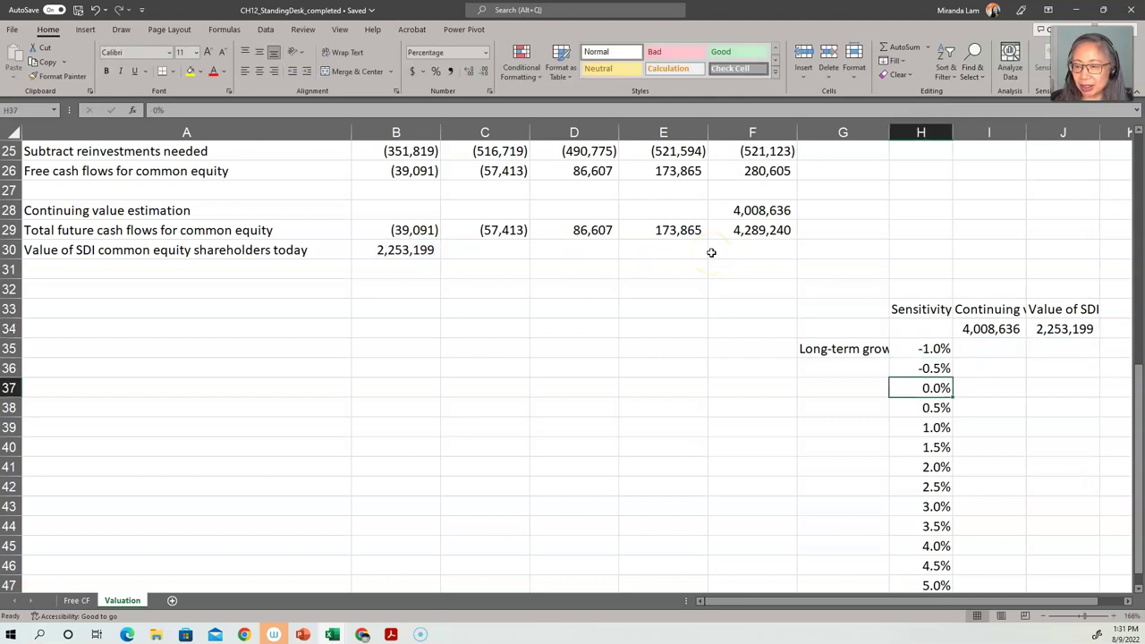
key("ctrl+Down")
key("Up")
key("Up")
key("Up")
key("Up")
key("Up")
key("Up")
key("Up")
key("Up")
key("Up")
key("Up")
key("Up")
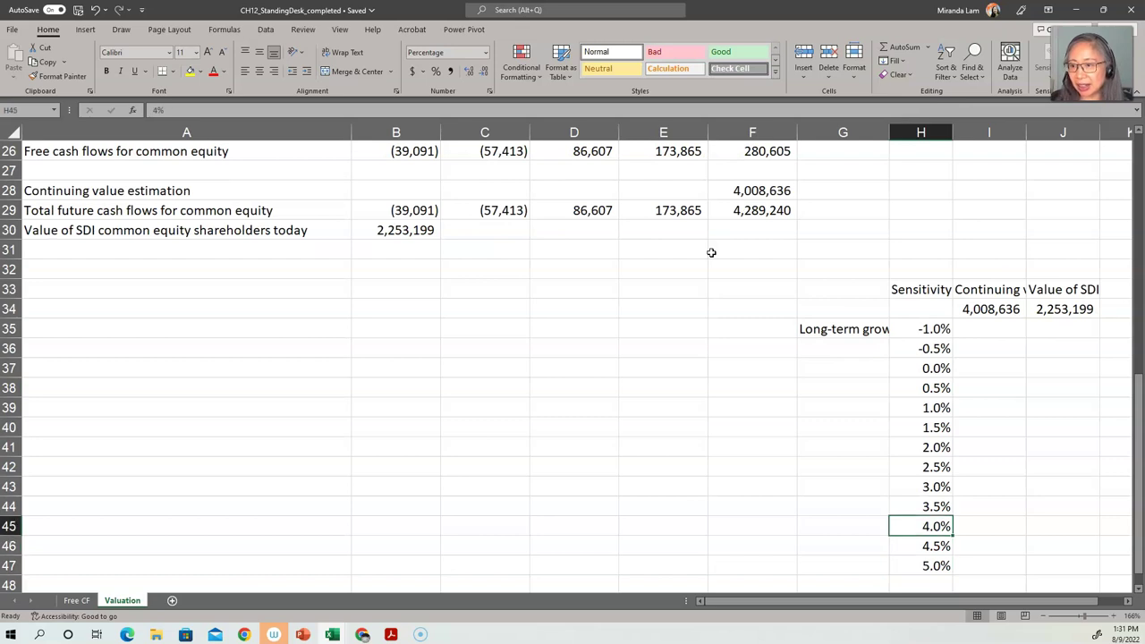
key("Up")
key("Up")
key("Right")
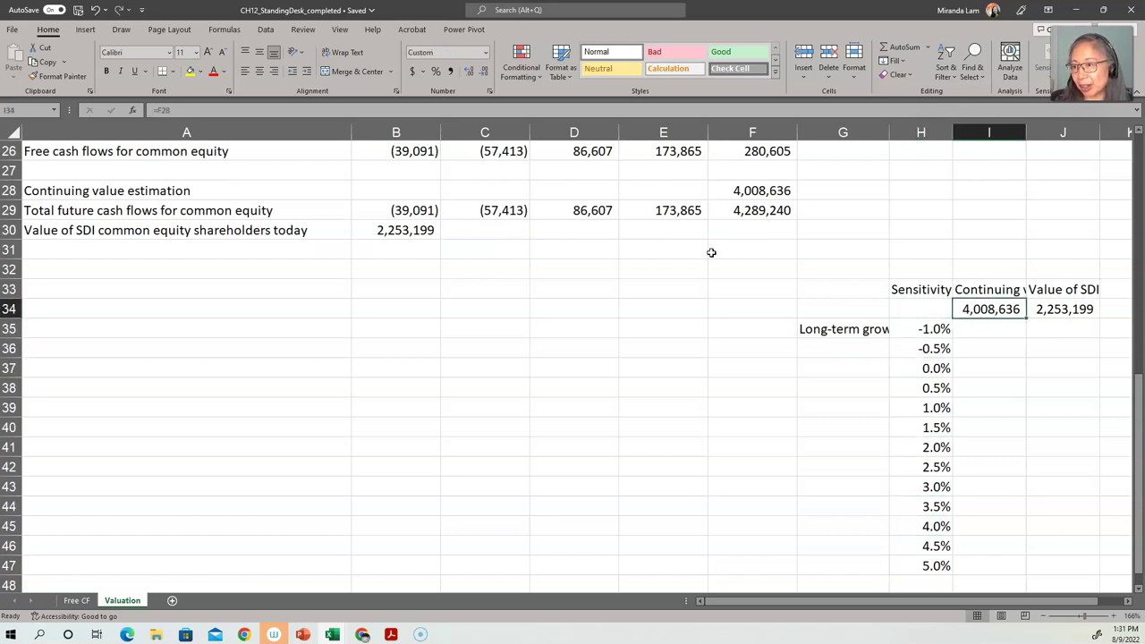
key("Right")
key("Right")
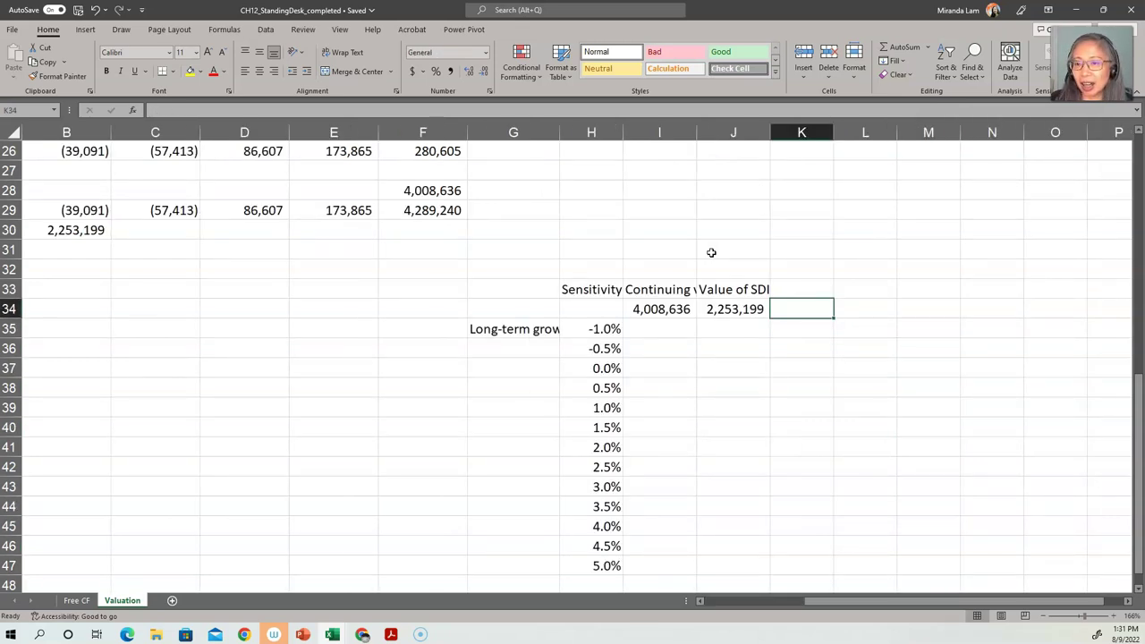
Auto-fit column H so its width matches the Sensitivity Analysis heading.
key("Left")
key("Left")
key("Left")
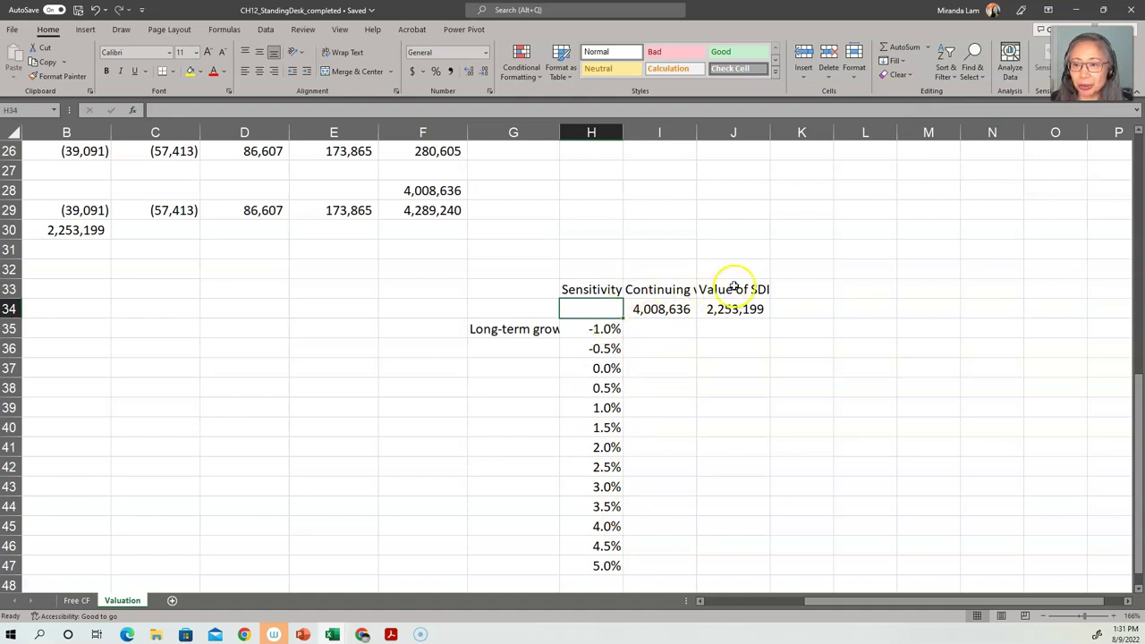
double_click(623, 132)
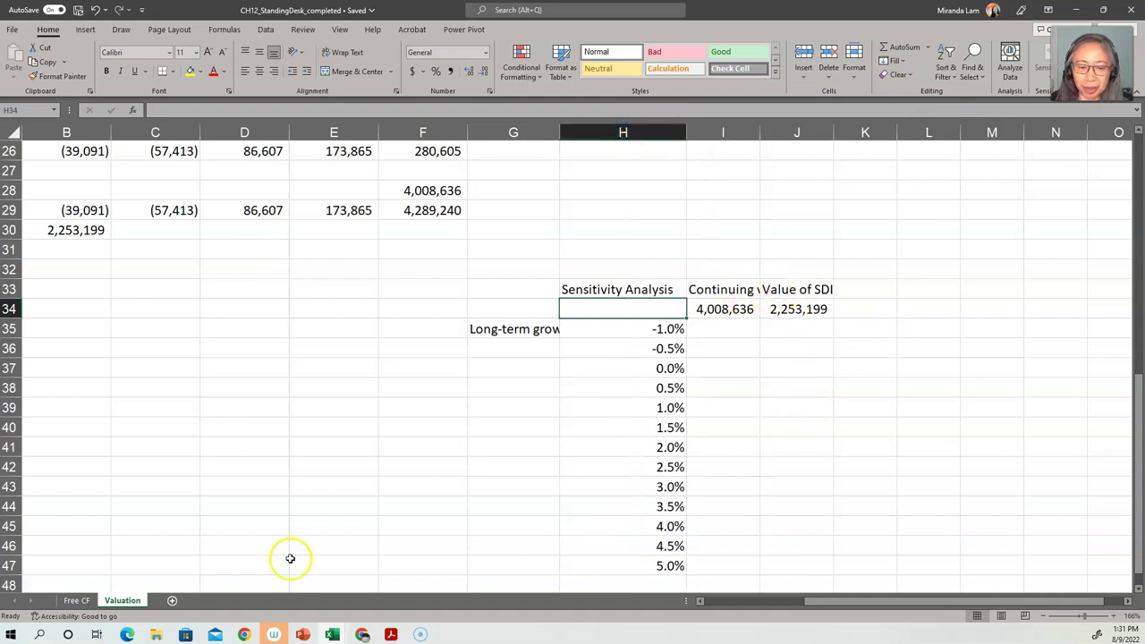
left_click(68, 631)
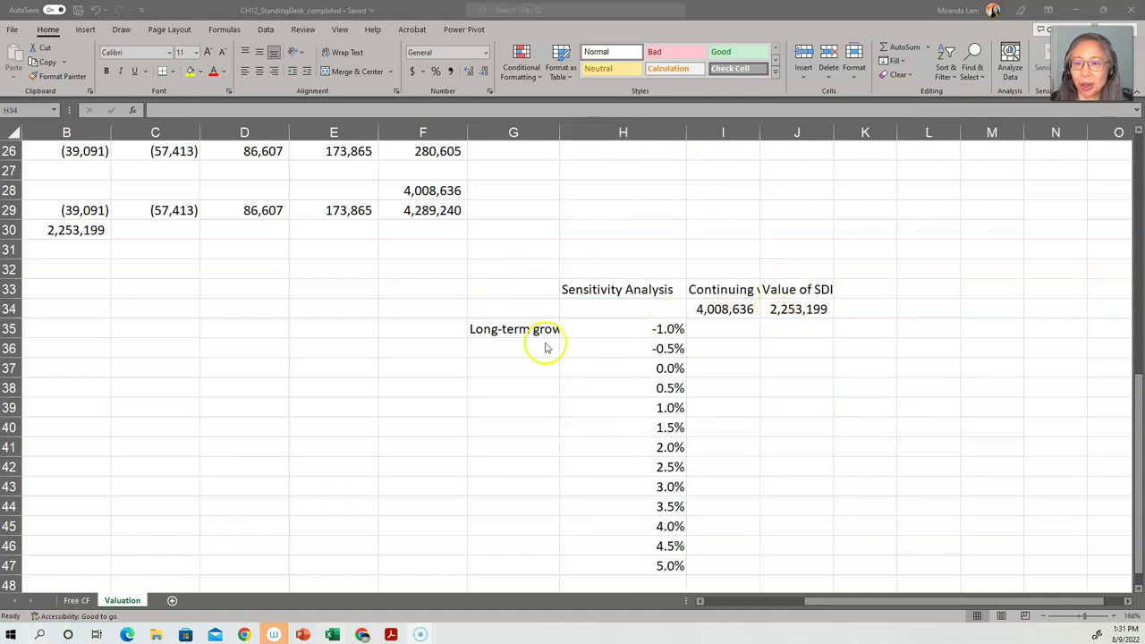
Create a one-variable What-If data table over H34:J47 with the long-term stable growth rate in B13 as column input cell.
left_click(665, 310)
mouse_move(665, 310)
left_mouse_down()
mouse_move(767, 312)
mouse_move(768, 529)
mouse_move(764, 457)
left_mouse_up()
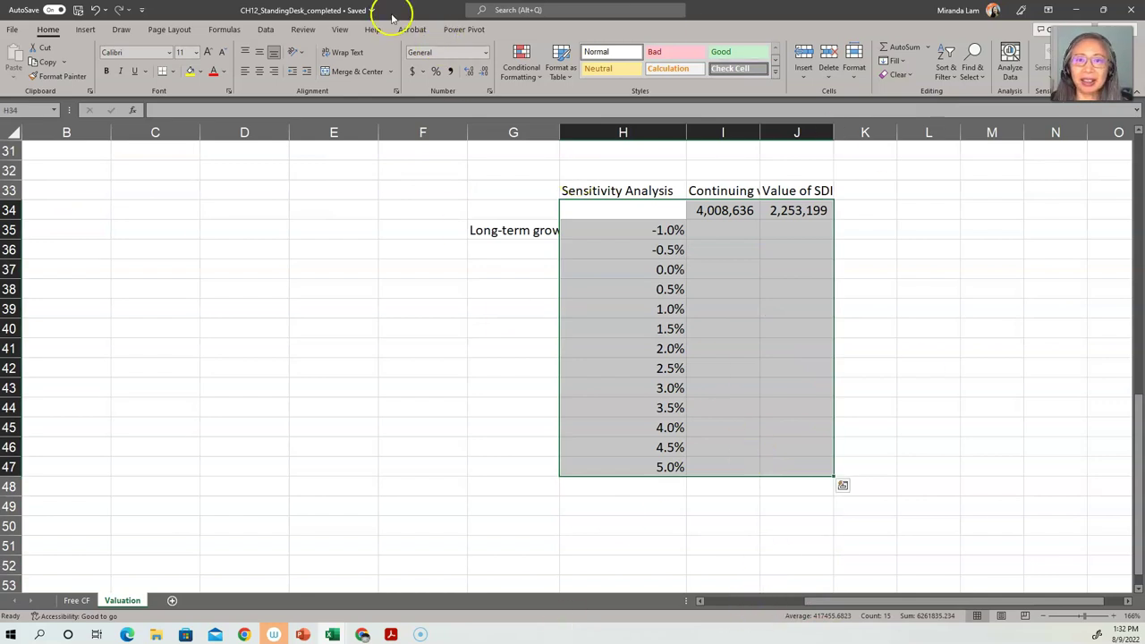
left_click(265, 32)
left_click_drag(1091, 63, 993, 78)
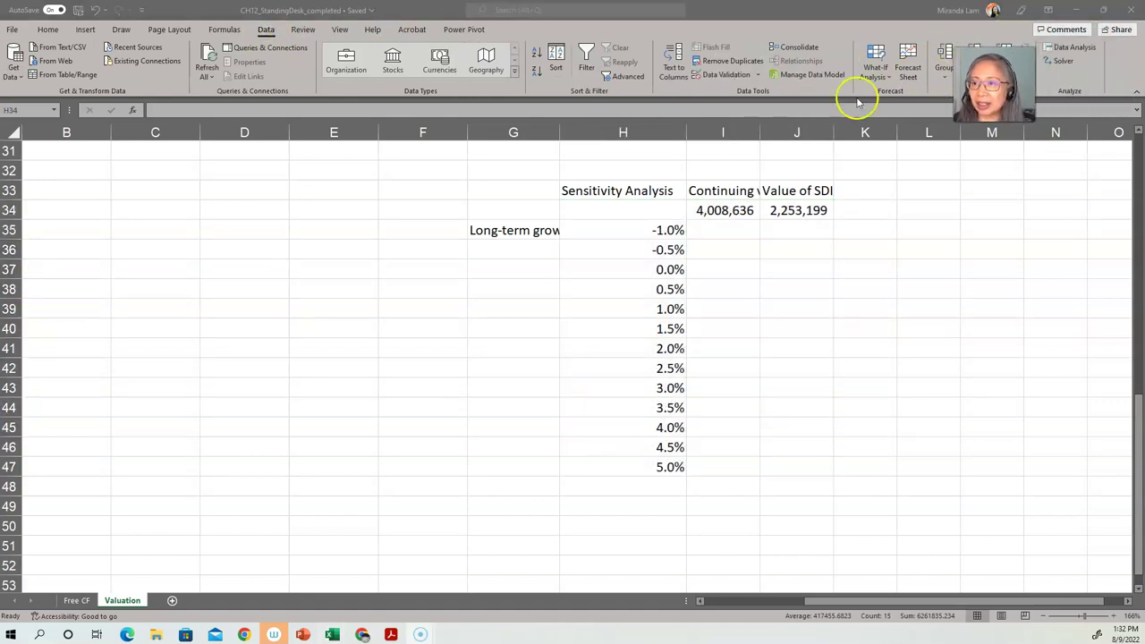
left_click(882, 61)
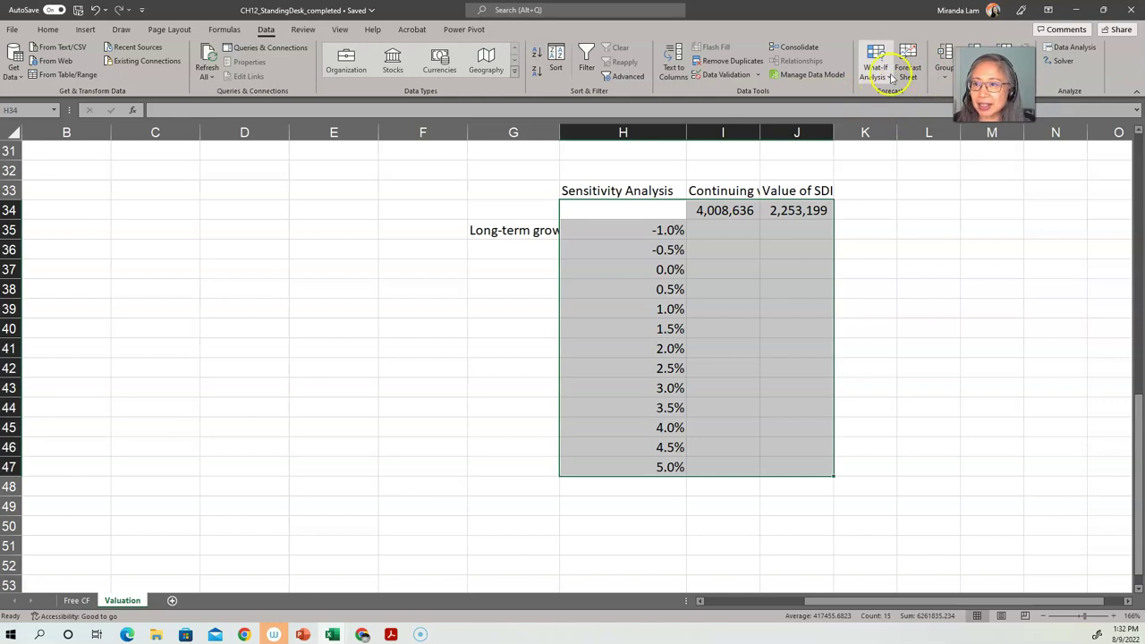
left_click(891, 78)
left_click(893, 129)
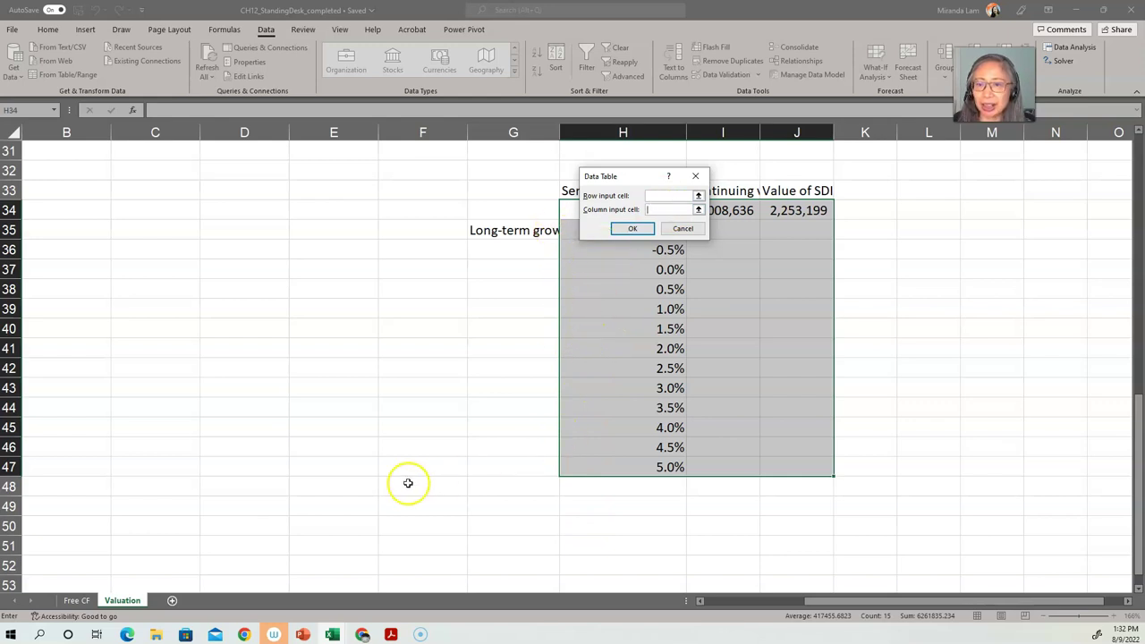
scroll(383, 439, "up", 10)
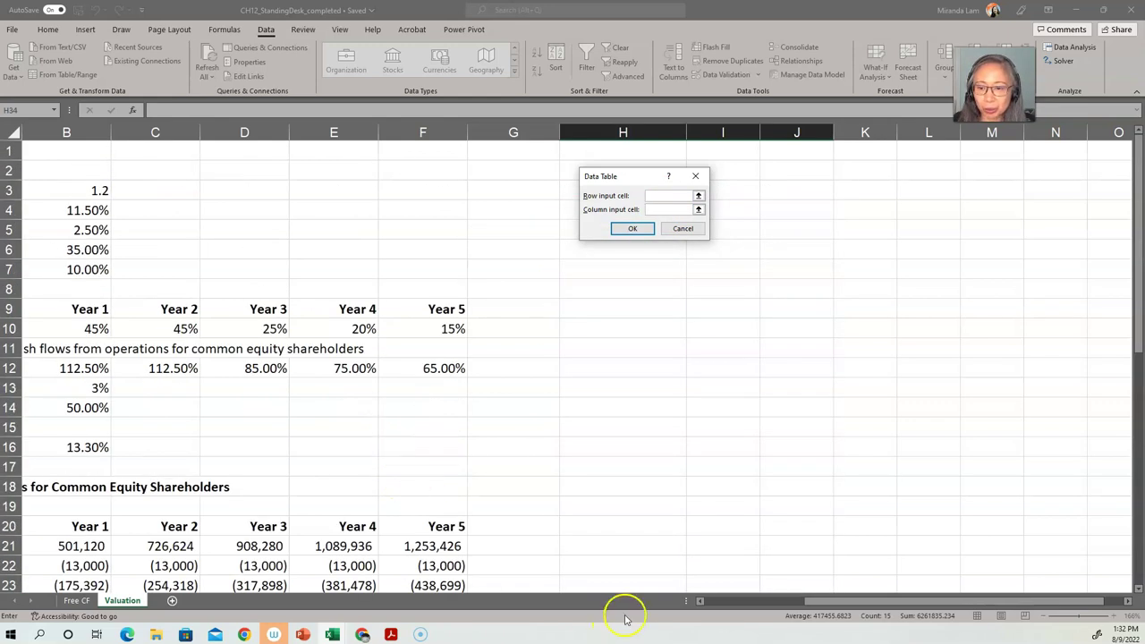
left_click(723, 600)
left_click(413, 388)
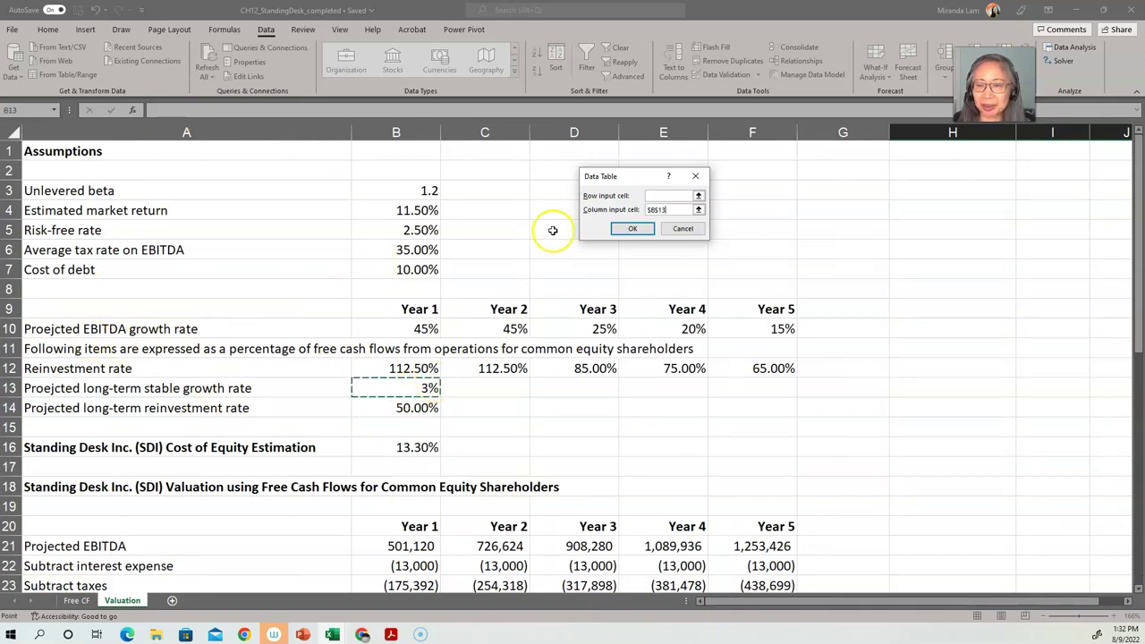
left_click(633, 229)
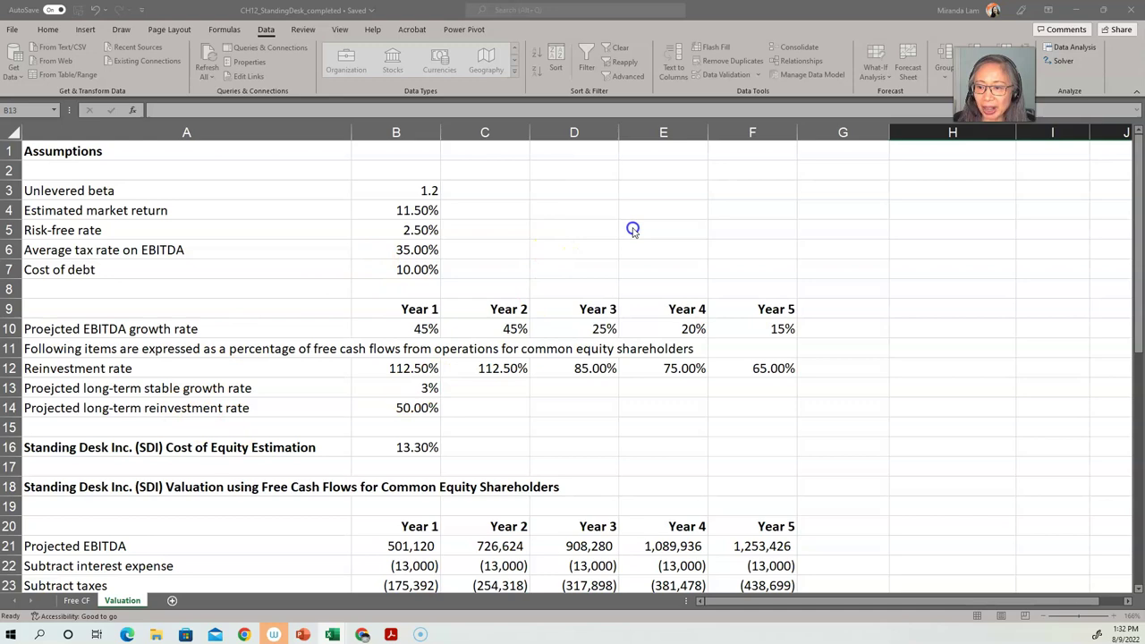
Format the data table results in I35:J47 in comma style with no decimal places.
scroll(885, 447, "down", 8)
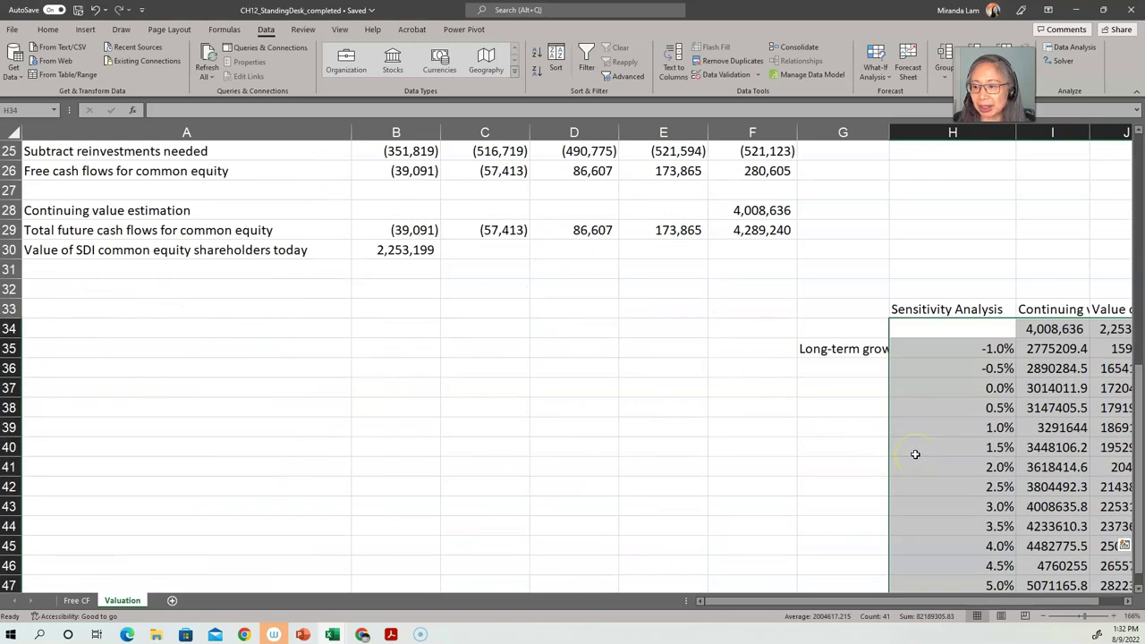
scroll(915, 454, "down", 2)
left_click(1128, 601)
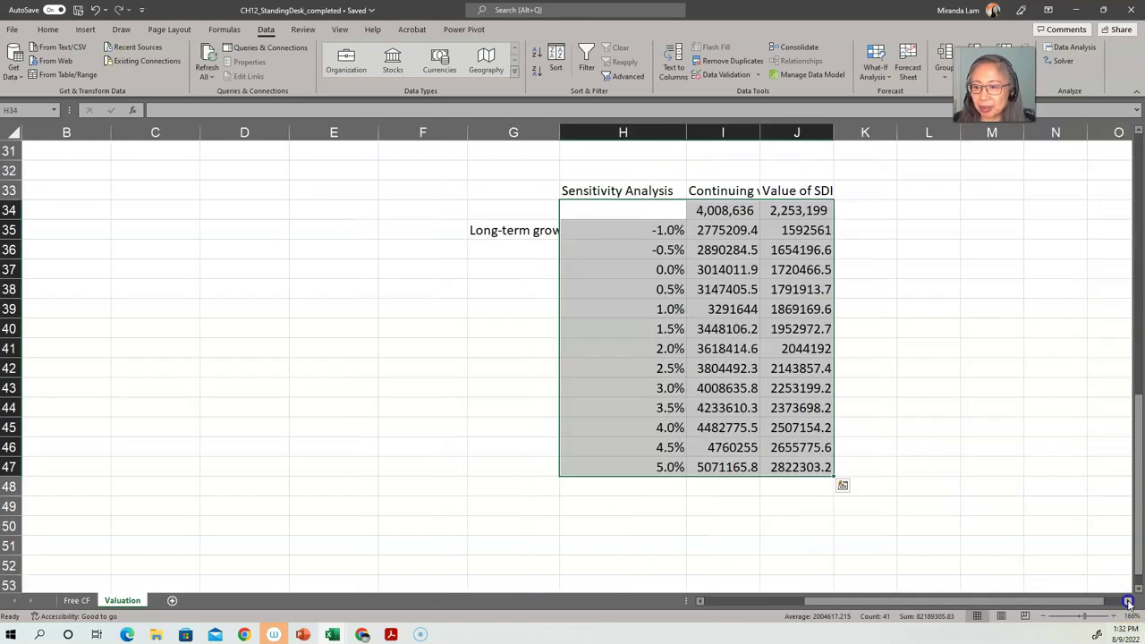
left_click_drag(721, 229, 797, 465)
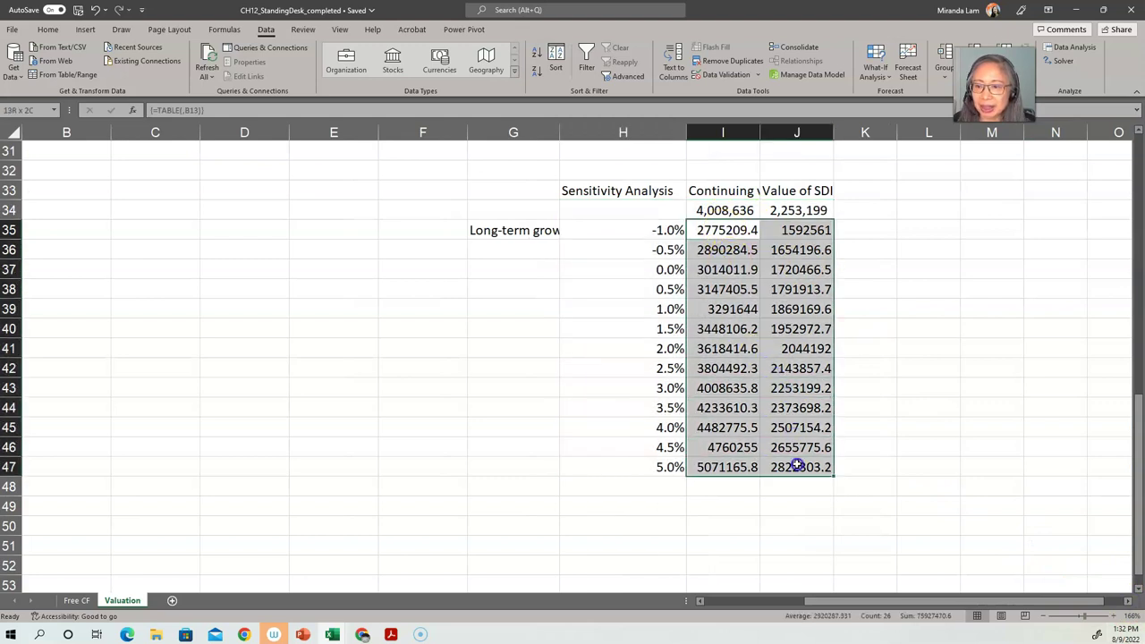
left_click(49, 28)
left_click(450, 71)
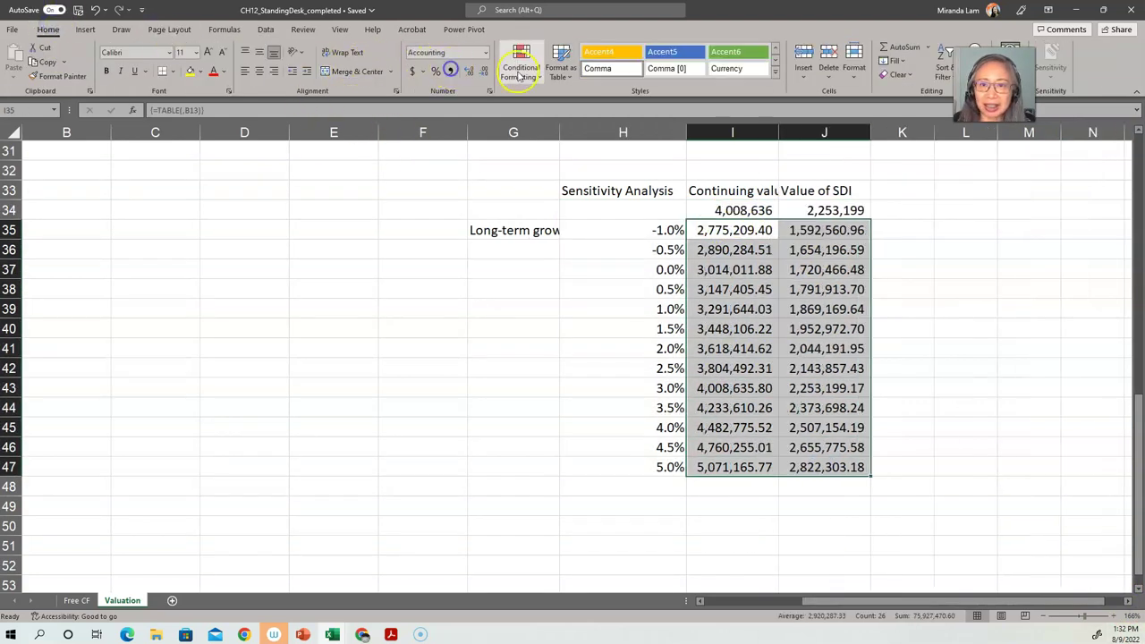
left_click(485, 74)
left_click(485, 73)
left_click(661, 427)
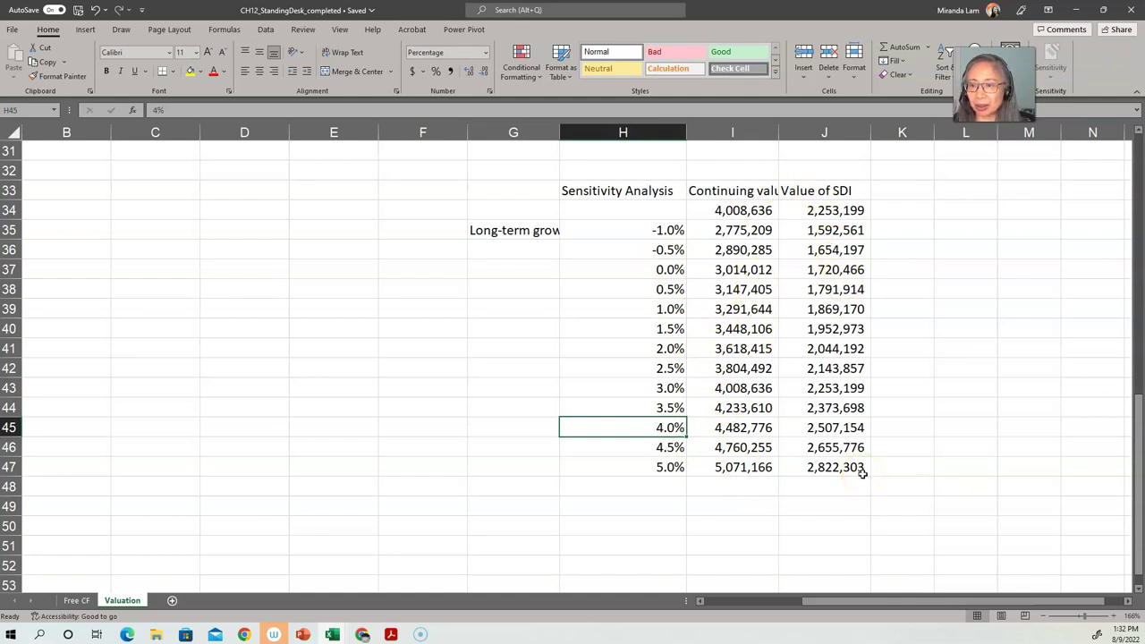
Fill the linked base values in I34:J34 with yellow and select the 3.0% growth row H43:J43 for comparison.
left_click(740, 210)
left_click_drag(739, 210, 795, 206)
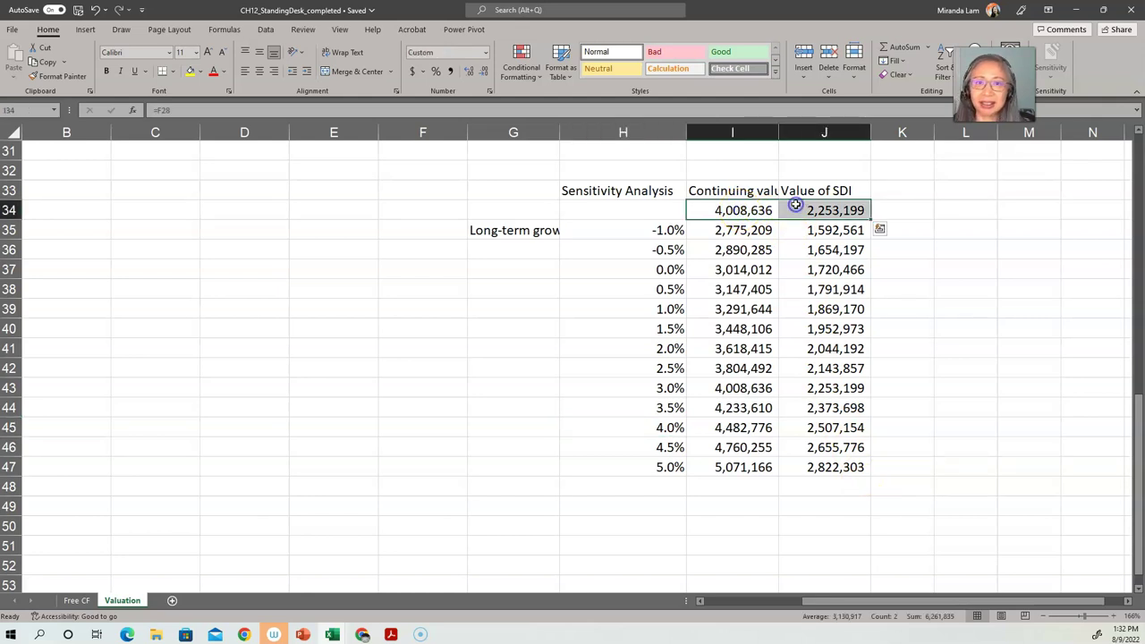
left_click(190, 73)
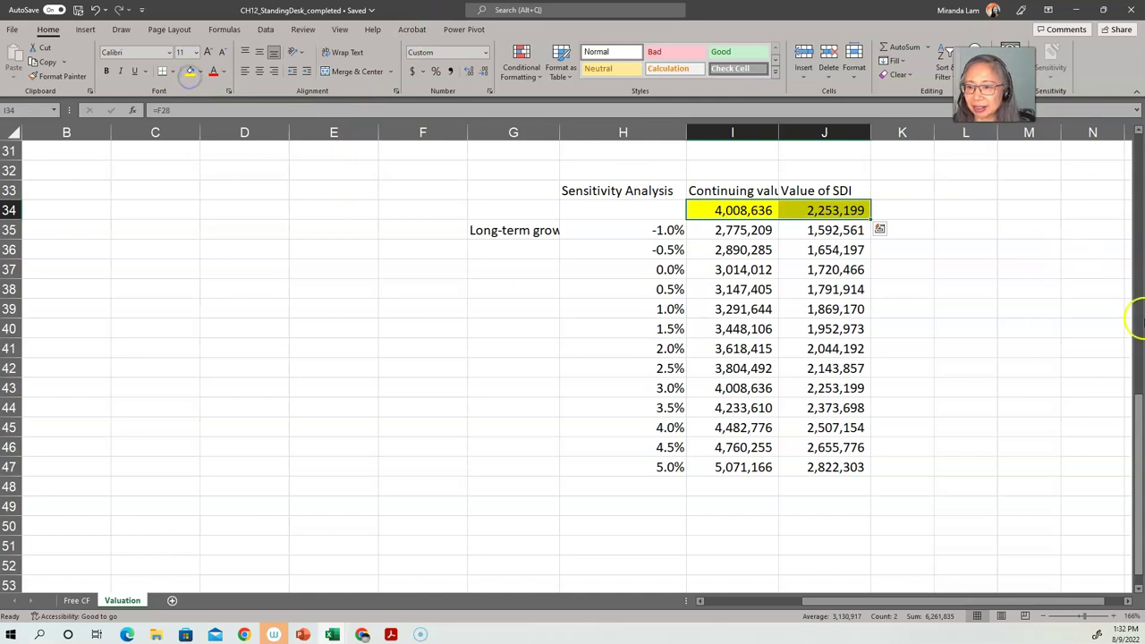
left_click_drag(653, 384, 841, 388)
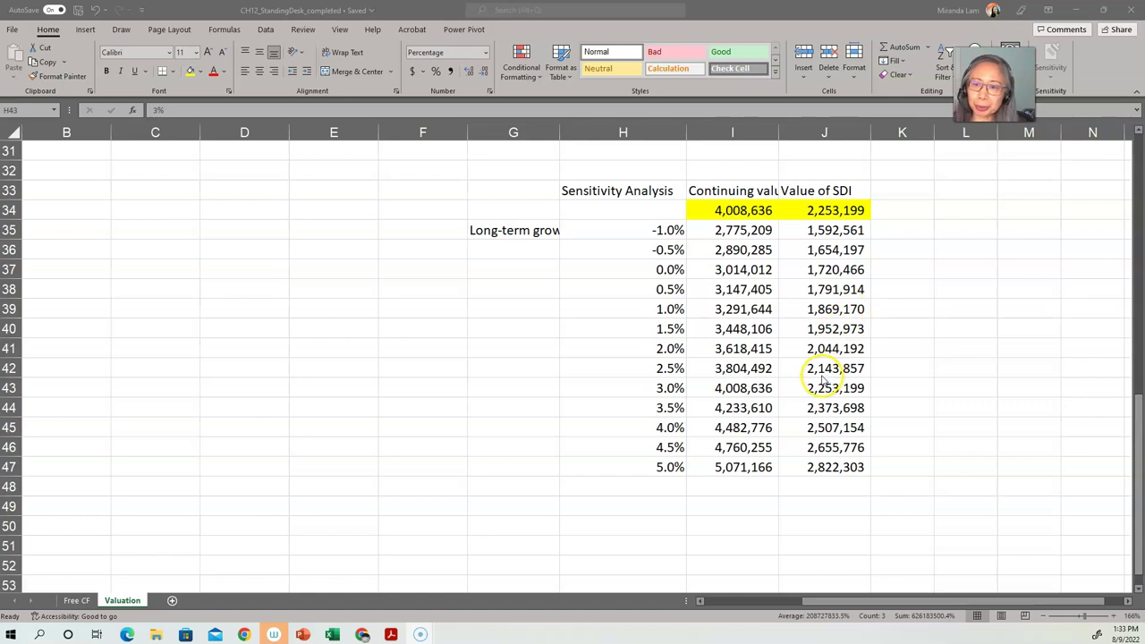
Copy the long-term growth rate label and percentages in G35:H47 to a new block starting at M51.
left_click(973, 505)
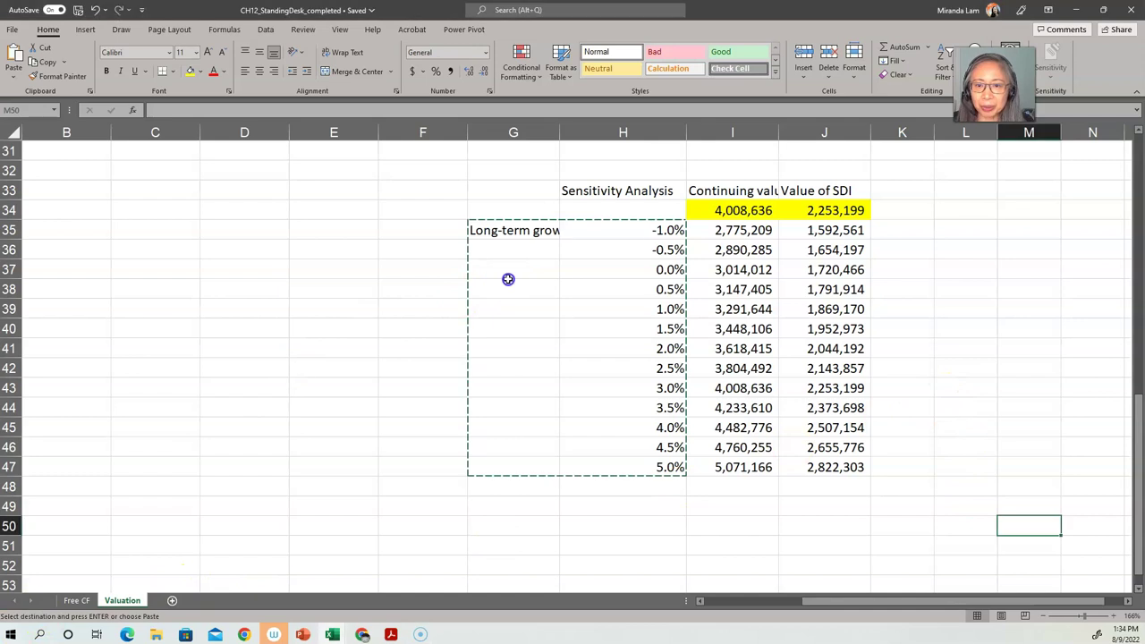
key("Escape")
left_click(534, 235)
mouse_move(534, 234)
left_mouse_down()
mouse_move(595, 235)
mouse_move(641, 457)
left_mouse_up()
key("ctrl+c")
left_click(1031, 544)
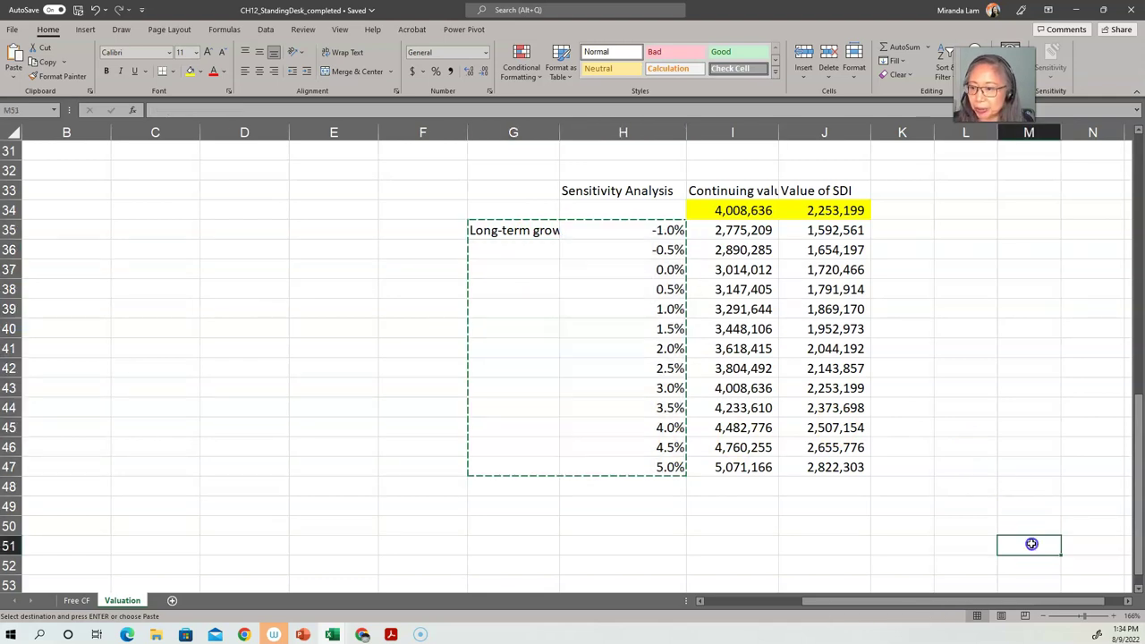
key("ctrl+v")
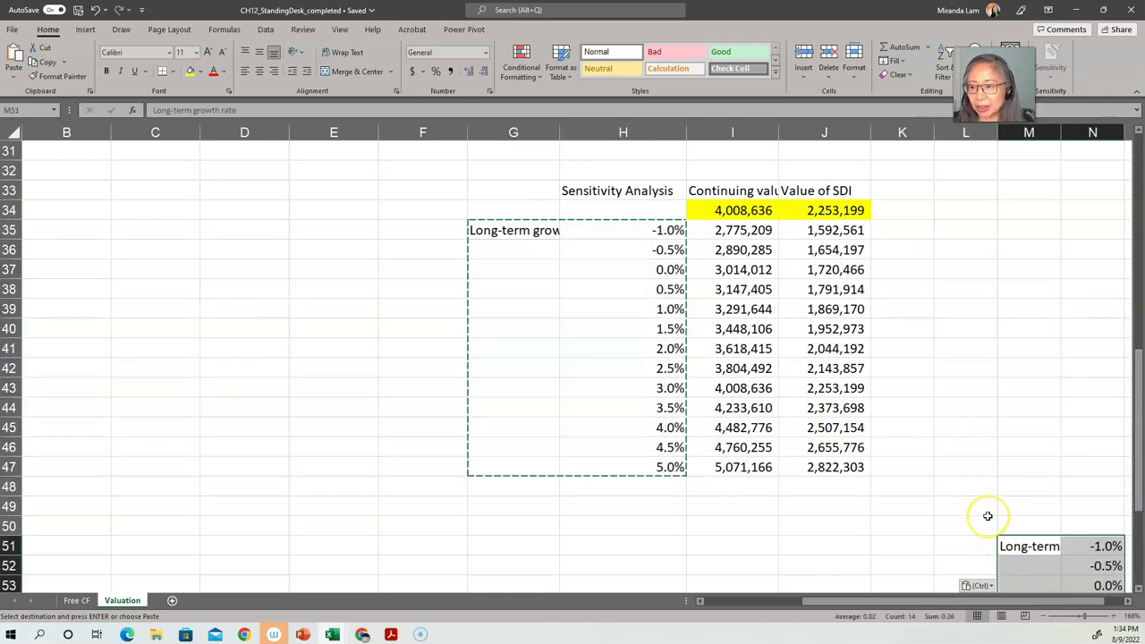
scroll(988, 516, "down", 4)
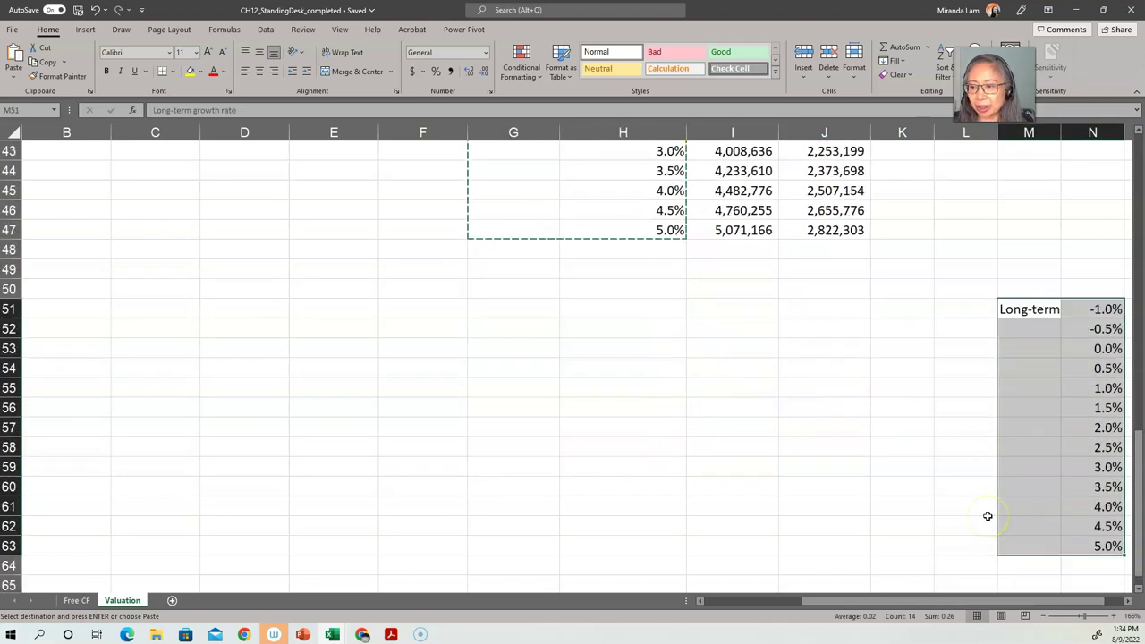
left_click(835, 439)
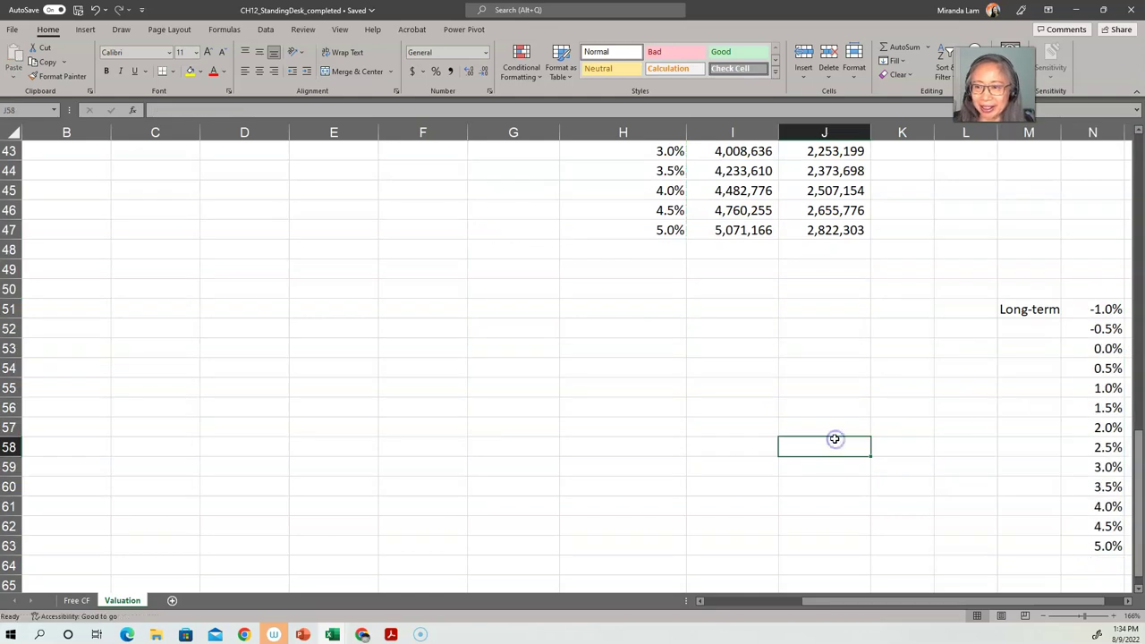
Enter the heading Market Return in O49 above the copied growth rate block.
left_click(1128, 601)
left_click(1128, 601)
scroll(767, 435, "up", 3)
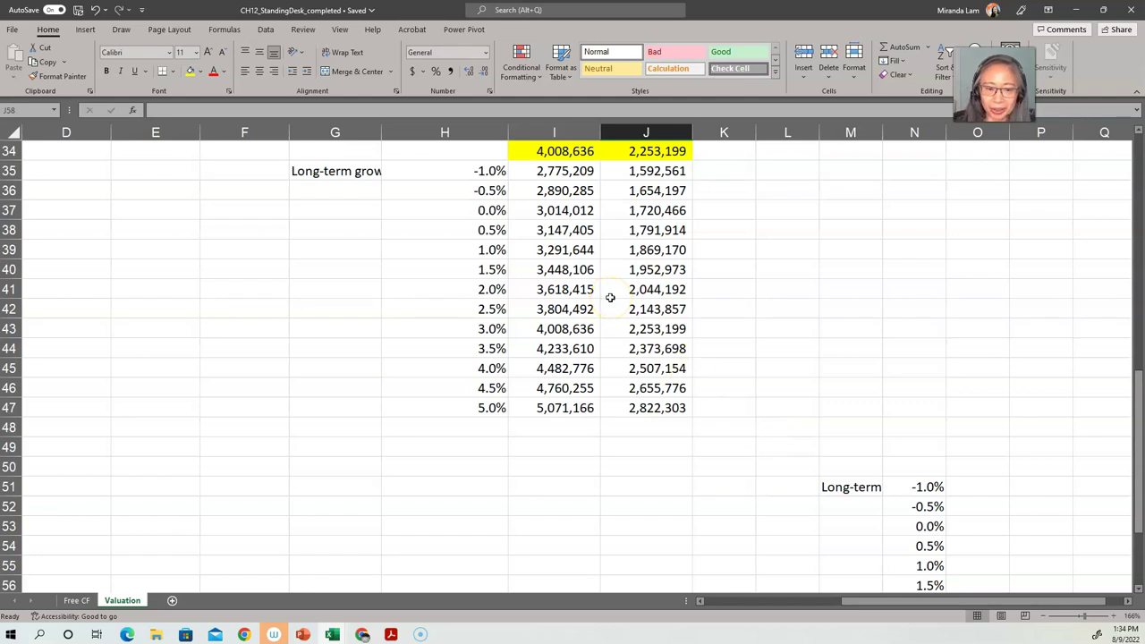
key("ctrl+Home")
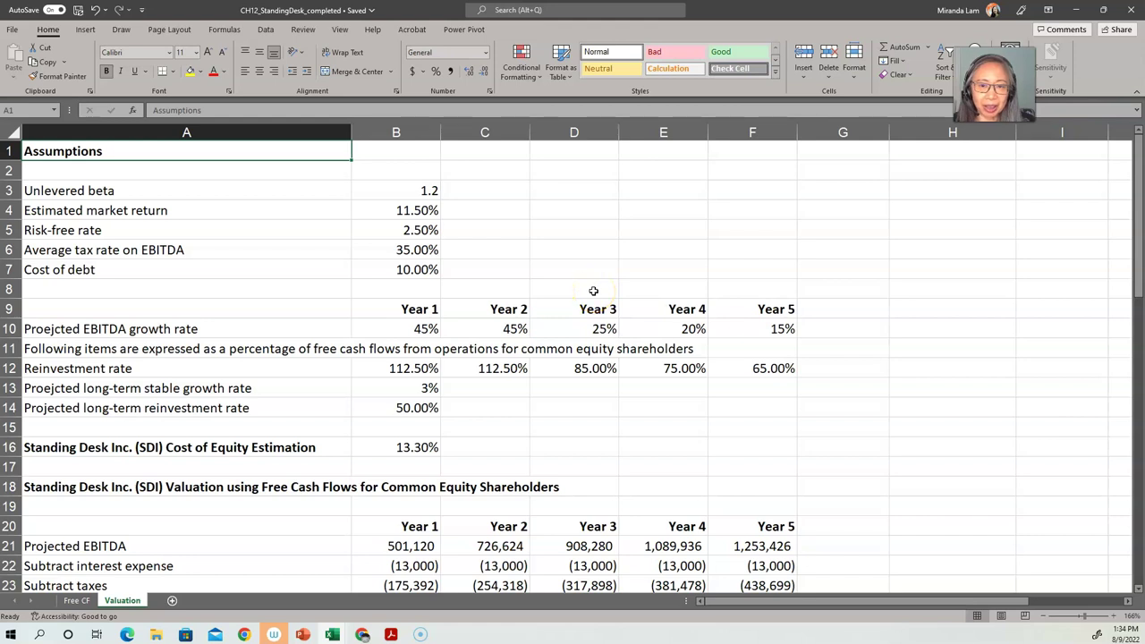
left_click(405, 212)
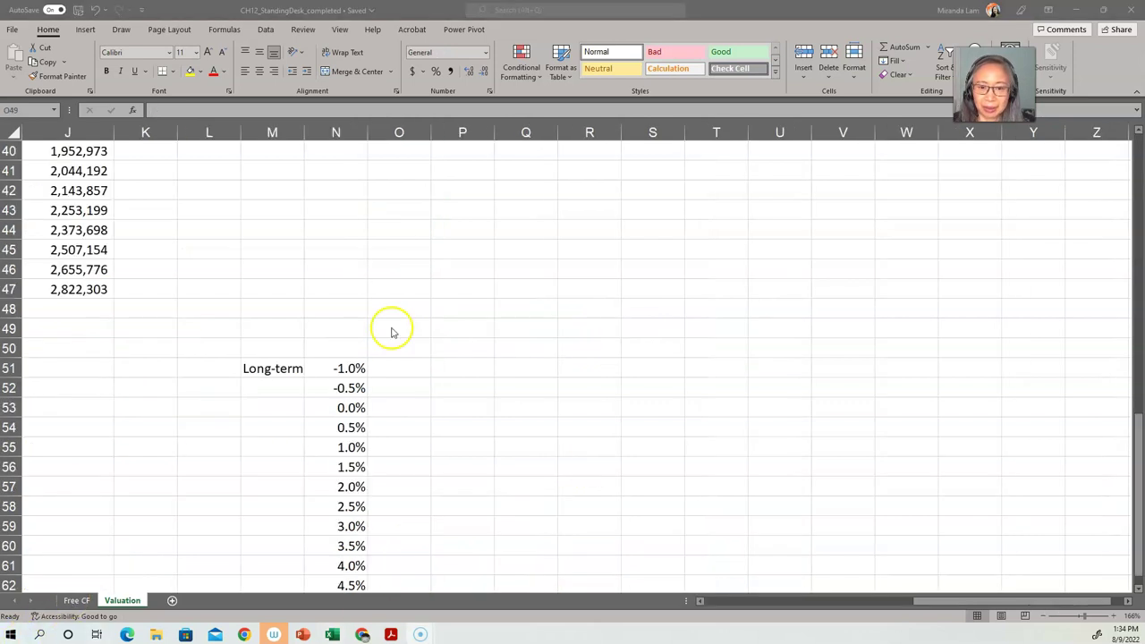
left_click(390, 332)
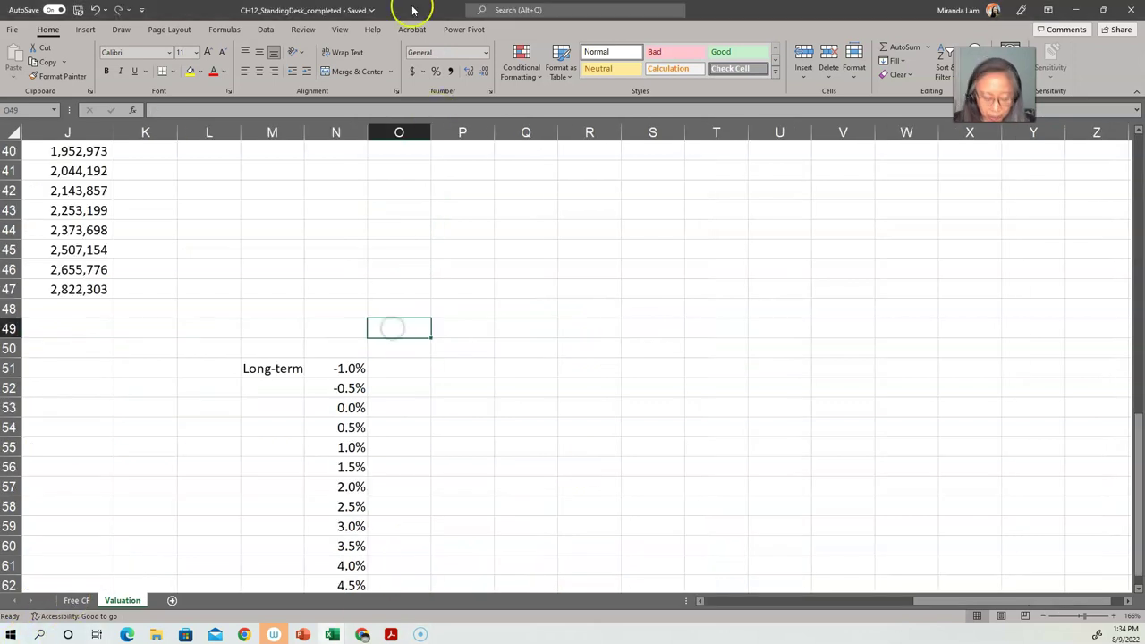
type("Market Return")
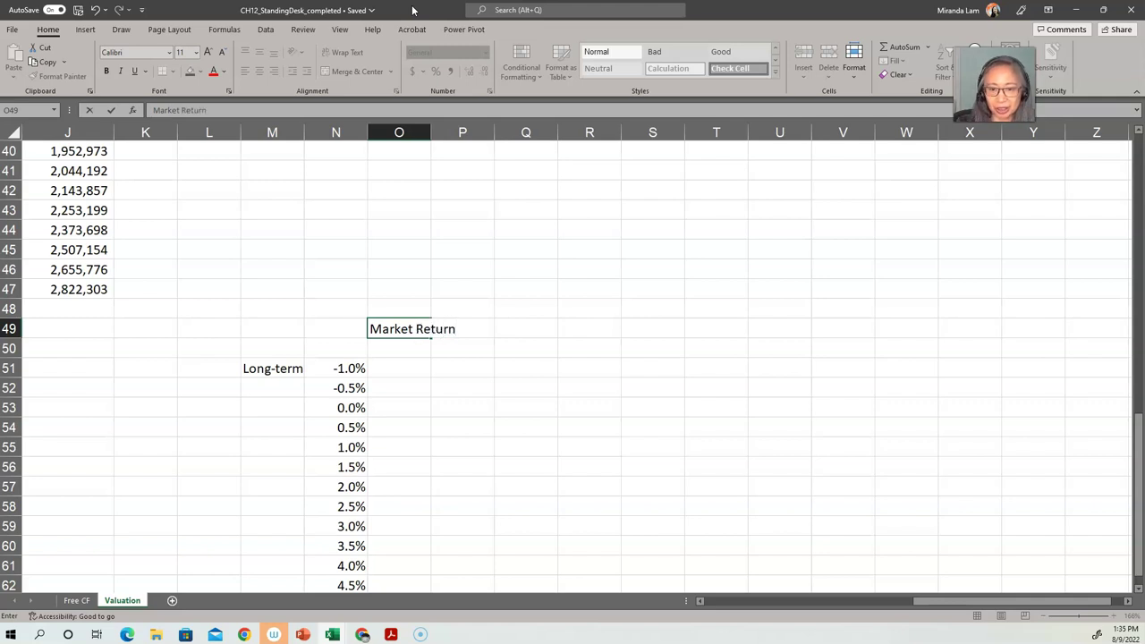
key("Return")
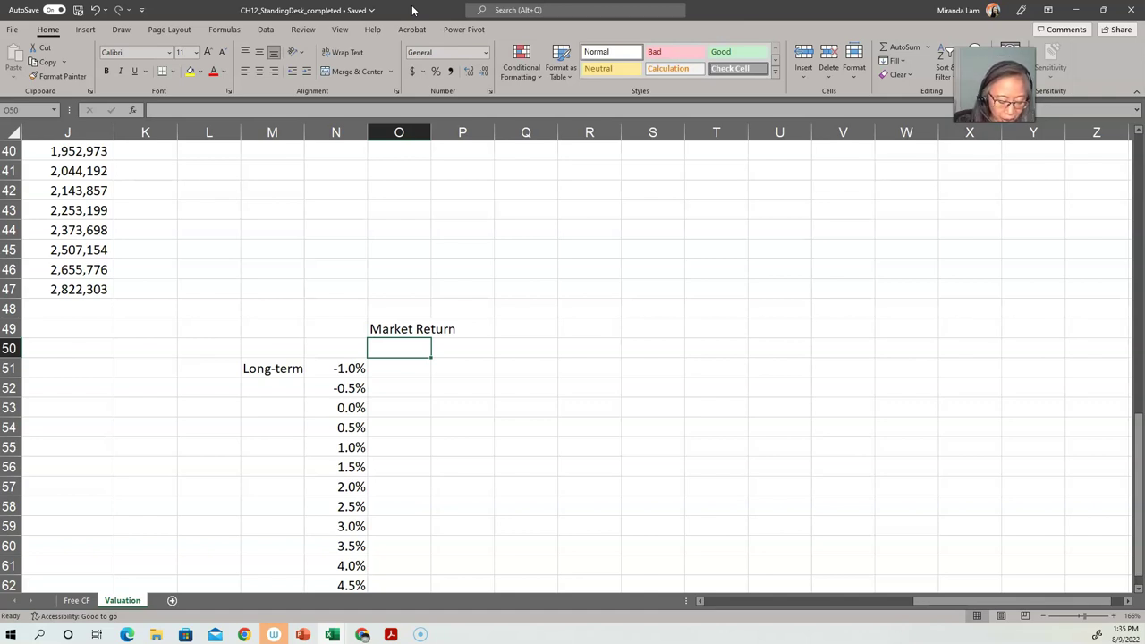
Enter 8% in O50 and the formula =O50+0.5% in P50 to begin the market return series.
type("8%")
key("Tab")
type("=")
key("Left")
type("+")
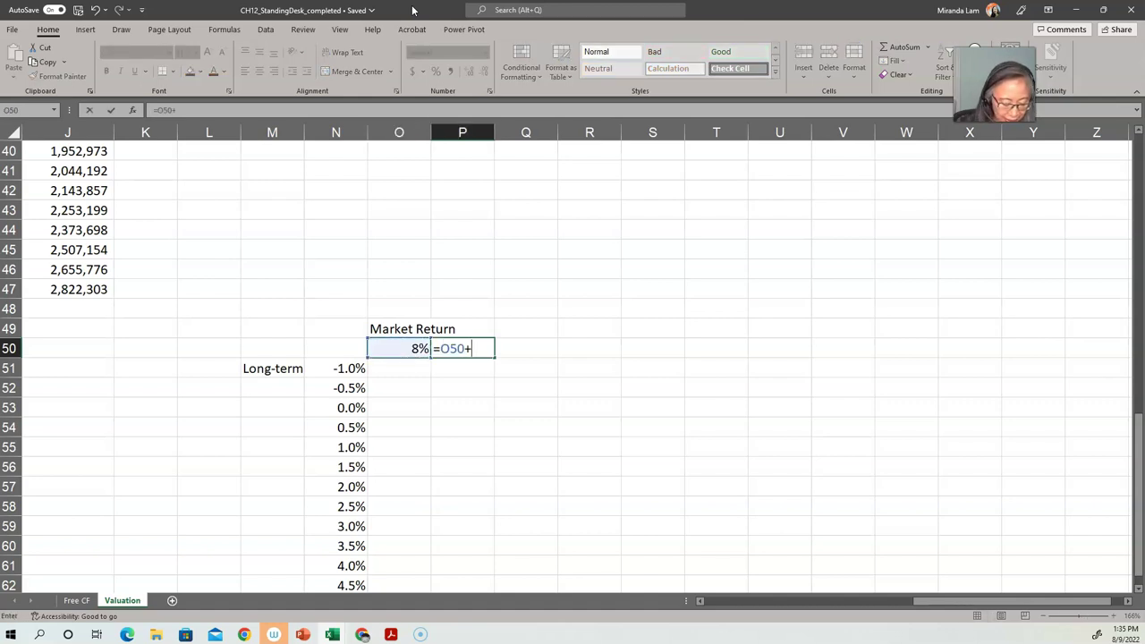
type("0.5%")
key("ctrl+Return")
Copy the 0.5% increment formula from P50 across to Y50.
key("ctrl+c")
key("shift+Right")
key("shift+Right")
key("shift+Right")
key("shift+Right")
key("shift+Right")
key("shift+Right")
key("shift+Right")
key("shift+Right")
key("shift+Right")
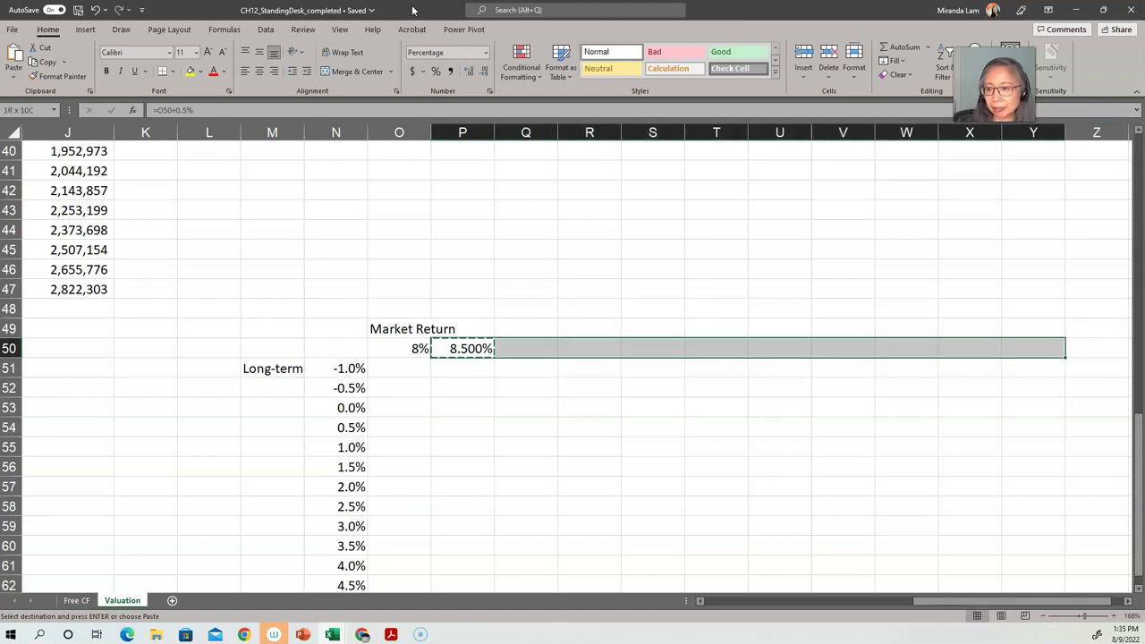
key("Return")
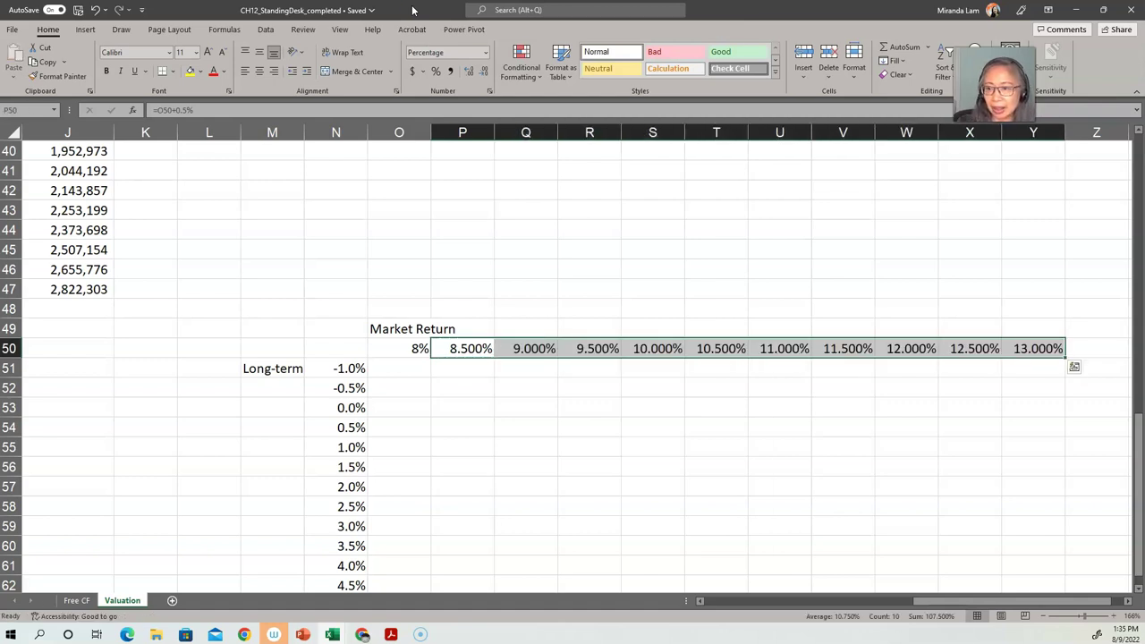
Extend the market return increment formula from Y50 through AC50 so the series runs to 15%.
key("Right")
key("Right")
key("Right")
key("Right")
key("Right")
key("Right")
key("Right")
key("Right")
key("Right")
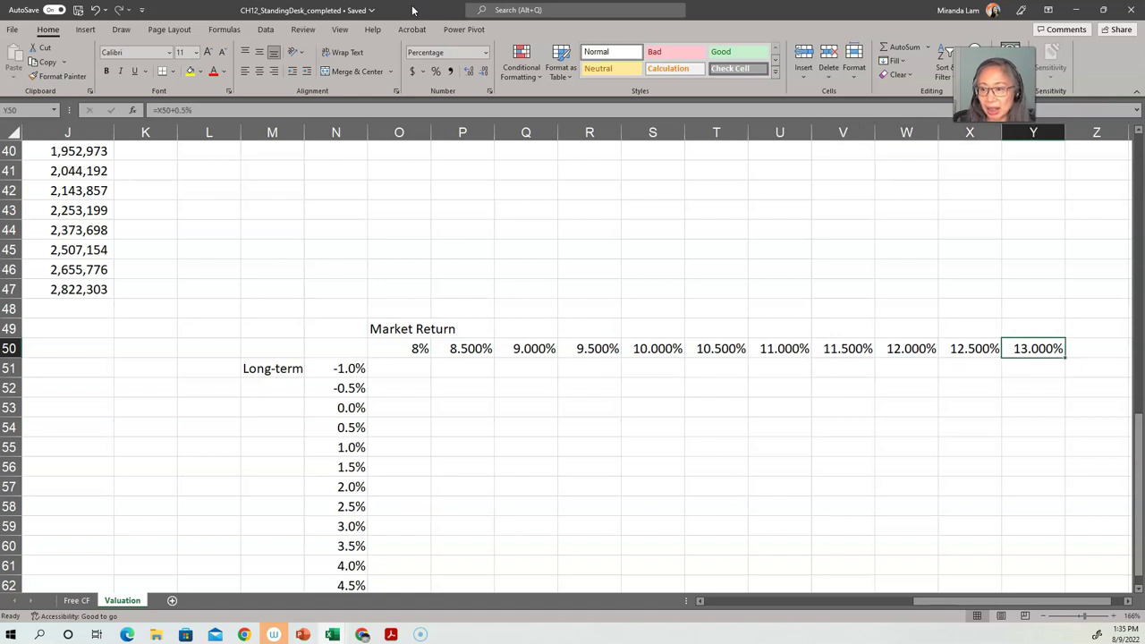
key("ctrl+c")
key("shift+Right")
key("shift+Right")
key("shift+Right")
key("Return")
key("Right")
key("Right")
key("Right")
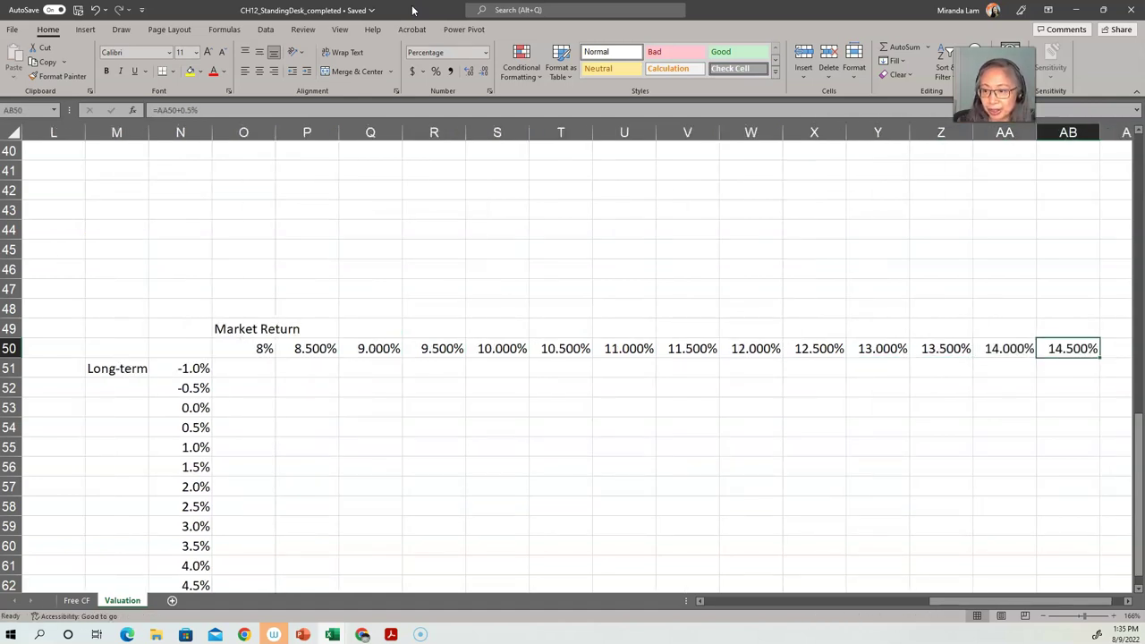
key("ctrl+c")
key("shift+Right")
key("Return")
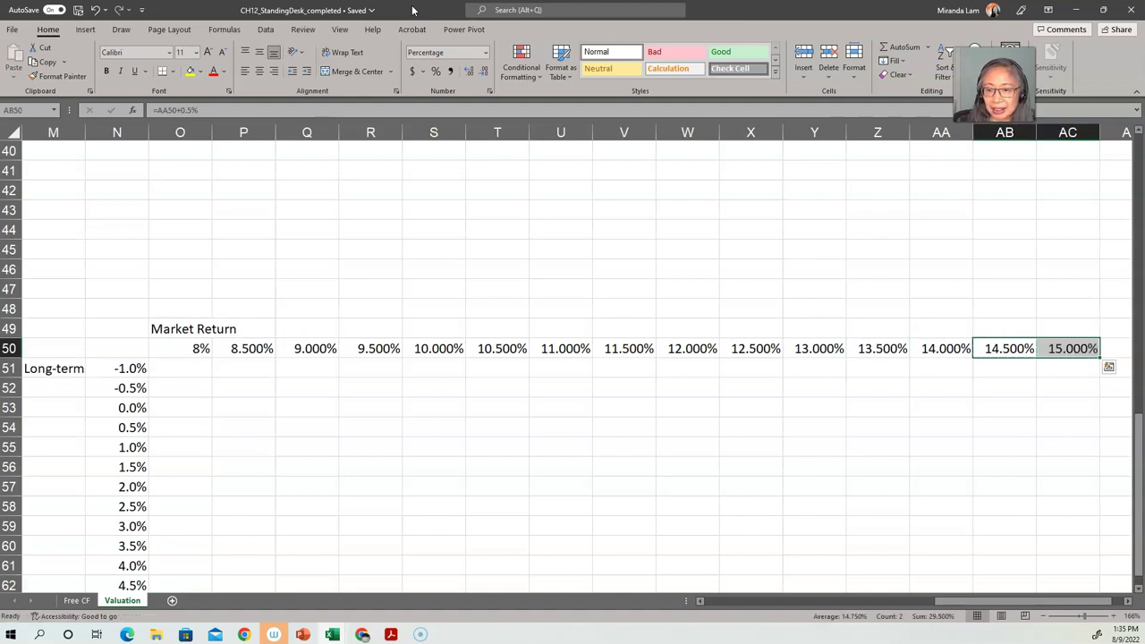
Format the market return percentages in O50:AC50 with one decimal place.
key("Home")
key("ctrl+Right")
key("ctrl+shift+Right")
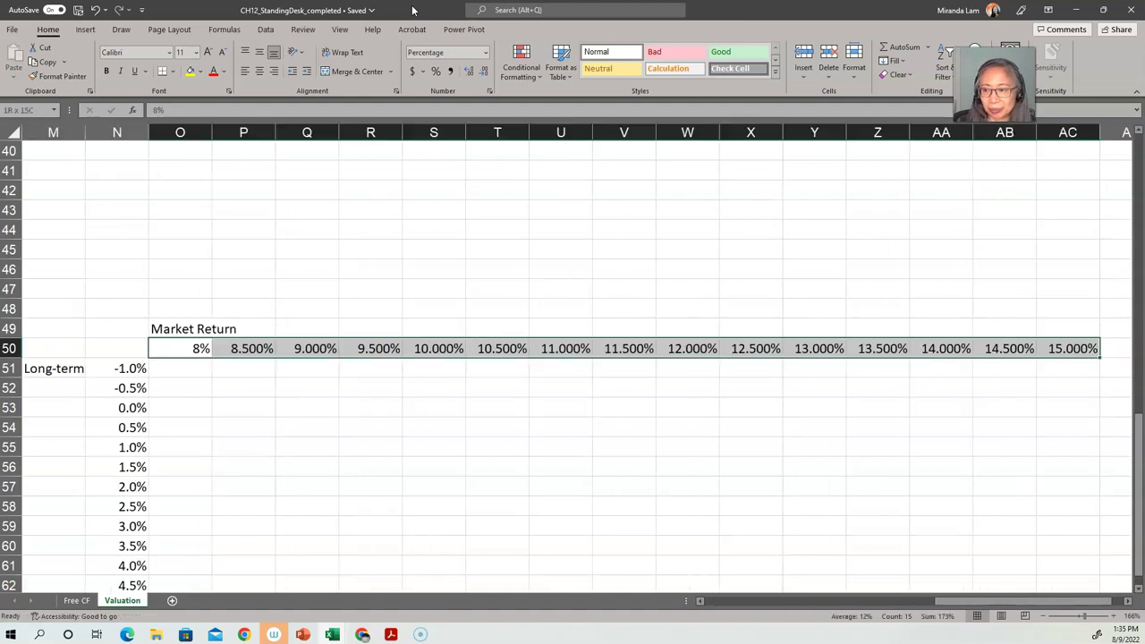
left_click(466, 71)
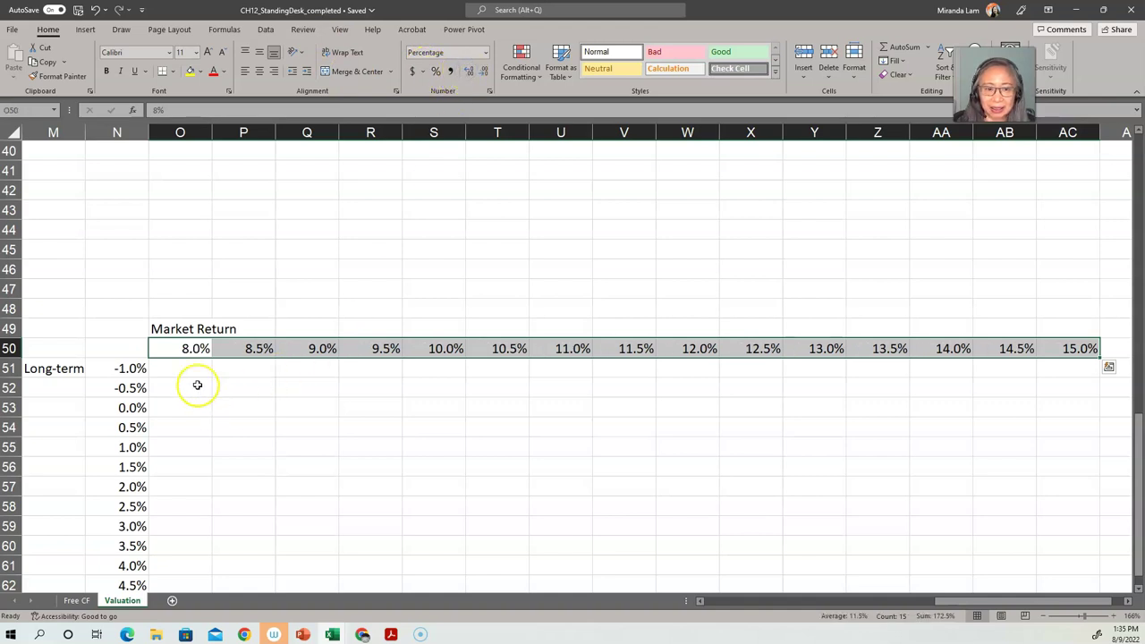
Link corner cell N50 of the two-way table to the estimated SDI value with the formula =B30.
left_click(130, 349)
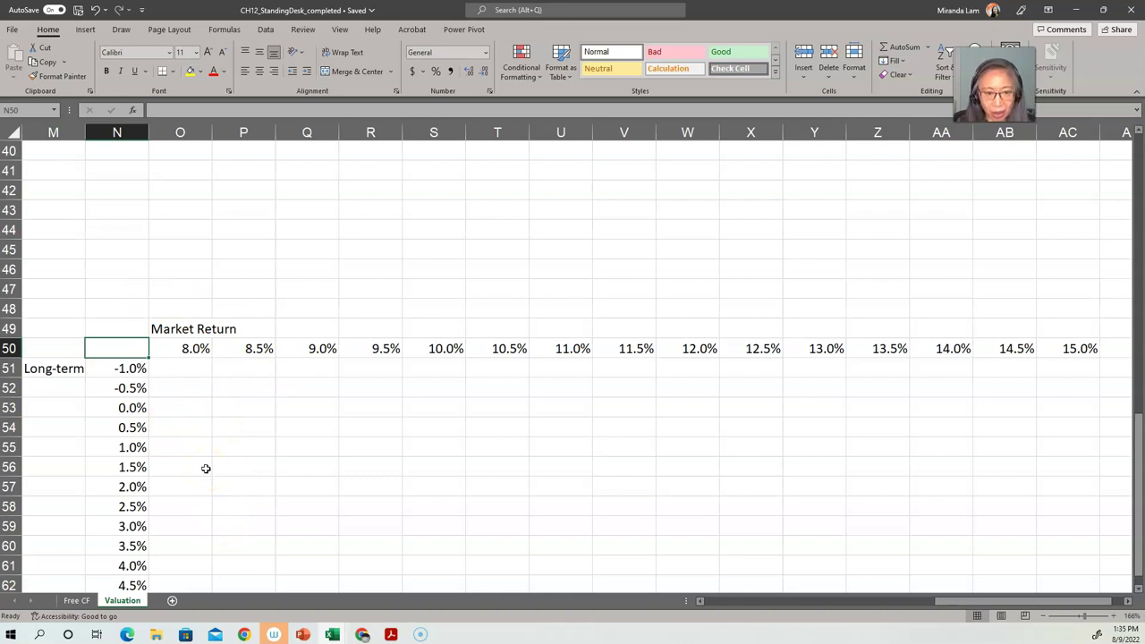
type("=")
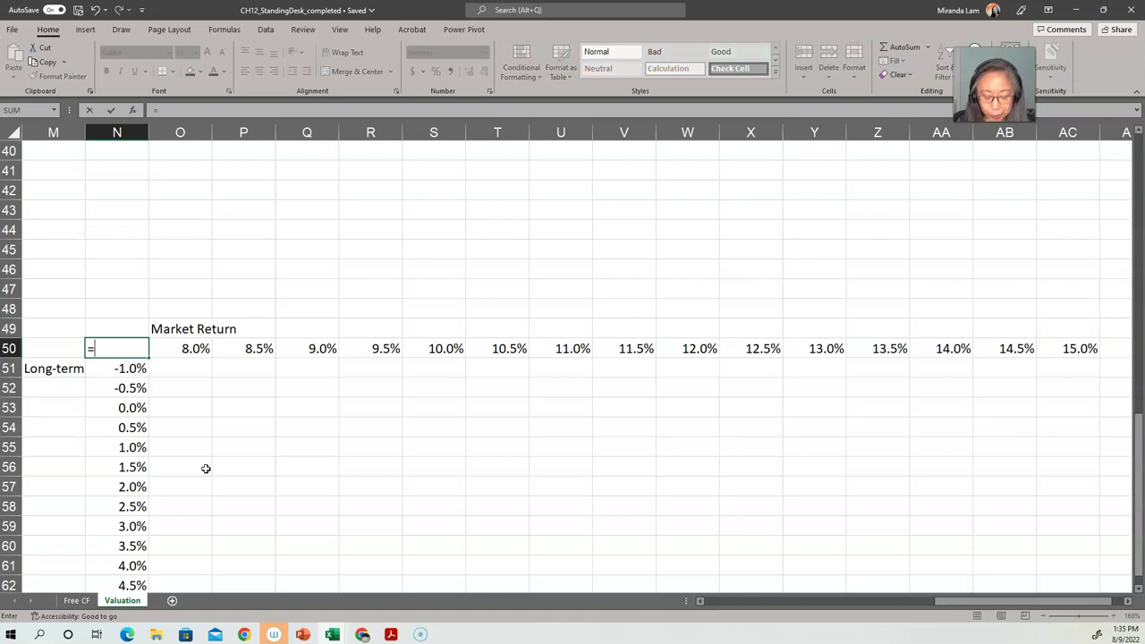
key("ctrl+Home")
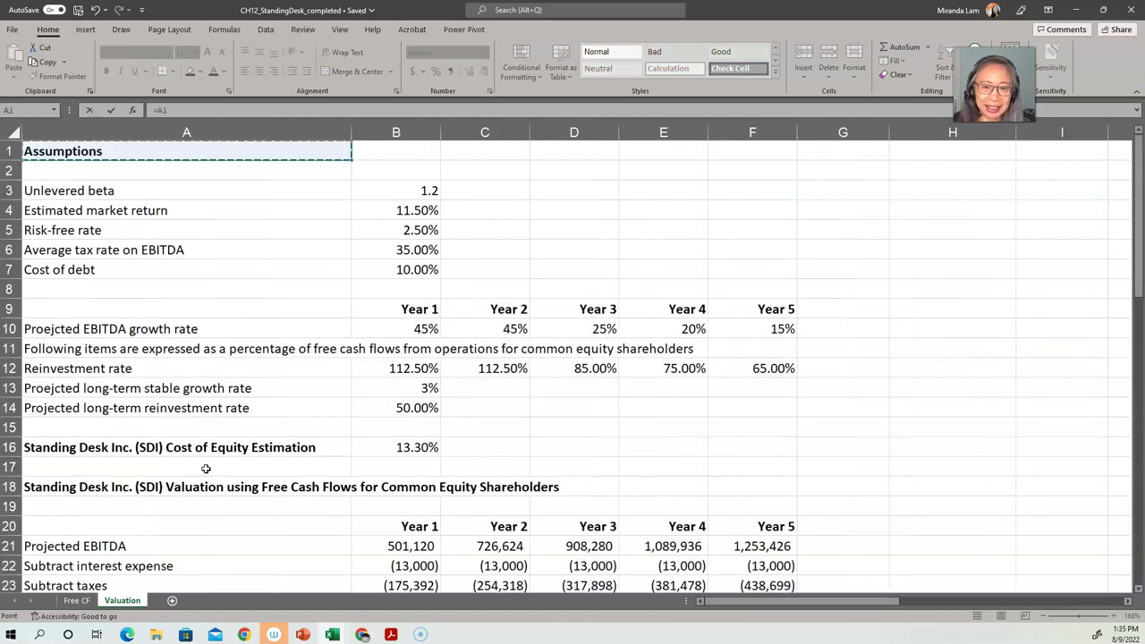
key("Page_Down")
key("Down")
key("Down")
key("Down")
key("Down")
key("Down")
key("Down")
key("Down")
key("Right")
key("Return")
Enter the title "Sensitivity of estimated value to long-term growth rate and market return" in N48.
key("Down")
key("Down")
key("Down")
key("Down")
key("Down")
key("Down")
key("Down")
key("Down")
key("Down")
key("Down")
key("Down")
key("Down")
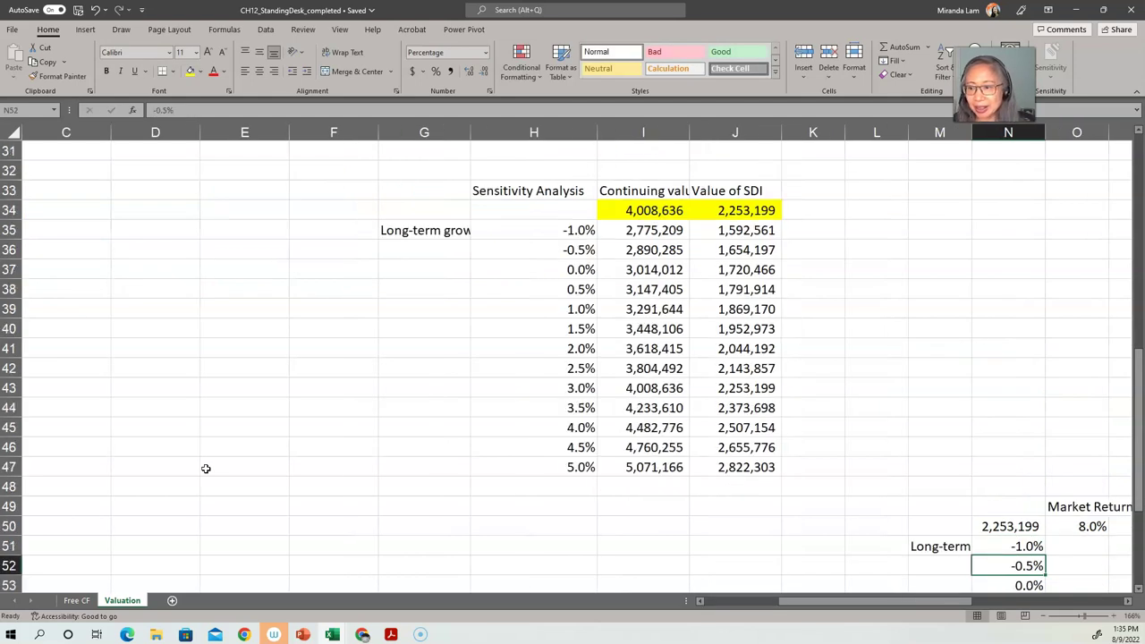
key("Right")
key("Right")
key("Right")
key("Right")
key("Right")
key("Right")
key("Right")
key("Right")
key("Right")
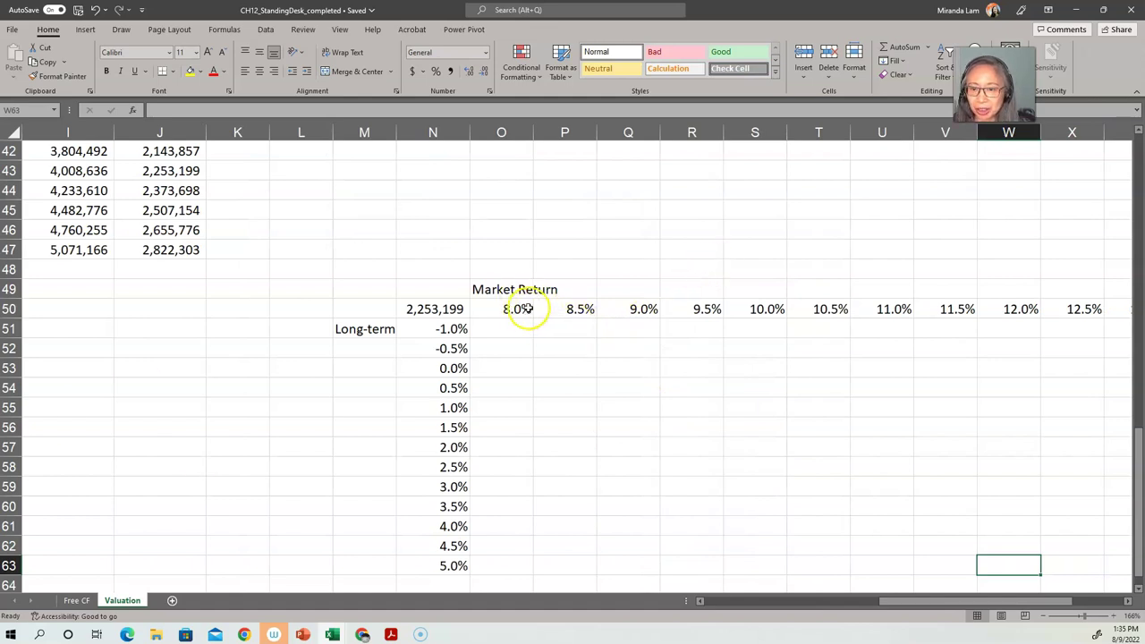
left_click(432, 304)
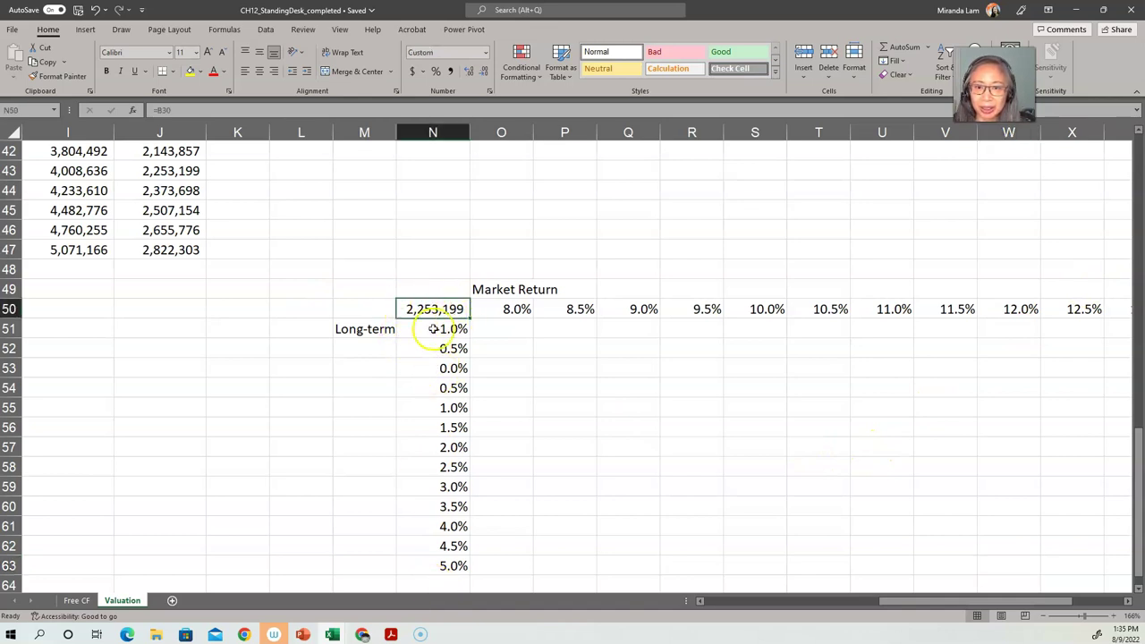
left_click(432, 267)
type("Sen")
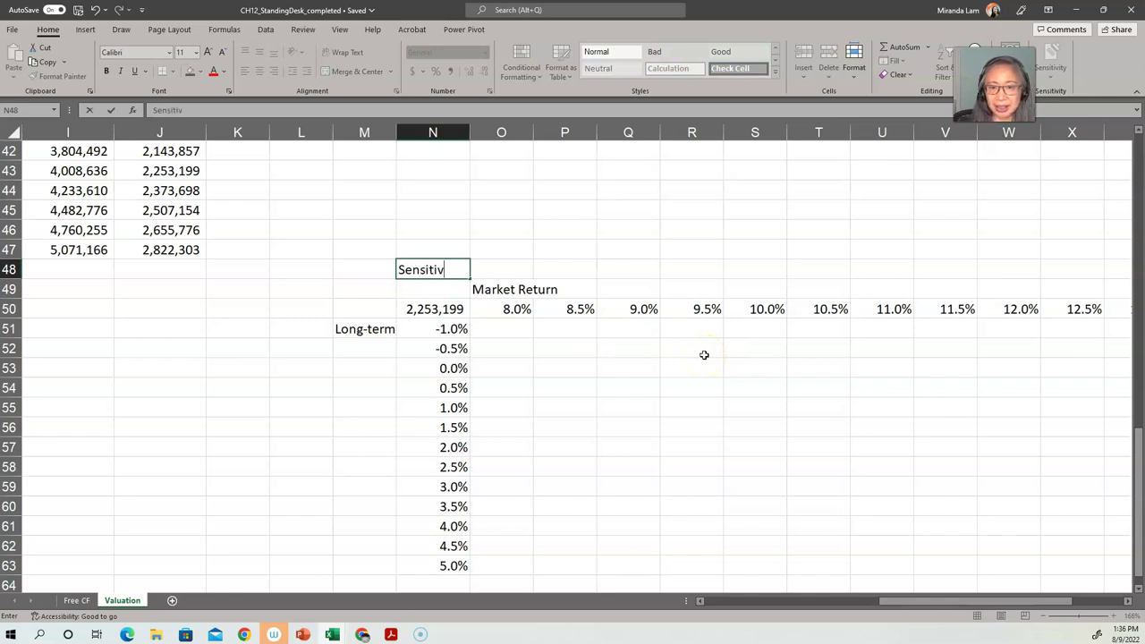
type("sitivity of")
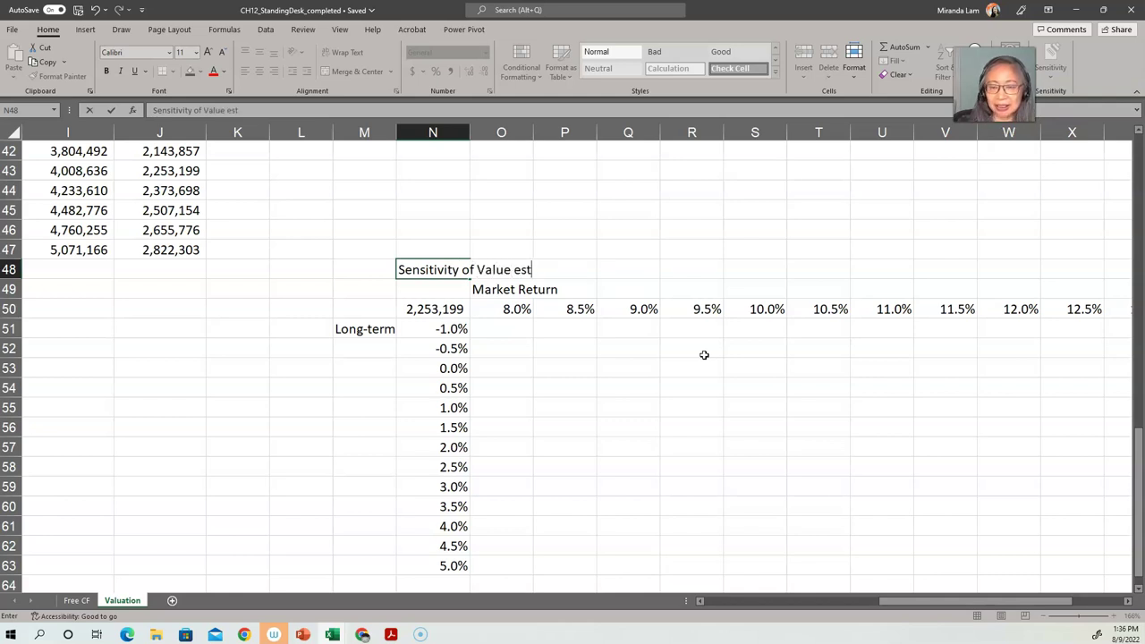
type("estimated value")
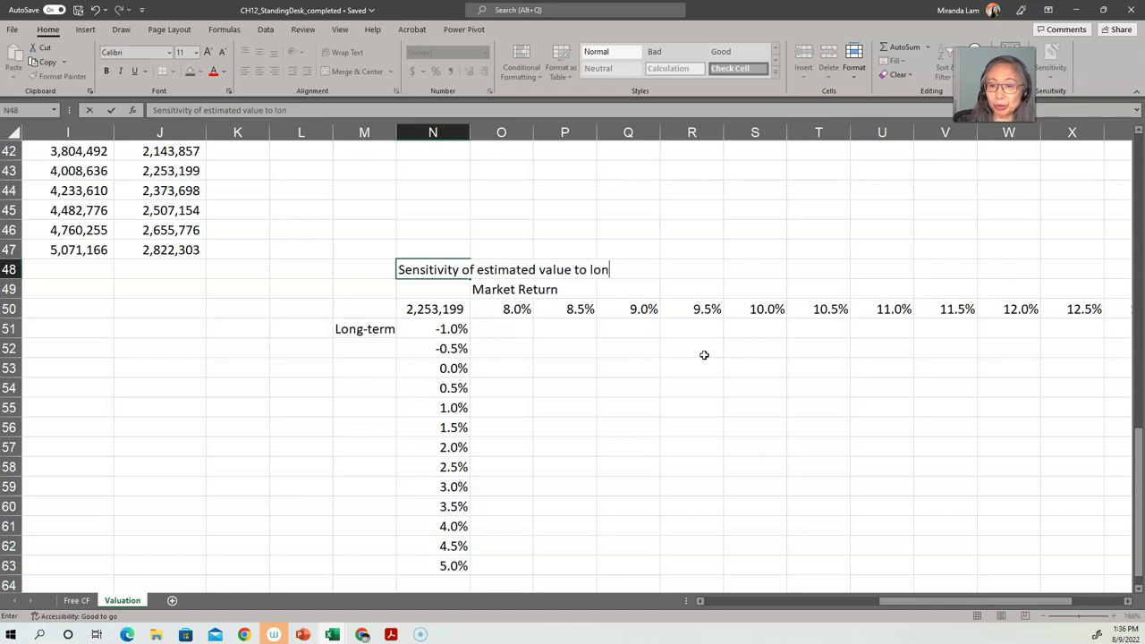
type(" to long-term growth on")
key("BackSpace")
key("BackSpace")
type("rate and ")
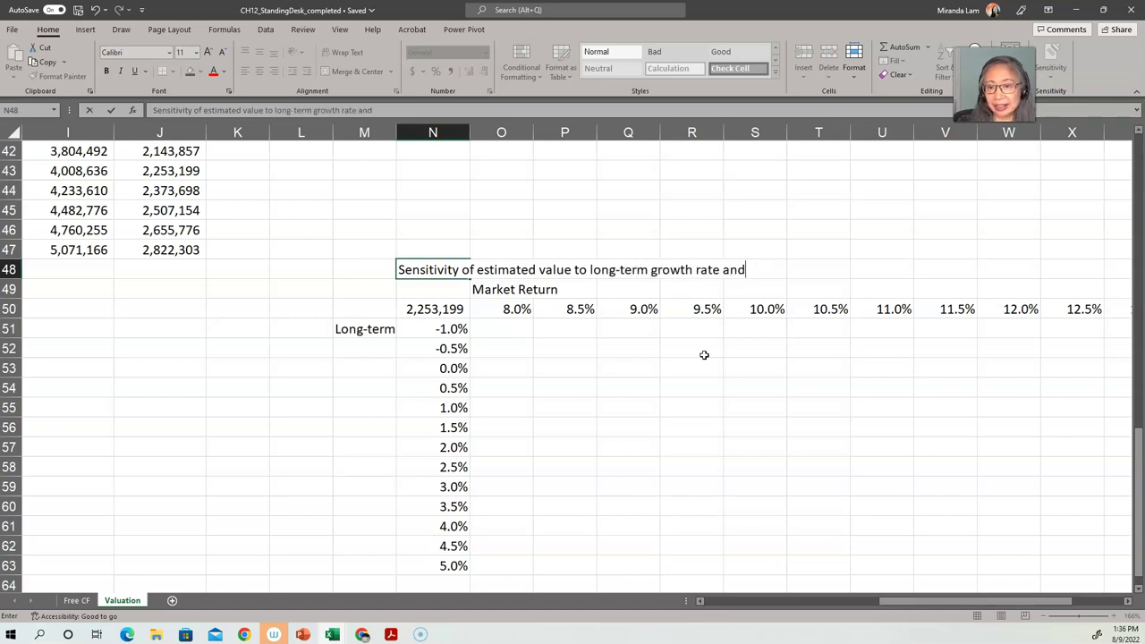
type("market ret")
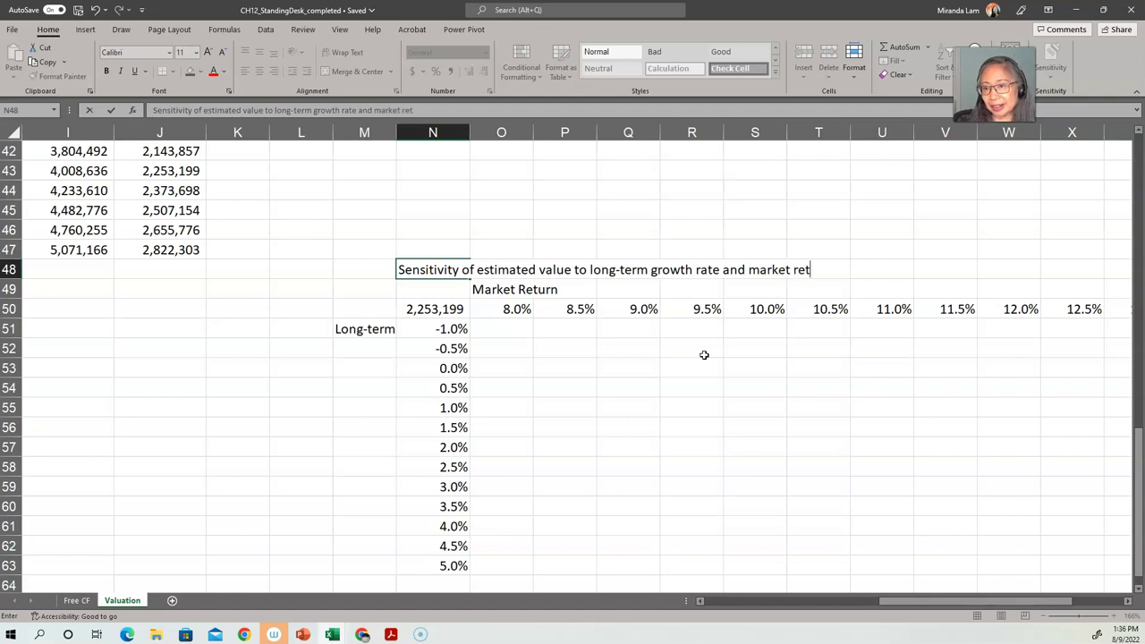
type("urn")
key("Return")
Start a What-If data table over N50:AC63 with the estimated market return in B4 as row input cell.
key("Down")
key("Down")
key("Up")
key("ctrl+shift+Down")
key("shift+Right")
key("shift+Right")
key("shift+Right")
key("shift+Right")
key("shift+Right")
key("shift+Right")
key("shift+Right")
key("shift+Right")
key("shift+Right")
key("shift+Right")
key("shift+Right")
key("shift+Right")
key("shift+Right")
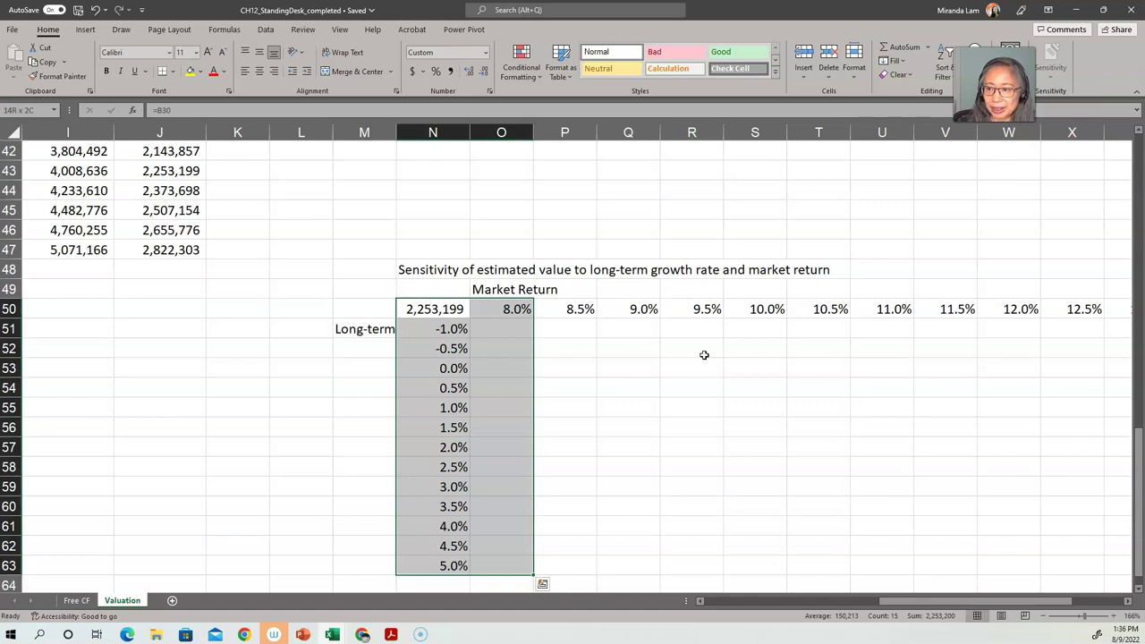
key("shift+Right")
key("shift+Right")
key("shift+Right")
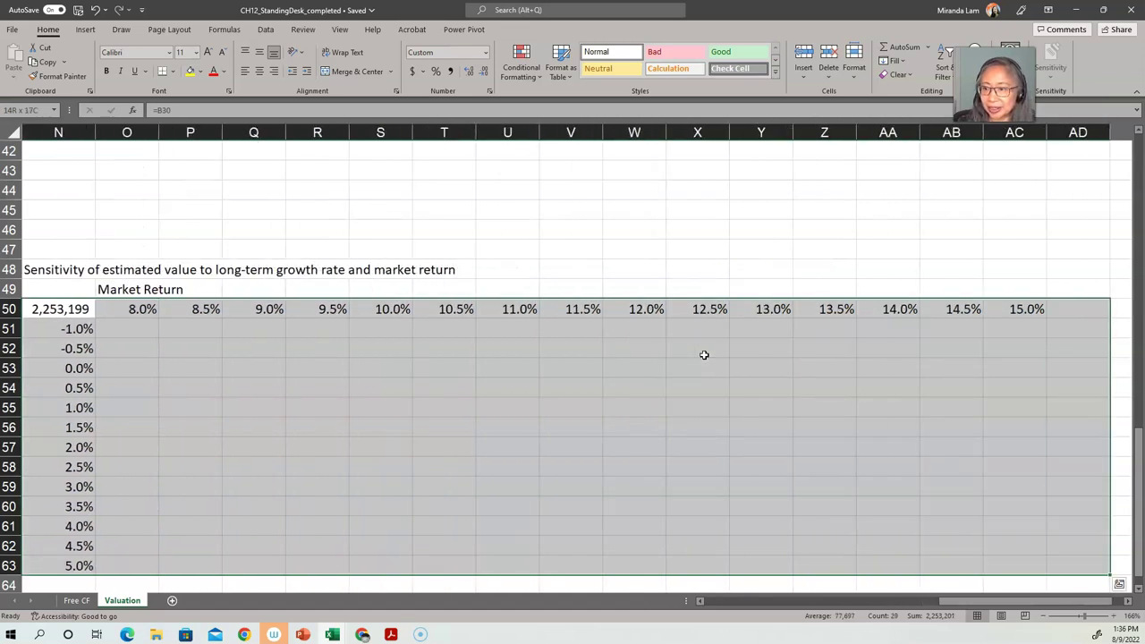
key("shift+Left")
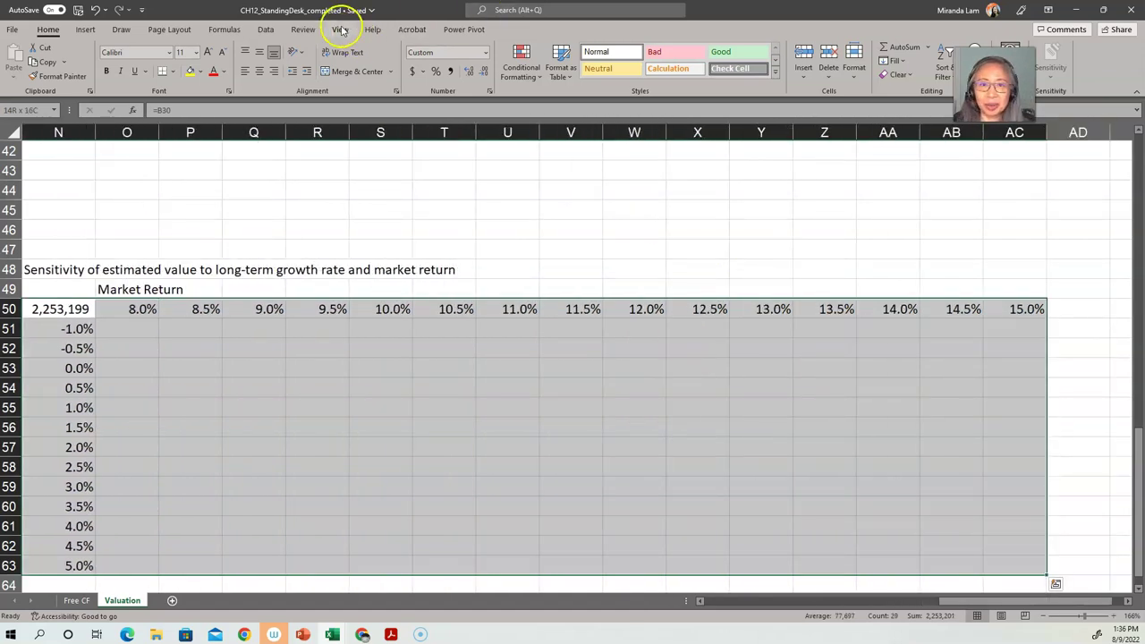
left_click(264, 29)
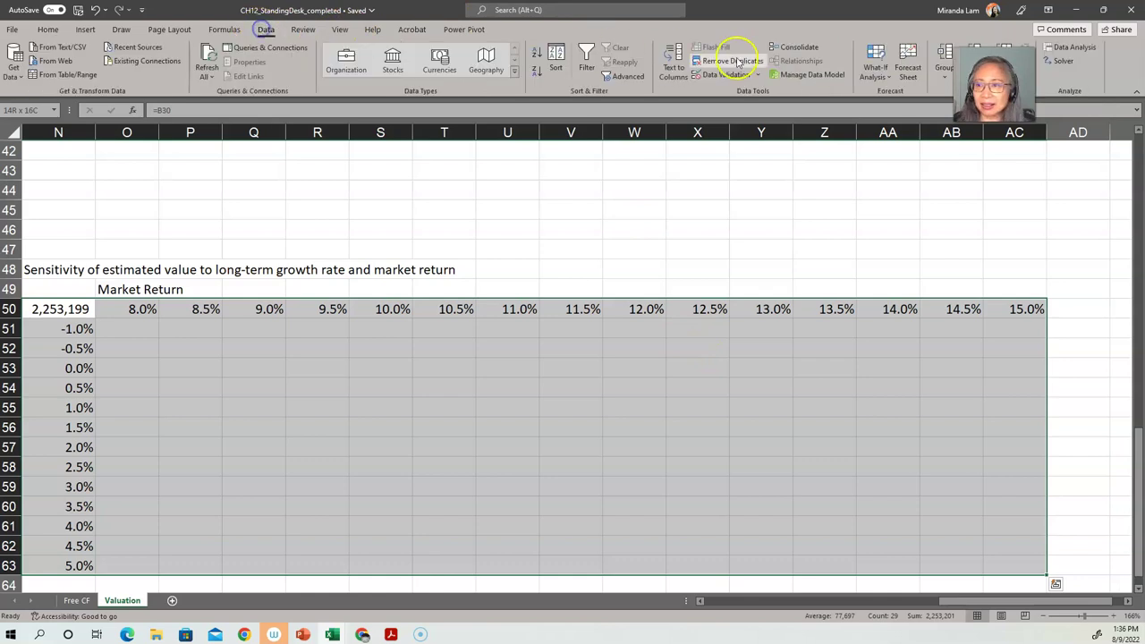
left_click(875, 67)
left_click(922, 128)
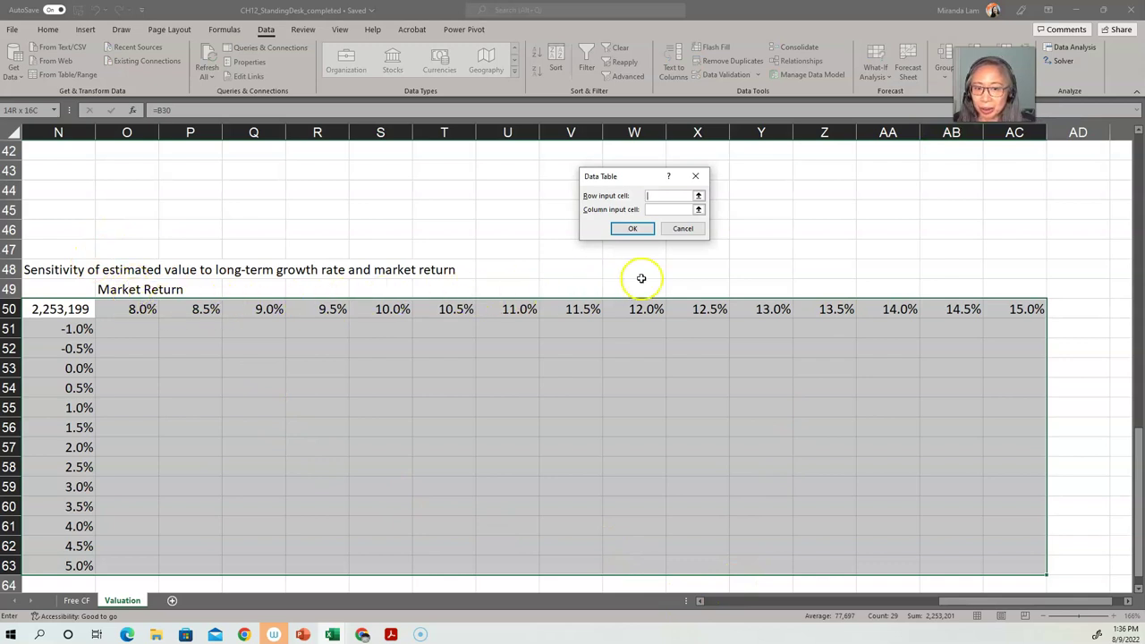
left_click(713, 602)
scroll(412, 560, "up", 6)
scroll(402, 539, "up", 8)
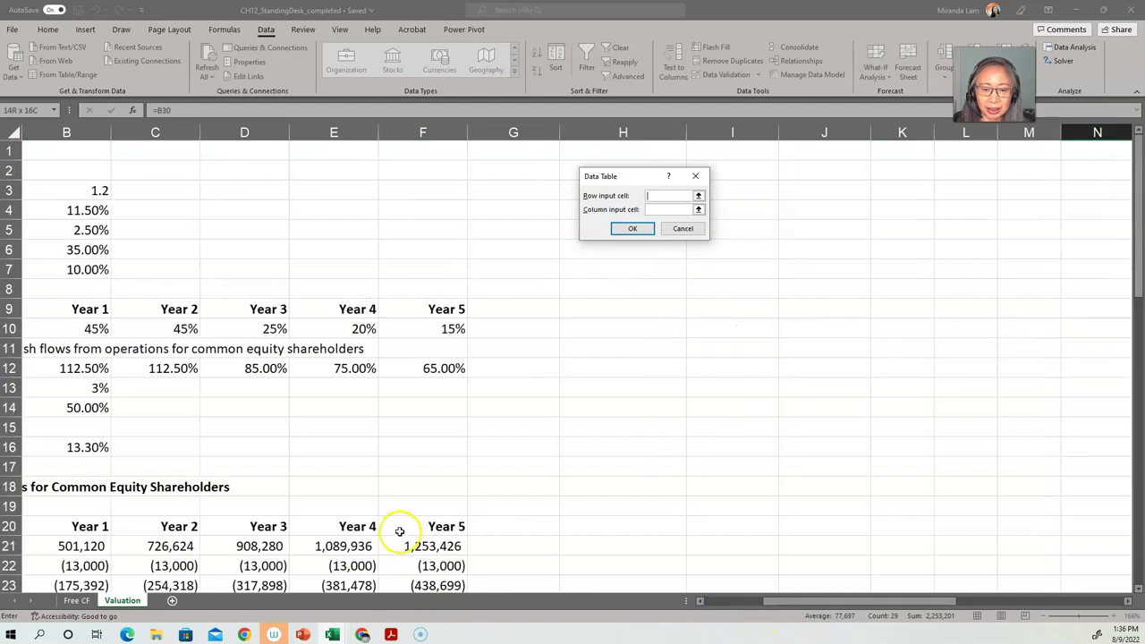
left_click(711, 602)
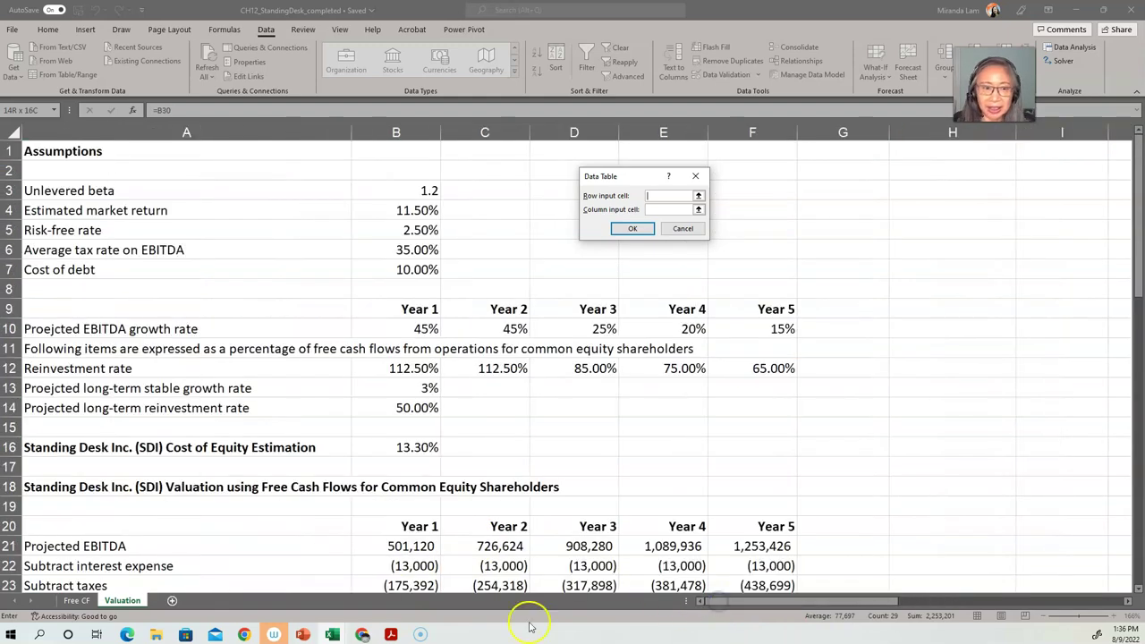
left_click(397, 210)
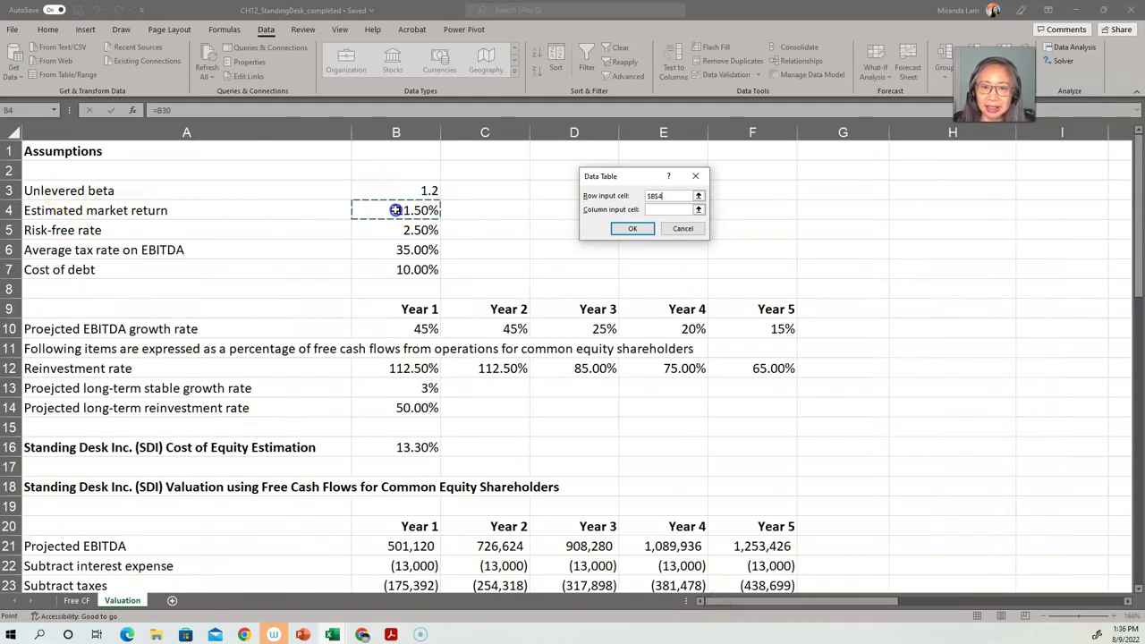
Set the data table's column input cell to the long-term stable growth rate in B13 and generate the table.
left_click(675, 211)
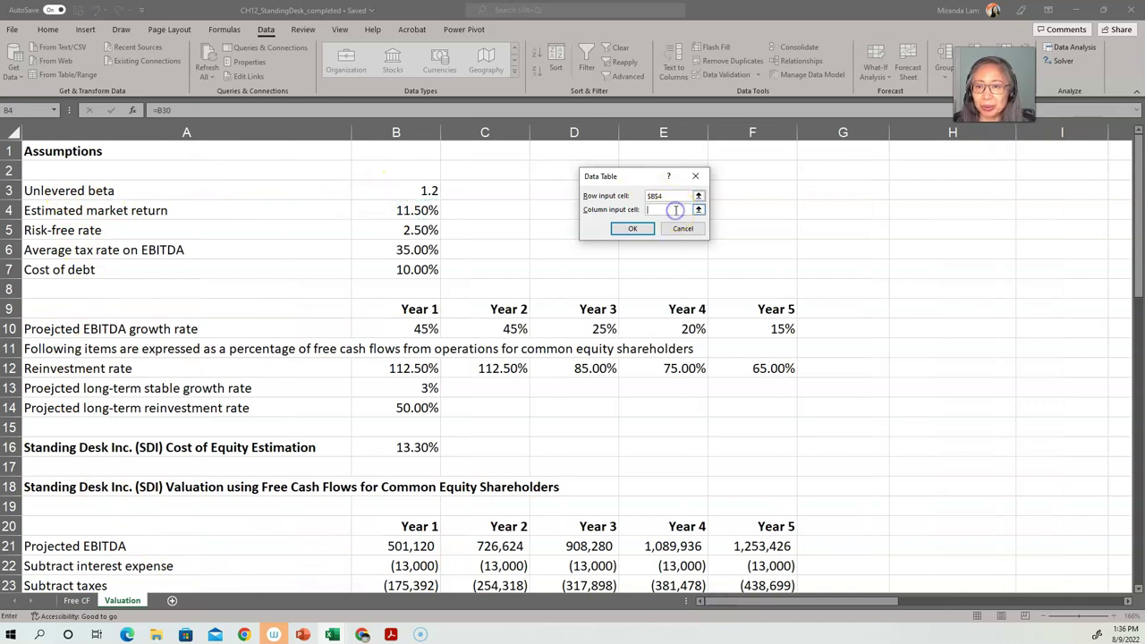
left_click(404, 388)
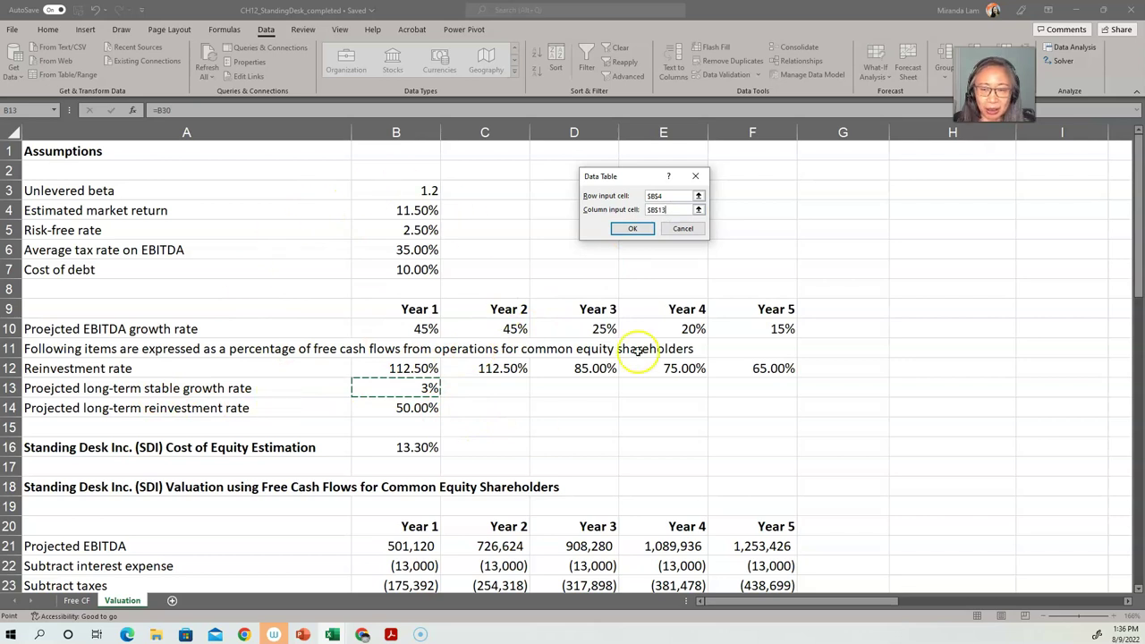
left_click(625, 229)
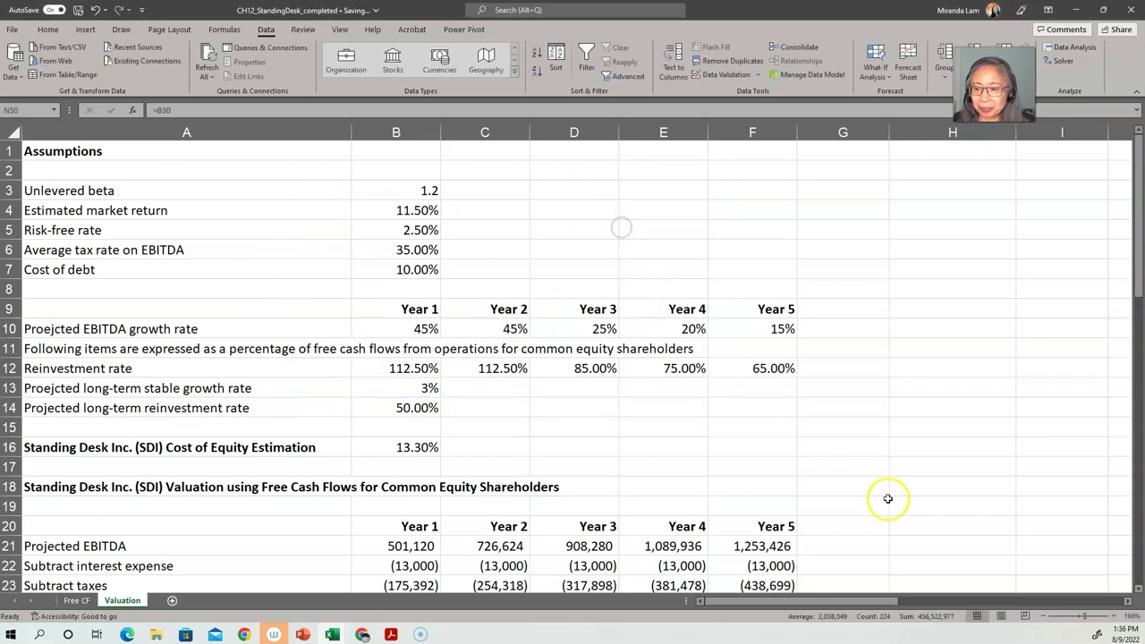
Examine the two-way sensitivity table of estimated value across all long-term growth rates and market returns.
scroll(889, 498, "down", 12)
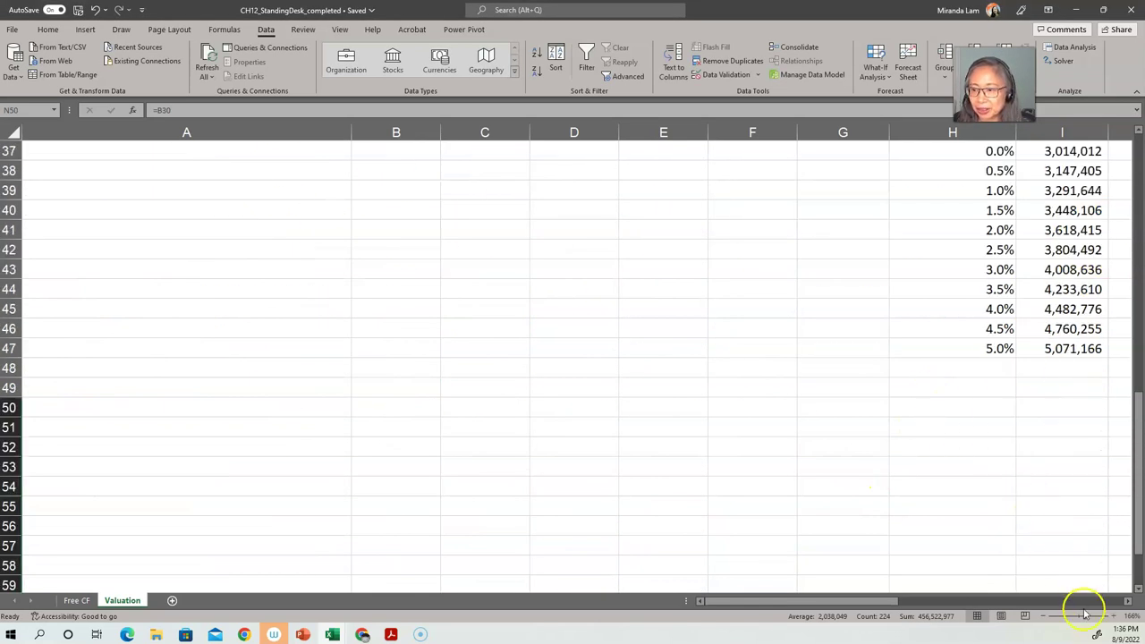
left_click(1095, 600)
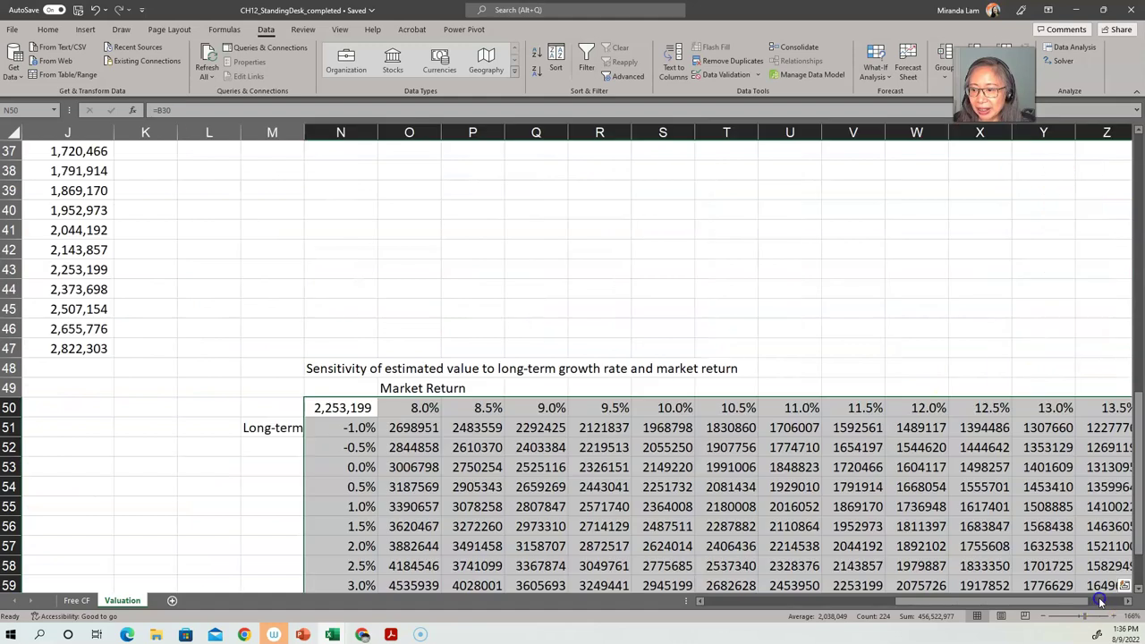
left_click(409, 432)
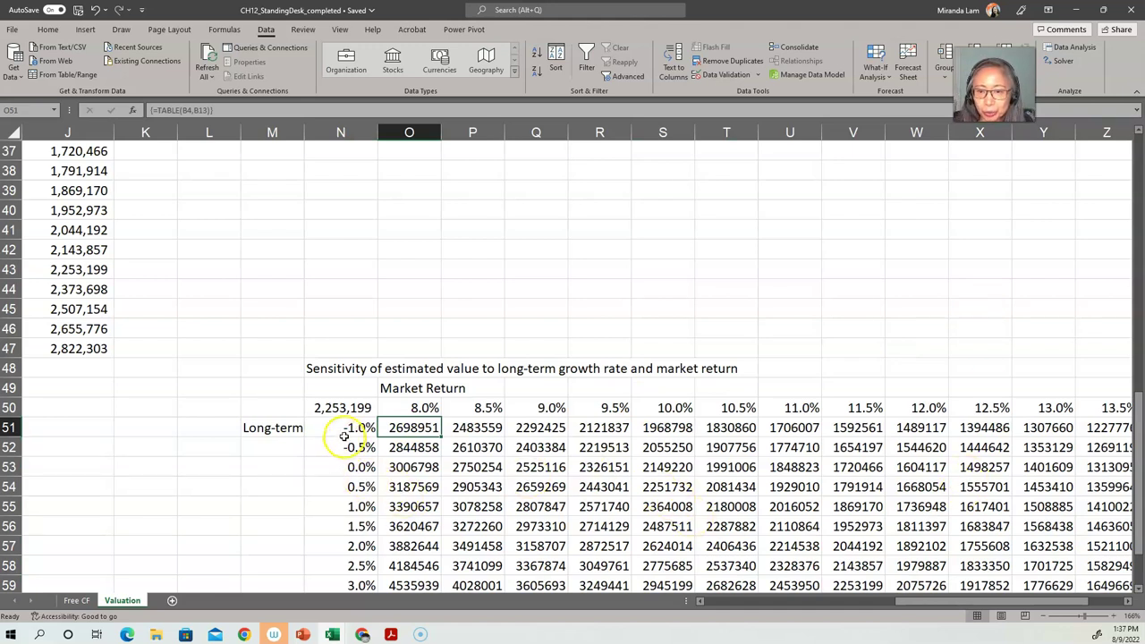
left_click(1127, 601)
left_click(1127, 602)
left_click(1127, 601)
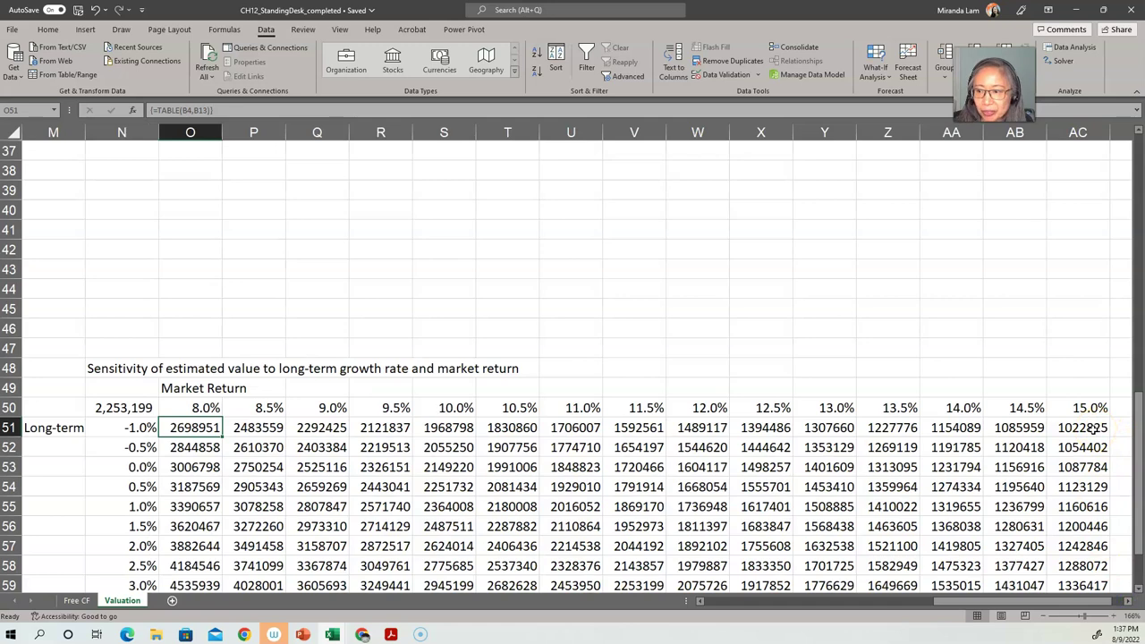
scroll(1093, 429, "down", 3)
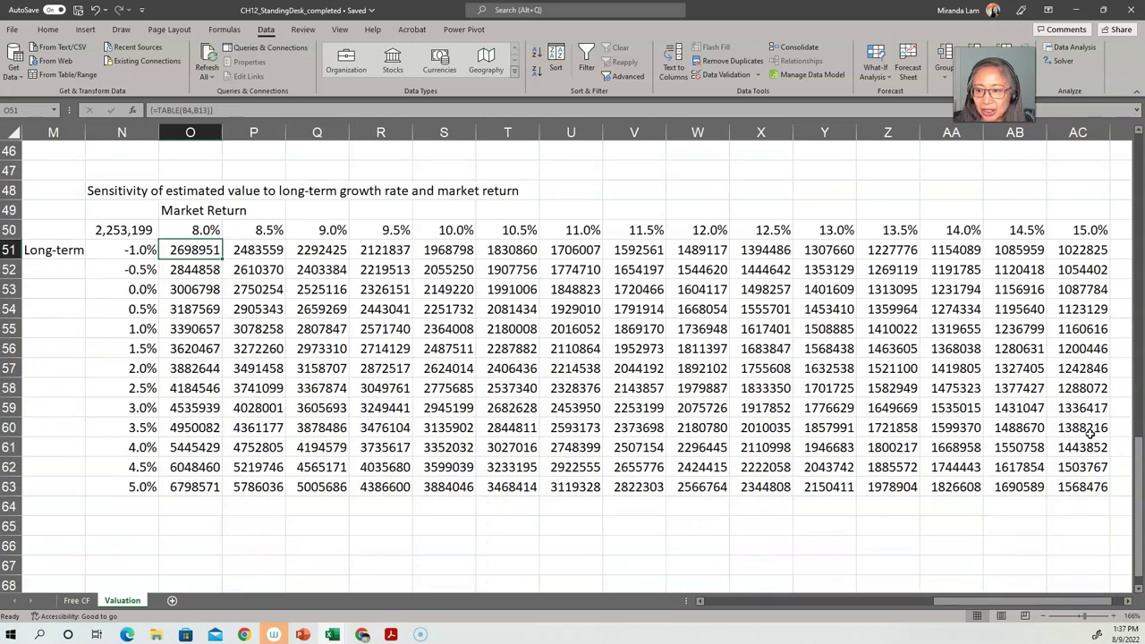
scroll(1090, 433, "up", 1)
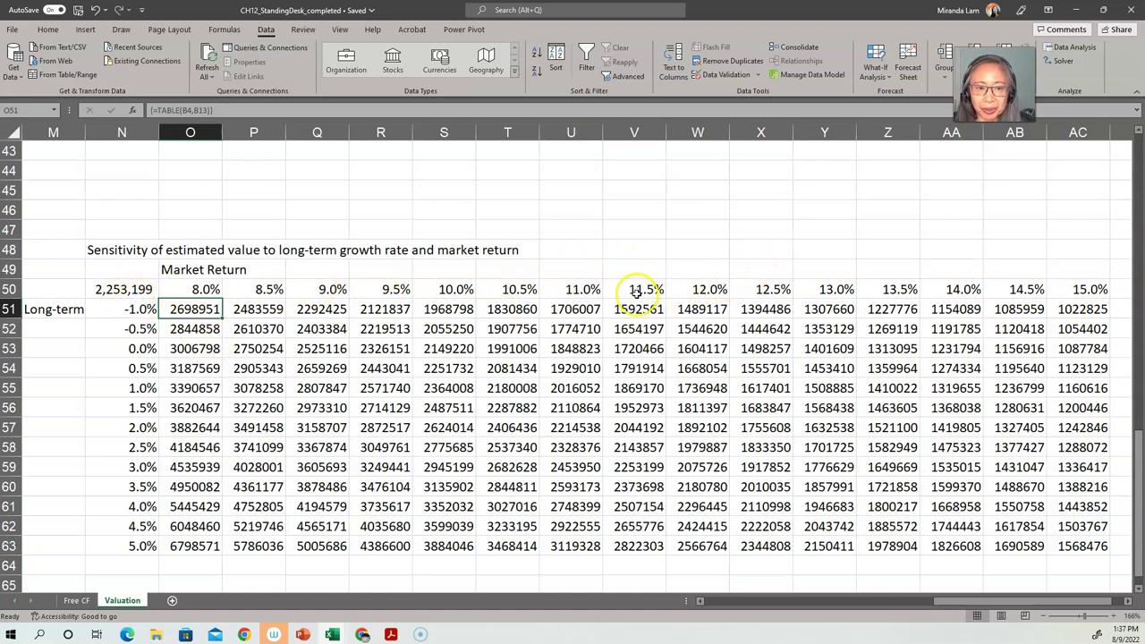
Highlight the base-case cell V59 (3.0% growth, 11.5% market return) and the table's reference cell N50 in yellow.
left_click(641, 466)
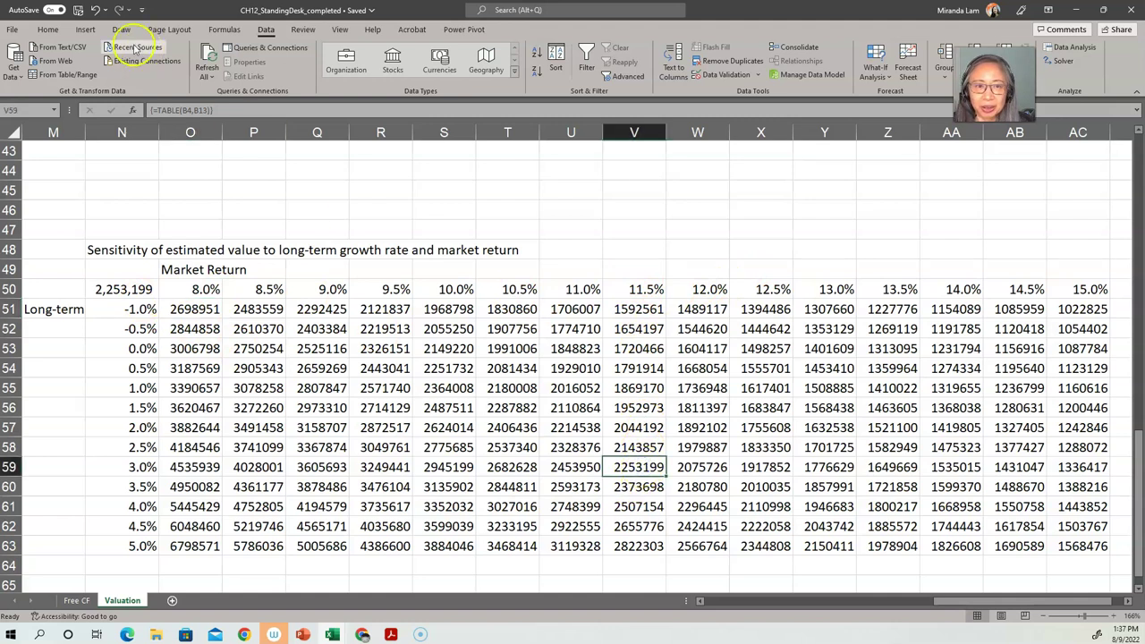
left_click(46, 31)
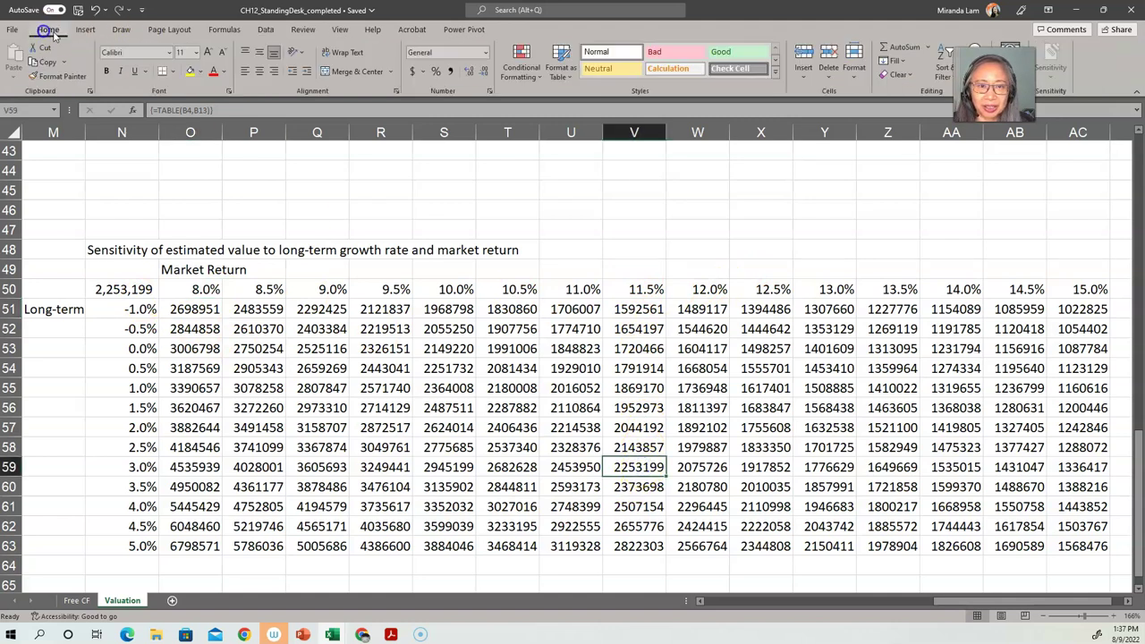
left_click(194, 72)
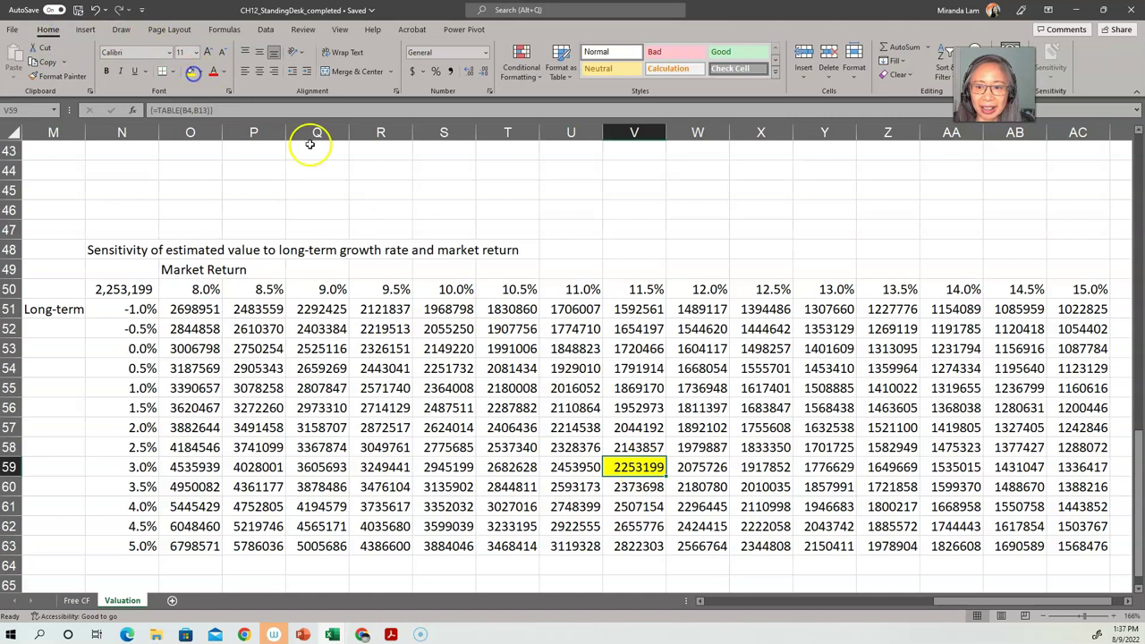
left_click(117, 288)
left_click(192, 71)
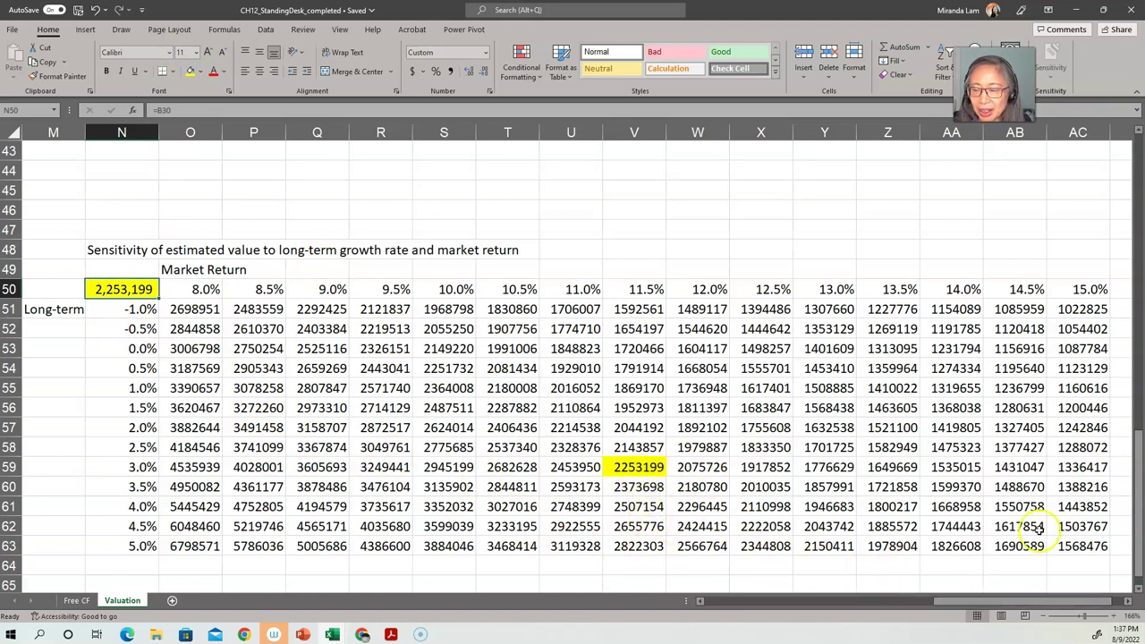
Inspect the sensitivity table's opposite corner cells AC51 and O63.
left_click(1086, 309)
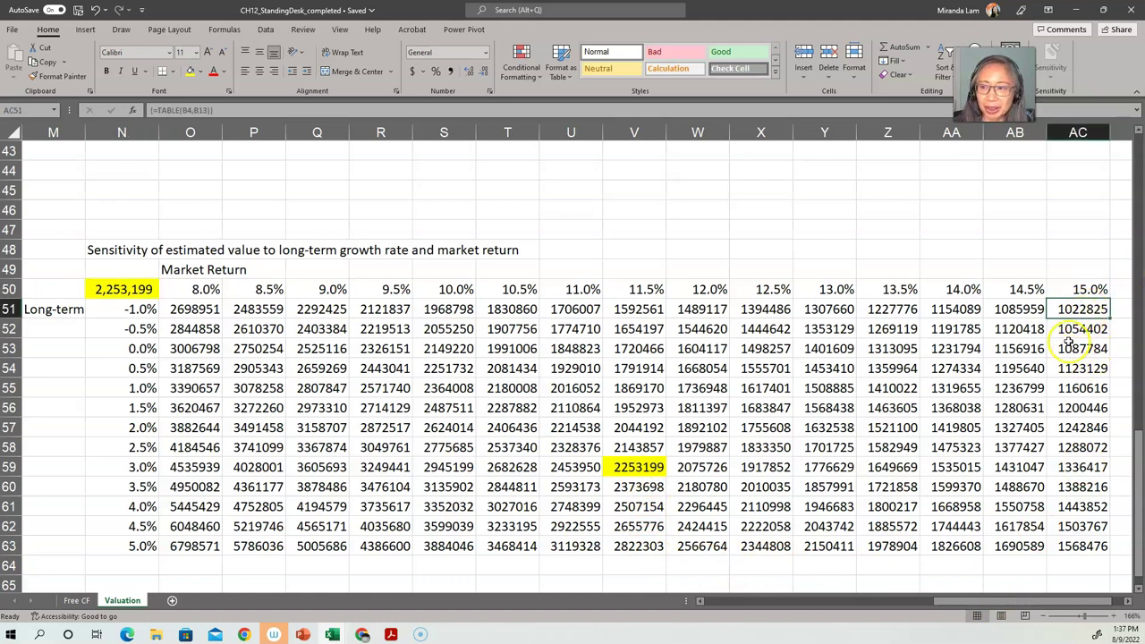
left_click(197, 548)
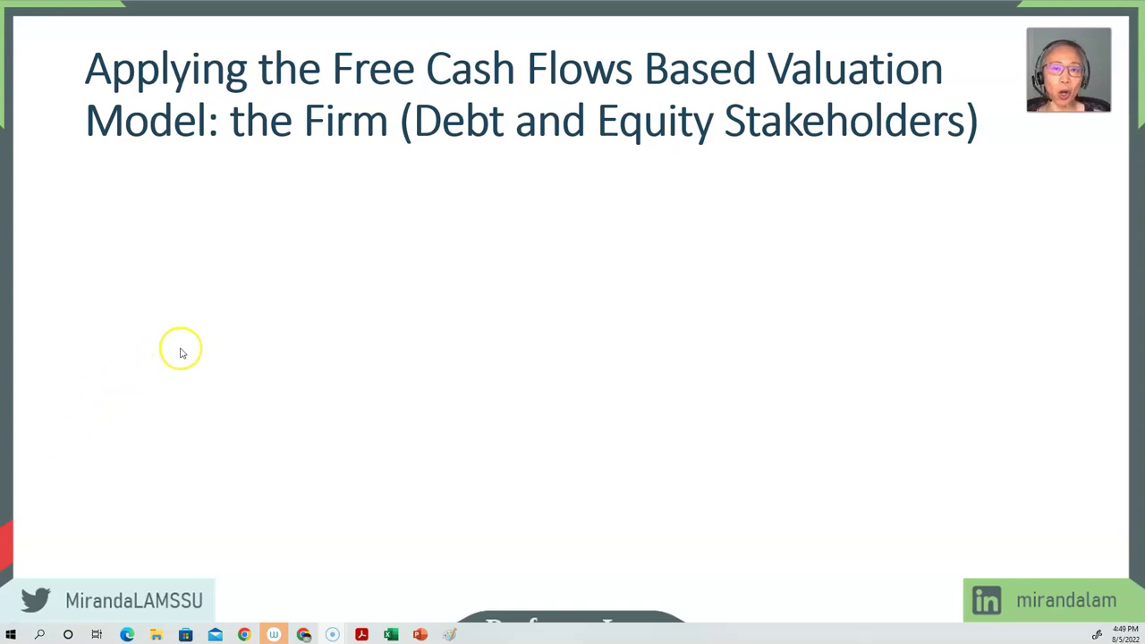
left_click(205, 367)
left_click(205, 367)
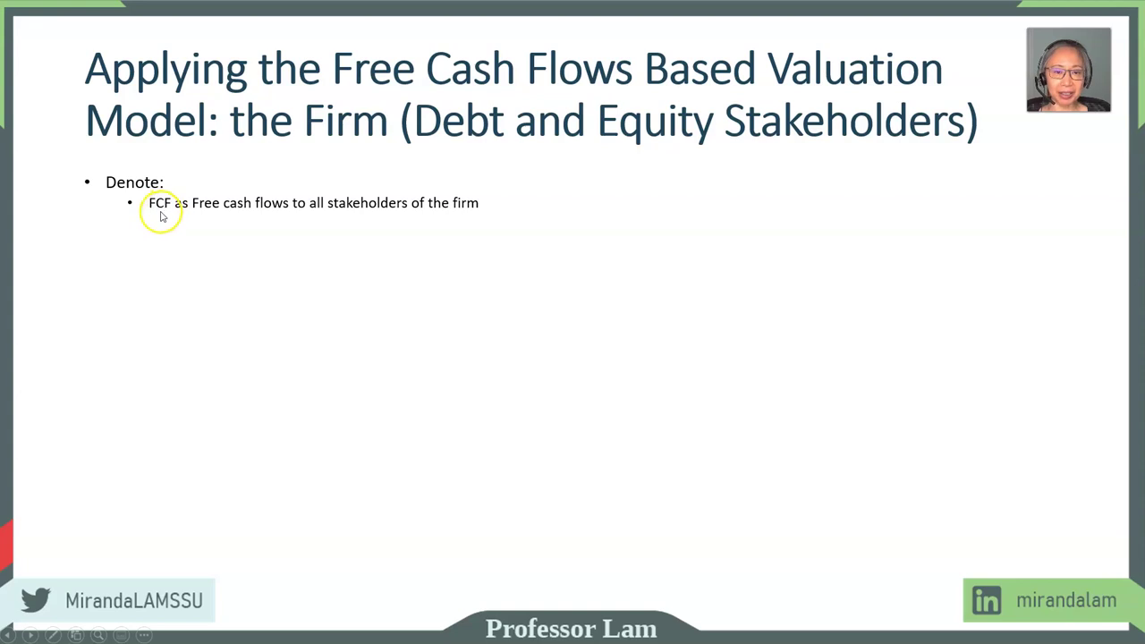
left_click(301, 324)
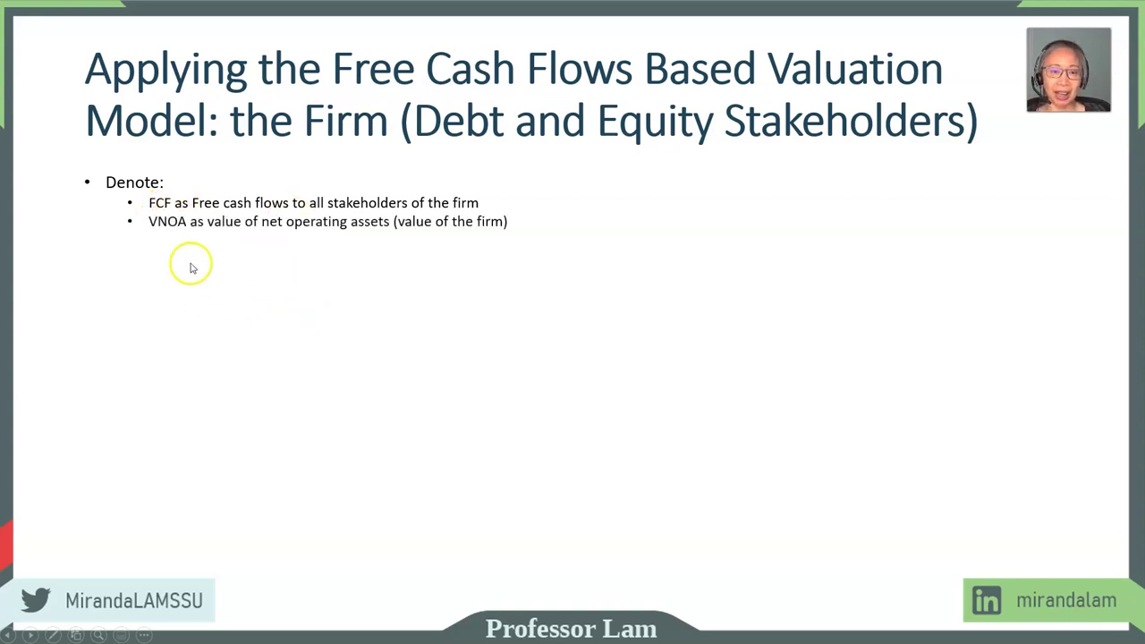
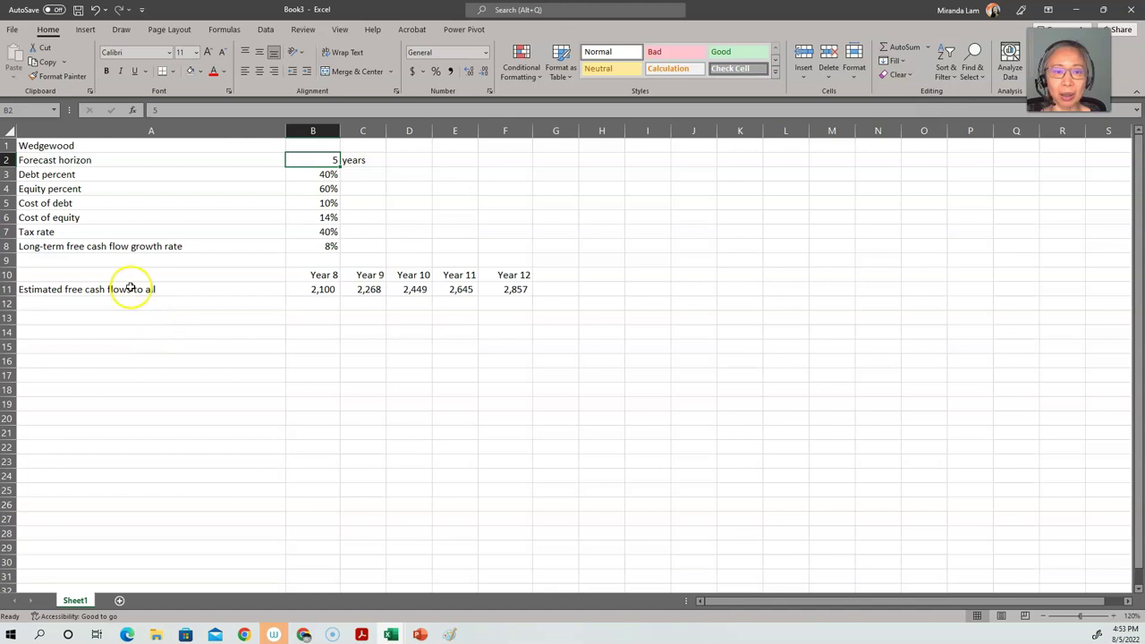
Enter the label "Weighted average cost of capital" in cell A13 of the Wedgewood sheet.
left_click(38, 318)
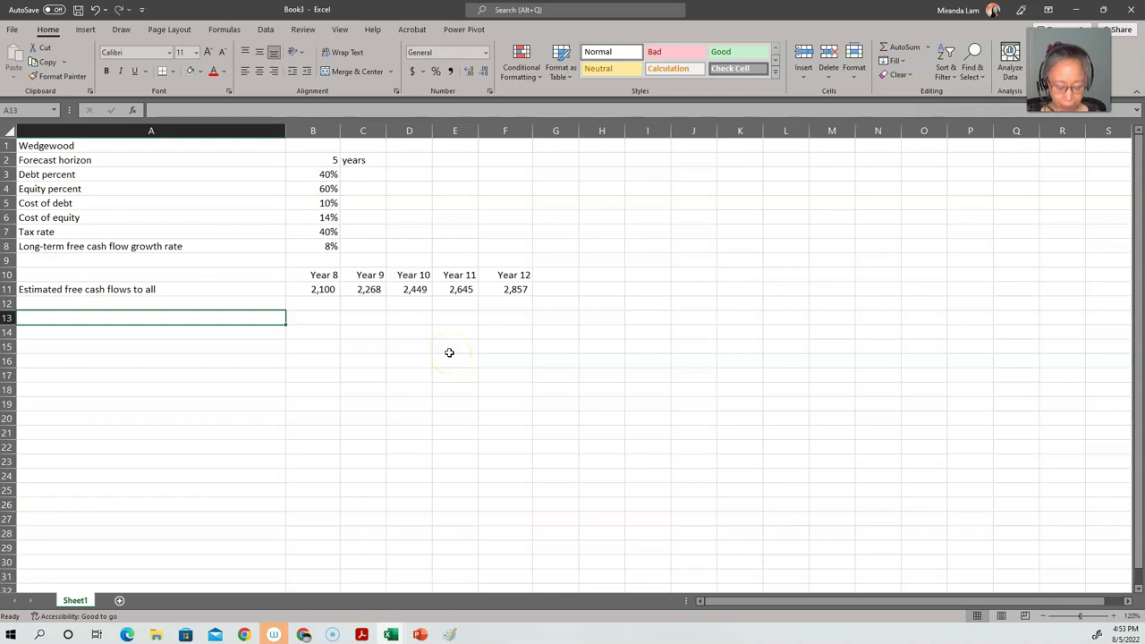
type("Weight")
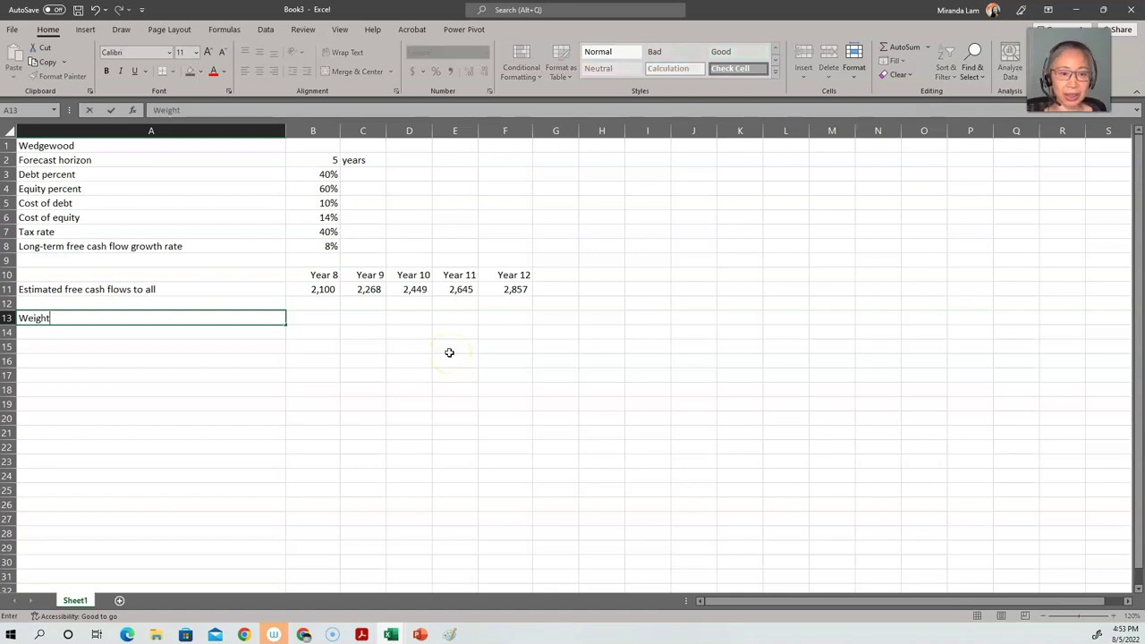
type("ed average cost of capia")
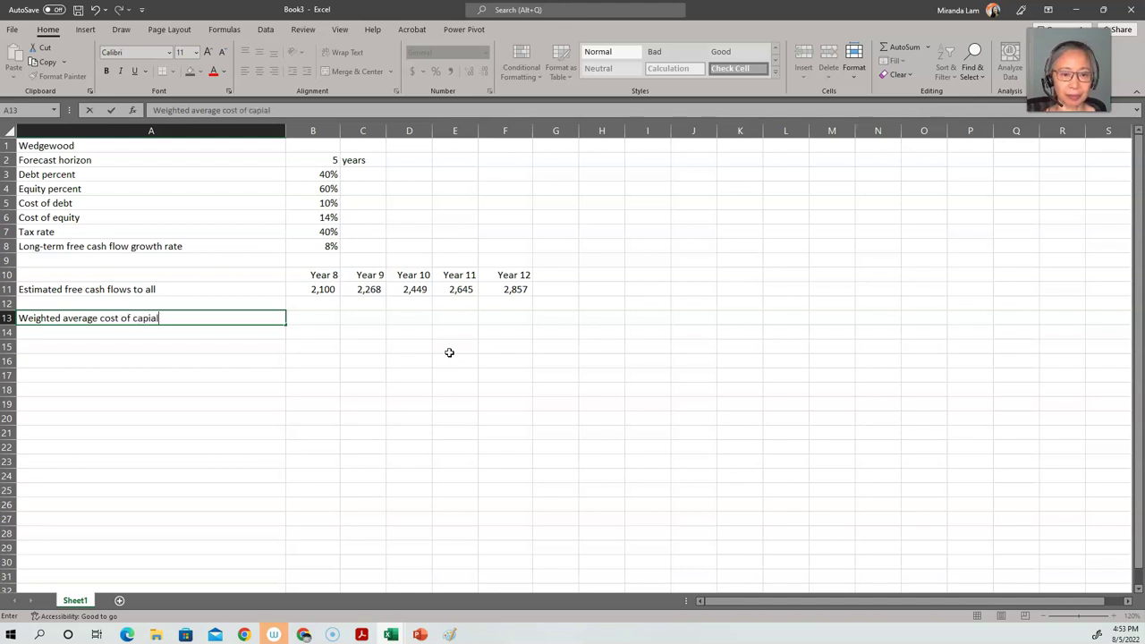
type("l")
key("Right")
key("Left")
key("F2")
key("Left")
type("t")
key("Return")
Build the weighted average cost of capital formula =B3*B8*(1-B7)+B4*B6 in cell B13.
key("Up")
key("Right")
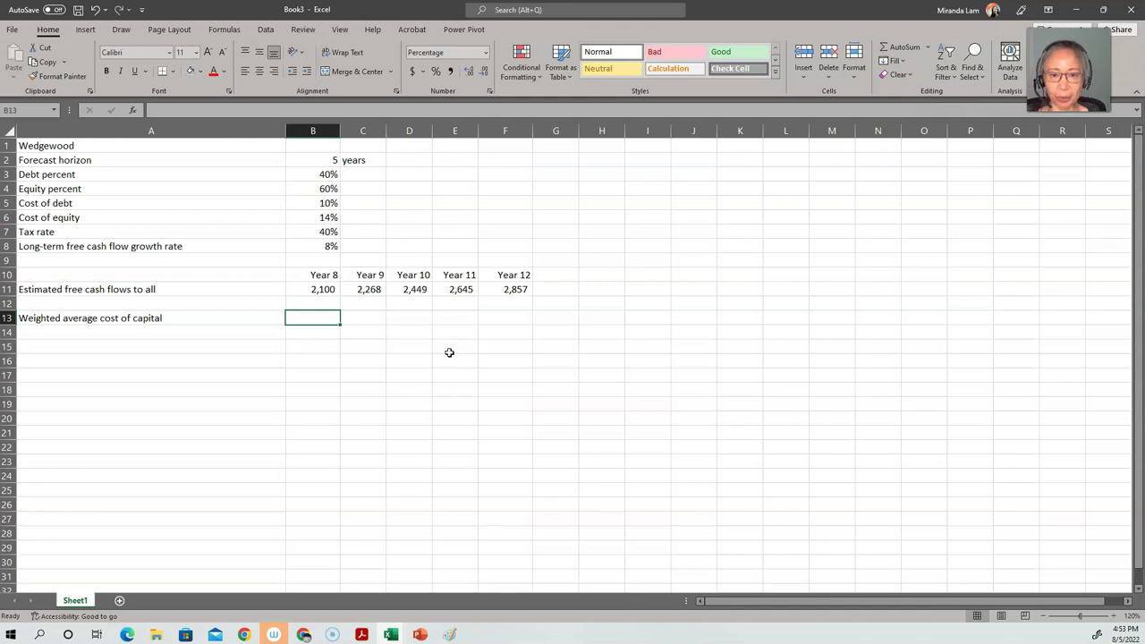
type("=")
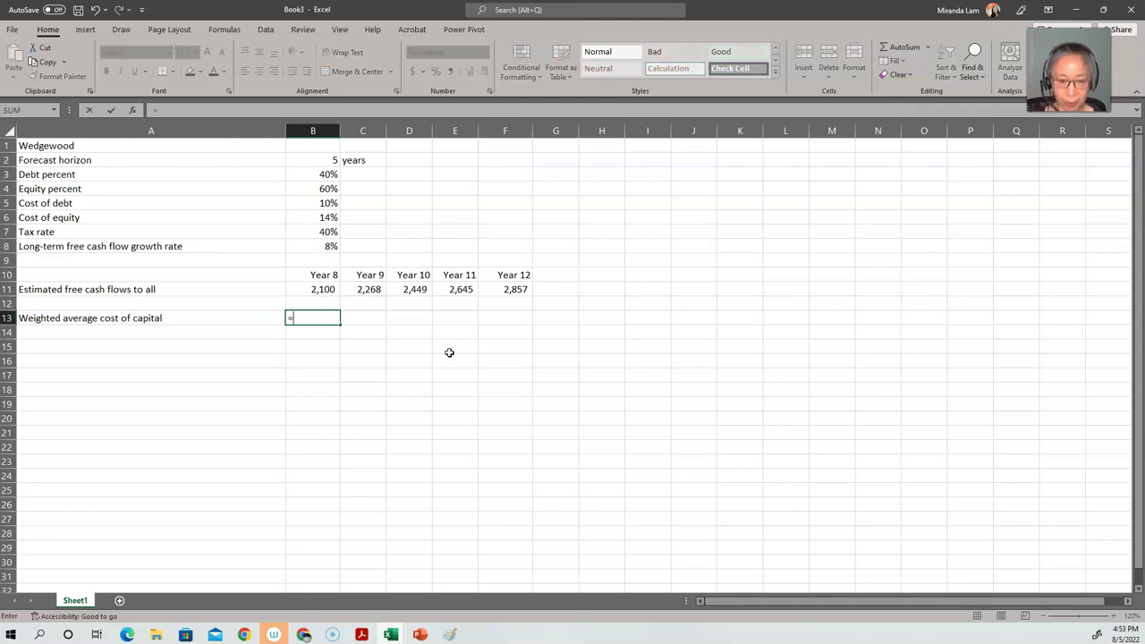
left_click(309, 174)
type("*(")
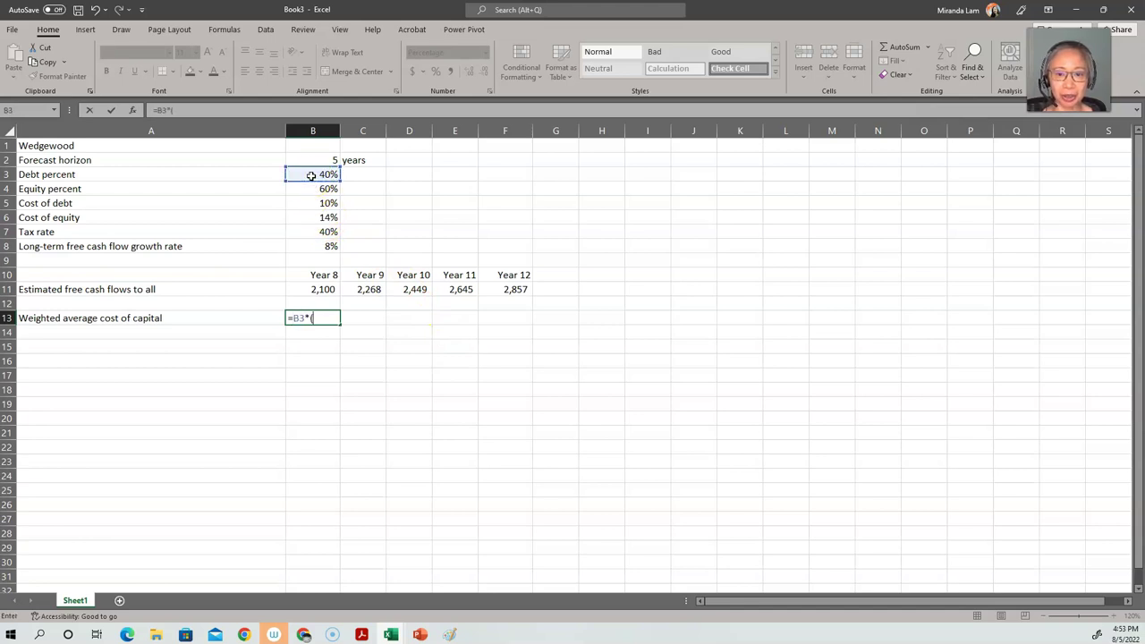
left_click(295, 243)
type("*(1-")
left_click(292, 232)
type(")+")
left_click(292, 189)
type("*")
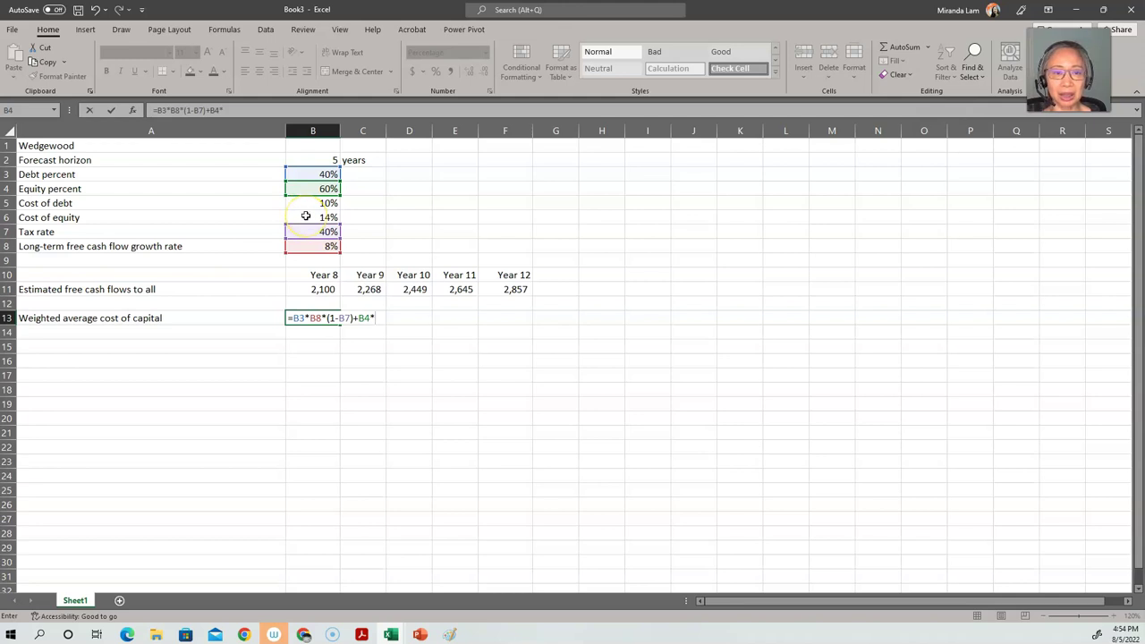
left_click(305, 216)
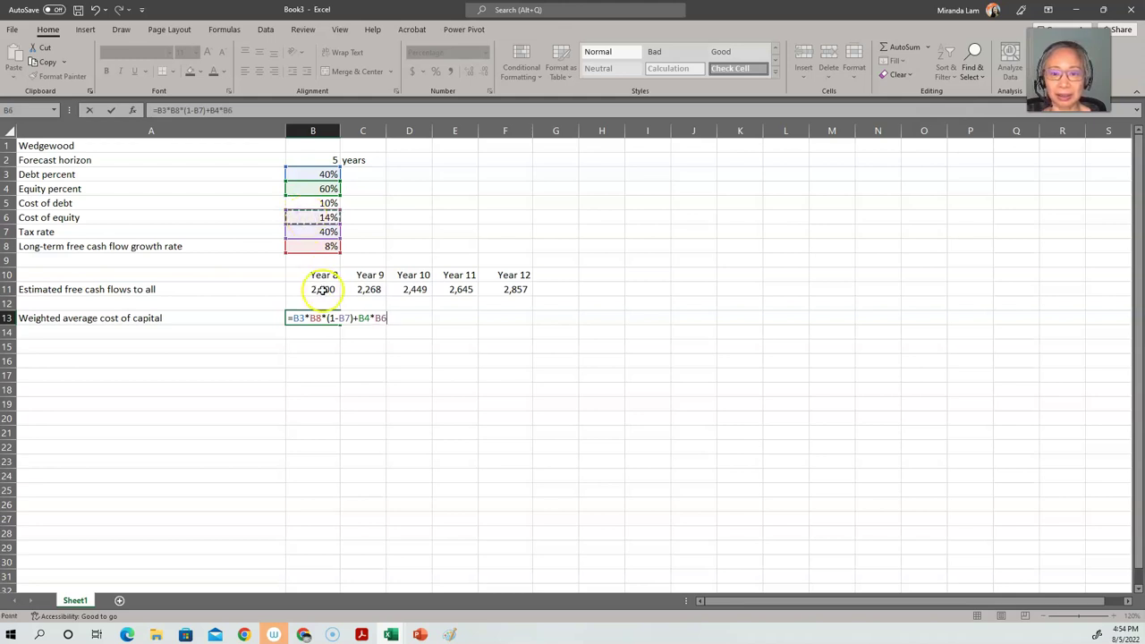
Replace the B8 reference in the B13 formula with the cost of debt in B5, giving =B3*B5*(1-B7)+B4*B6.
left_click(313, 319)
double_click(312, 319)
key("Delete")
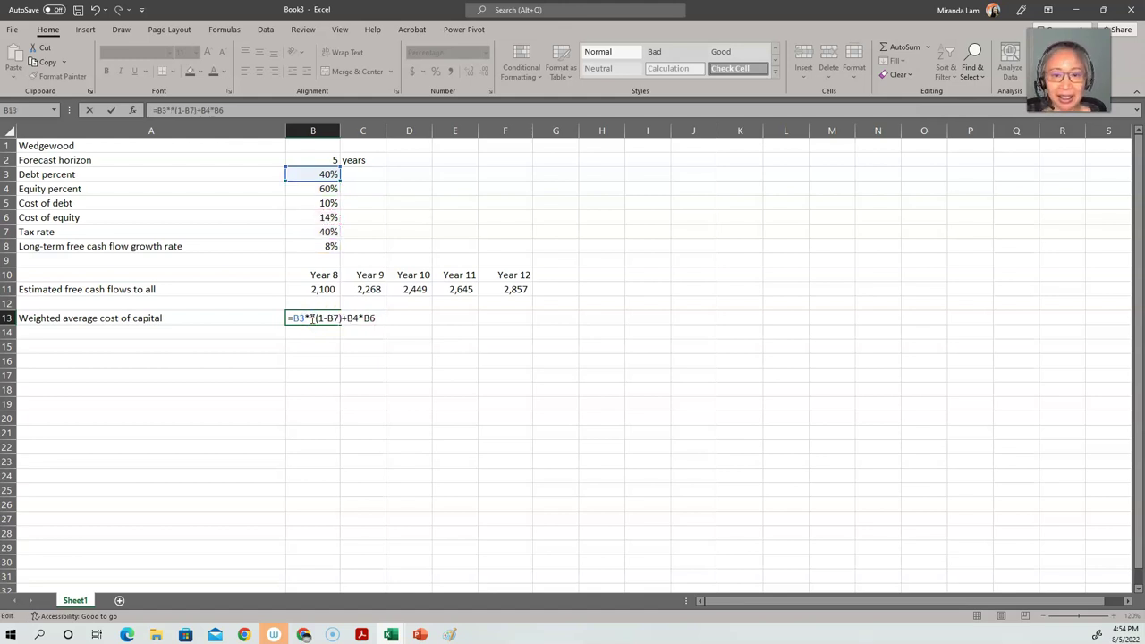
left_click(327, 201)
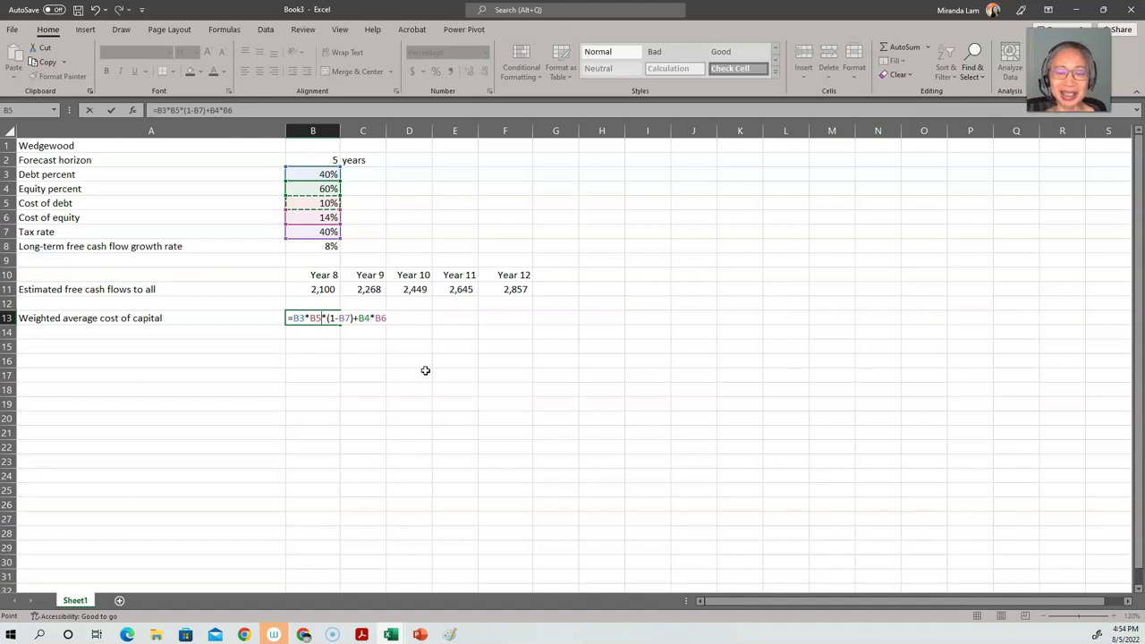
key("Return")
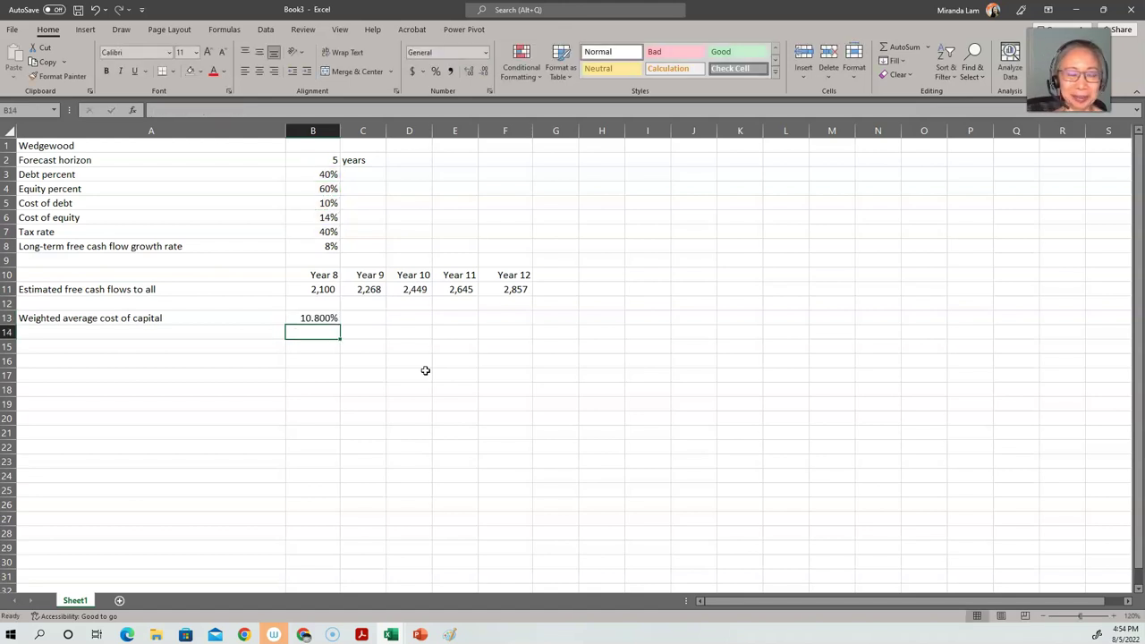
Enter the label "Continuing value in Year 12" in cell A14.
key("Left")
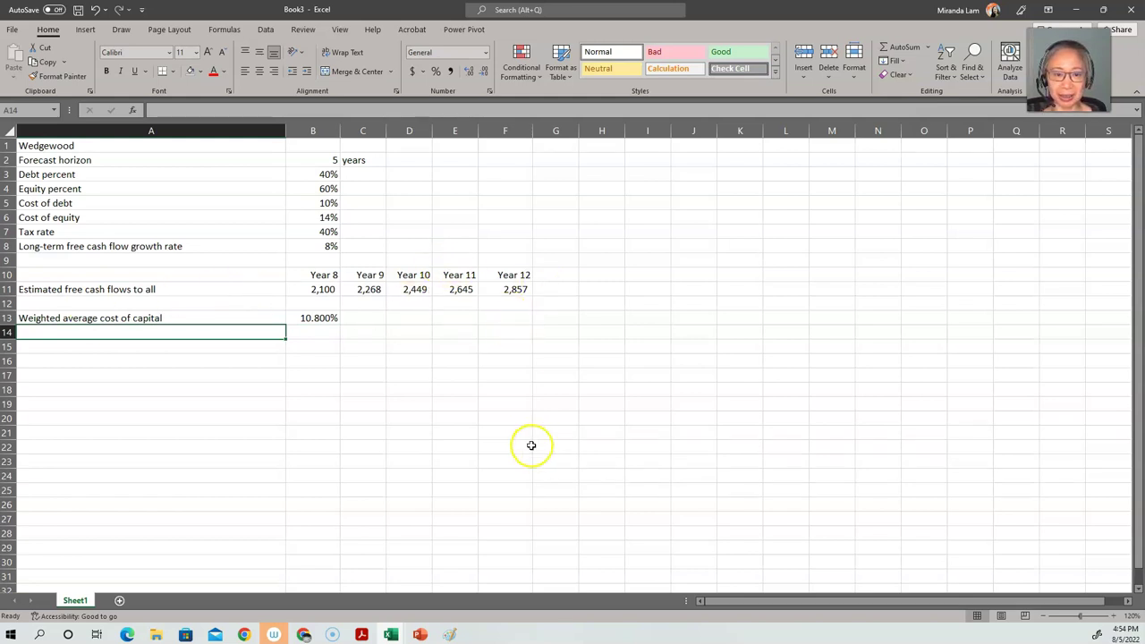
type("Con")
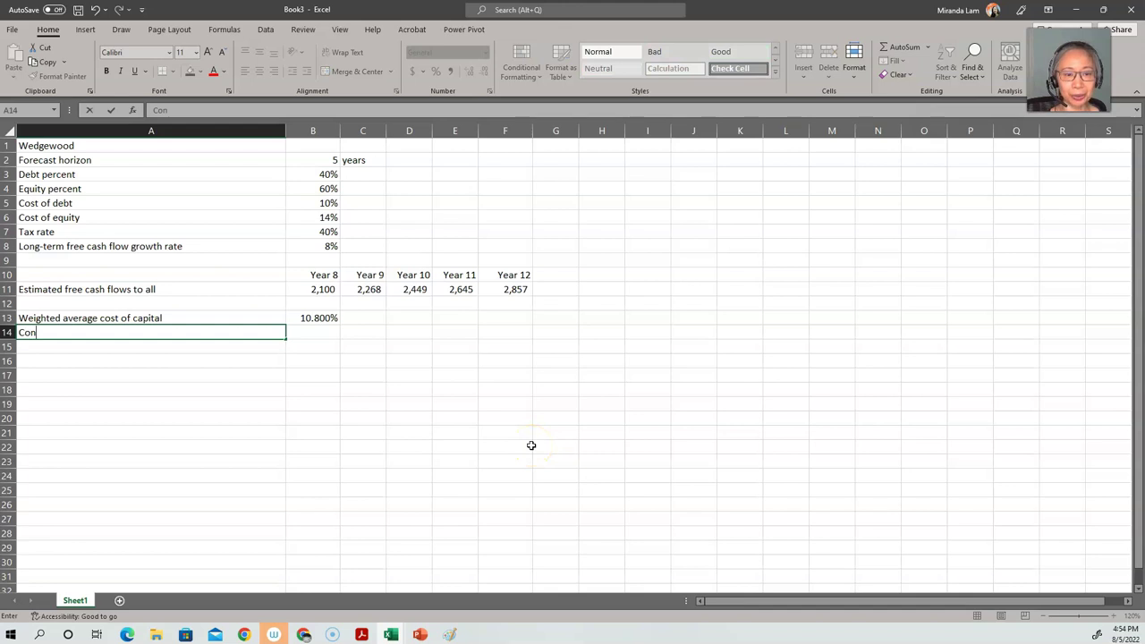
type("tinuing val")
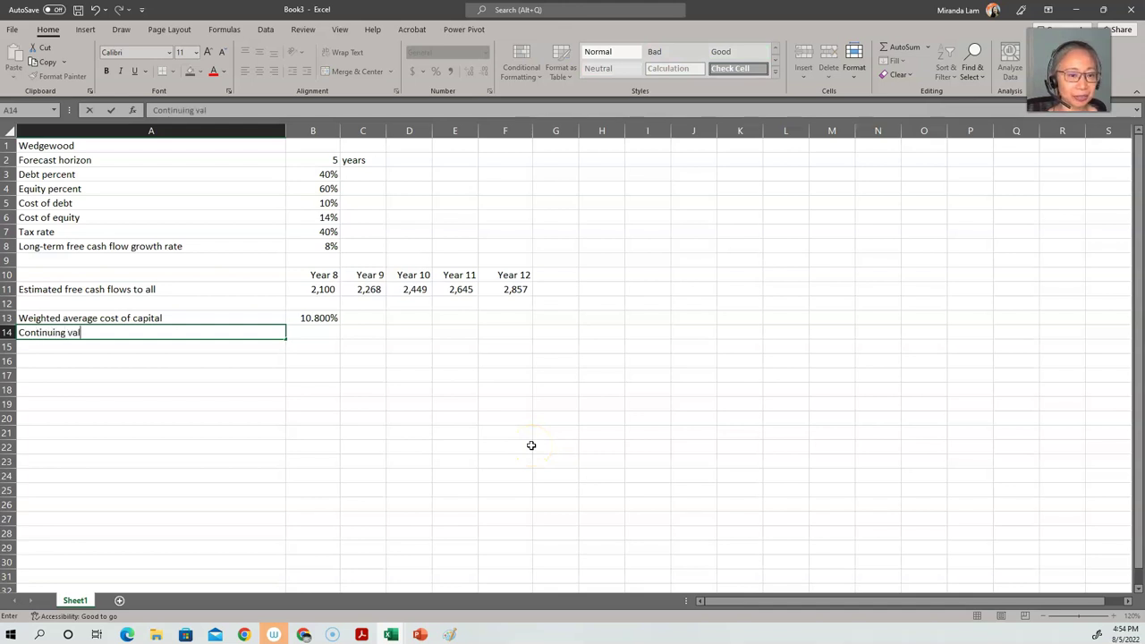
type("ue in ")
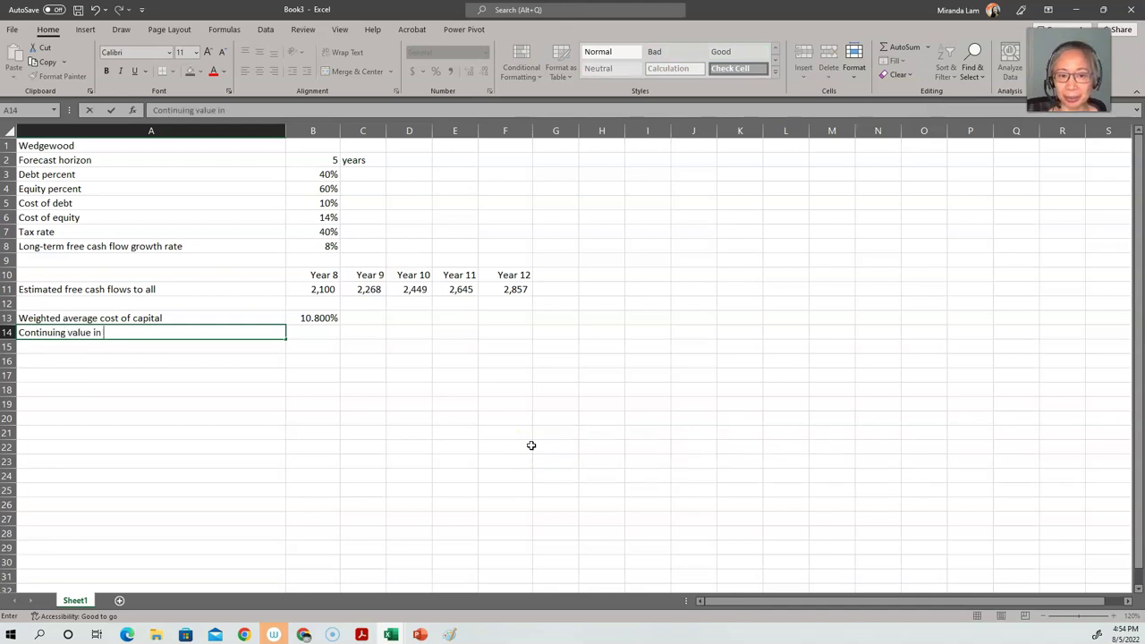
type("Year 12")
key("Return")
Build the continuing value formula =F11*(1+B8)/(B13-B8) in cell F14.
key("Up")
key("Right")
key("Right")
key("Right")
key("Right")
key("Right")
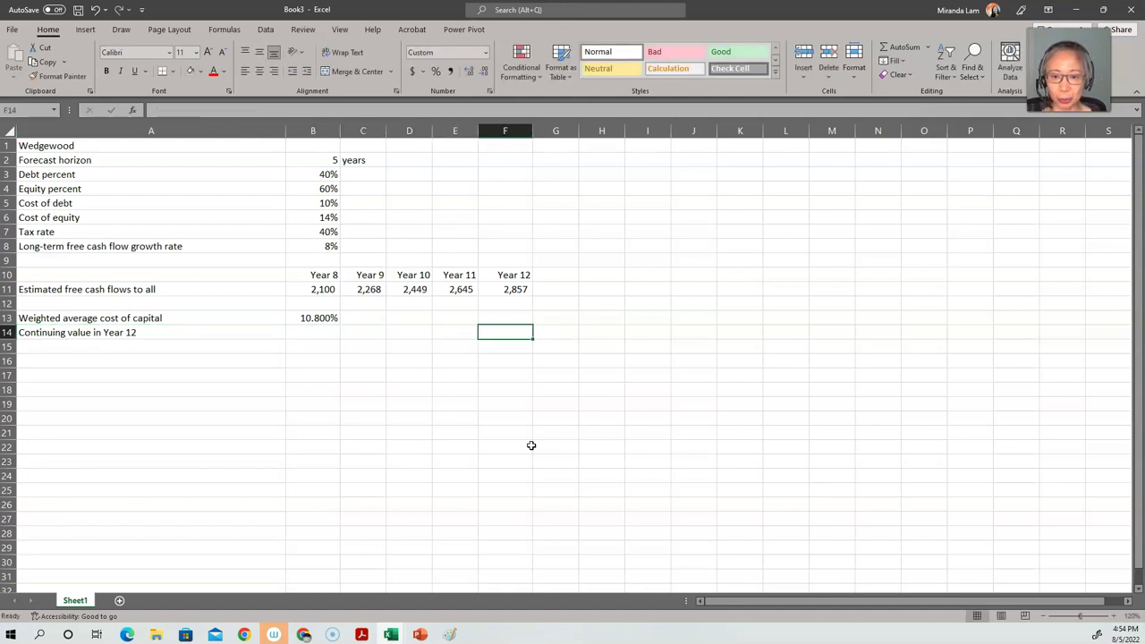
type("=")
key("Up")
key("Up")
key("Up")
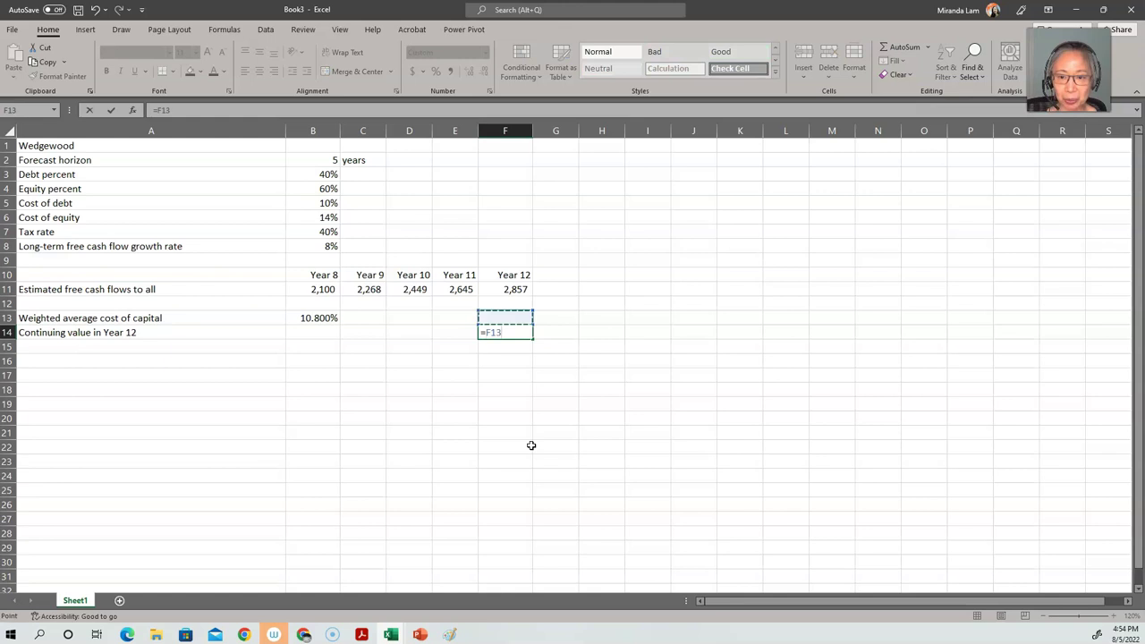
type("*(1+")
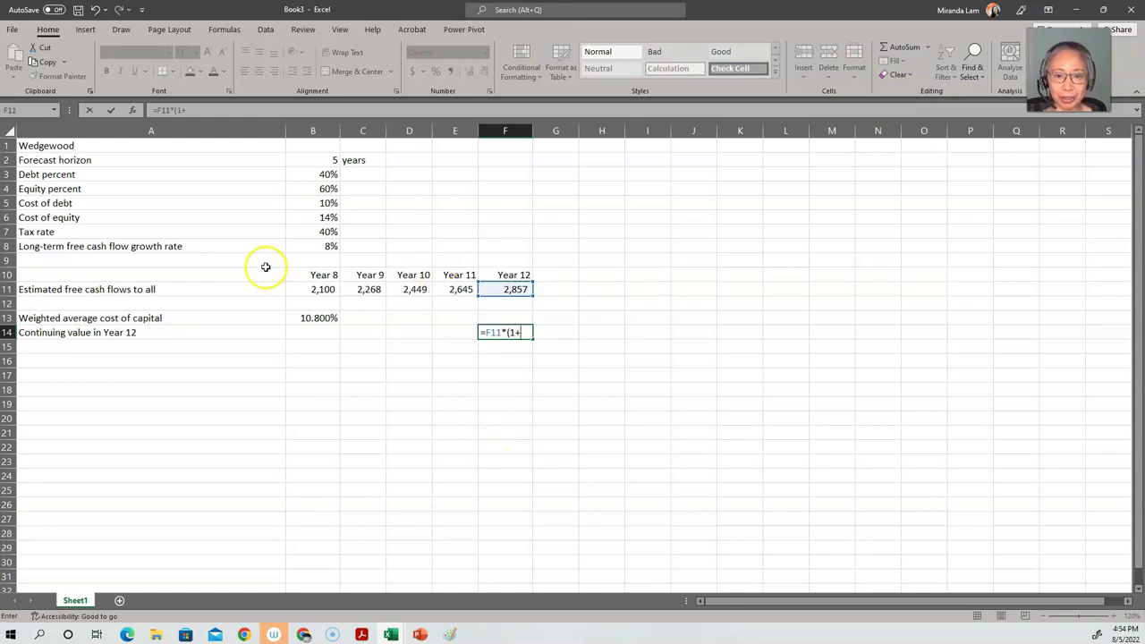
left_click(294, 248)
type(")")
type("/9")
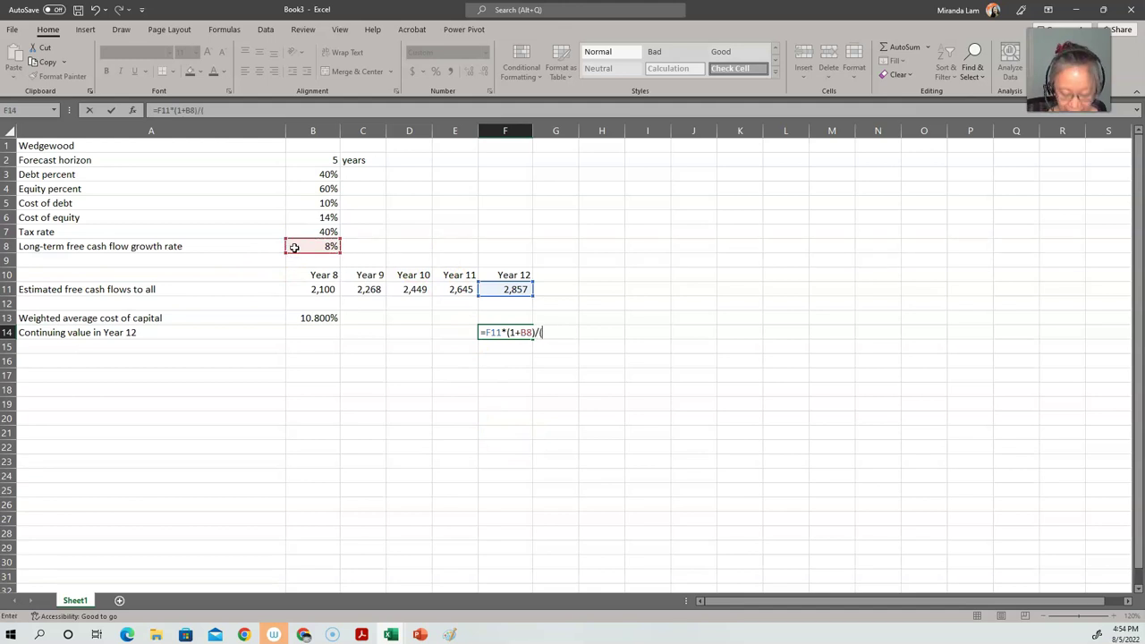
left_click(315, 317)
type("-")
left_click(308, 245)
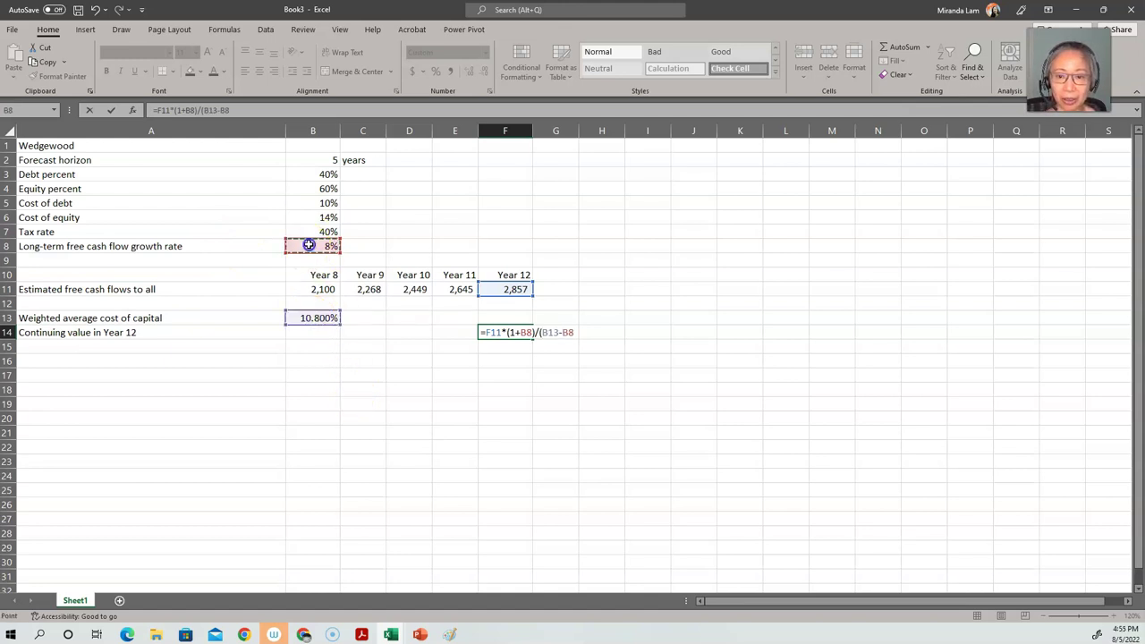
type(")")
key("Return")
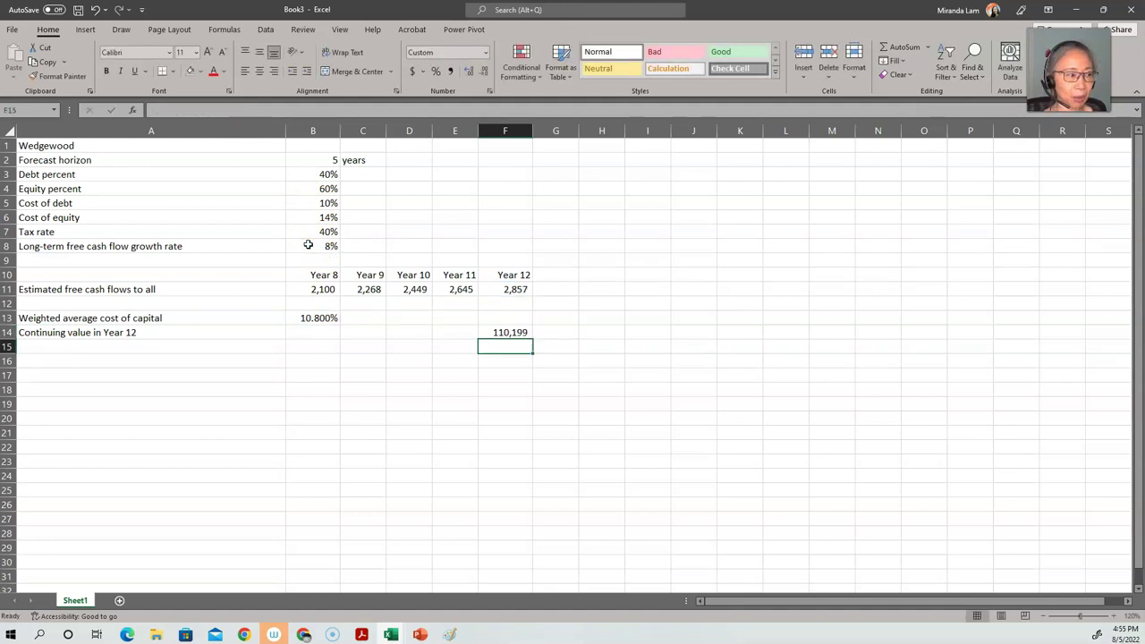
Enter the label "Total free cash flows to all stakeholders" in cell A15.
key("Home")
type("T")
key("BackSpace")
type("Total free cash flow")
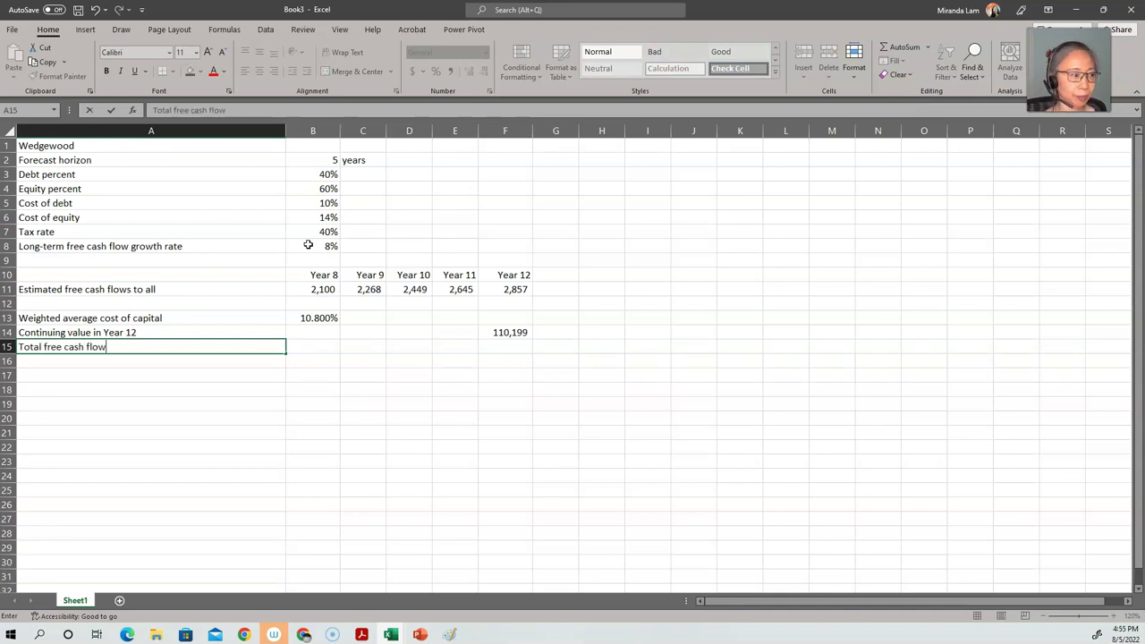
type("s to all st")
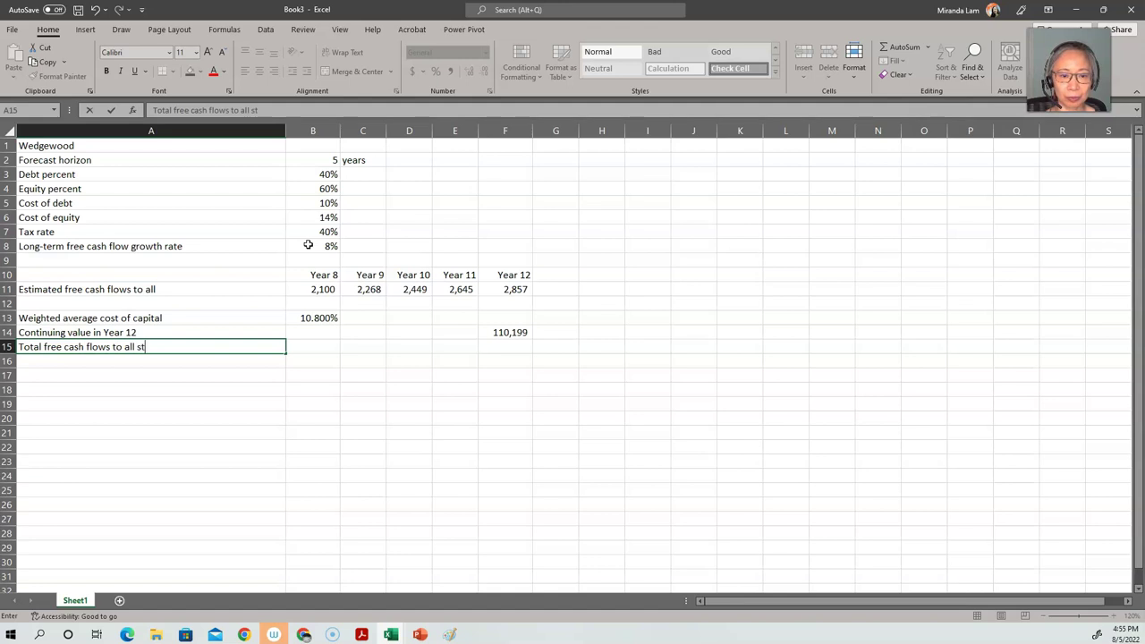
type("akeholders")
key("Return")
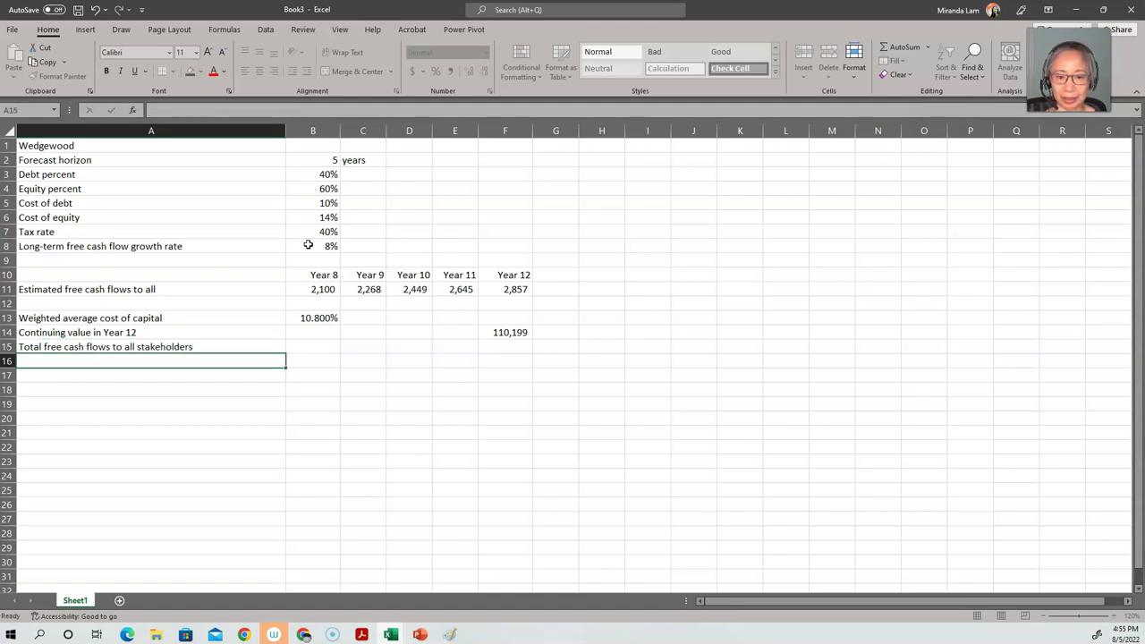
Build the Year 8 total free cash flow formula =B11+B14 in cell B15.
key("Up")
key("Right")
type("=")
key("Up")
key("Up")
key("Up")
key("Up")
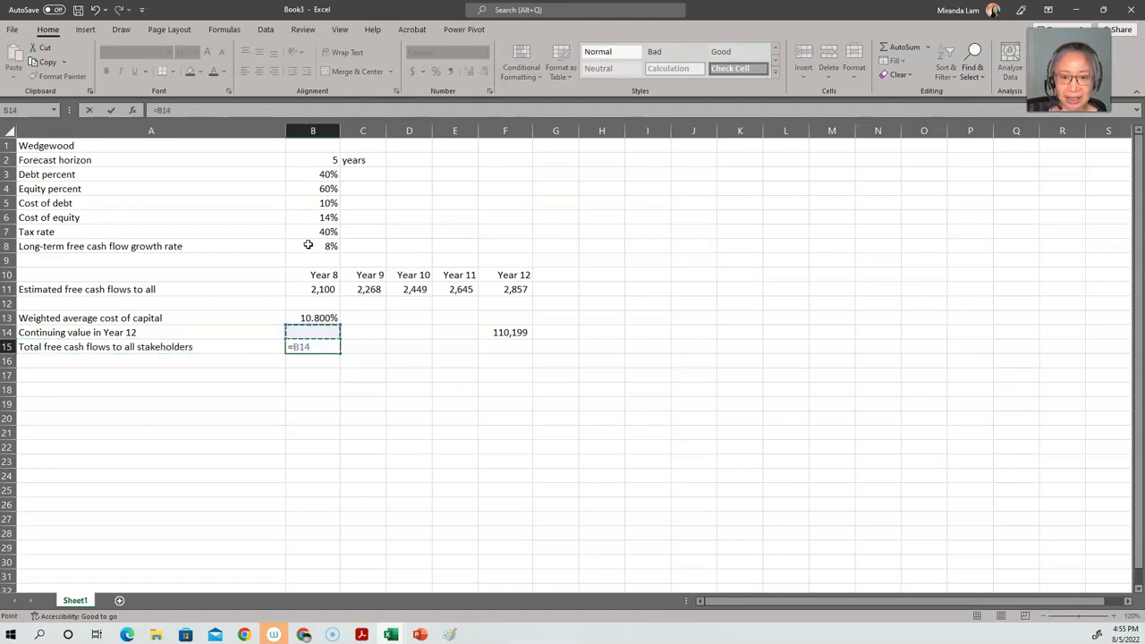
type("+")
key("Up")
key("Return")
Copy the B15 total formula across row 15 through cell F15 for Years 9 to 12.
key("Up")
key("ctrl+c")
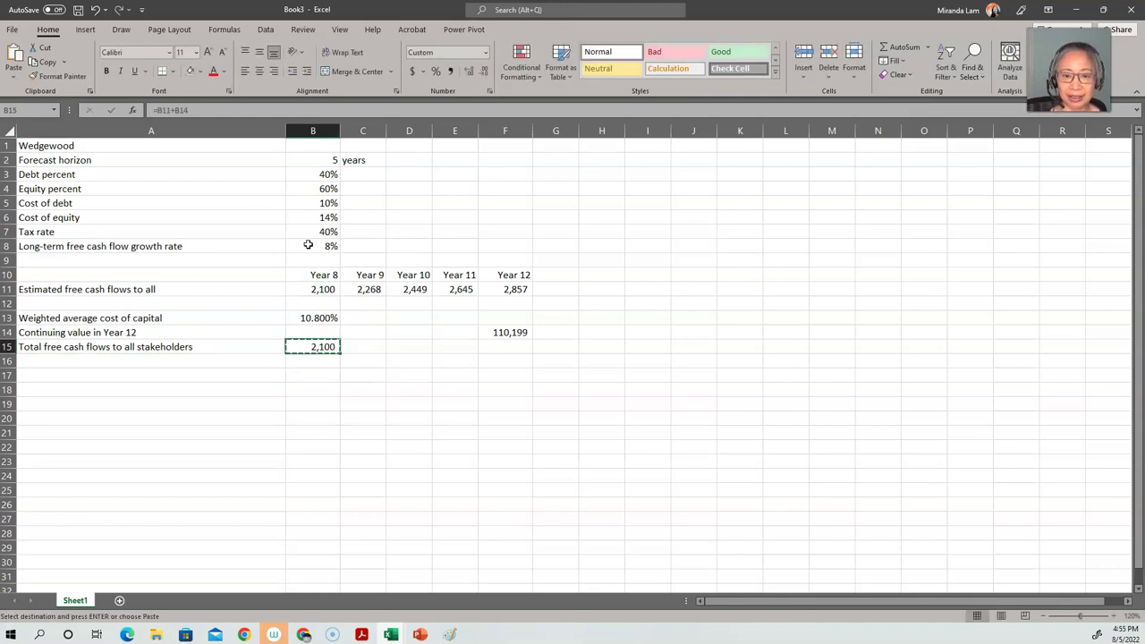
key("shift+Right")
key("shift+Right")
key("shift+Right")
key("shift+Right")
key("Return")
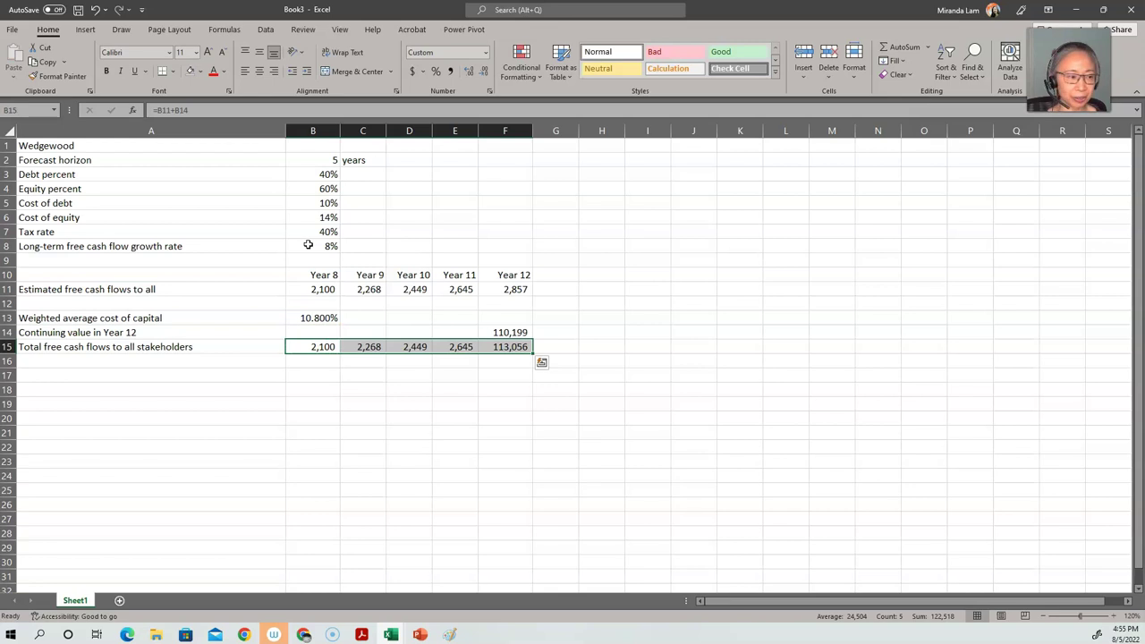
Enter the label "Present value of free cash flows to all stakeholders" in cell A16.
key("Left")
key("Down")
type("Present value of")
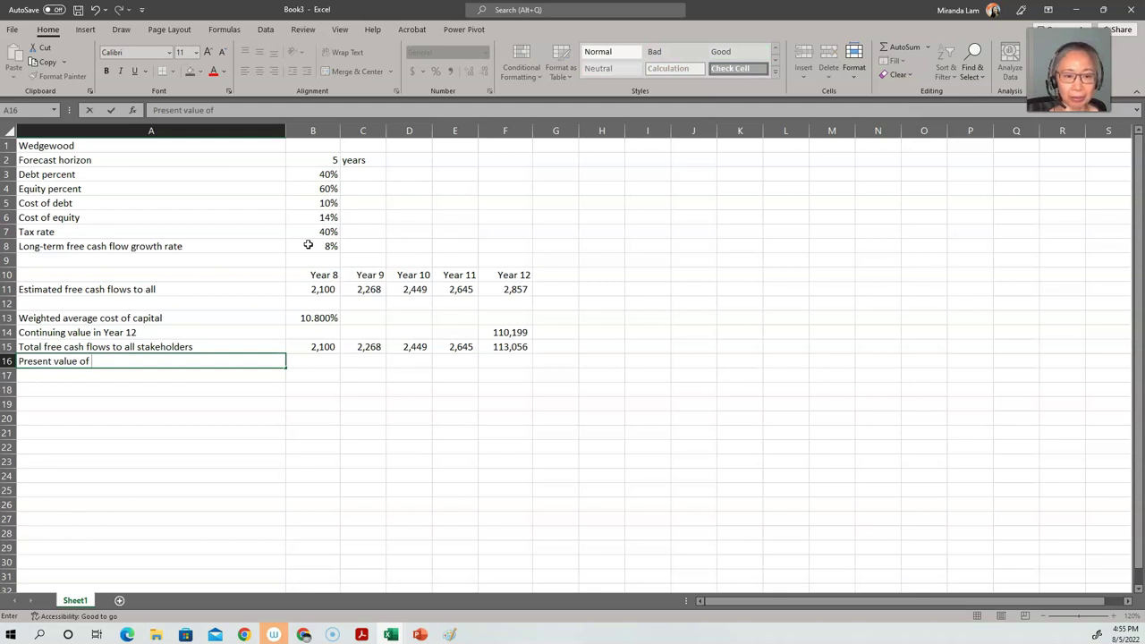
type(" free cash flows to all stakeholders")
key("Tab")
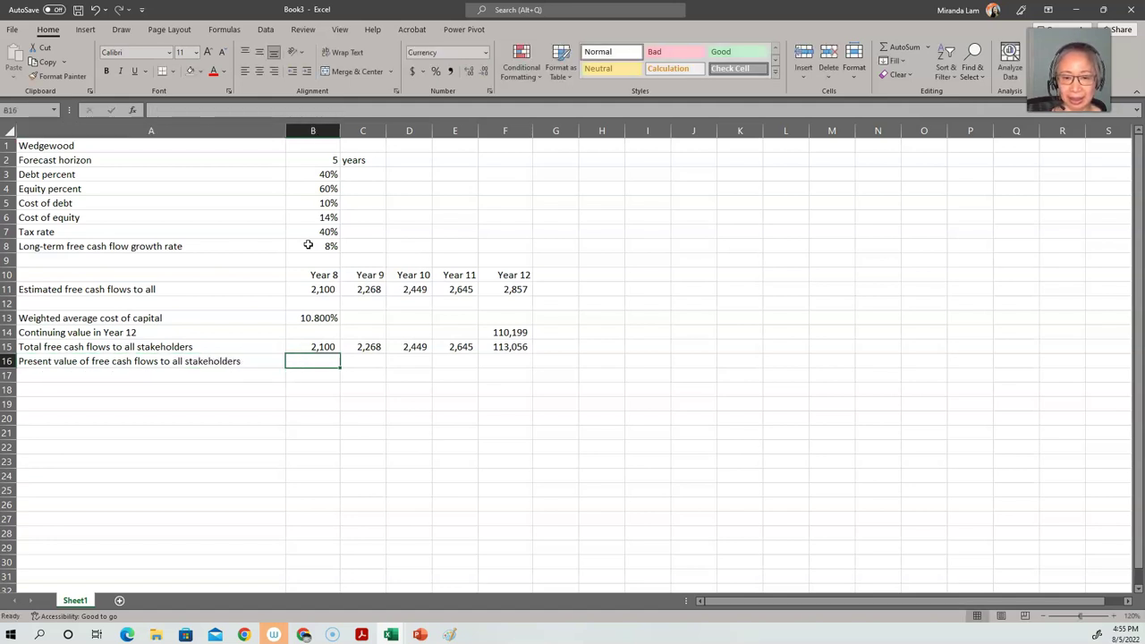
Calculate the present value in cell B16 with the formula =NPV(B13,B15:F15).
type("=npv(")
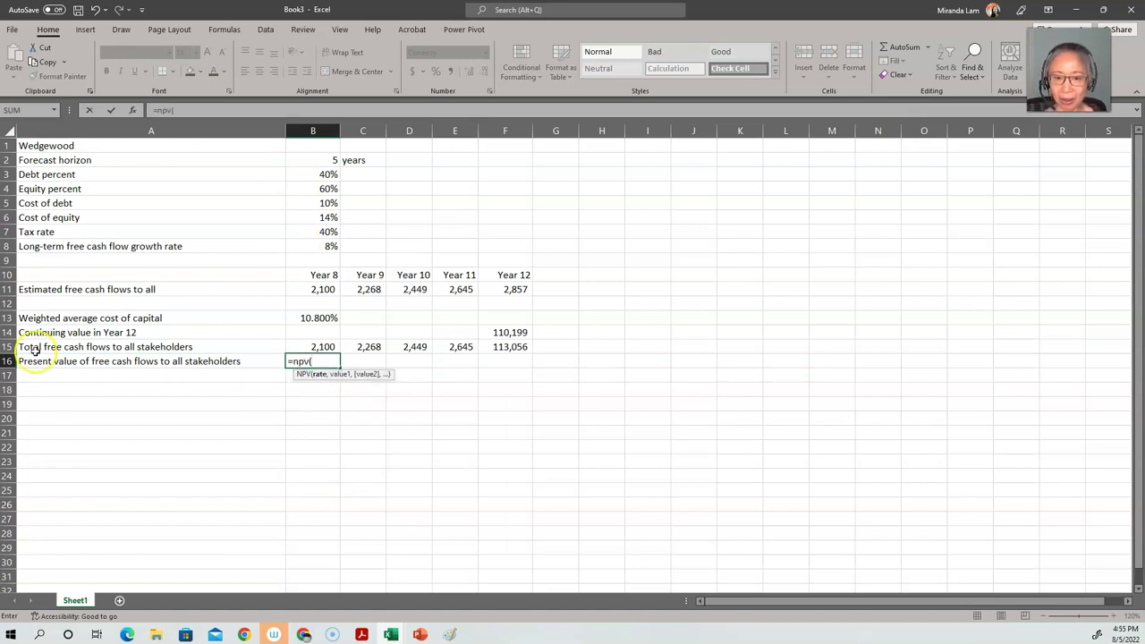
left_click(298, 318)
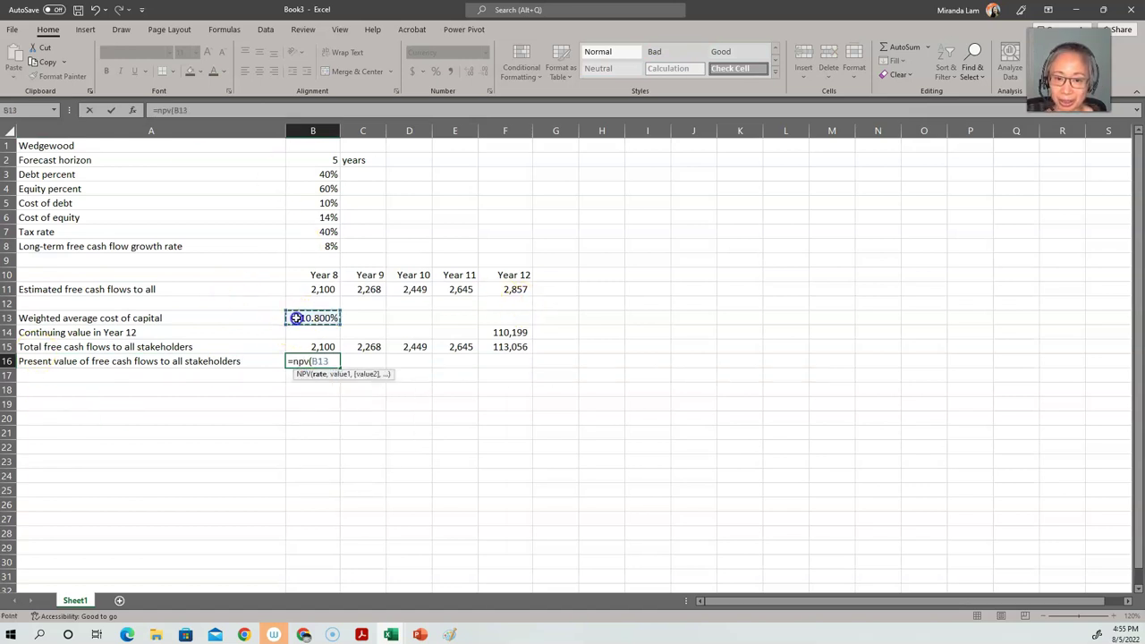
type(",")
key("Up")
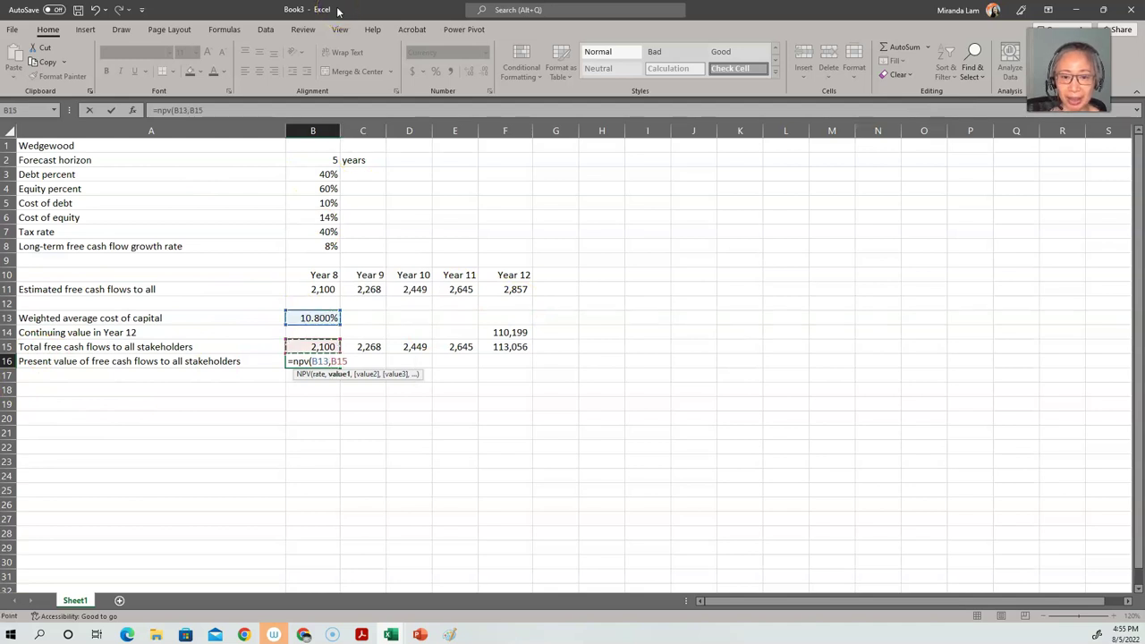
key("shift+Right")
key("shift+Right")
key("shift+Right")
key("shift+Right")
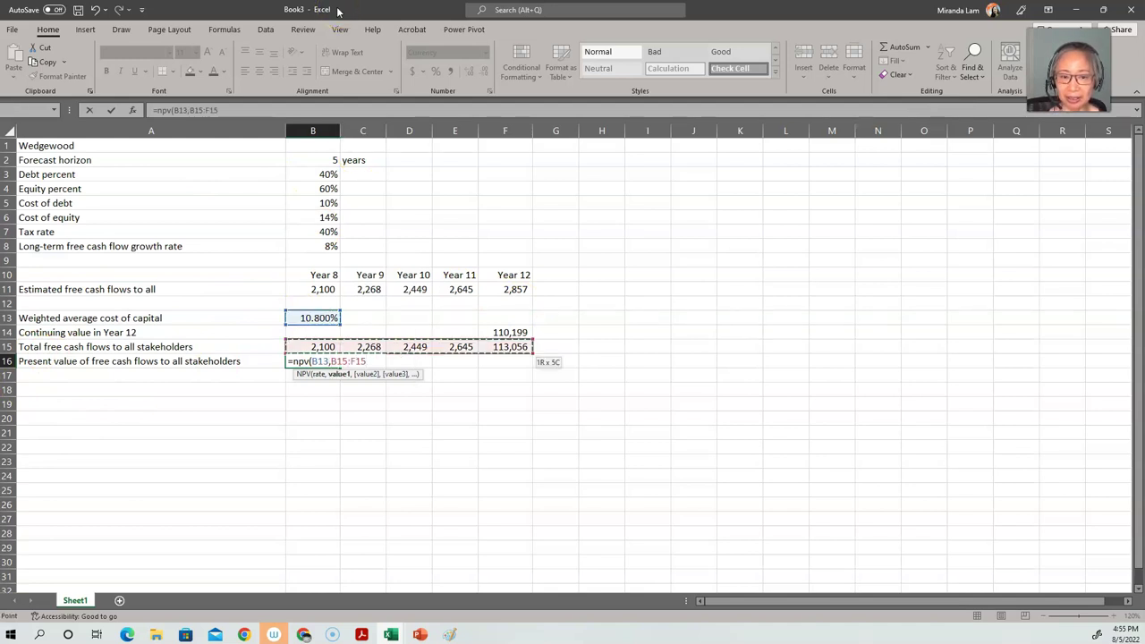
key("Return")
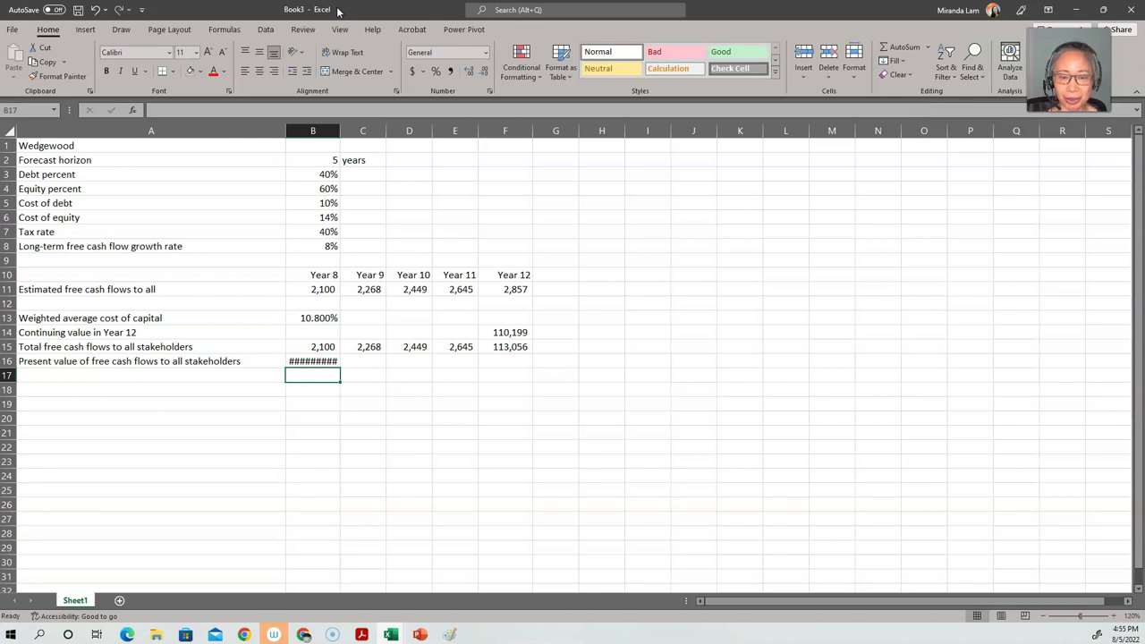
Autofit column B to the width of the present value in B16.
left_click(317, 358)
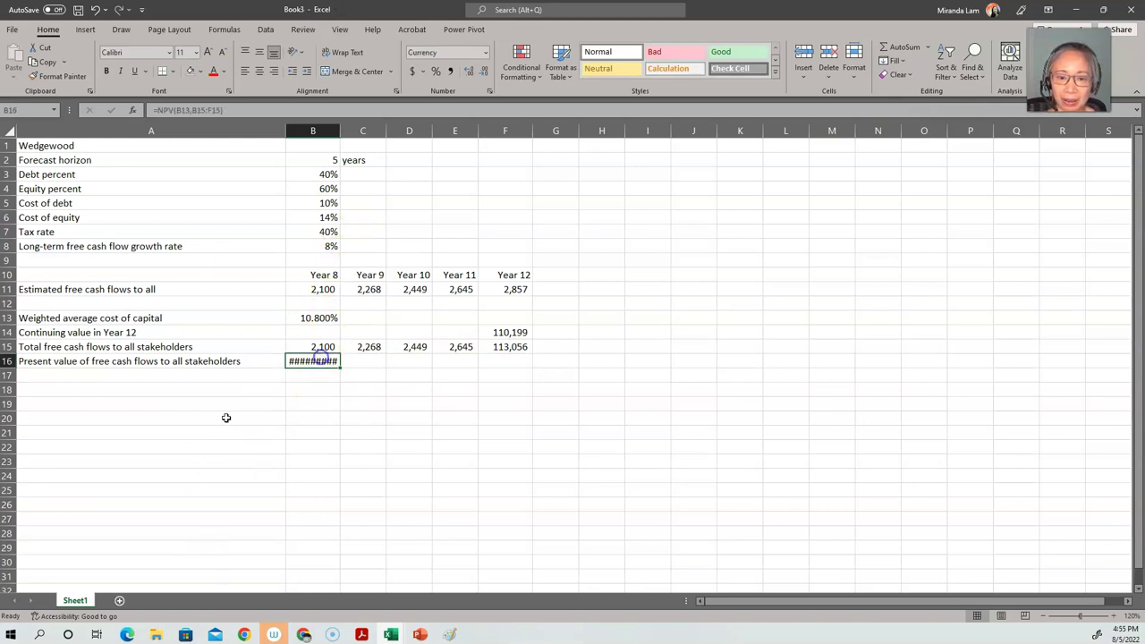
left_click(339, 129)
double_click(339, 130)
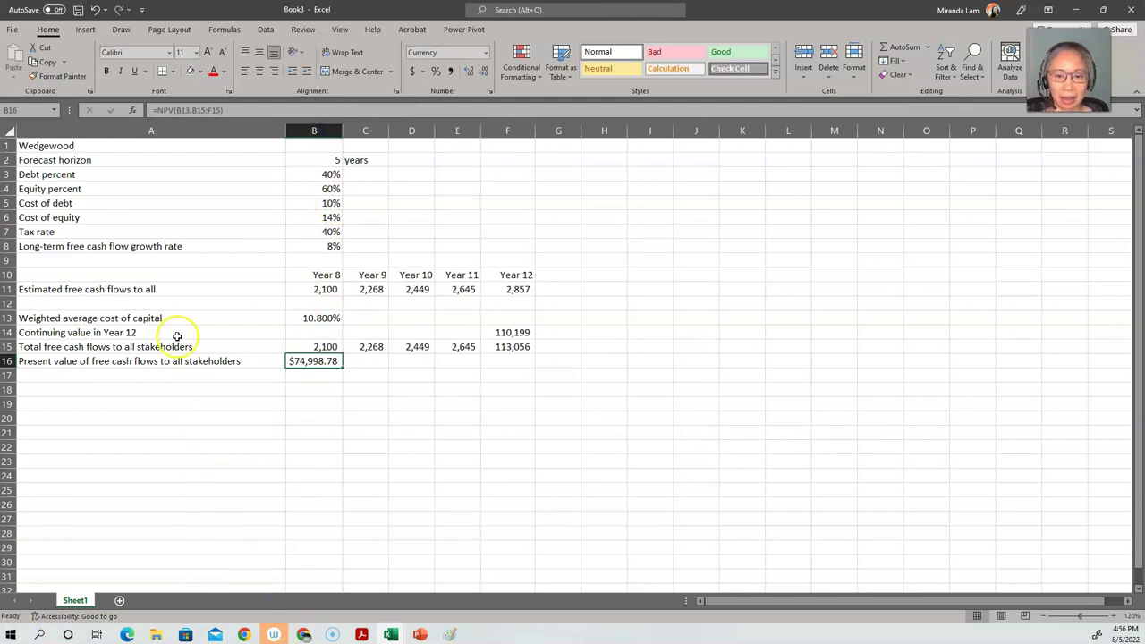
Append "(the firm)" to the present value label in cell A16.
left_click(103, 361)
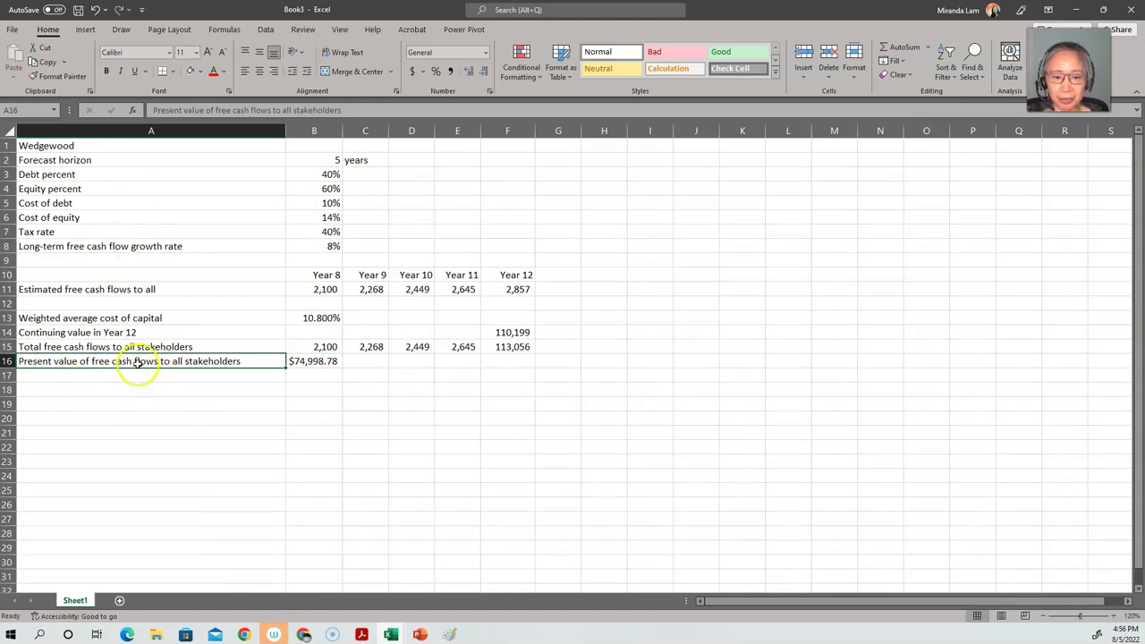
left_click(457, 110)
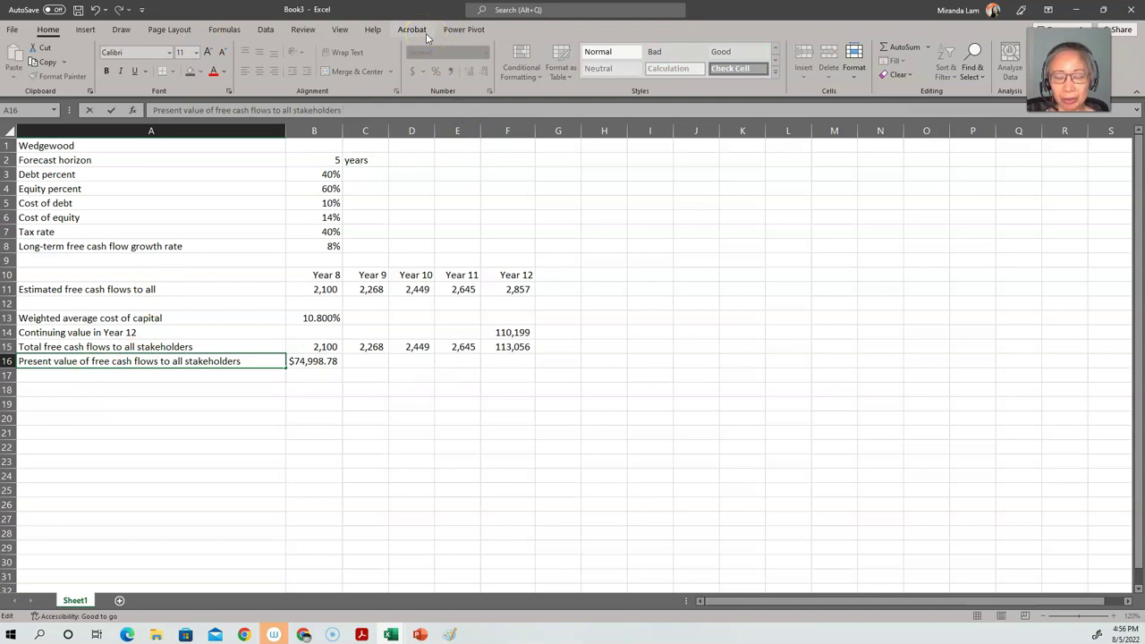
type("(the firm)")
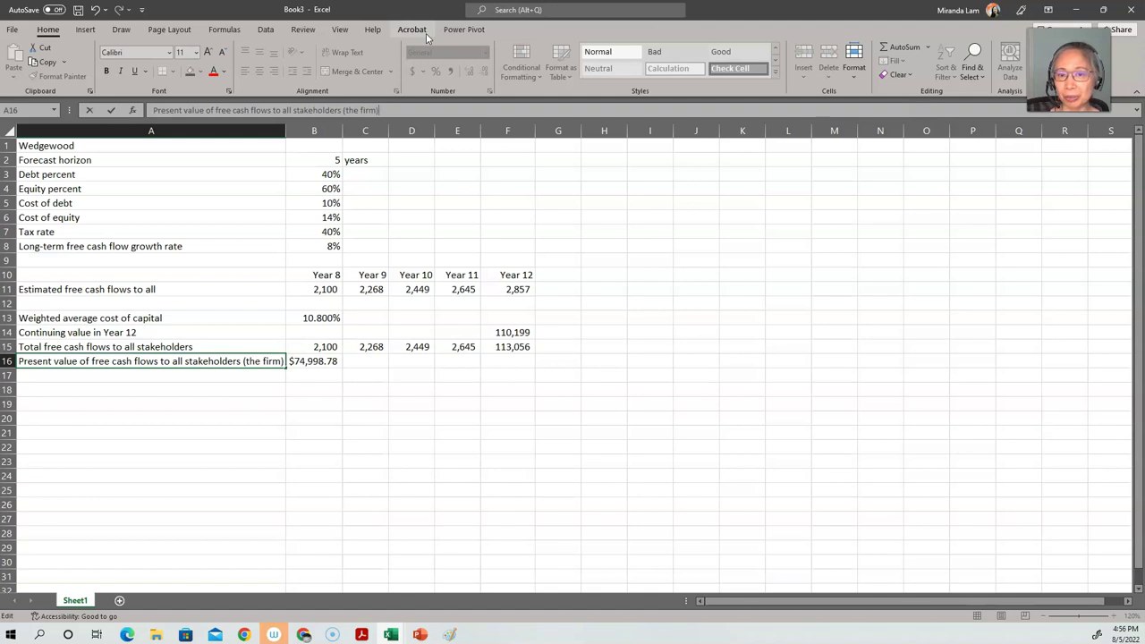
key("Return")
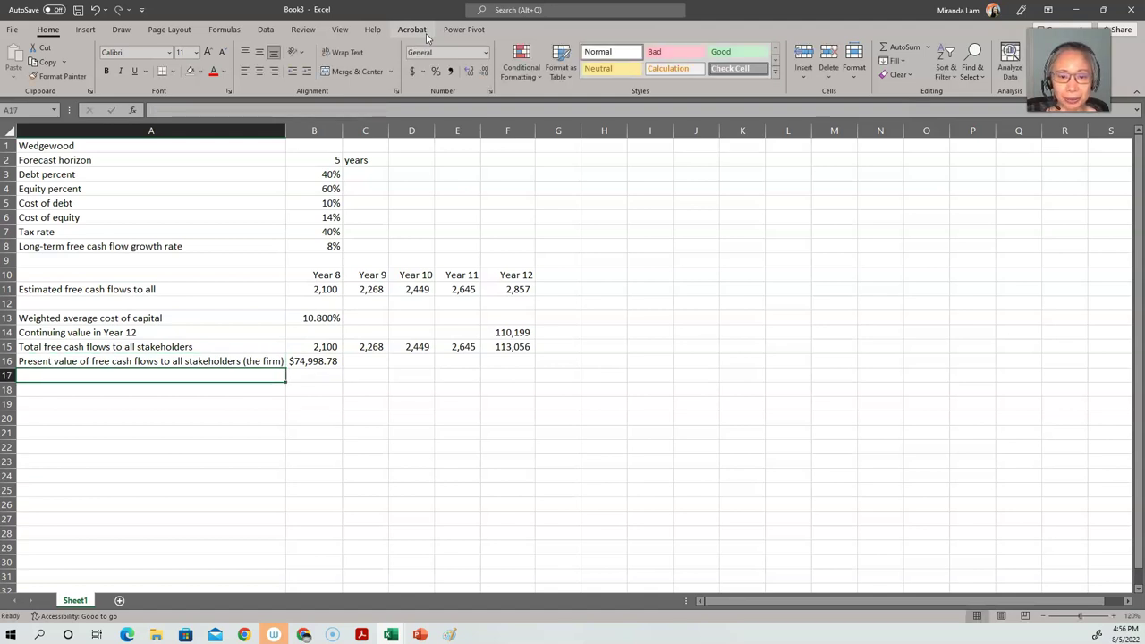
Enter the label "Debt in Year 8" in cell A18, leaving row 17 blank.
key("Down")
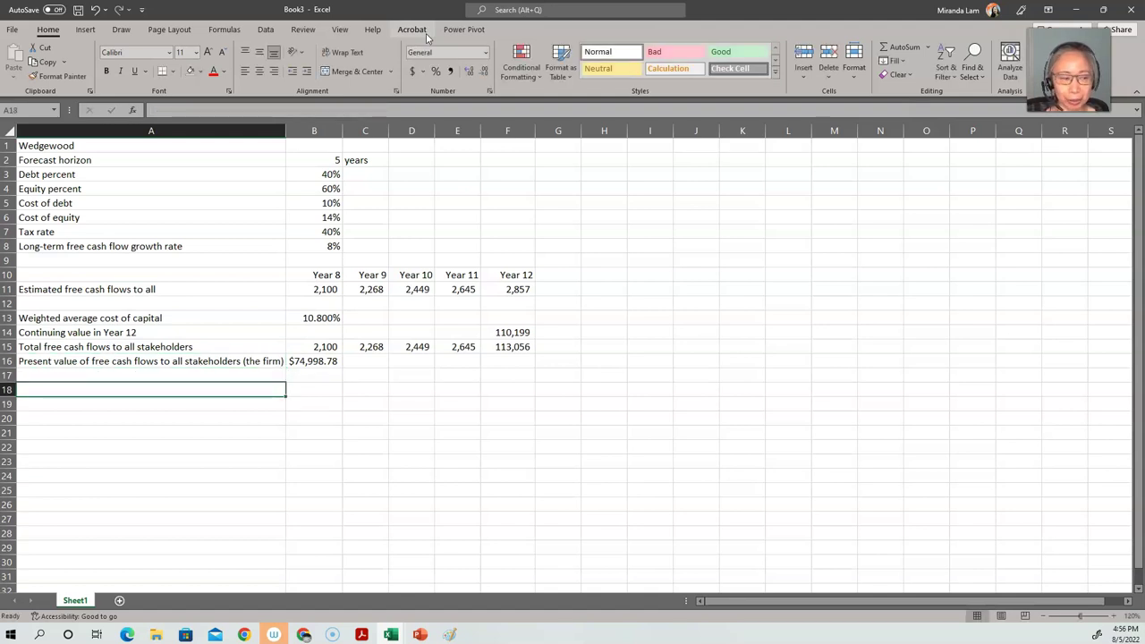
type("Debt")
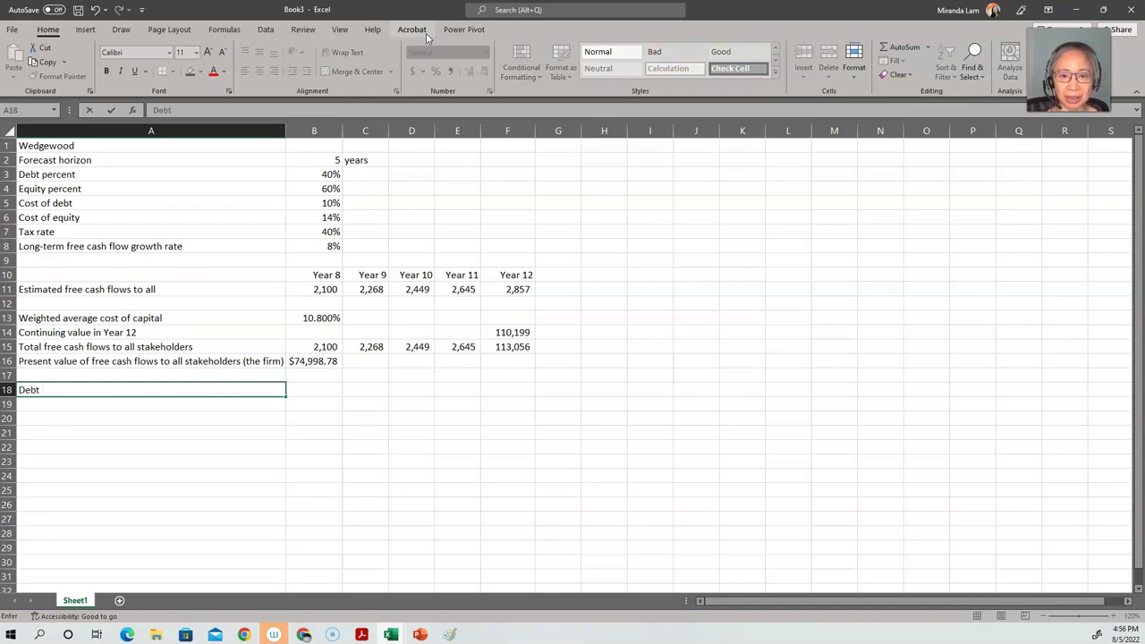
type("at t")
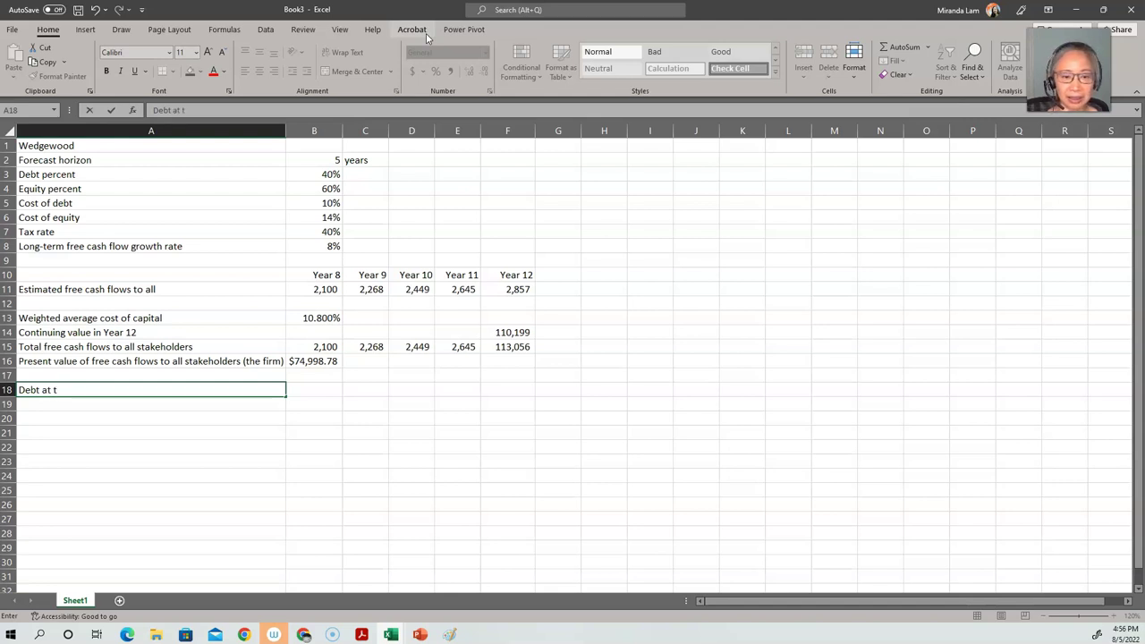
key("BackSpace")
key("BackSpace")
type("in Year 8")
key("ctrl+Return")
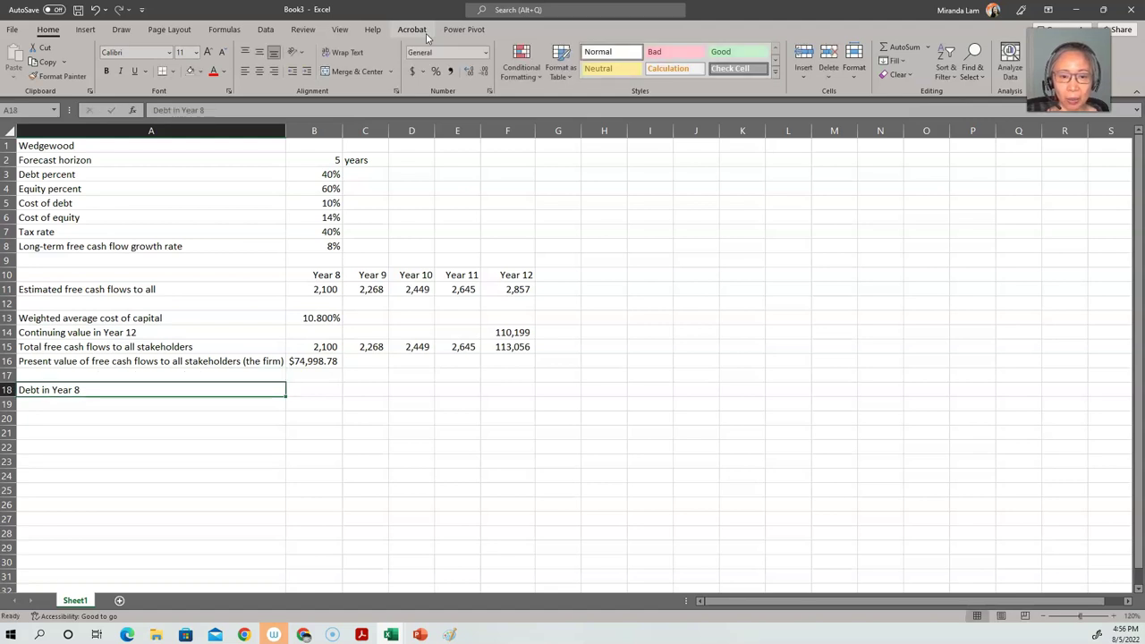
Reword the label in cell A18 to "Debt at the beginning of Year 8".
key("F2")
key("Left")
key("Left")
key("Left")
type("at the beginning of")
key("Delete")
key("Delete")
key("Delete")
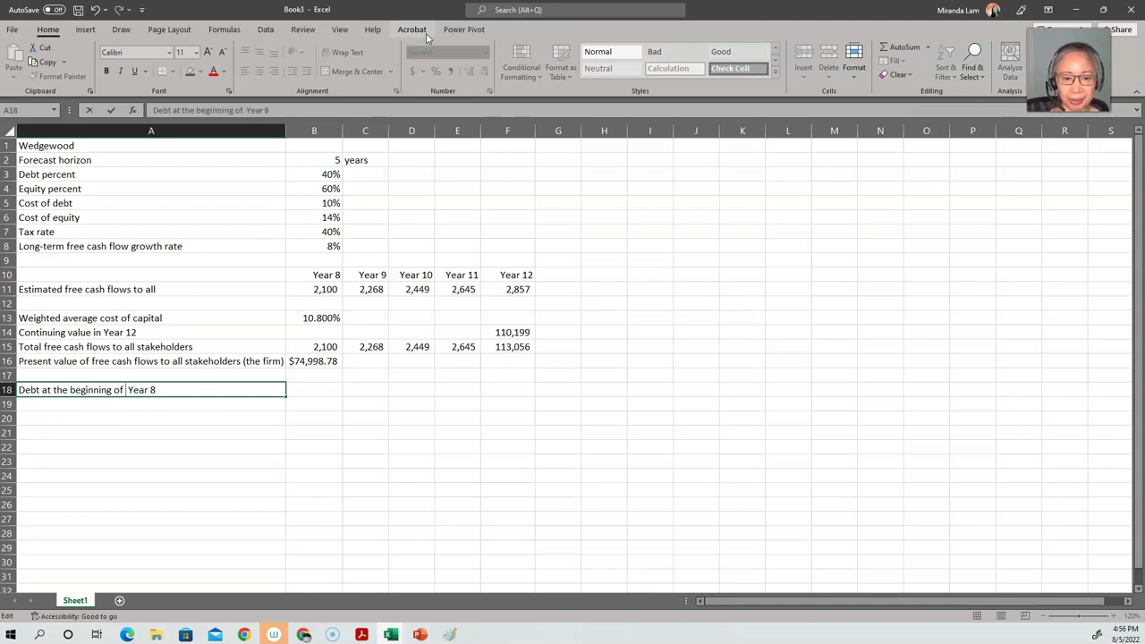
key("Return")
Append "at the beginning of Yea r8" to the present value label in cell A16.
key("Up")
key("Up")
key("Up")
key("F2")
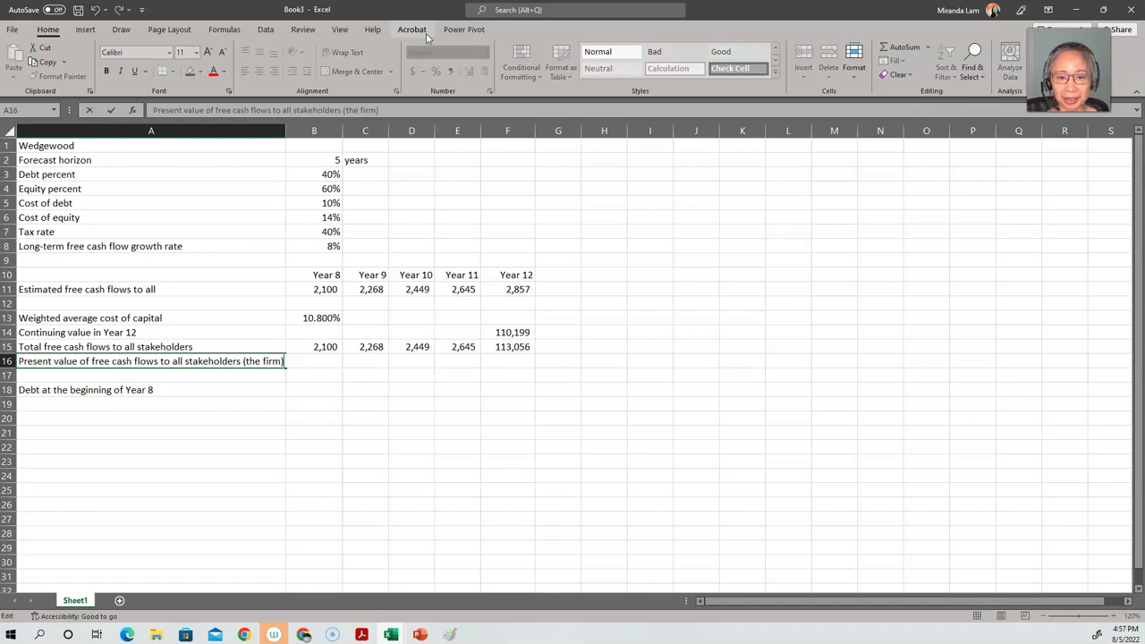
type("at the be")
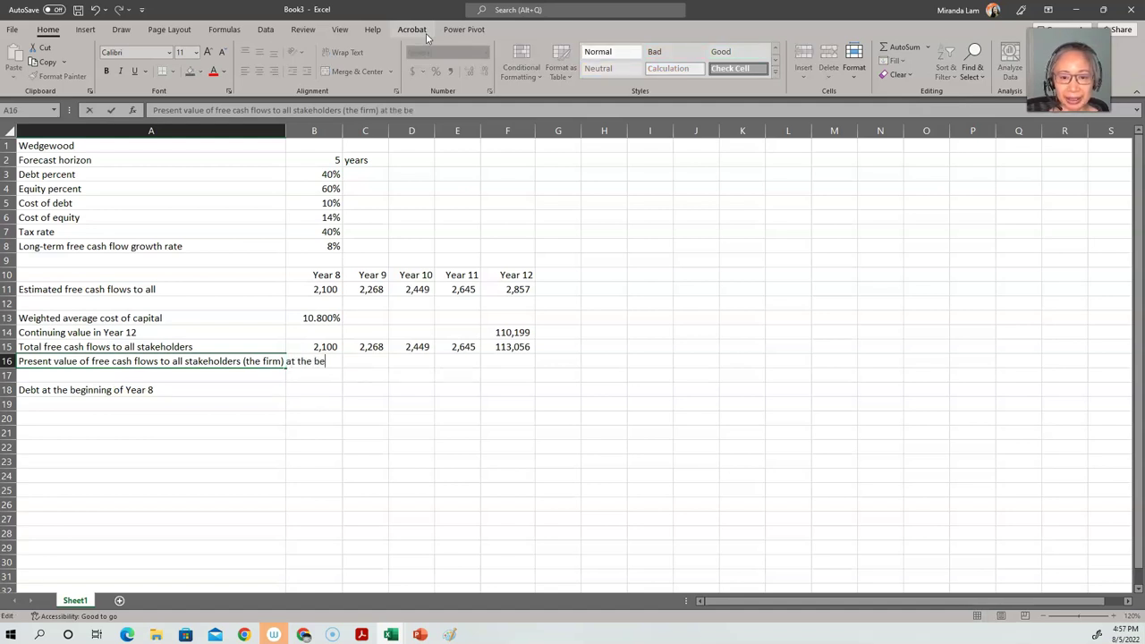
type("ginning of Yea r8")
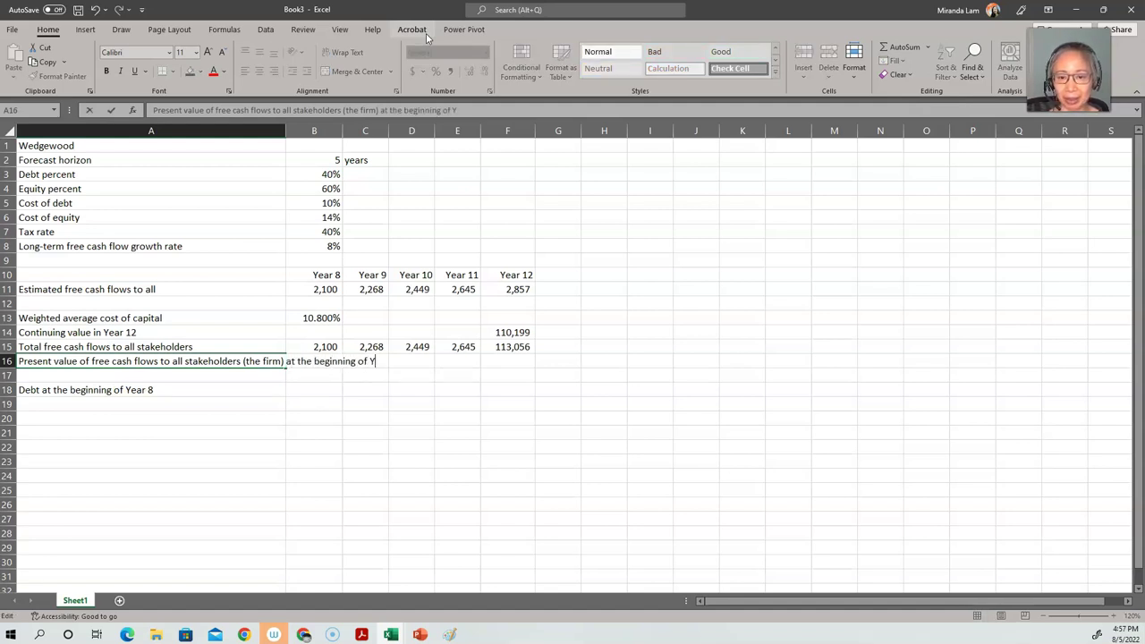
key("Return")
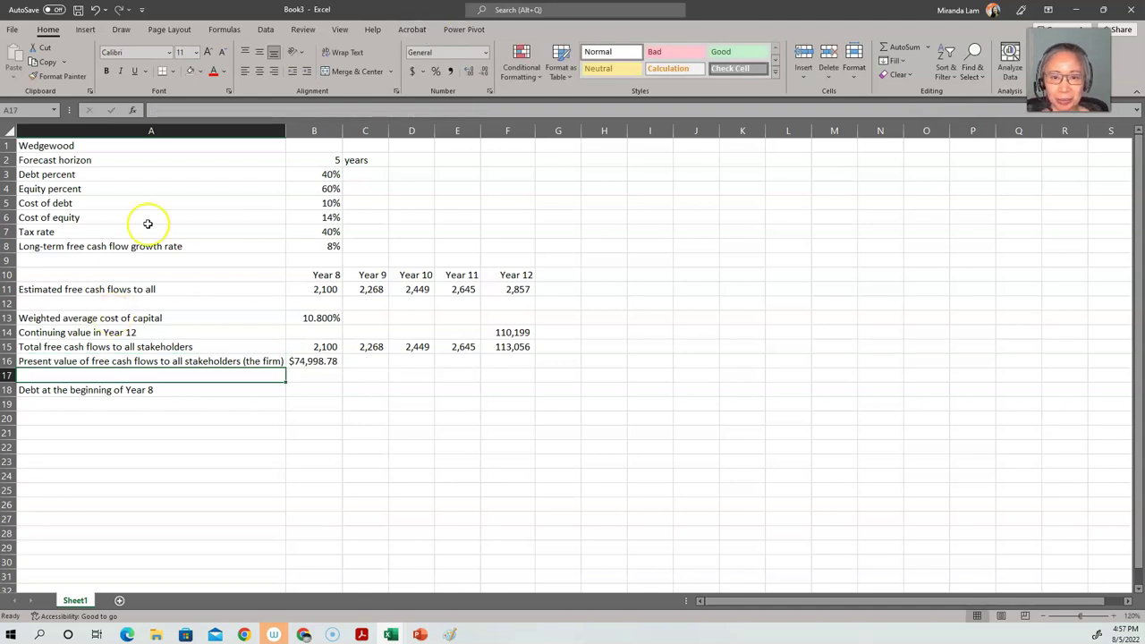
Auto-fit column A's width to its labels and correct the end of the label in A16 to "Year 8".
double_click(284, 129)
key("Up")
key("F2")
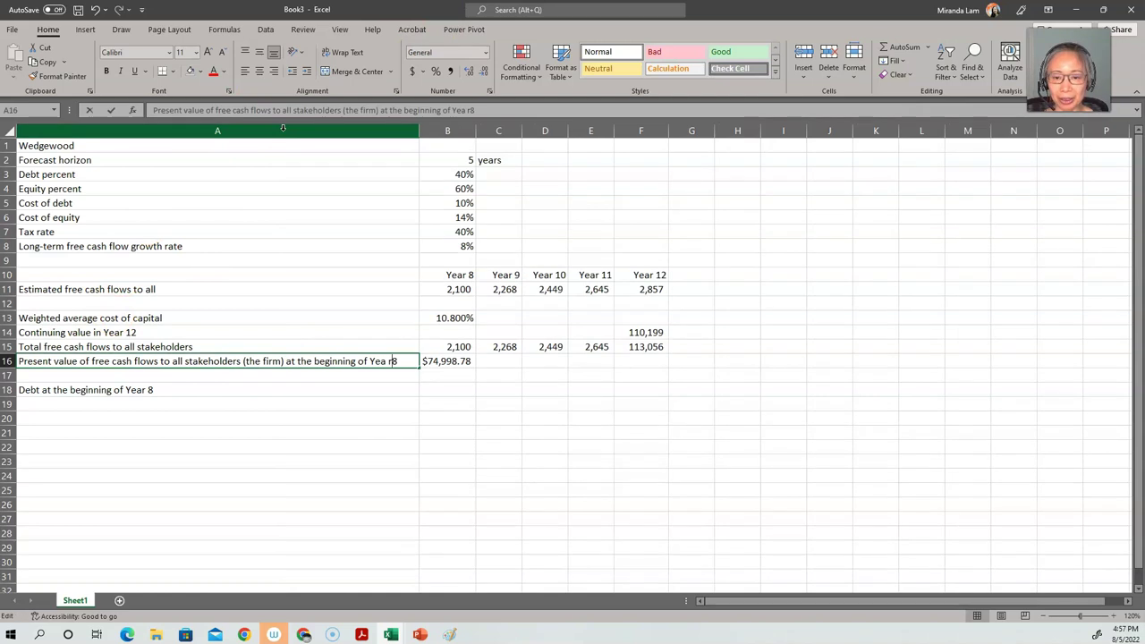
key("Left")
key("Left")
key("Left")
key("Delete")
key("Right")
key("Return")
Calculate the debt at the beginning of Year 8 in B18 as the firm's present value times the debt percent (=B16*B3).
key("Down")
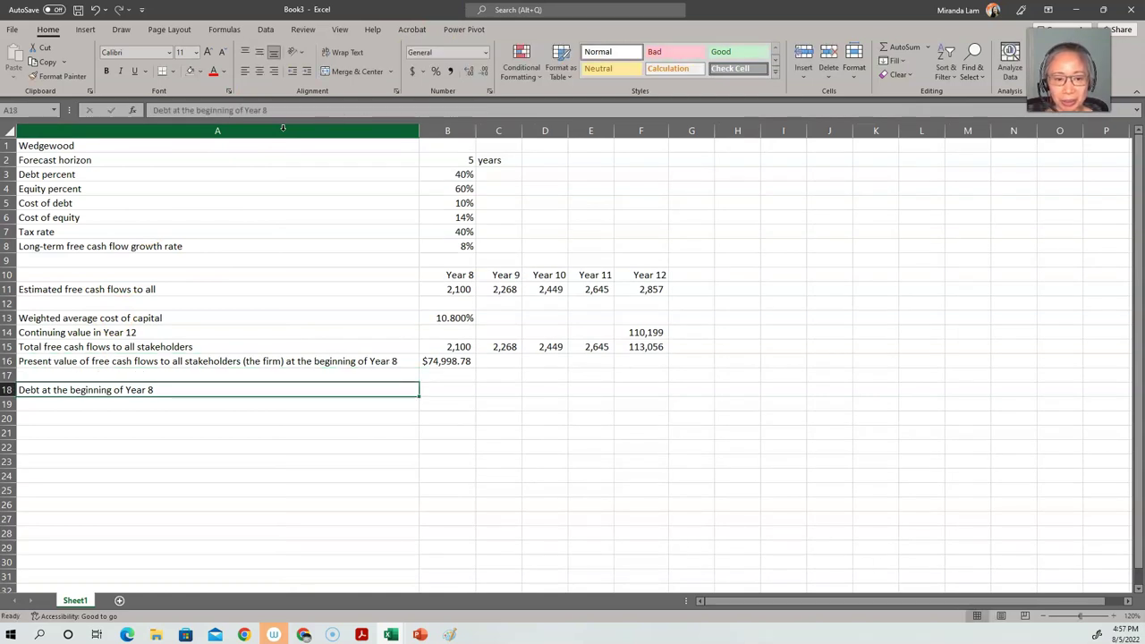
key("Right")
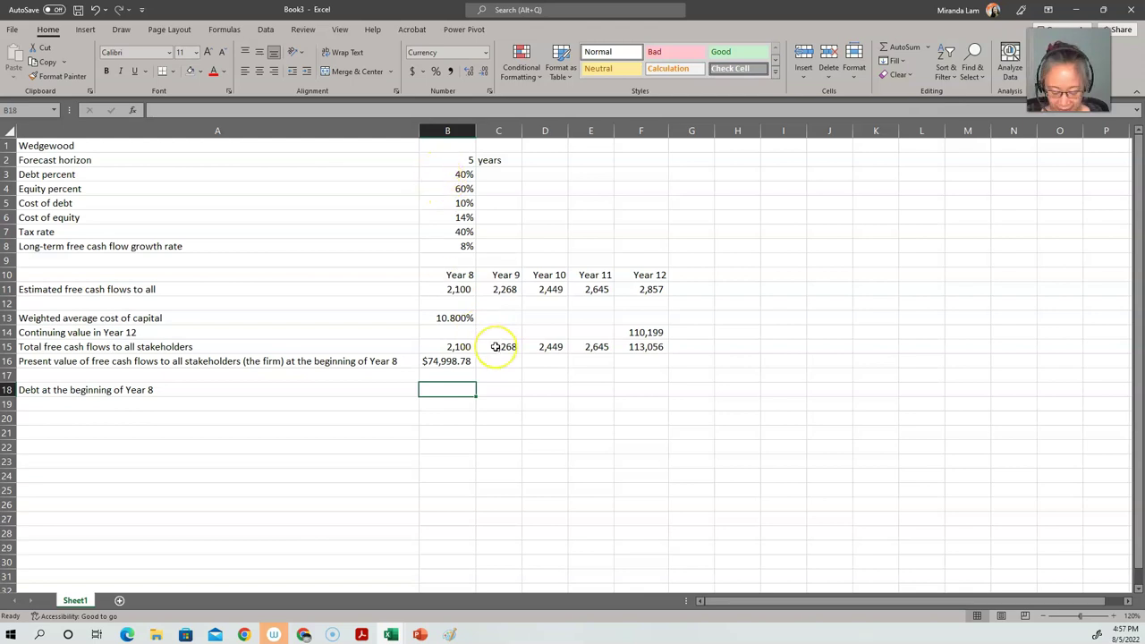
type("=")
key("Up")
key("Up")
type("*")
left_click(464, 173)
key("Return")
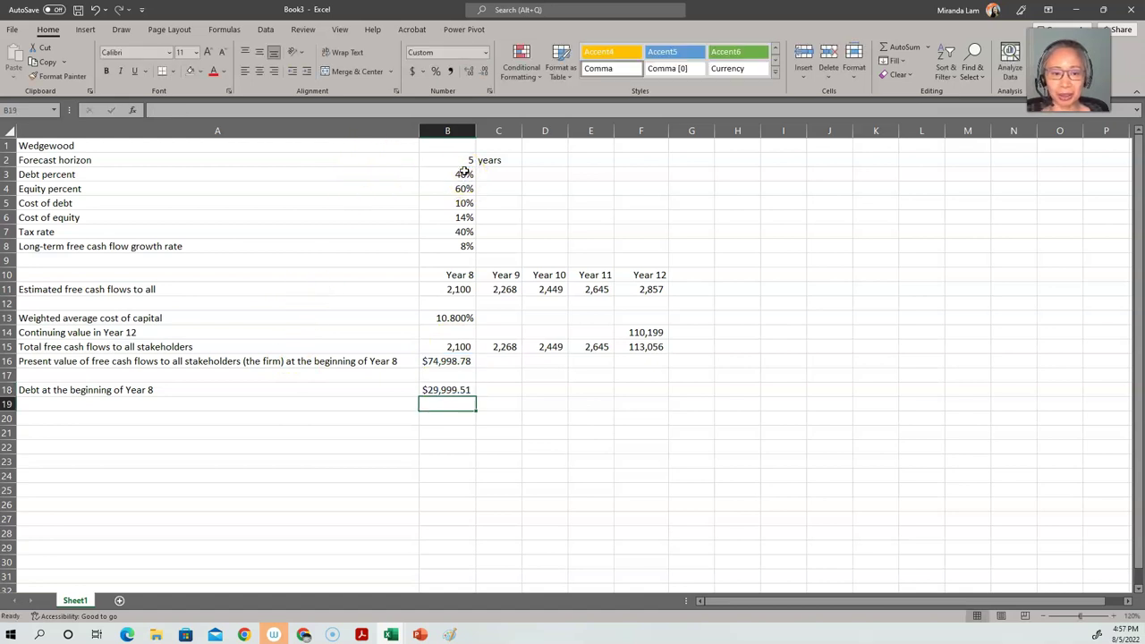
Enter the label "Interest costs" in cell A19.
key("Left")
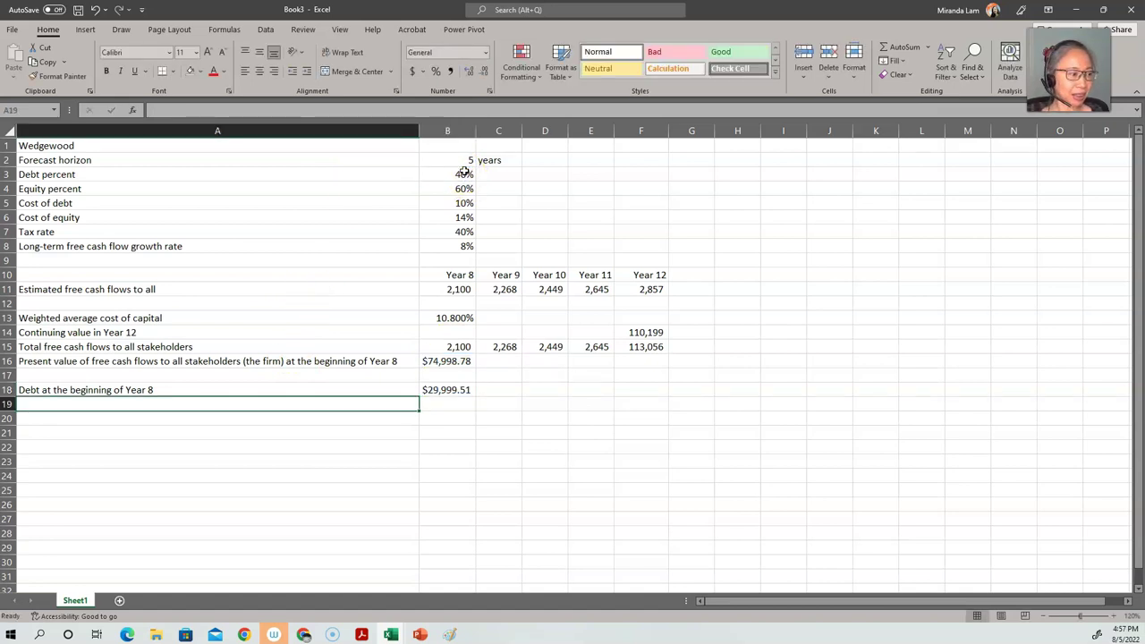
type("Interest costs")
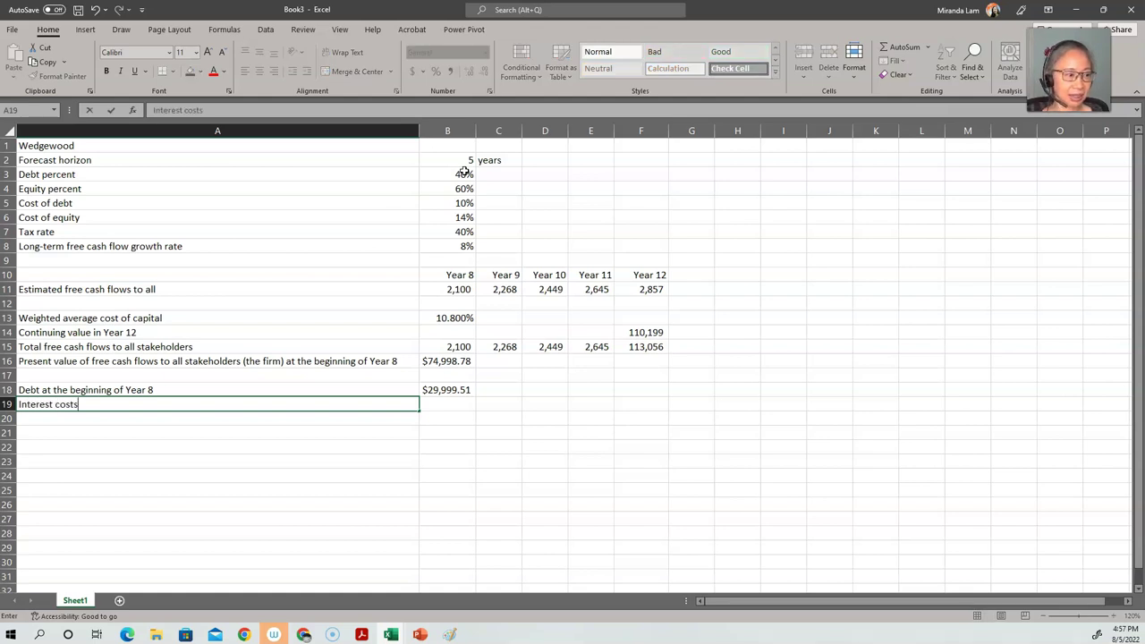
key("Tab")
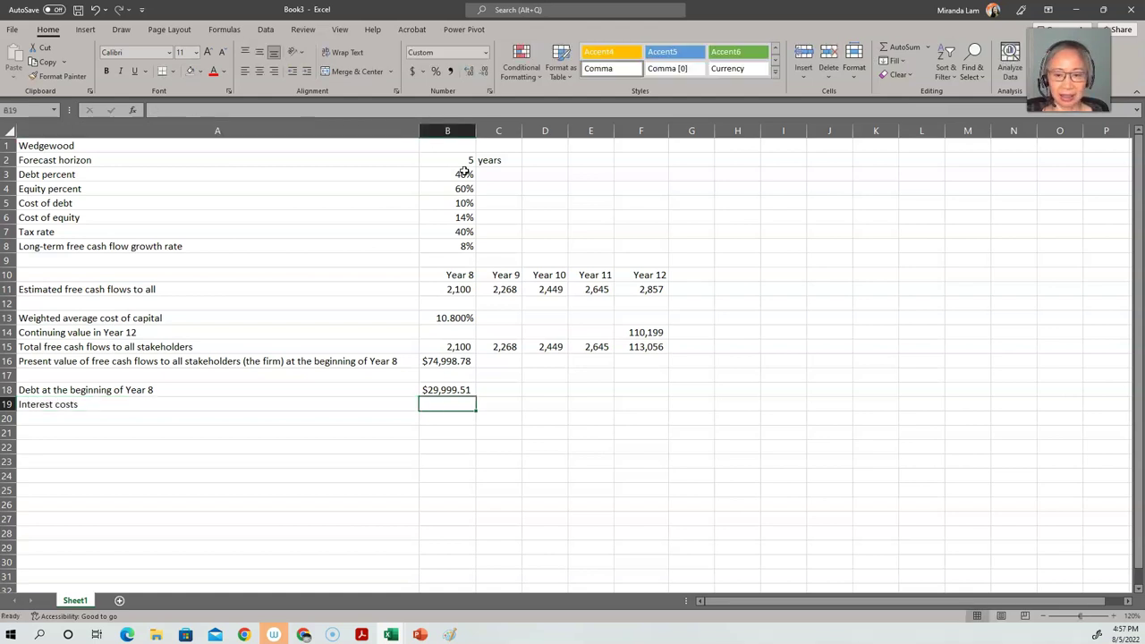
Calculate the Year 8 interest costs in B19 as debt times the cost of debt, using =B18*$B$5.
type("=")
key("Up")
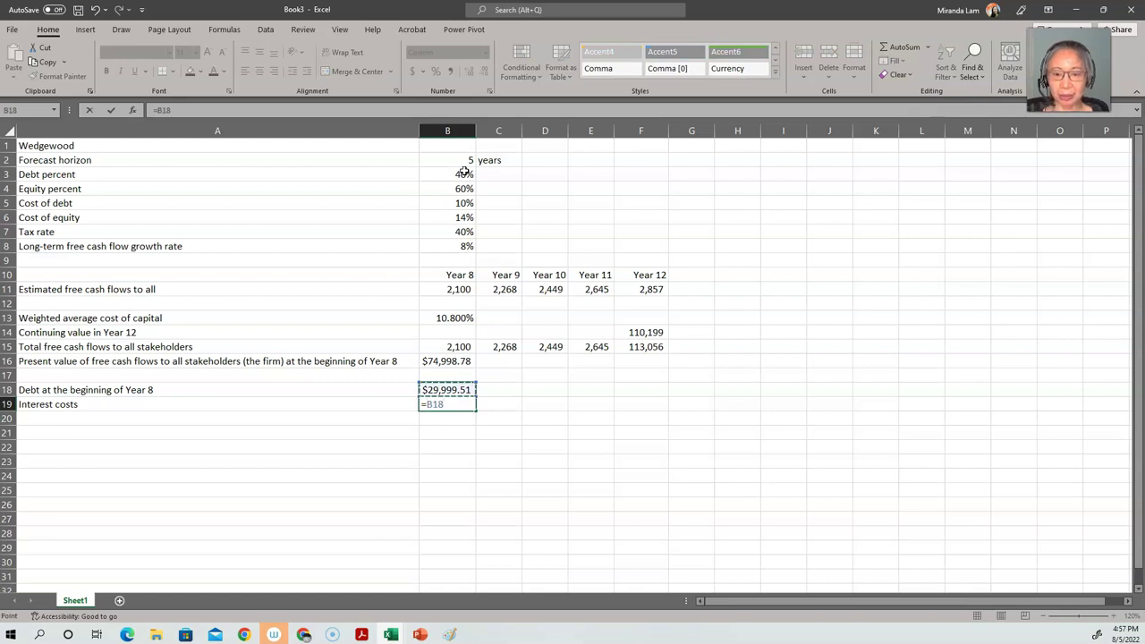
type("*")
key("Up")
key("Up")
key("Up")
key("Up")
key("Up")
key("Up")
key("Up")
key("Up")
key("Up")
key("Up")
key("Up")
key("Up")
key("Up")
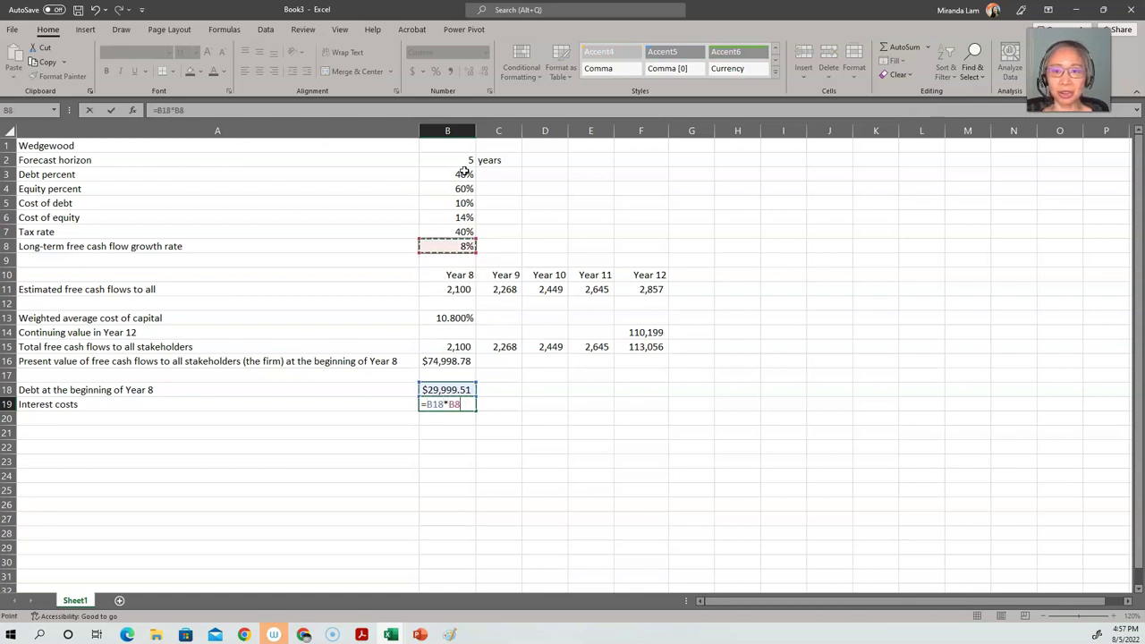
key("Up")
key("F4")
key("Return")
Copy the interest costs formula from B19 across to F19.
key("Up")
key("ctrl+c")
key("shift+Right")
key("shift+Right")
key("shift+Right")
key("shift+Right")
key("Return")
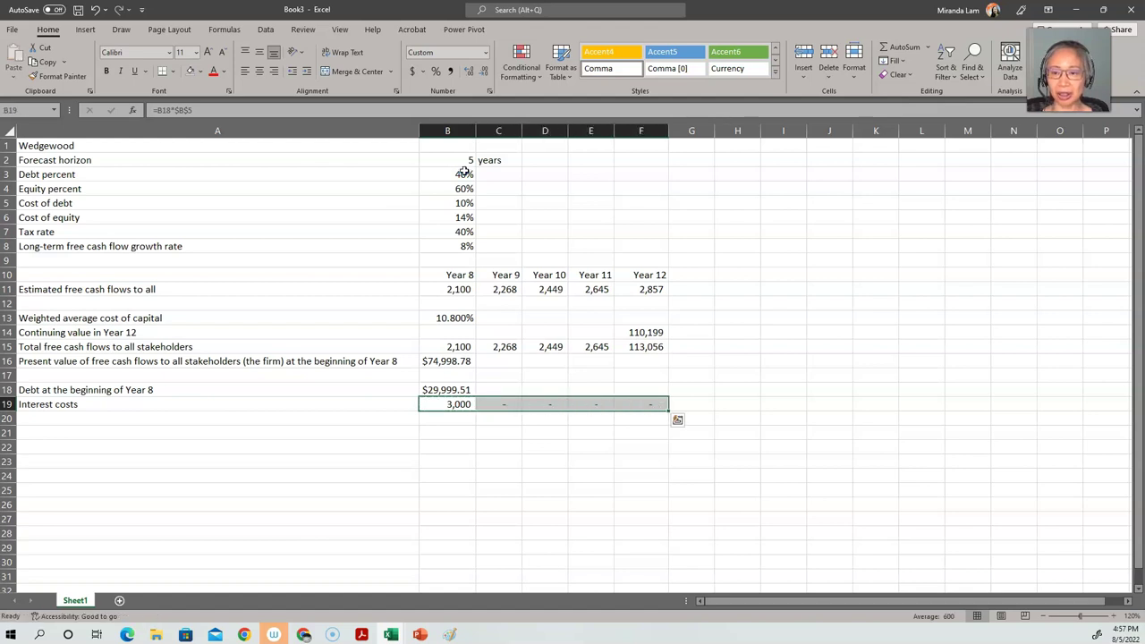
Make the debt reference in B19 absolute so the formula reads =$B$18*$B$5.
key("shift+Left")
key("shift+Left")
key("shift+Left")
key("shift+Left")
key("F2")
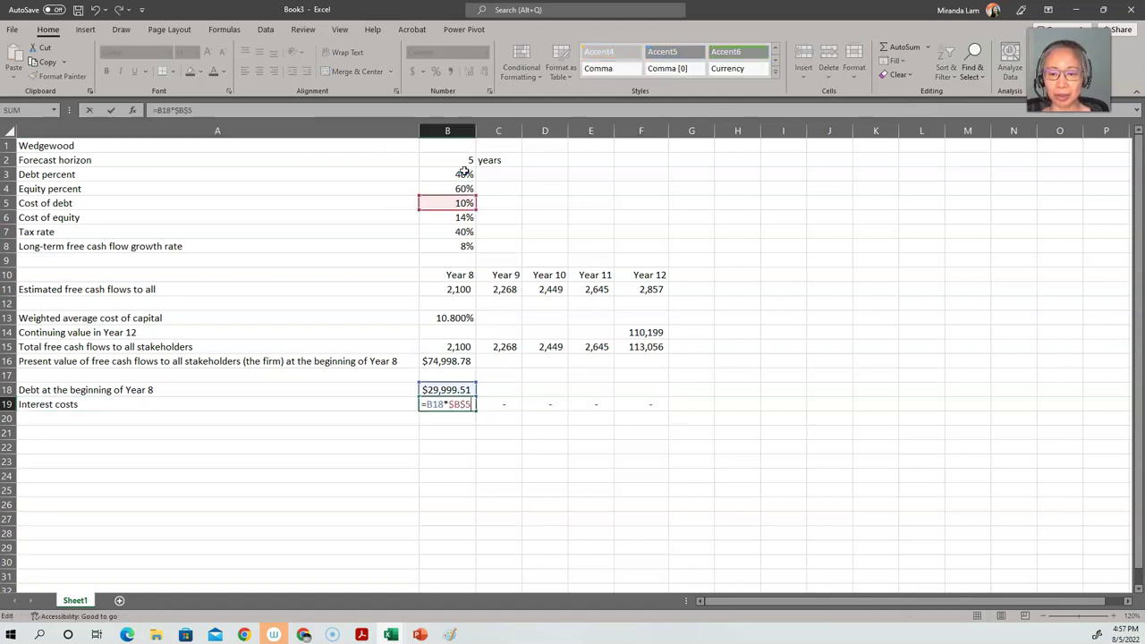
key("Left")
key("Left")
key("Left")
key("Left")
key("Left")
key("F4")
key("Return")
Copy the interest costs formula with both absolute references from B19 through Year 12 in F19.
key("Up")
key("ctrl+c")
key("shift+Right")
key("shift+Right")
key("shift+Right")
key("shift+Right")
key("Return")
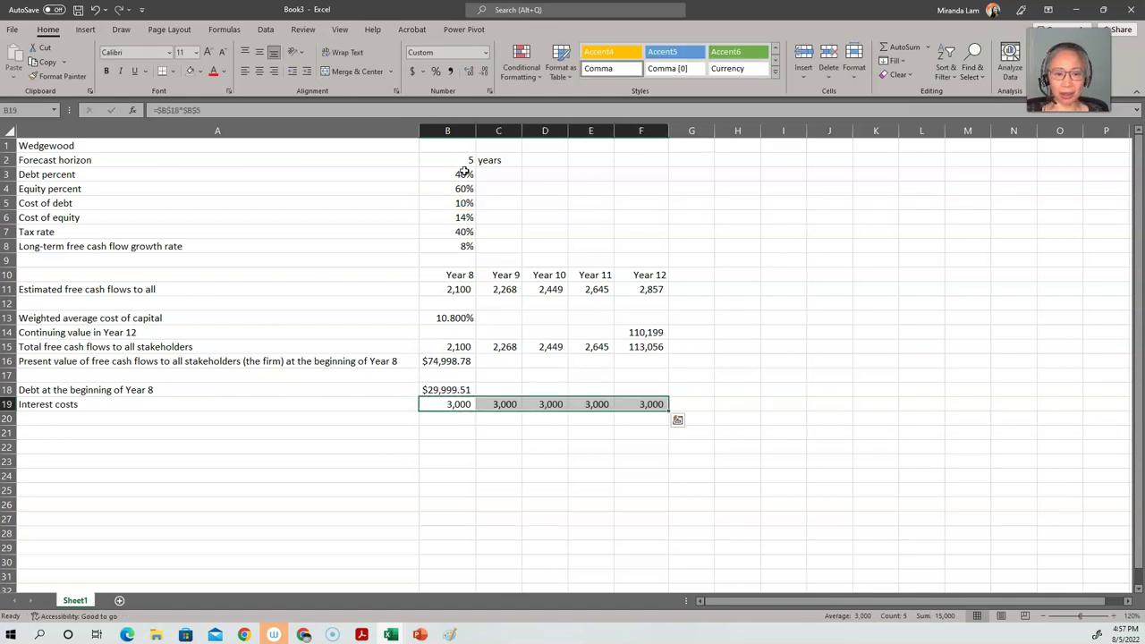
Make the interest costs in B19 negative by changing the formula to =-$B$18*$B$5.
key("shift+Left")
key("shift+Left")
key("shift+Left")
key("shift+Left")
key("F2")
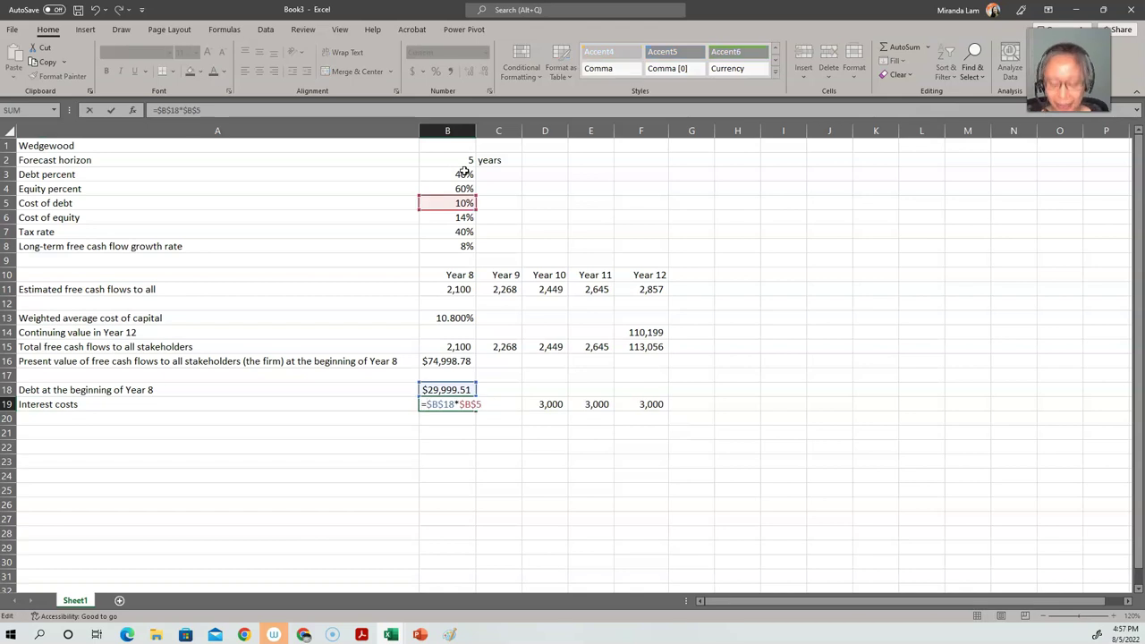
type("-")
key("Return")
Copy the negative interest costs formula from B19 across to F19.
key("Up")
key("ctrl+c")
key("shift+Right")
key("shift+Right")
key("shift+Right")
key("shift+Right")
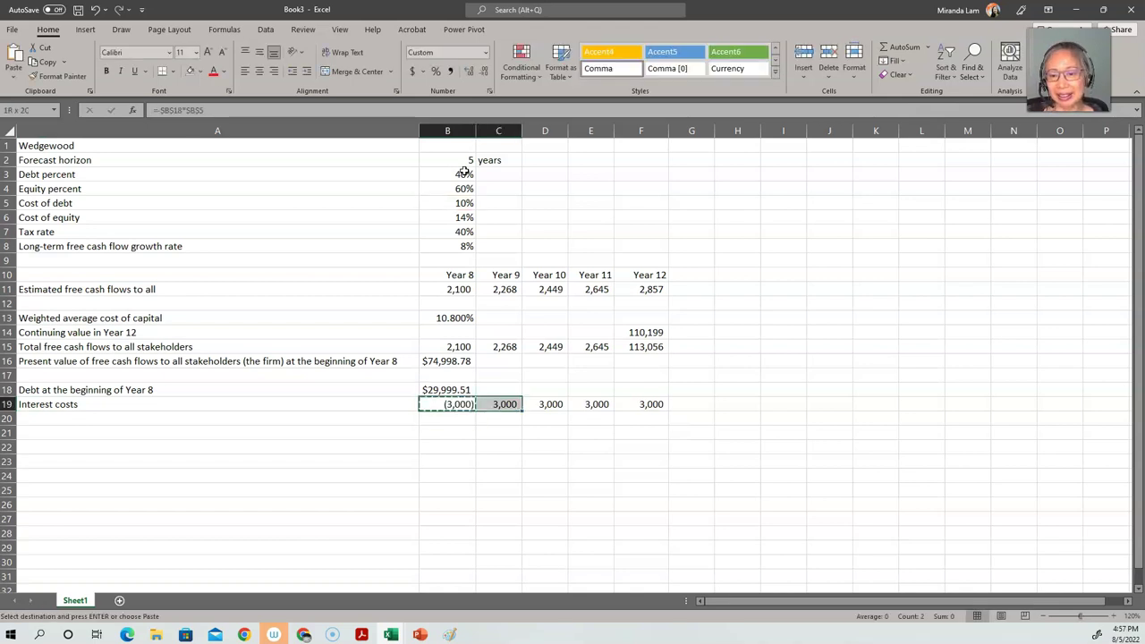
key("Return")
Enter the label "Tax savings" in cell A20.
key("Down")
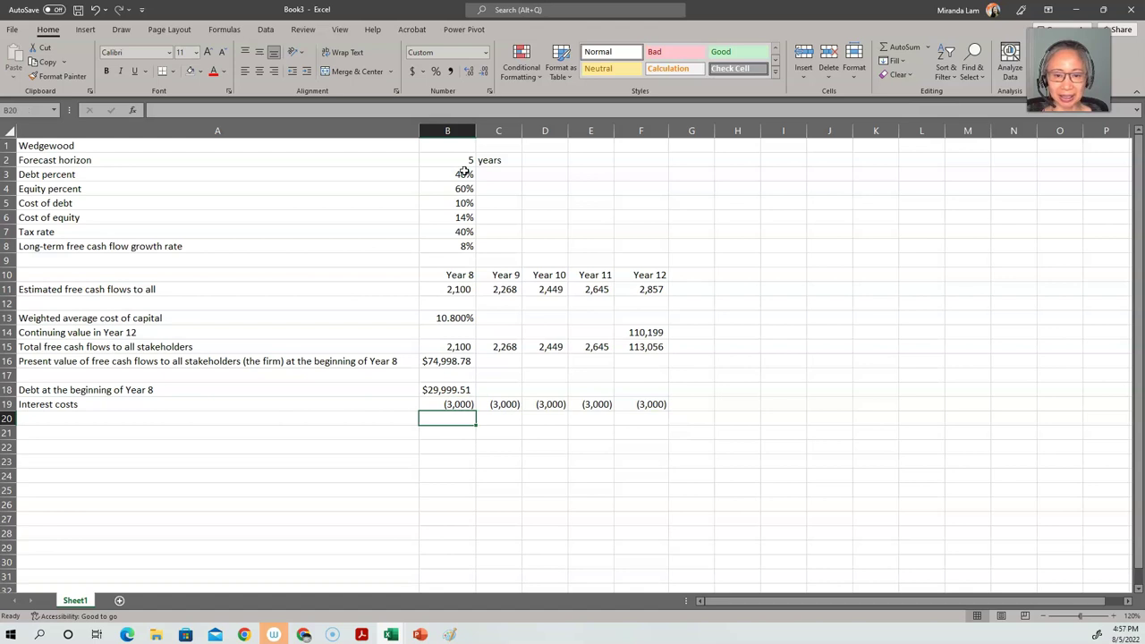
key("Left")
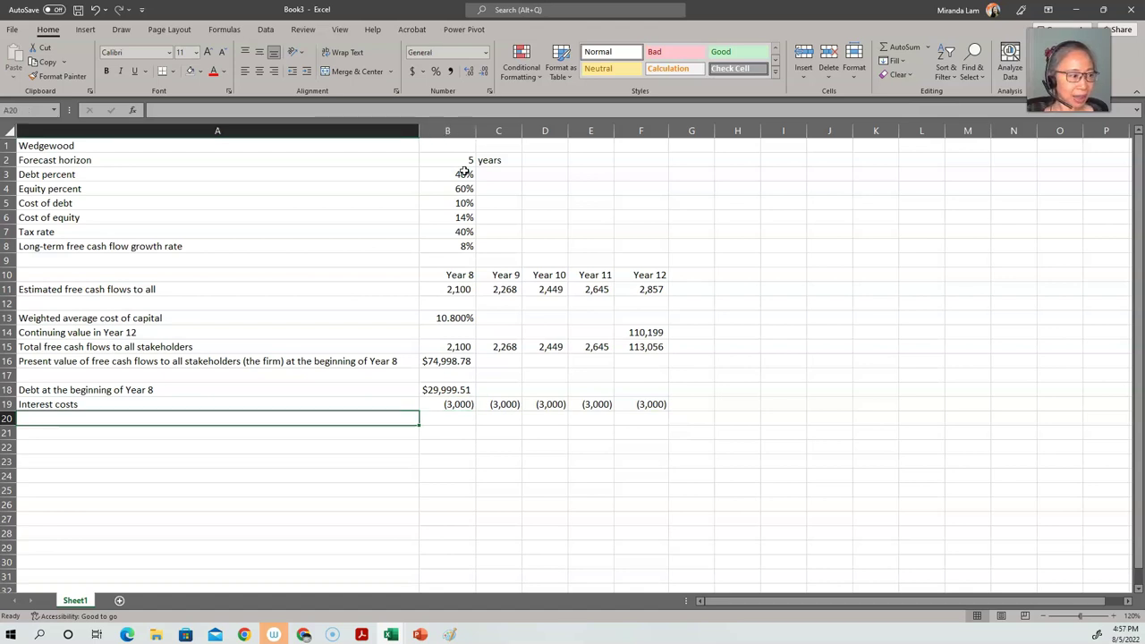
type("Tax s")
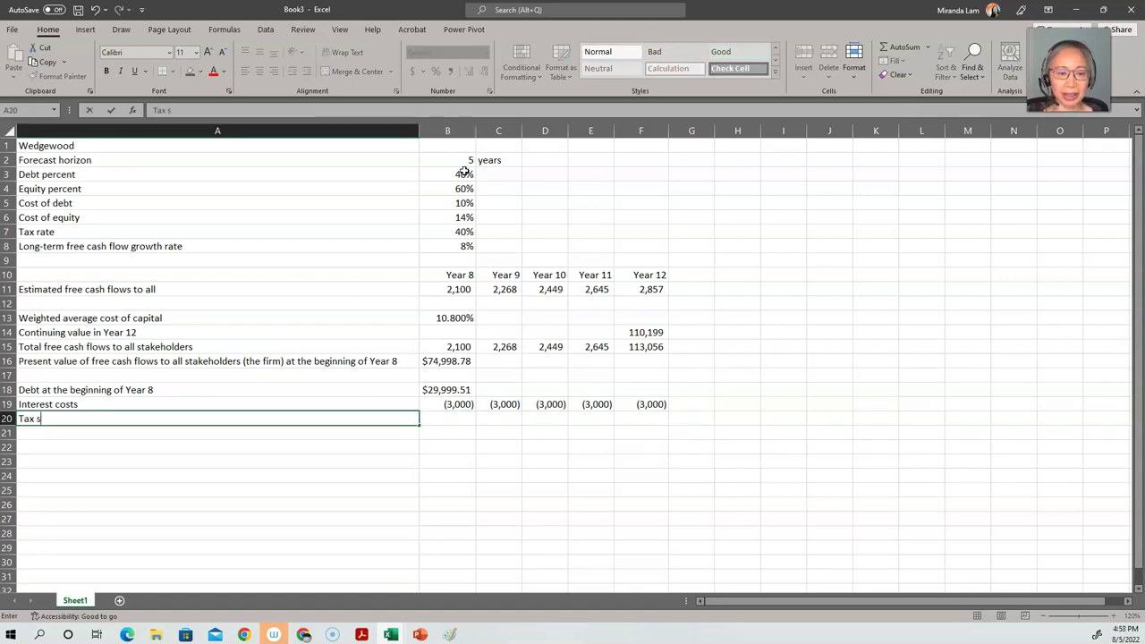
type("avings")
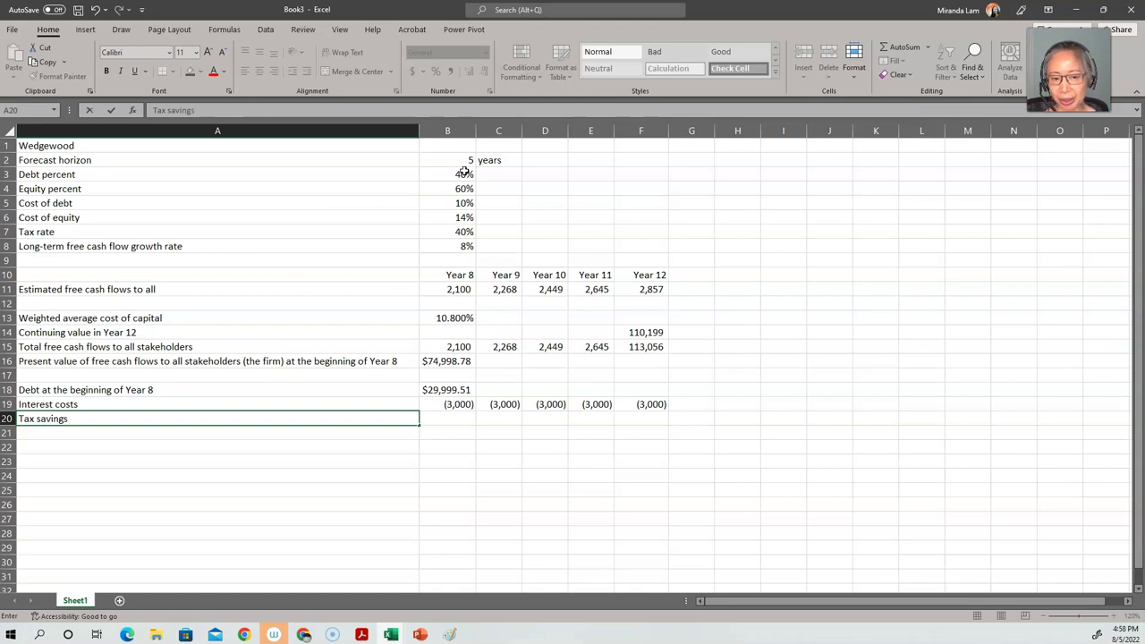
key("Return")
key("Up")
Calculate the Year 8 tax savings in B20 as the negated interest costs times the tax rate, using =-B19*B7.
key("Right")
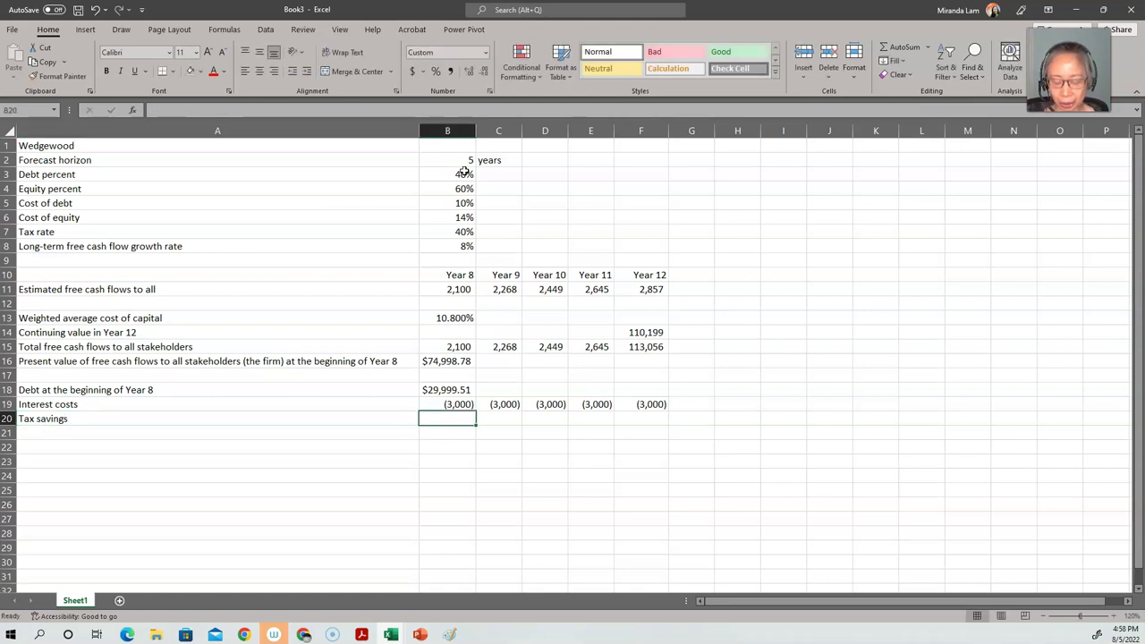
type("=")
key("Up")
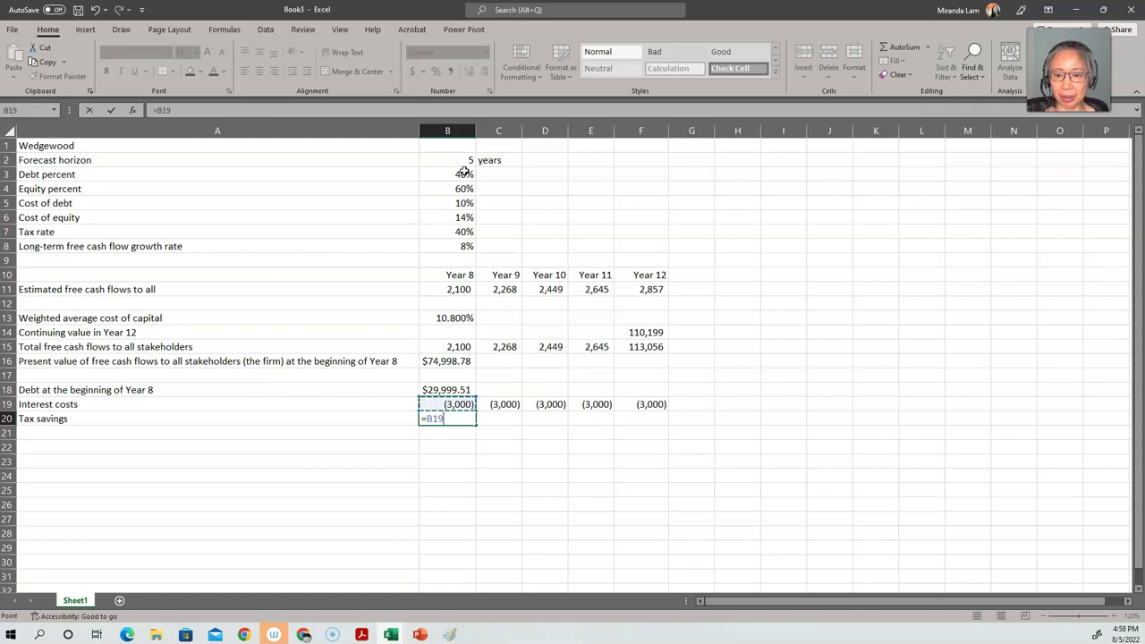
key("BackSpace")
key("BackSpace")
key("BackSpace")
type("-")
key("Up")
type("*")
key("Up")
key("Up")
key("Up")
key("Up")
key("Up")
key("Up")
key("Up")
key("Up")
key("Up")
key("Up")
key("Up")
key("Up")
key("Up")
key("Up")
key("Up")
key("Down")
key("Down")
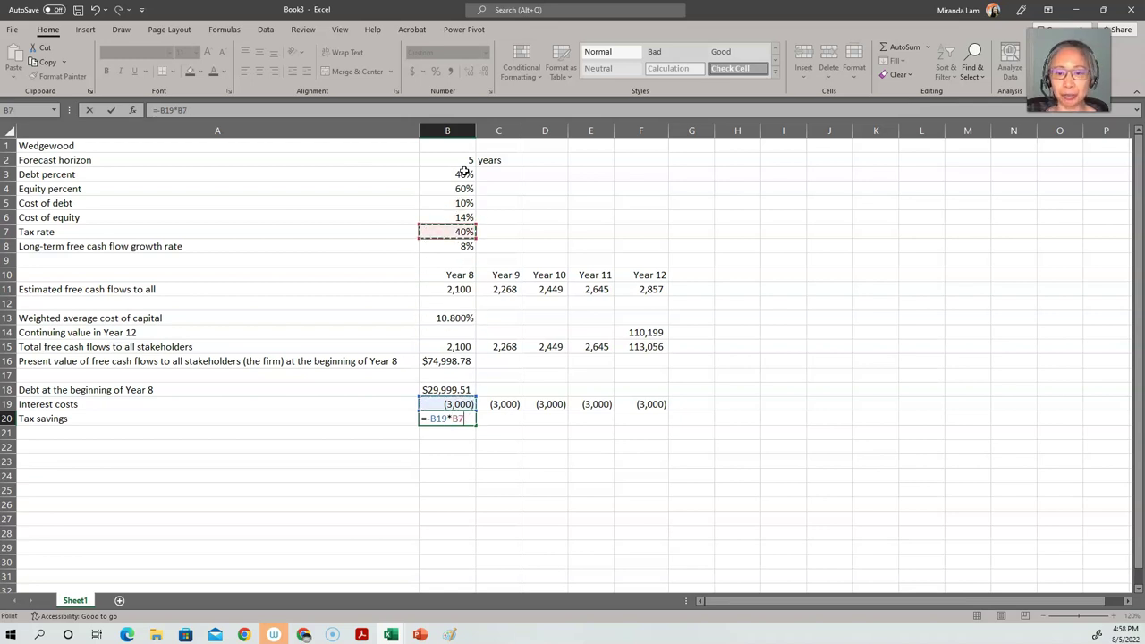
key("Return")
Copy the tax savings formula from B20 across to F20.
key("Up")
key("ctrl+c")
key("shift+Right")
key("shift+Right")
key("shift+Right")
key("shift+Right")
key("ctrl+v")
Make the tax rate reference in B20 absolute so the formula reads =-B19*$B$7.
key("shift+Left")
key("shift+Left")
key("shift+Left")
key("shift+Left")
key("F2")
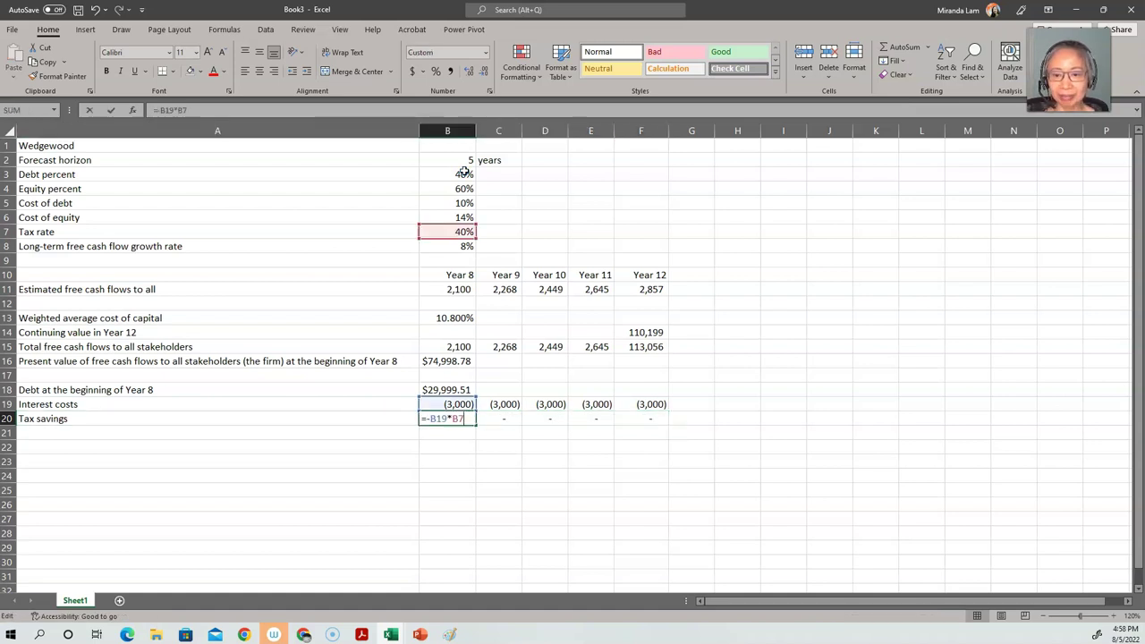
key("F4")
key("Return")
Copy the tax savings formula with the absolute tax rate reference from B20 across to F20.
key("Up")
key("ctrl+c")
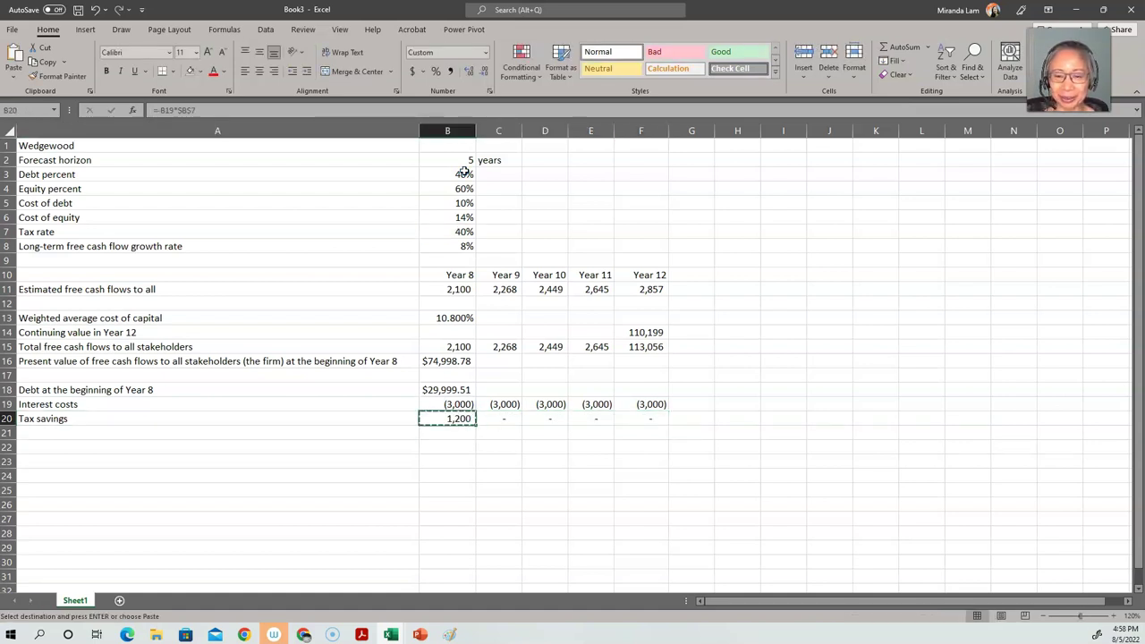
key("shift+Right")
key("shift+Right")
key("shift+Right")
key("shift+Right")
key("Return")
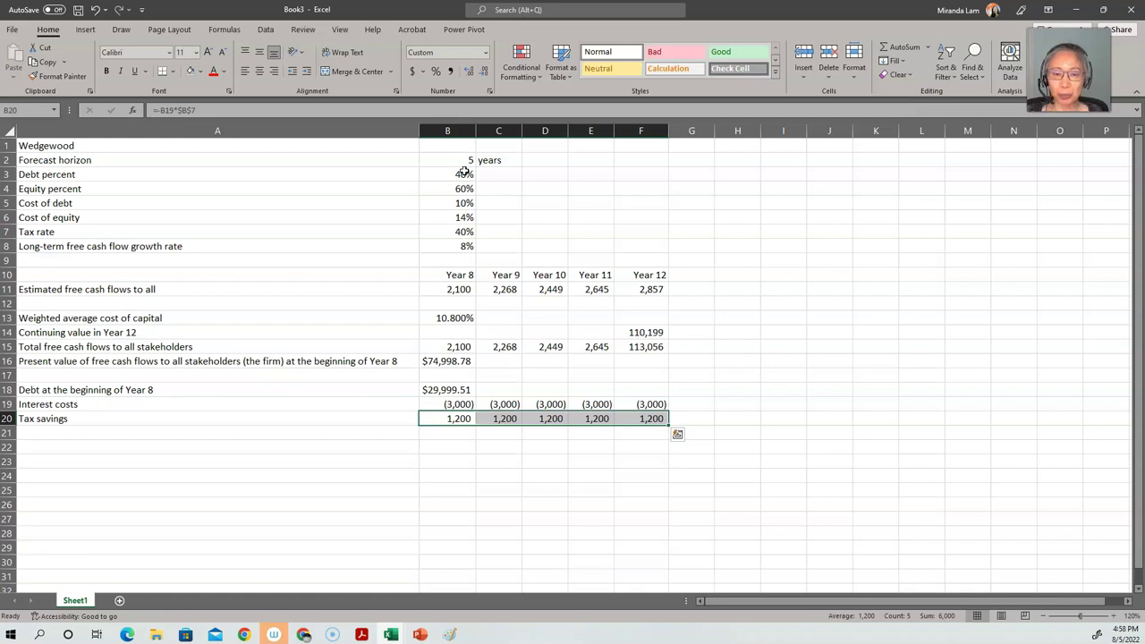
Label A21, the row below the tax savings, "Interest cost after taxes".
key("Up")
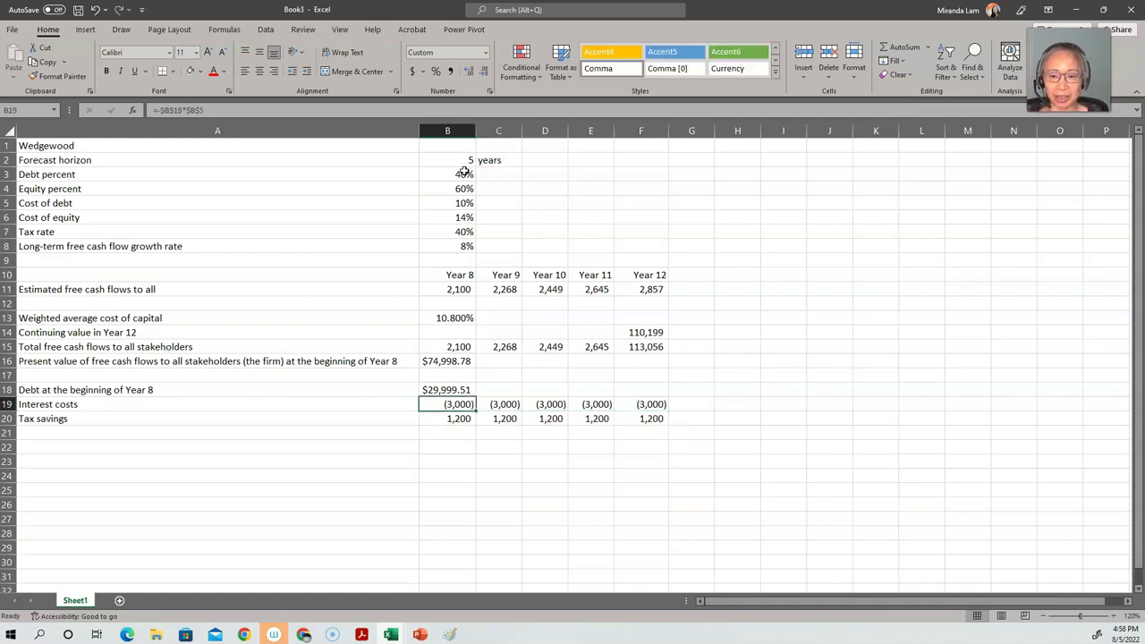
key("Down")
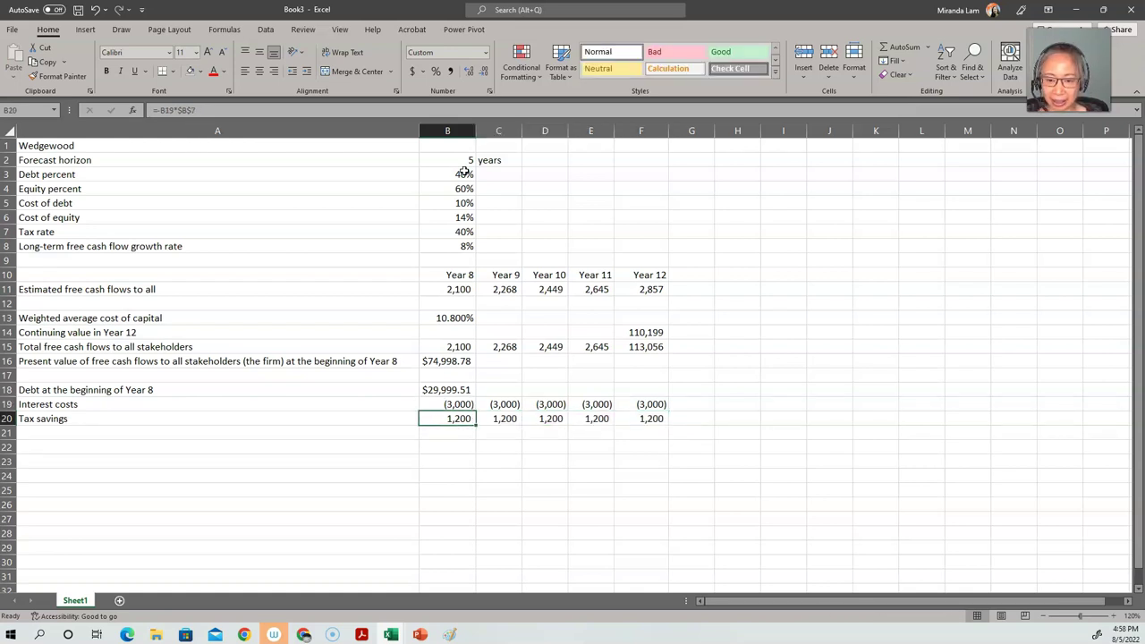
key("Down")
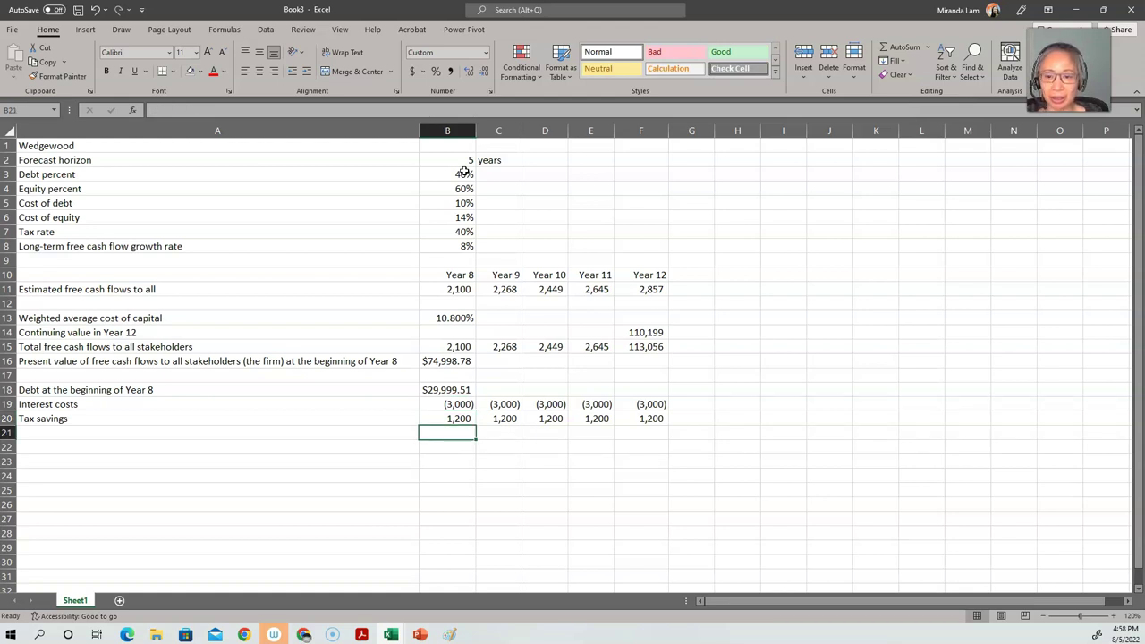
key("Left")
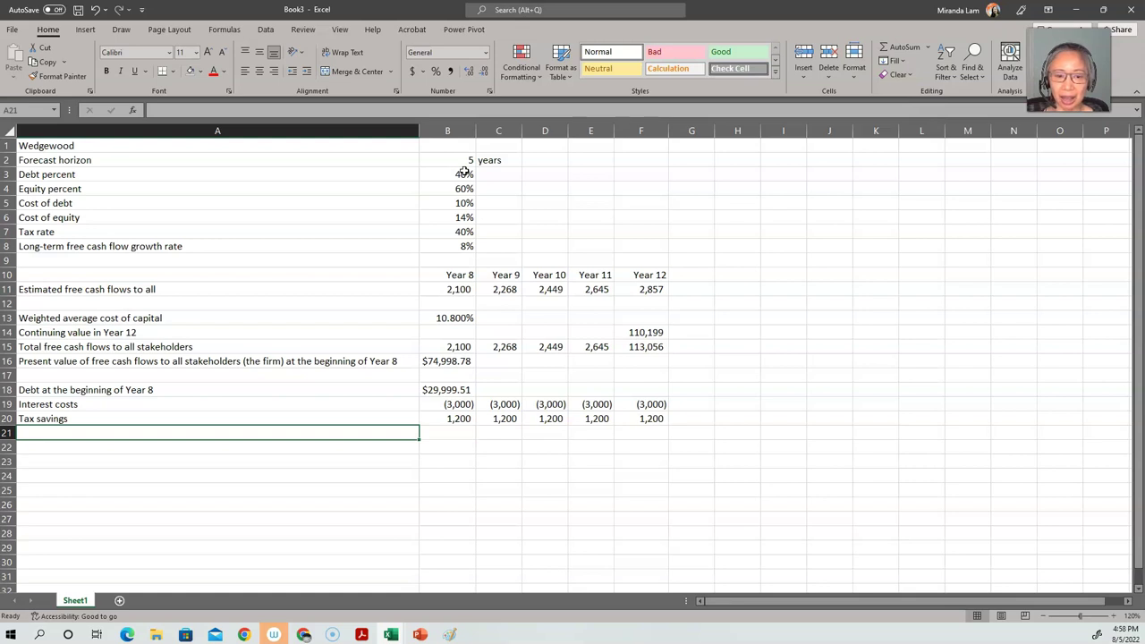
type("Interest co")
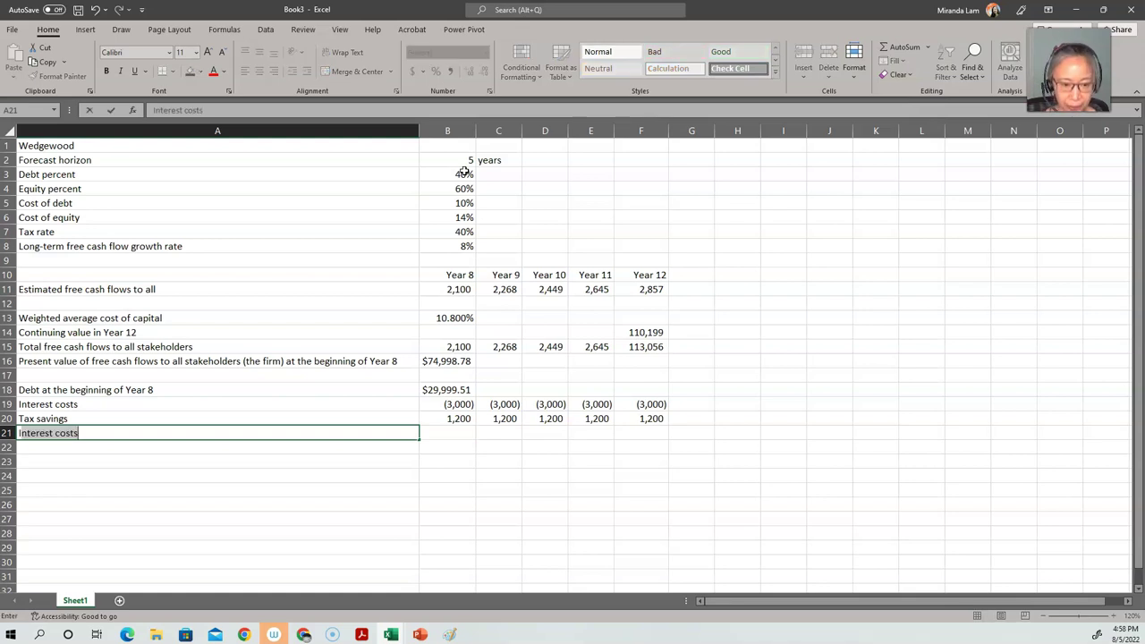
type("st ")
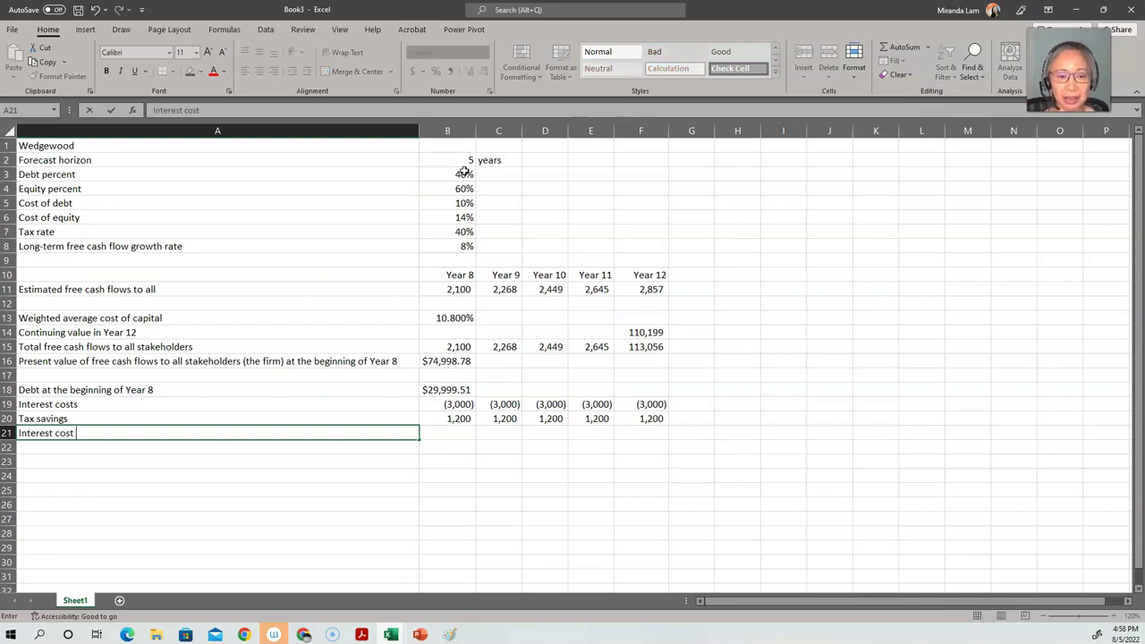
type("after taxes")
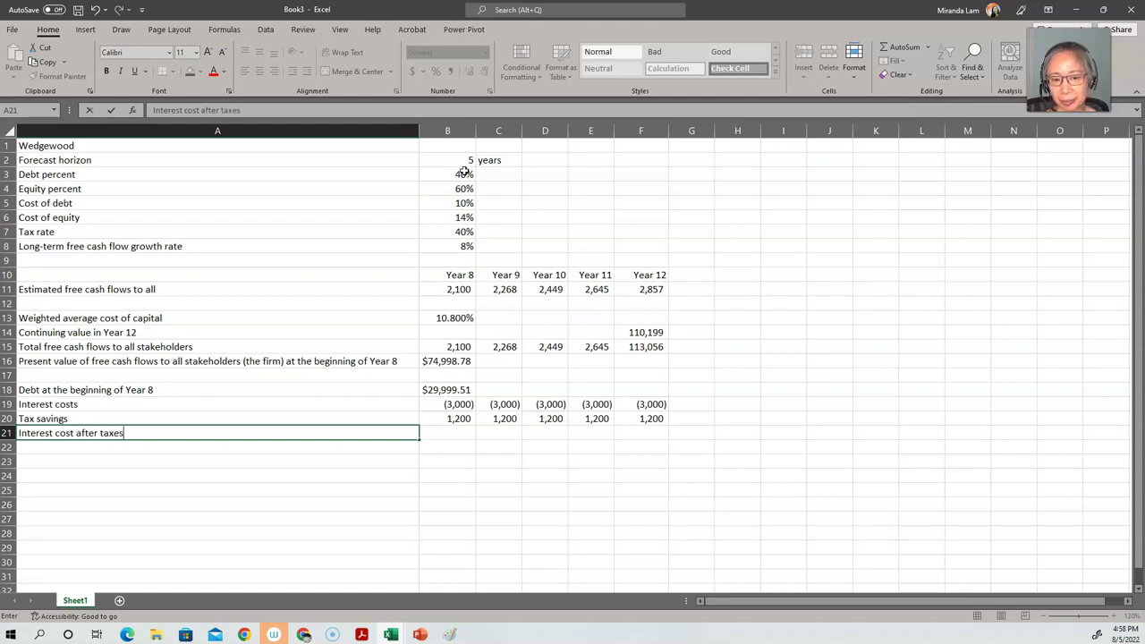
Calculate the Year 8 after-tax interest cost in B21 as debt times cost of debt times one minus tax rate, using =$B$18*$B$5*(1-B7).
key("Tab")
type("=")
key("Up")
key("Up")
key("Up")
key("F4")
type("*")
key("Up")
key("Up")
key("Up")
key("Up")
key("Up")
key("Up")
key("Up")
key("Up")
key("Up")
key("Up")
key("Up")
key("Up")
key("Up")
key("Up")
key("Up")
key("Up")
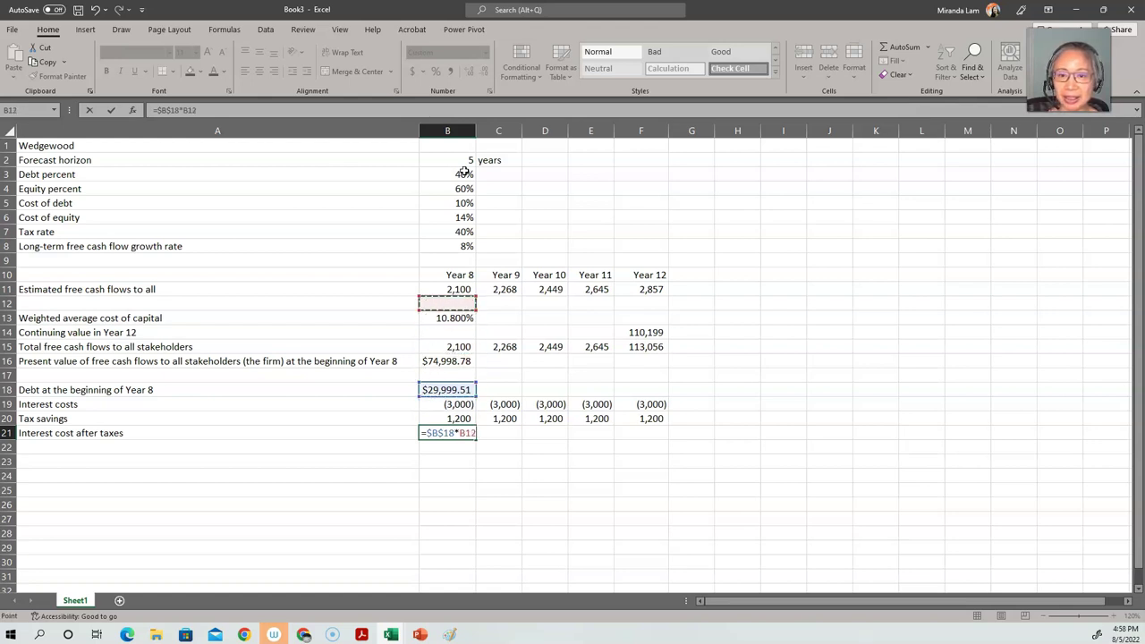
key("F4")
type("*(1-")
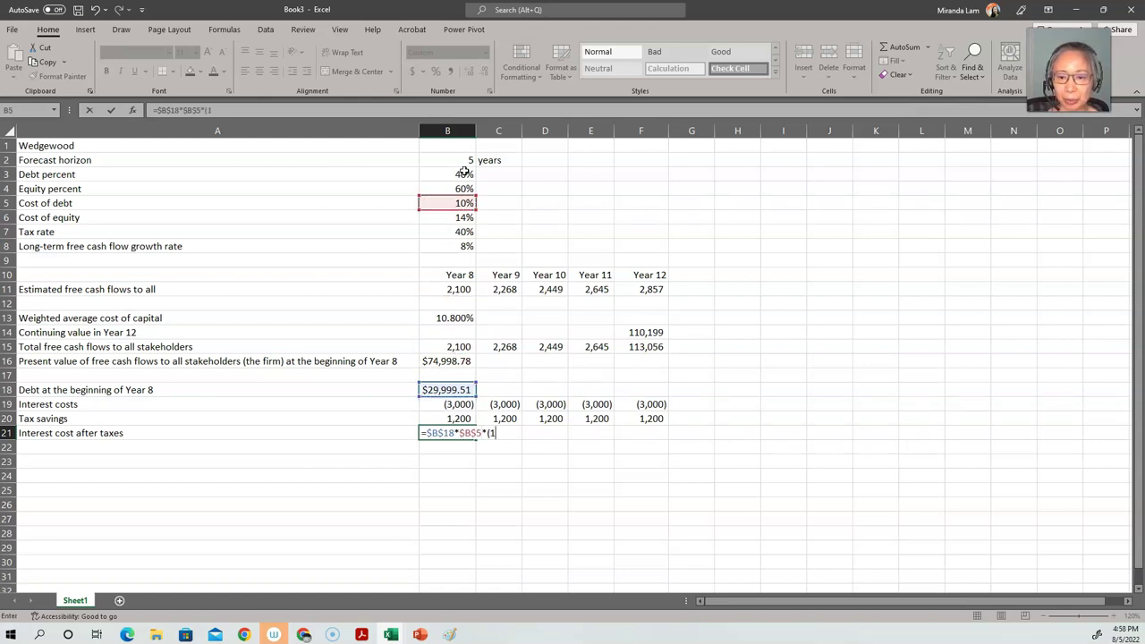
key("Up")
key("Up")
key("Up")
key("Up")
key("Up")
key("Up")
key("Up")
key("Up")
key("Up")
key("Up")
key("Up")
key("Up")
key("Up")
key("Up")
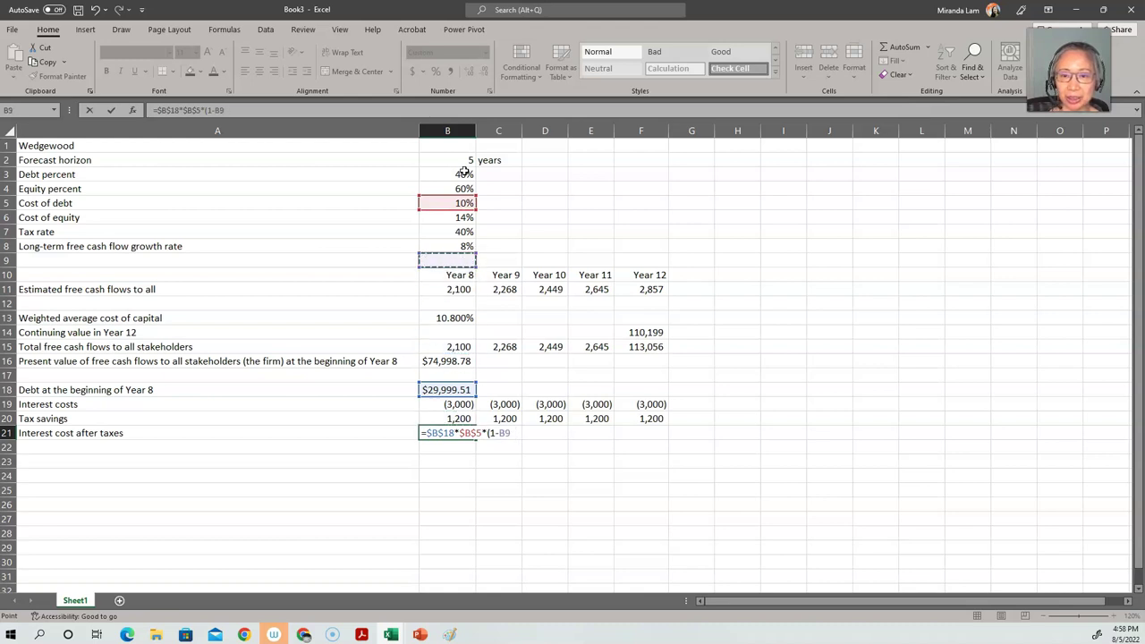
key("Return")
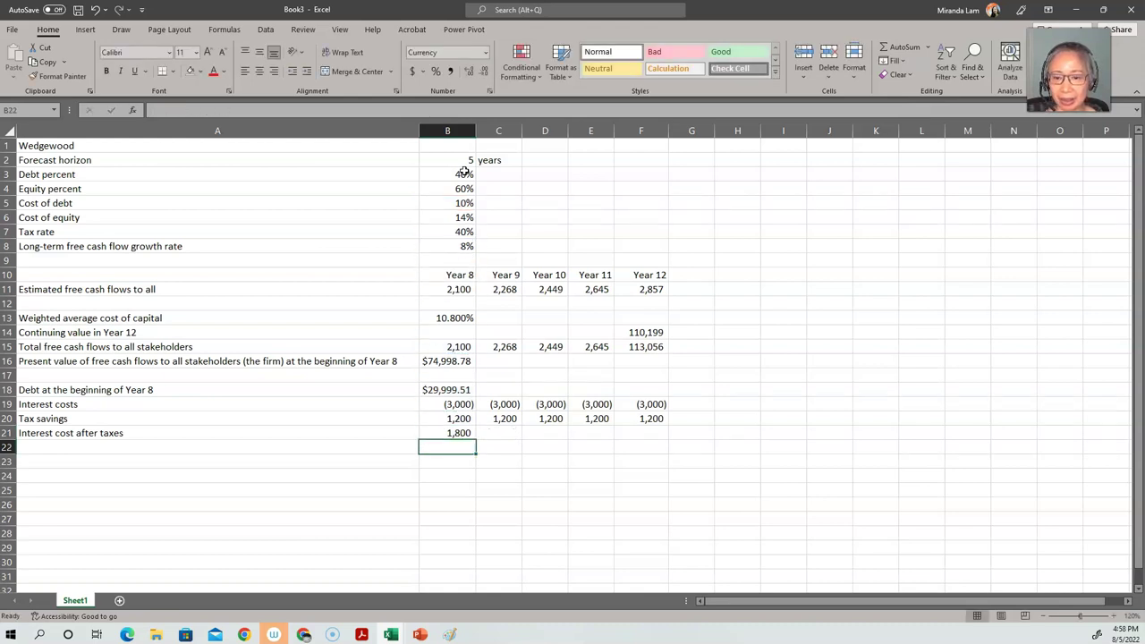
Negate the after-tax interest cost in B21 so the formula reads =-$B$18*$B$5*(1-B7).
key("Up")
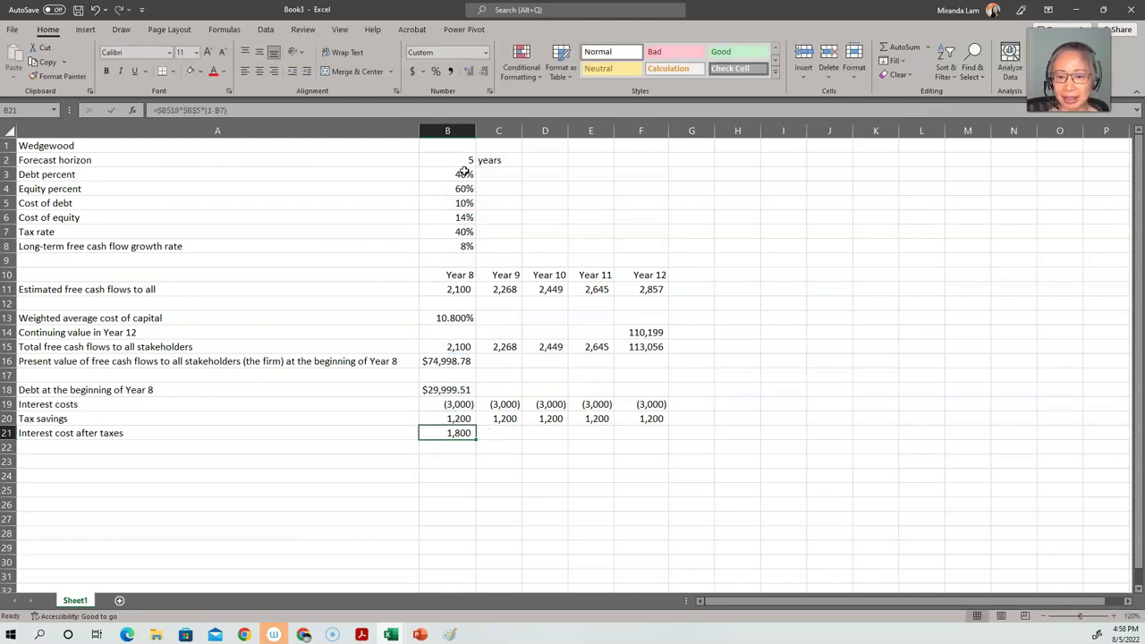
key("F2")
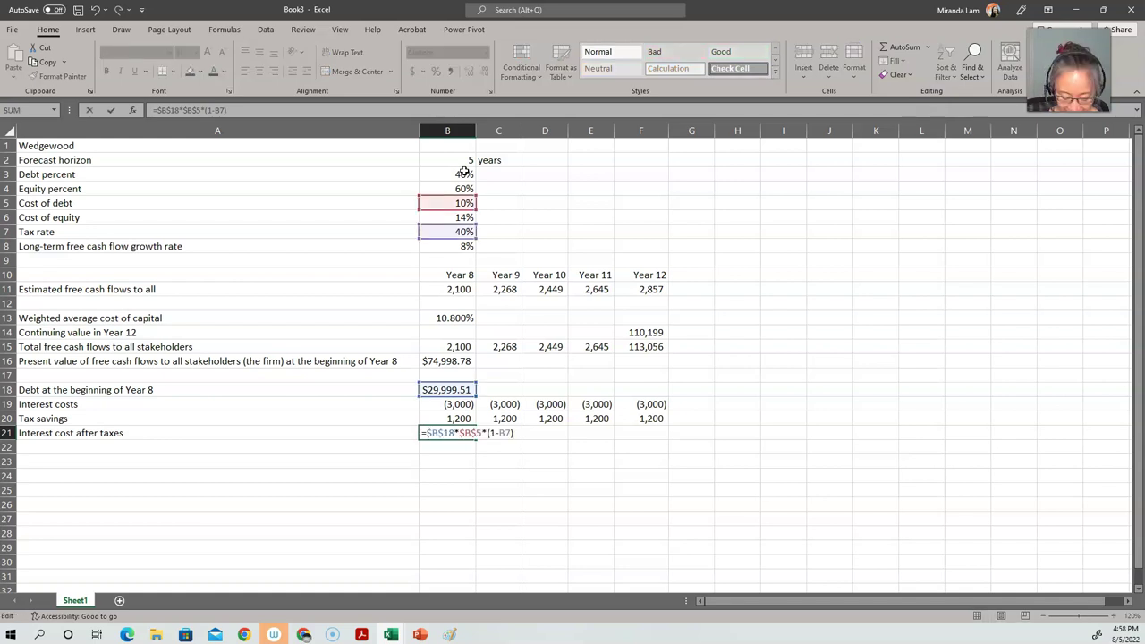
key("Escape")
key("Down")
key("Up")
key("Up")
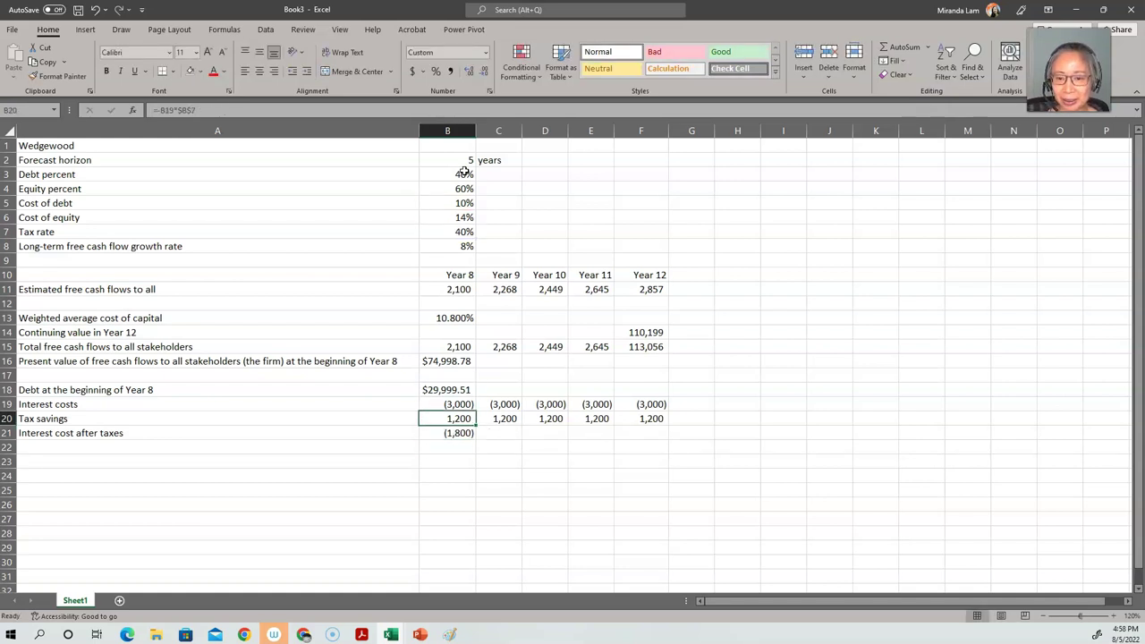
Clear the after-tax interest cost label and formula from A21:B21.
key("Up")
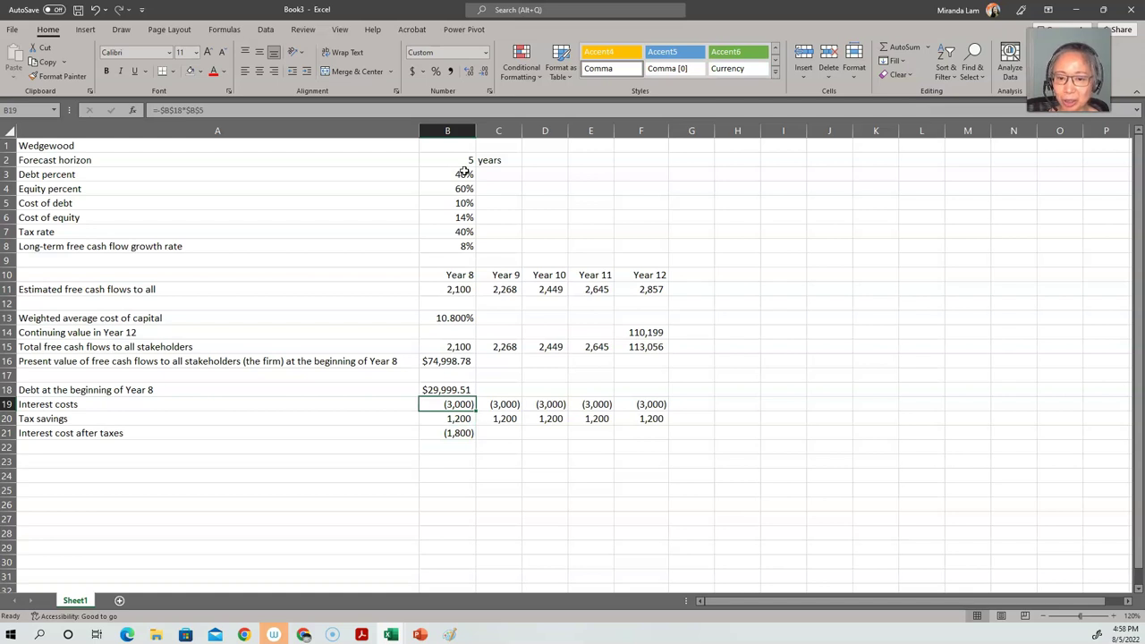
key("Down")
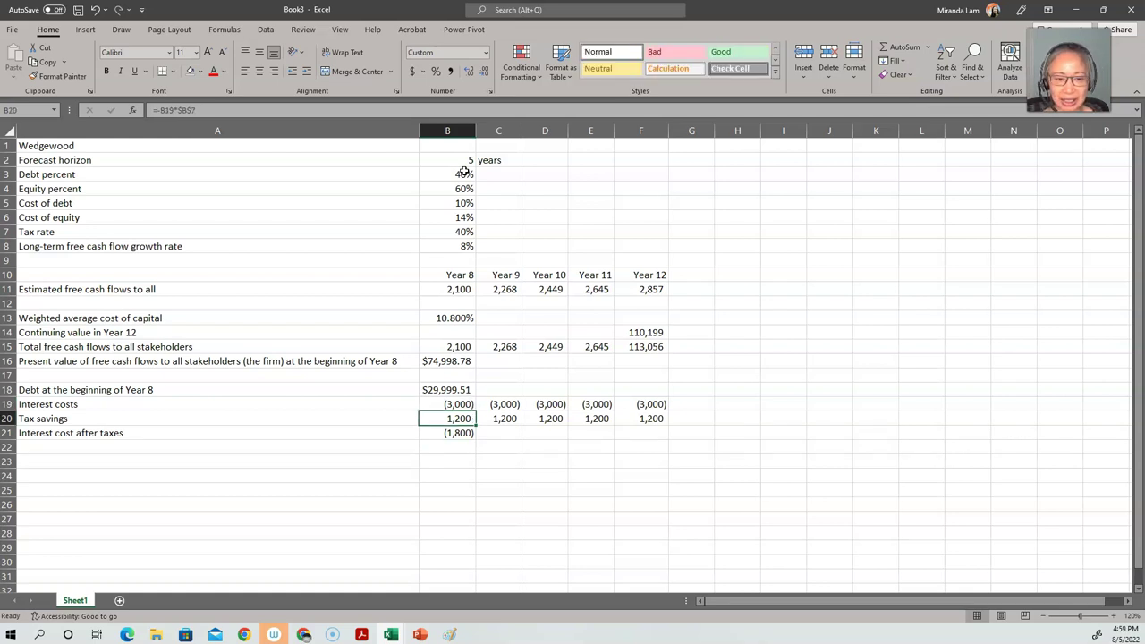
key("Down")
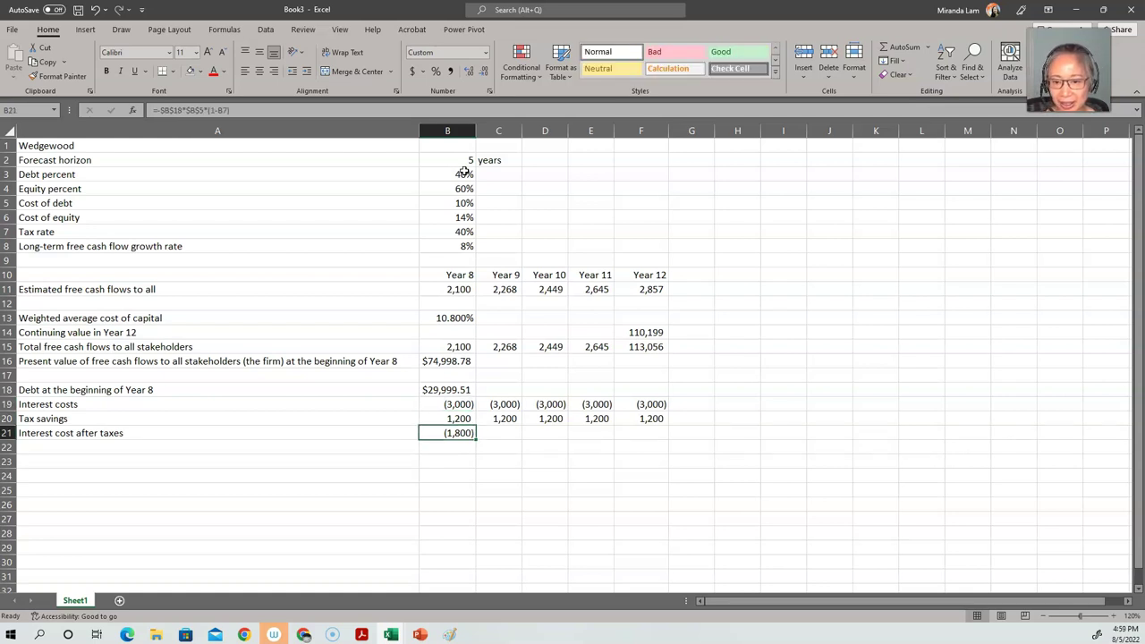
key("shift+Left")
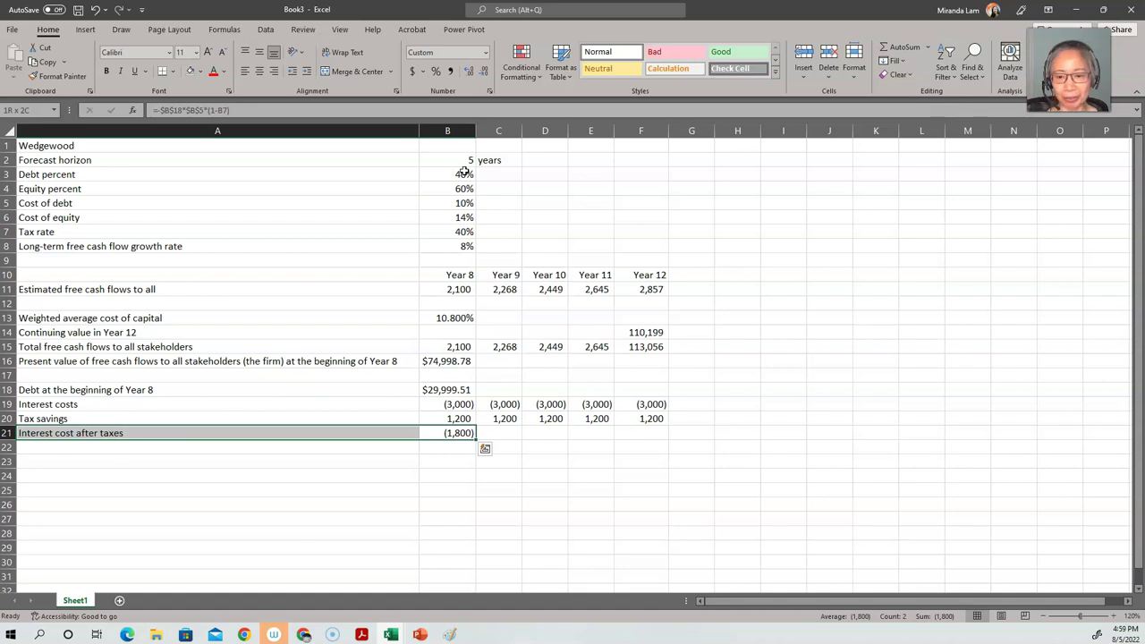
key("Delete")
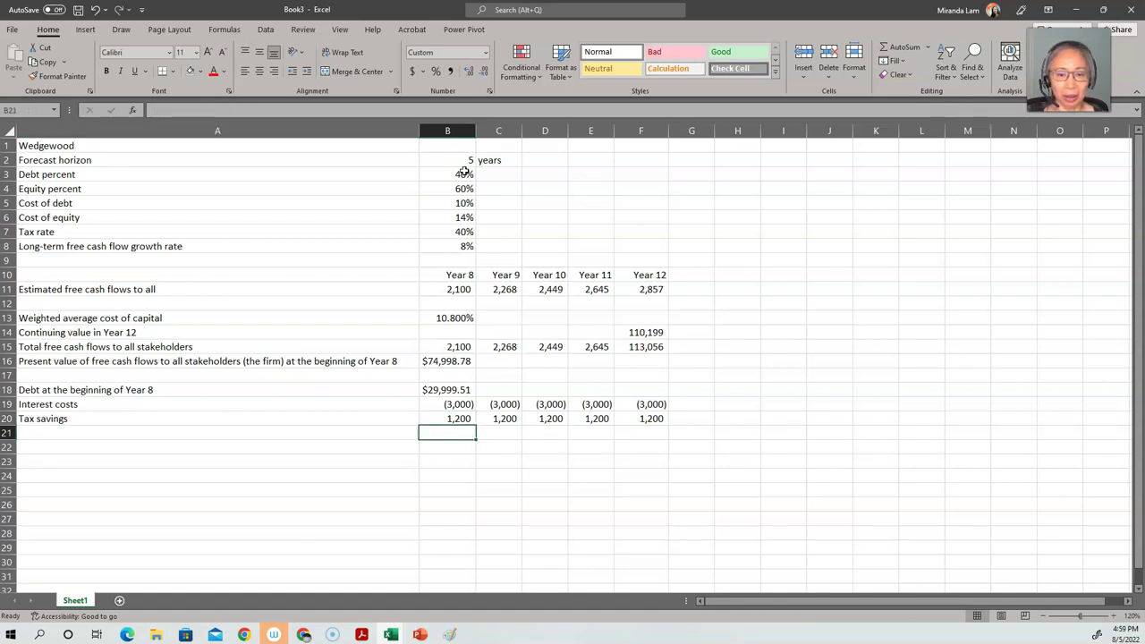
Label A21, the row below the tax savings, "Free cash flow to common equity".
key("Left")
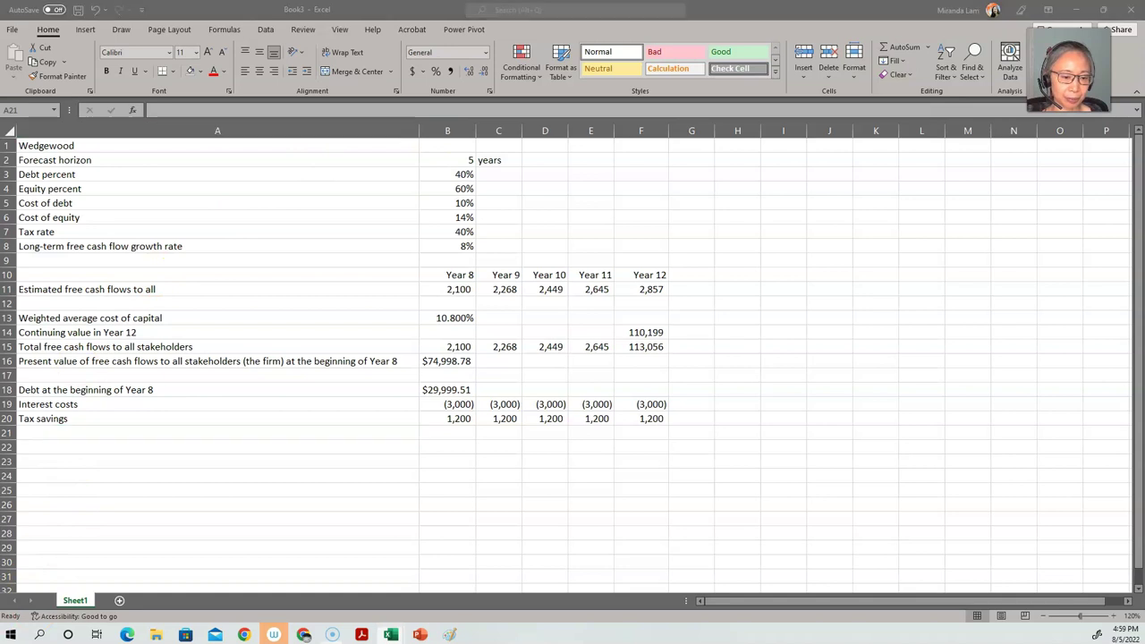
type("Free ")
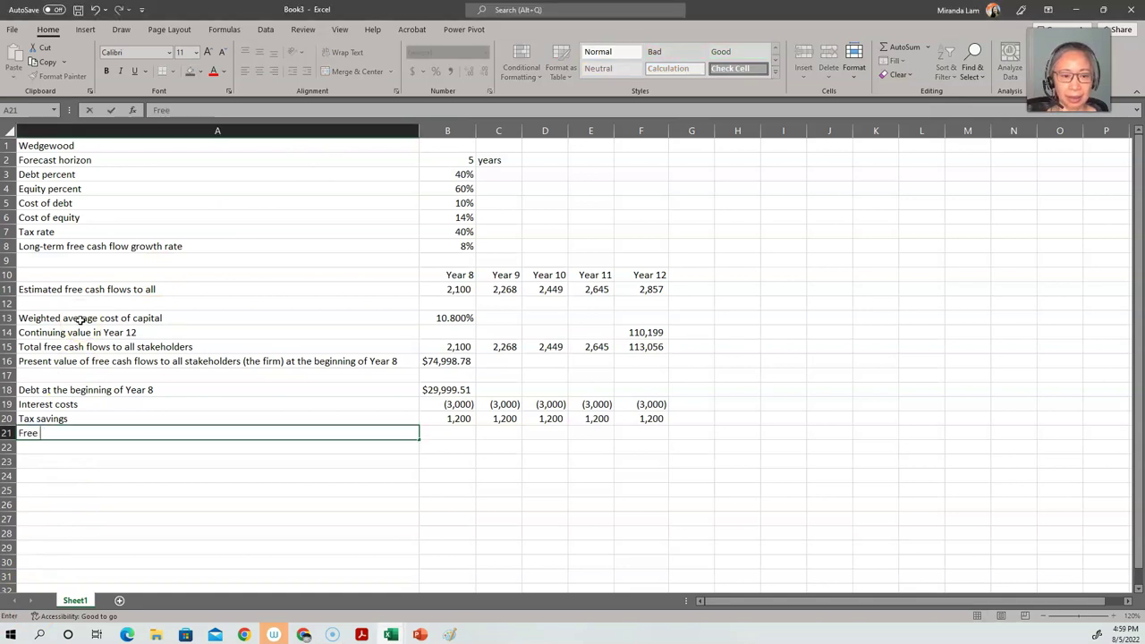
type("cash flow to ")
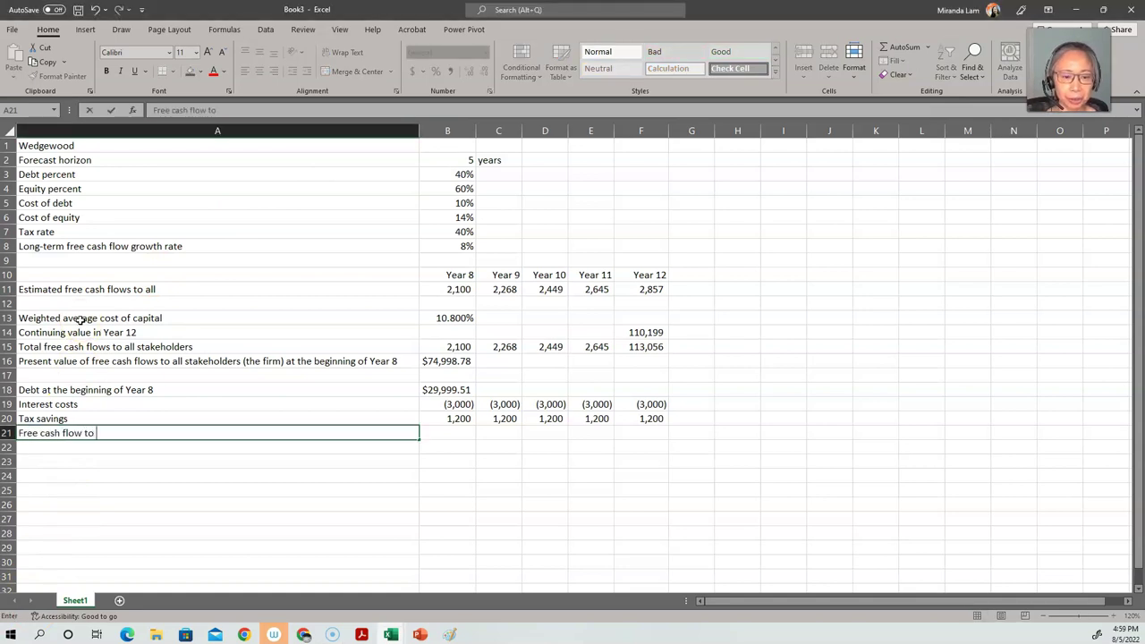
type("common equity")
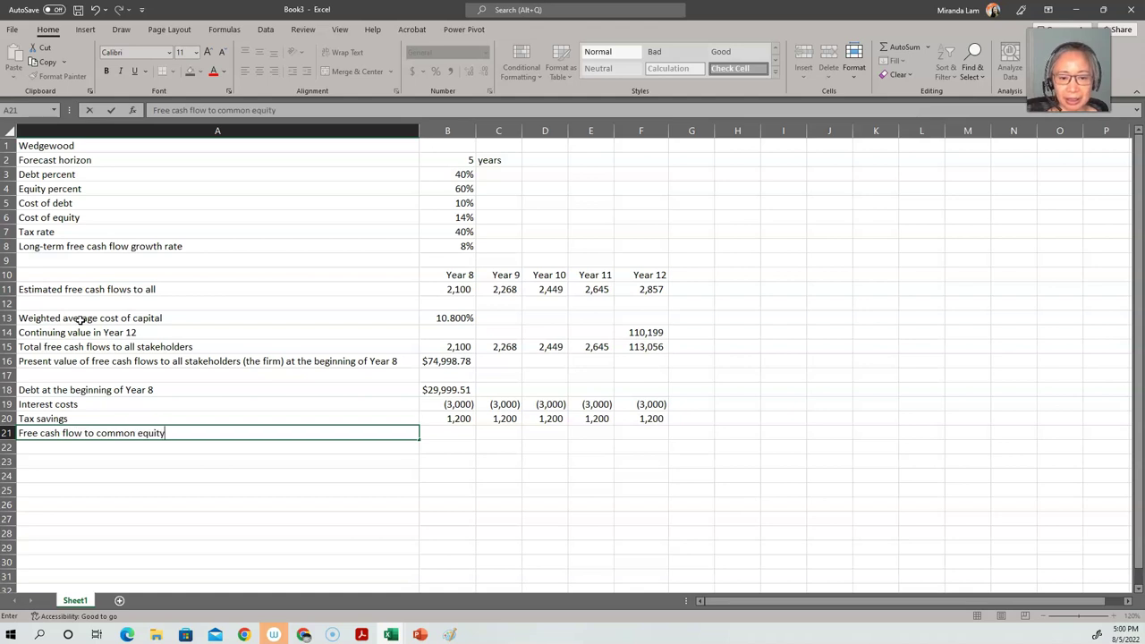
Calculate the Year 8 free cash flow to common equity in B21 from the estimated cash flow, interest and tax savings, using =B11+B19+B20.
key("Tab")
type("=")
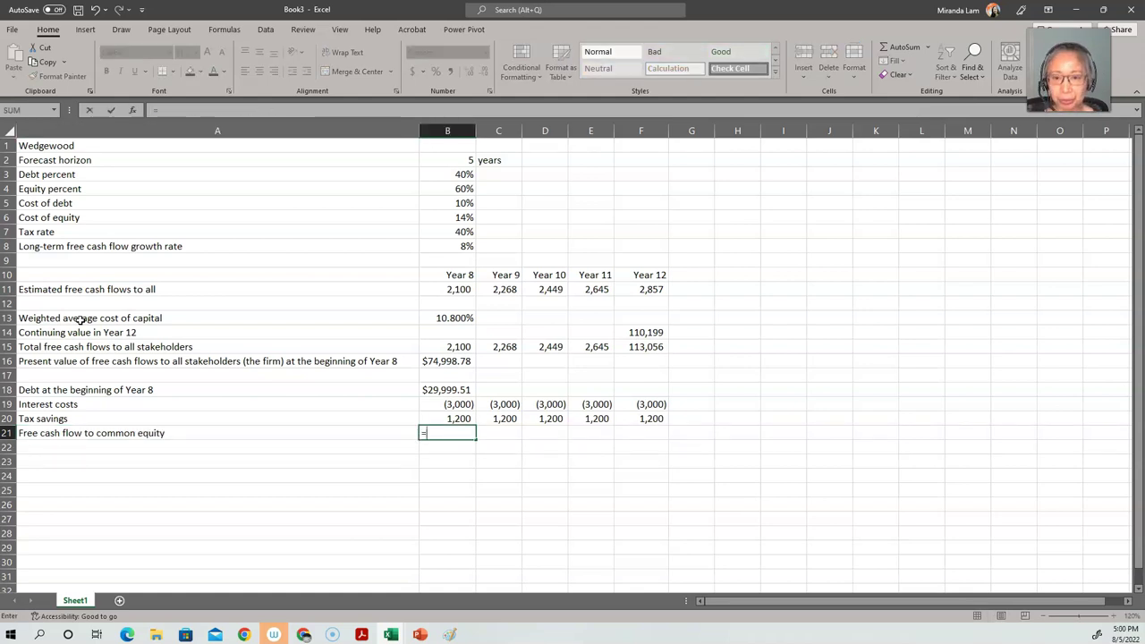
left_click(438, 288)
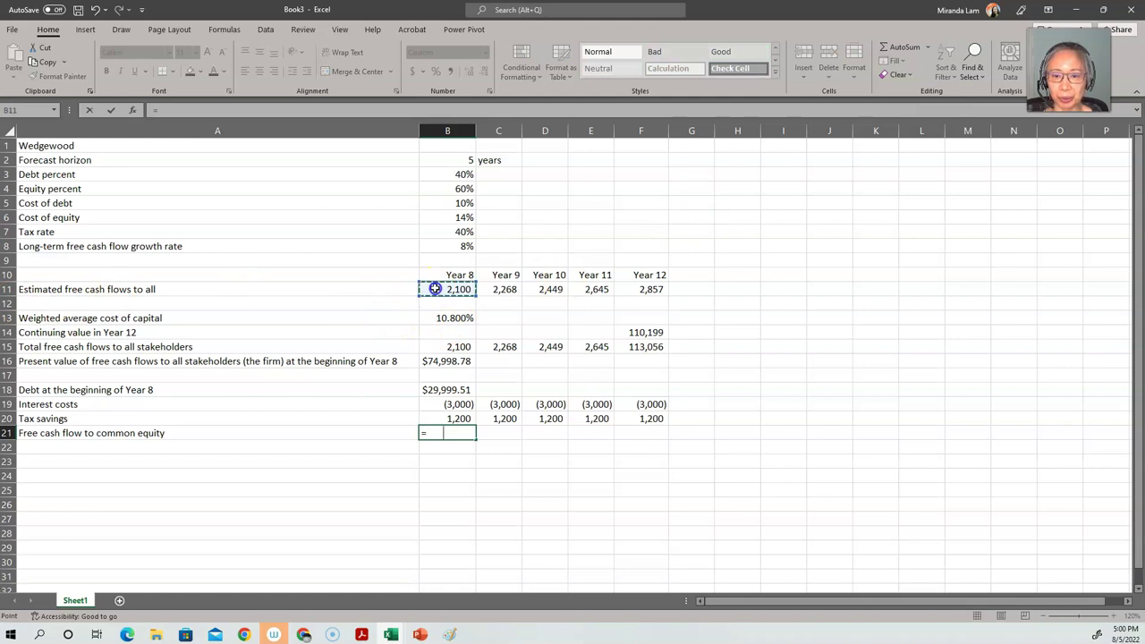
type("+")
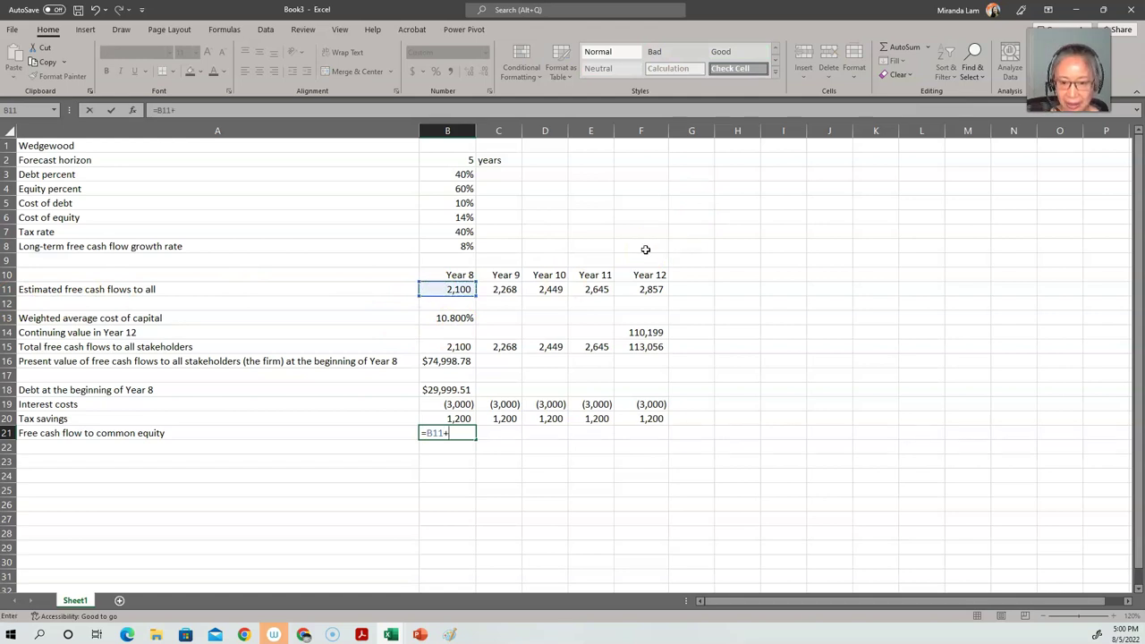
left_click(456, 404)
type("+")
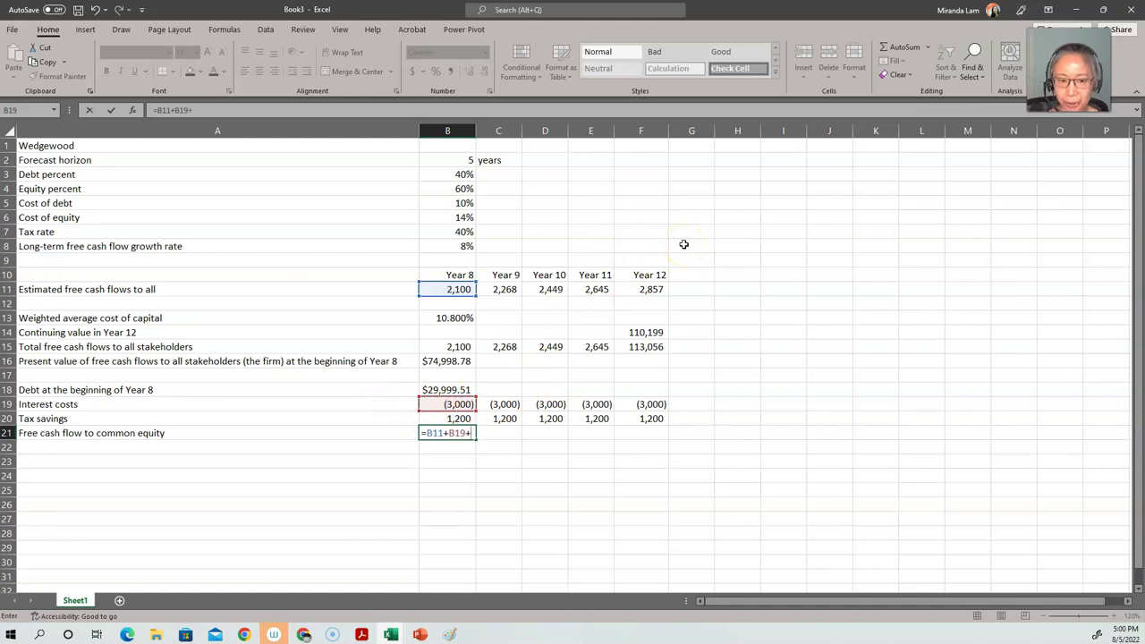
left_click(421, 419)
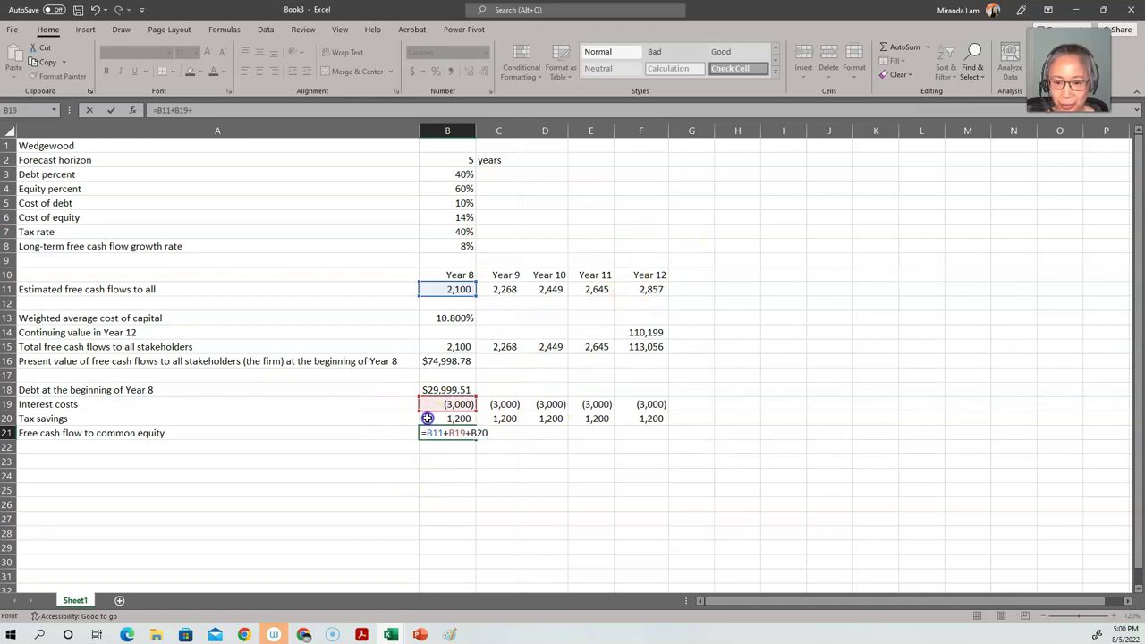
key("Return")
Copy the free cash flow to common equity formula from B21 across to F21.
key("Up")
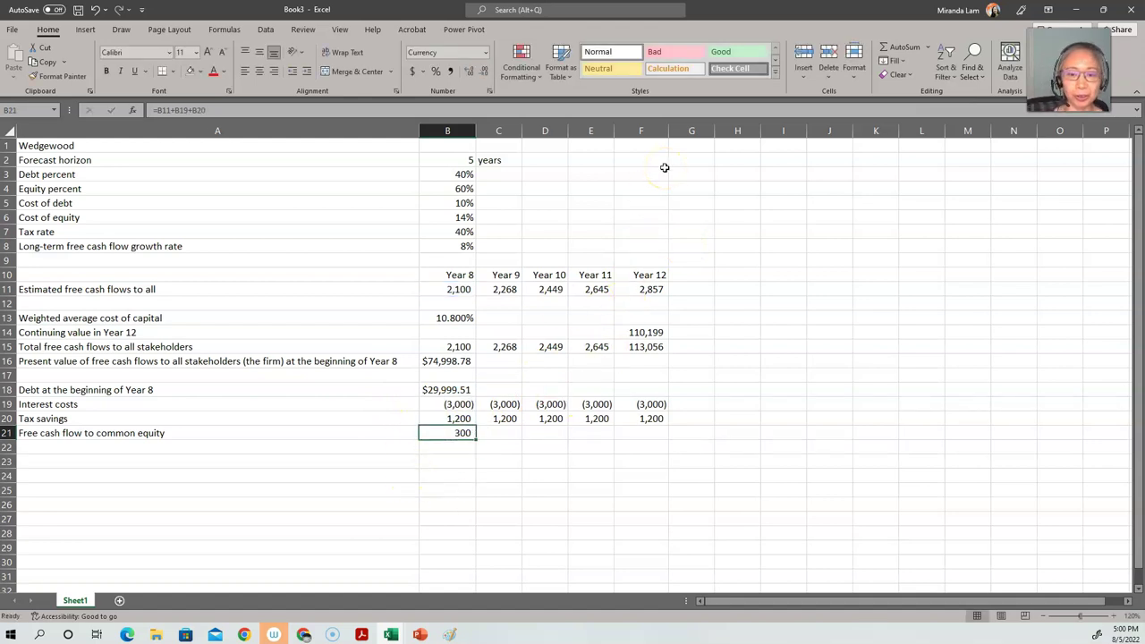
key("ctrl+c")
key("shift+Right")
key("shift+Right")
key("shift+Right")
key("shift+Right")
key("Return")
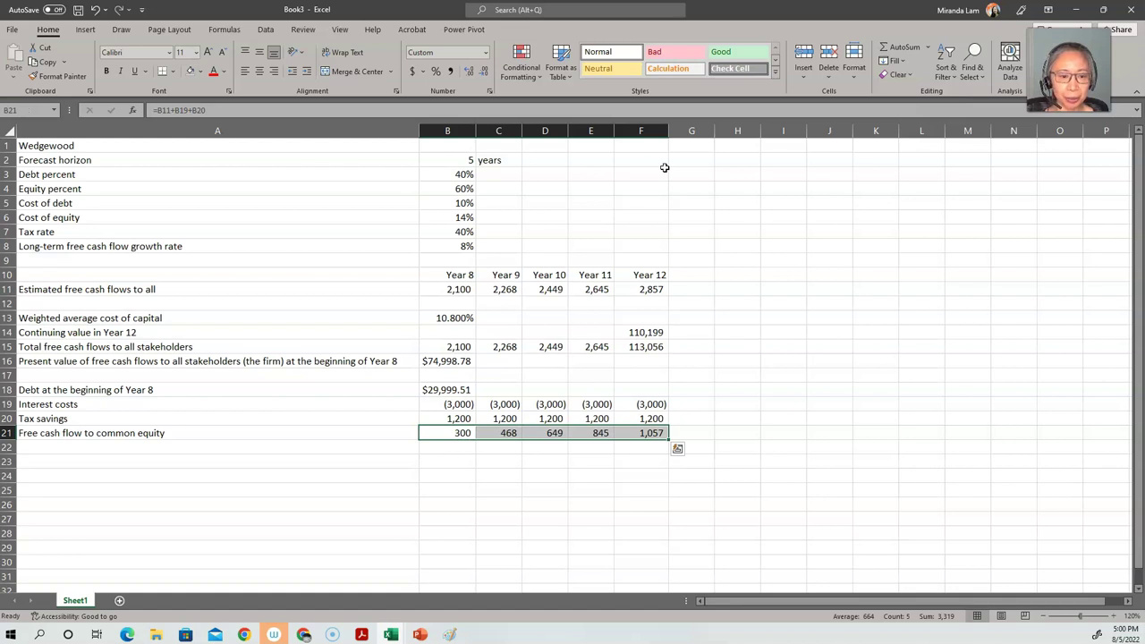
Extend the label in A21 to read "Free cash flow to common equity during the forecast horizon".
key("Left")
key("F2")
type("during the")
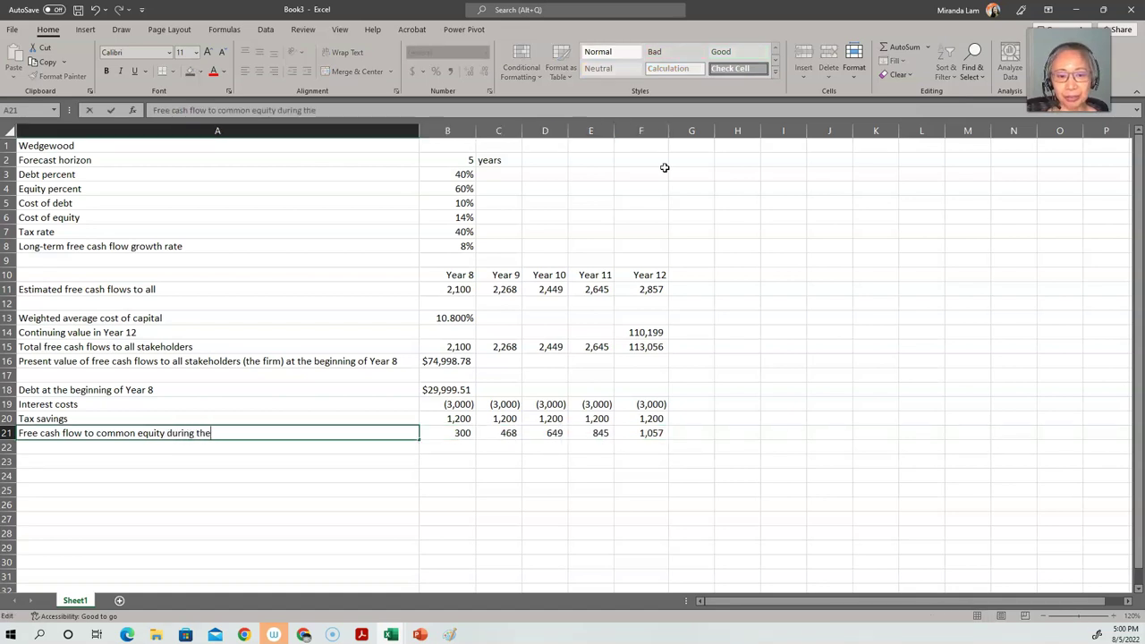
type(" forecast")
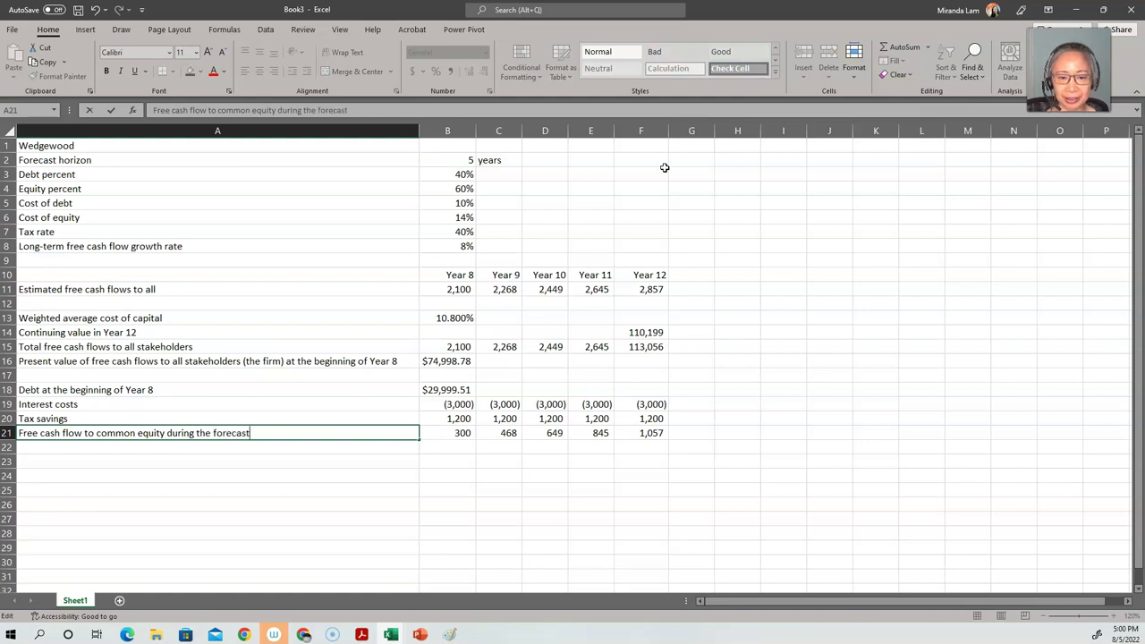
type(" horizon")
key("Return")
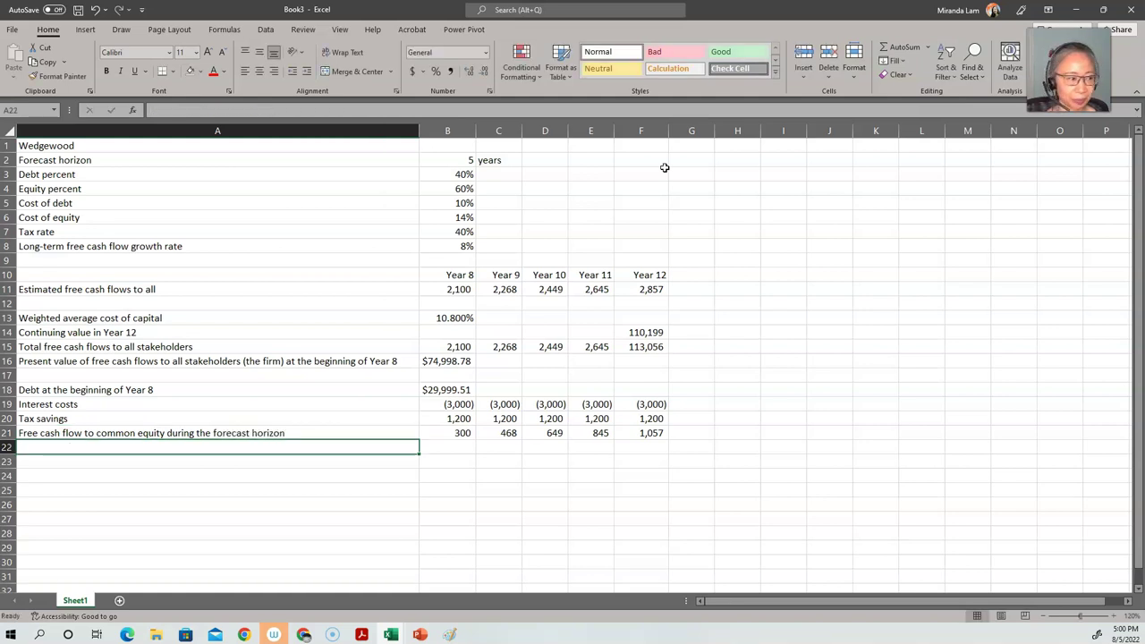
Label A22, the row below the free cash flow to common equity, "Present value of the above".
type("Pre")
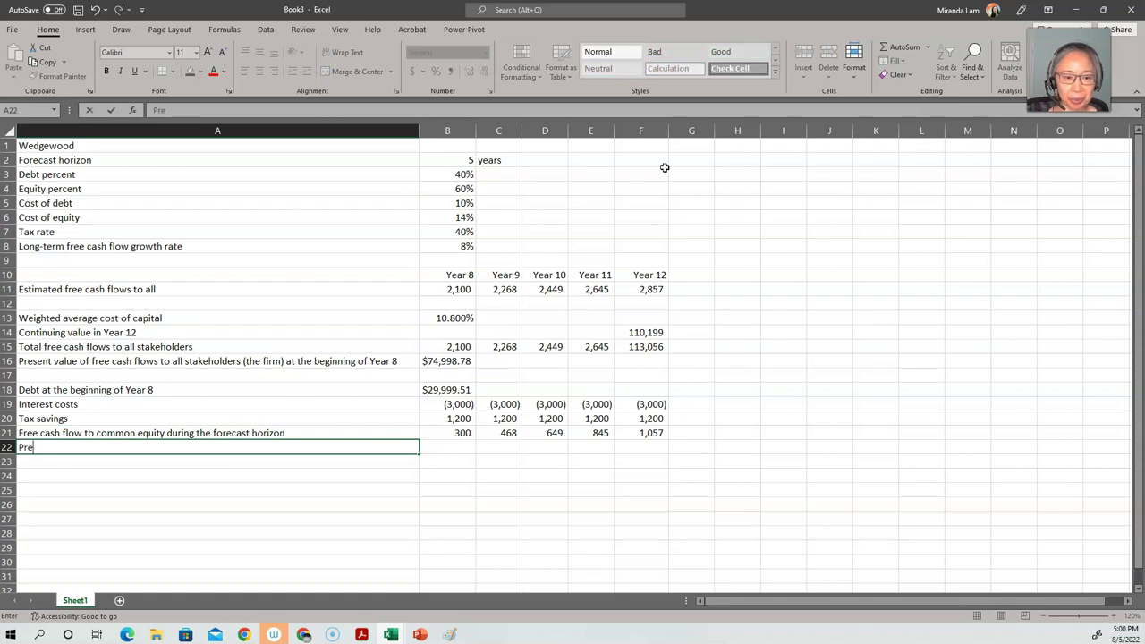
type("sent value")
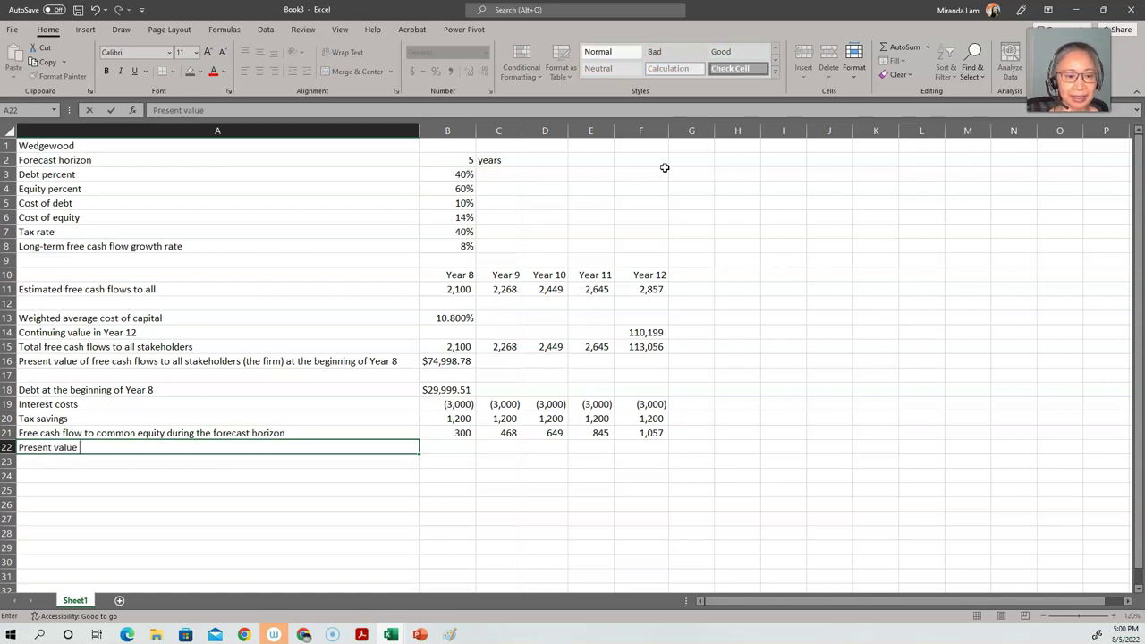
type(" of")
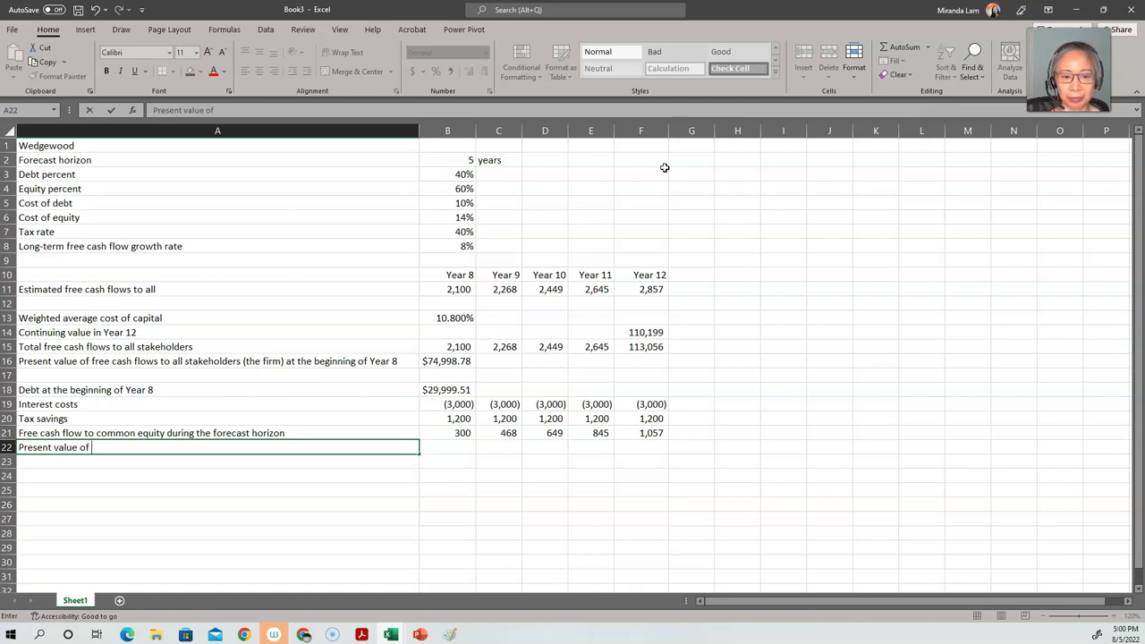
type(" the above")
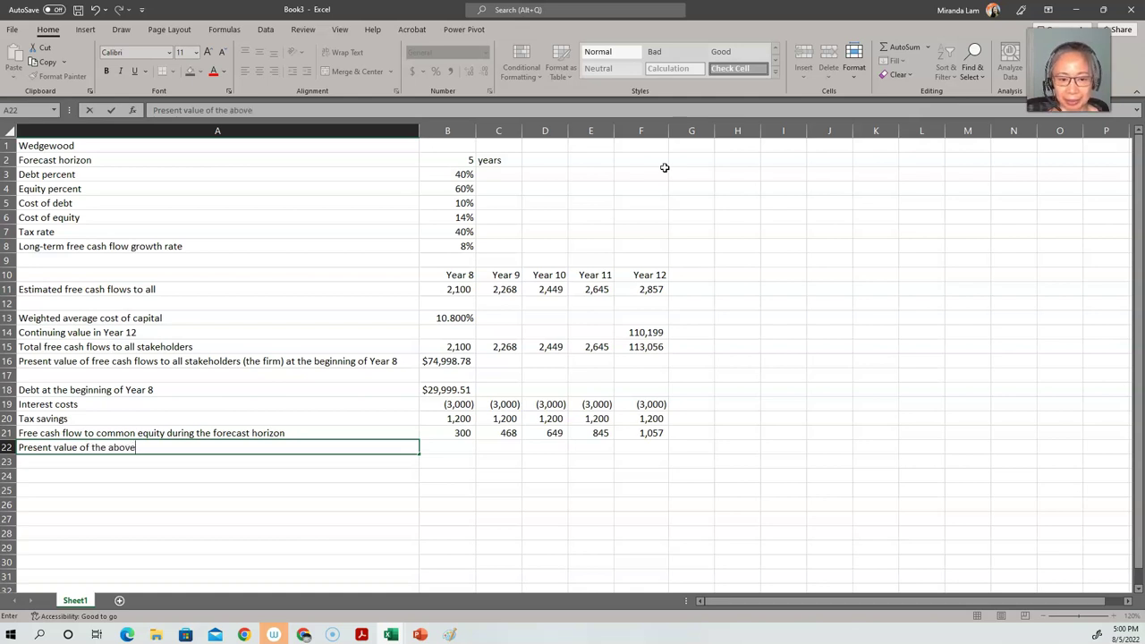
key("Return")
Calculate the present value of the forecast-horizon equity cash flows in B22 at the cost of equity, using =NPV(B6,B21:F21).
key("Up")
key("Right")
type("=")
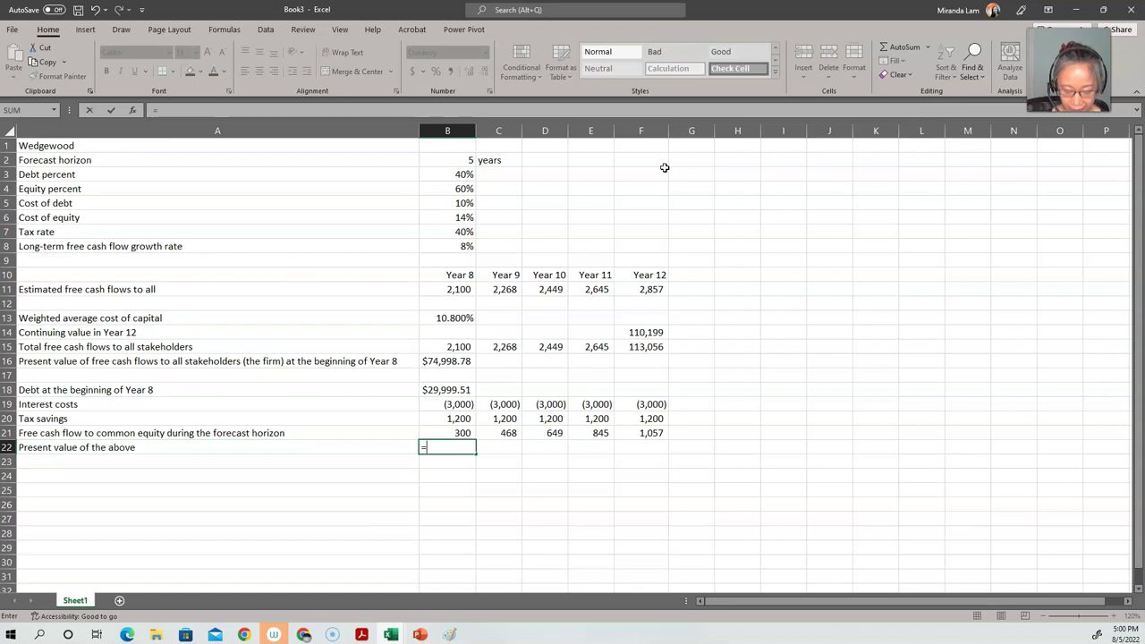
type("npv(")
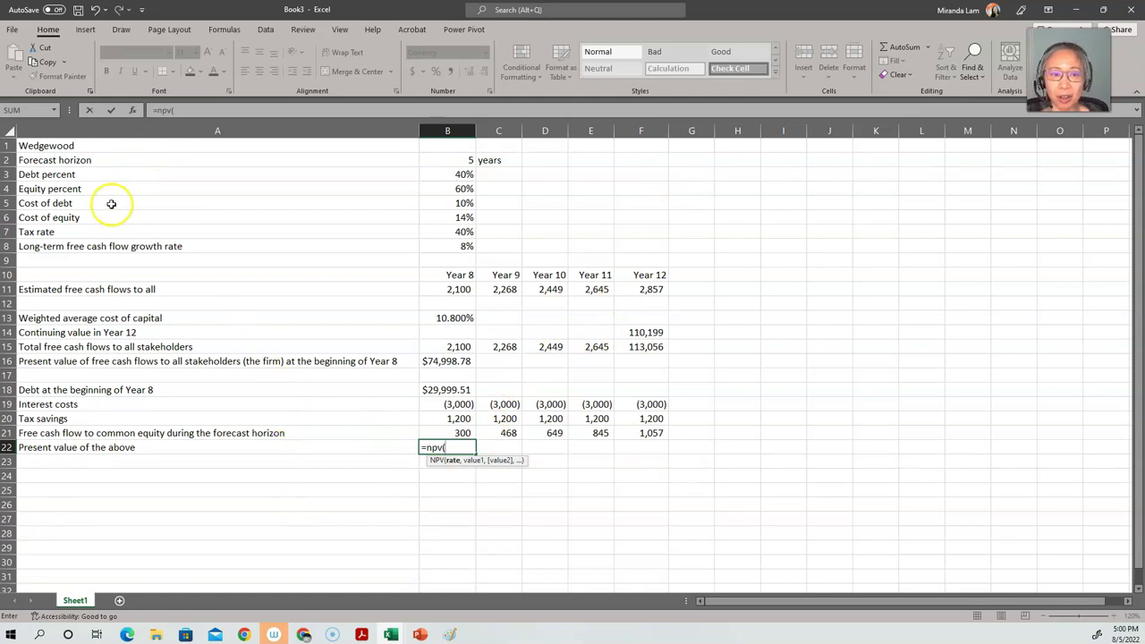
left_click(459, 217)
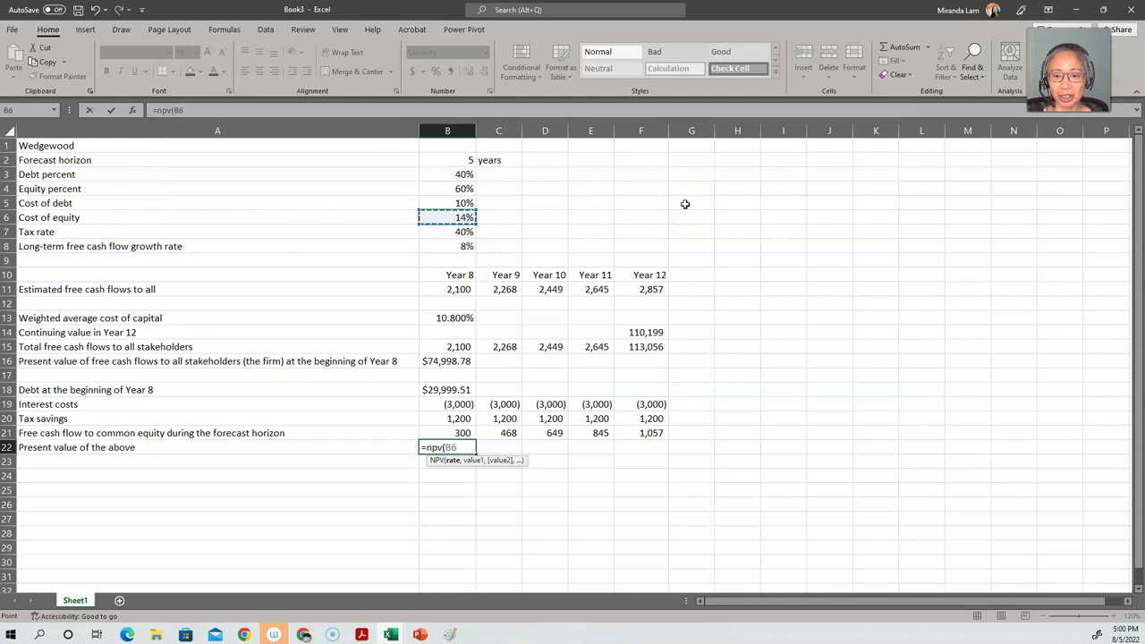
type(",")
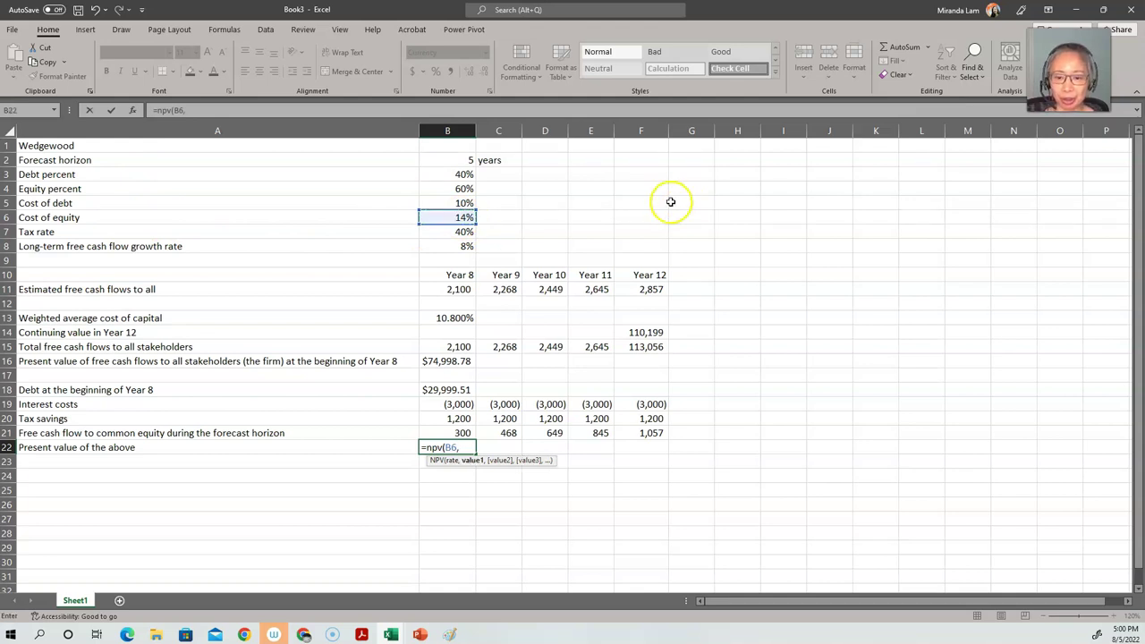
left_click(444, 430)
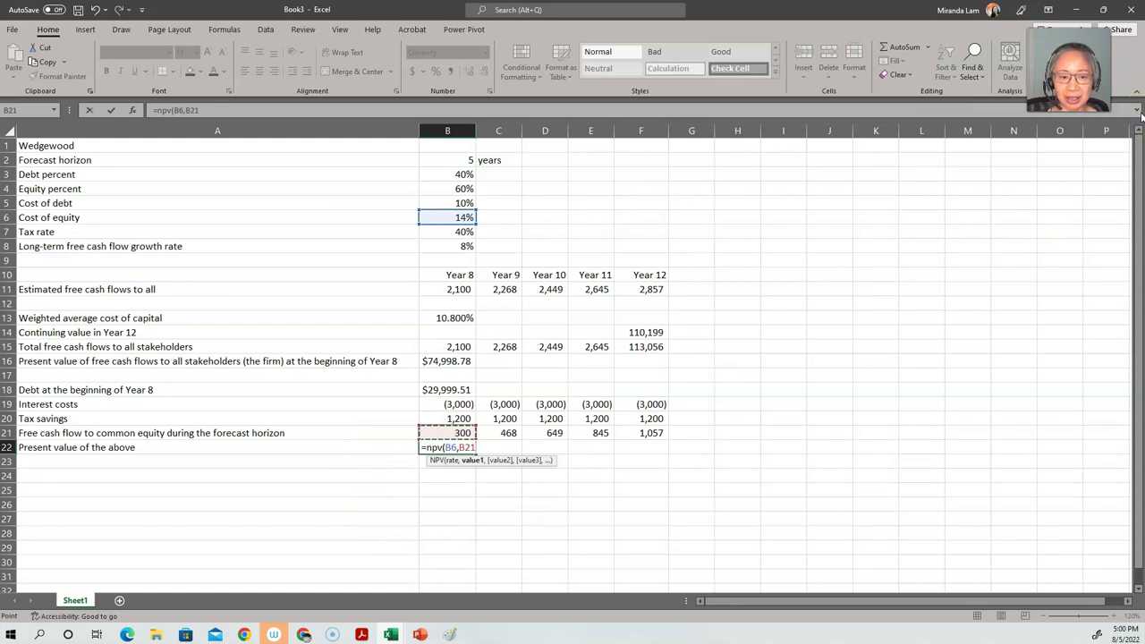
key("shift+Right")
key("shift+Right")
key("shift+Right")
key("shift+Right")
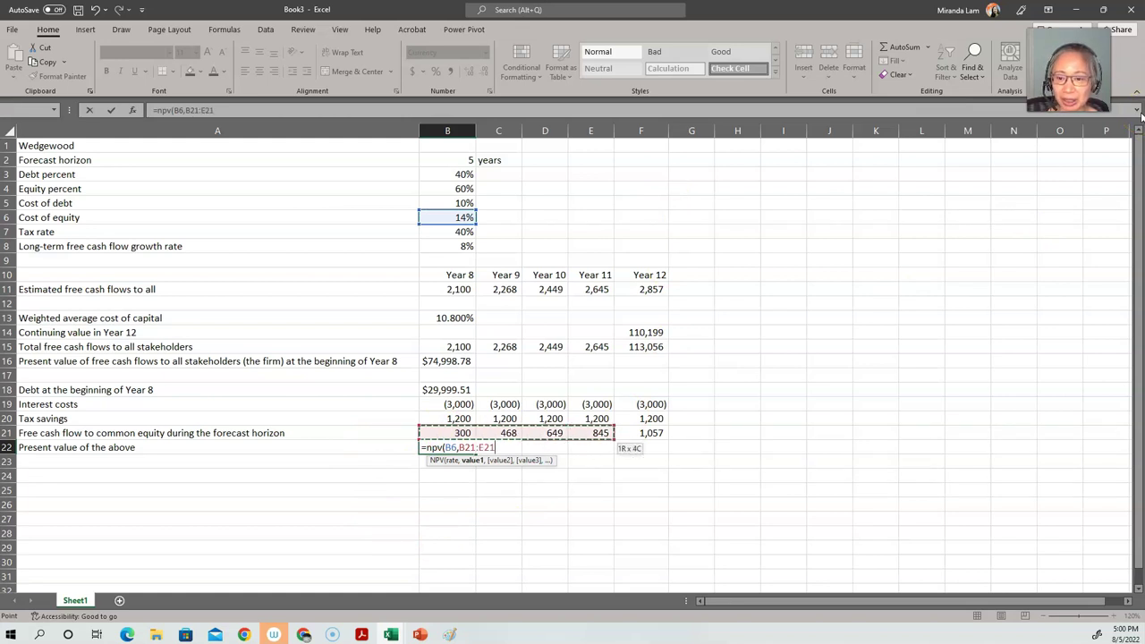
type(")")
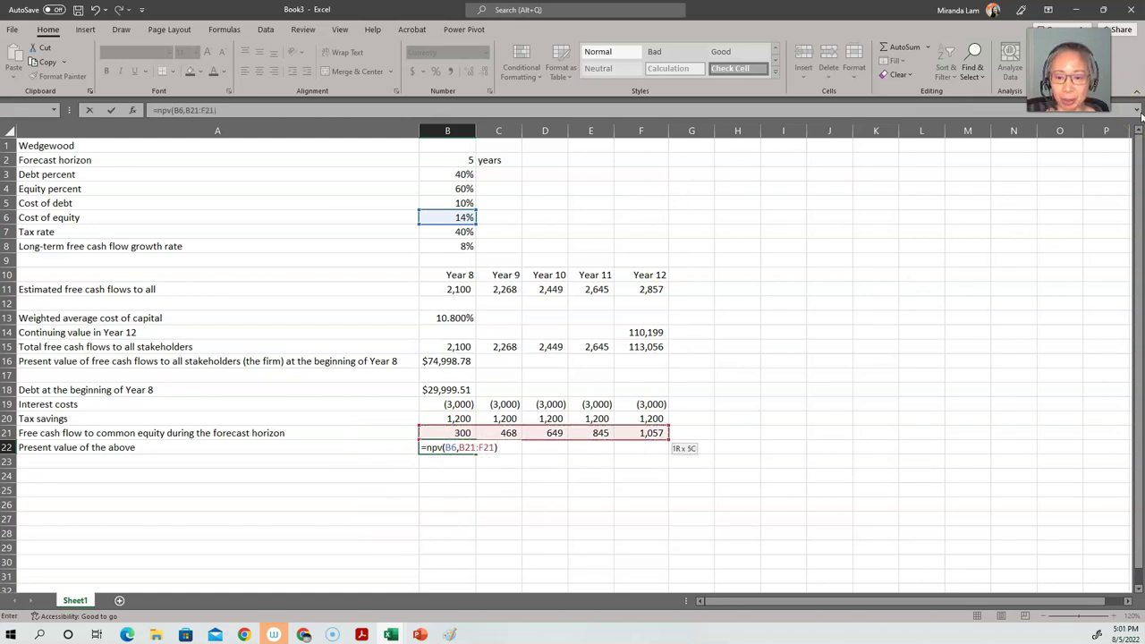
key("Return")
key("Up")
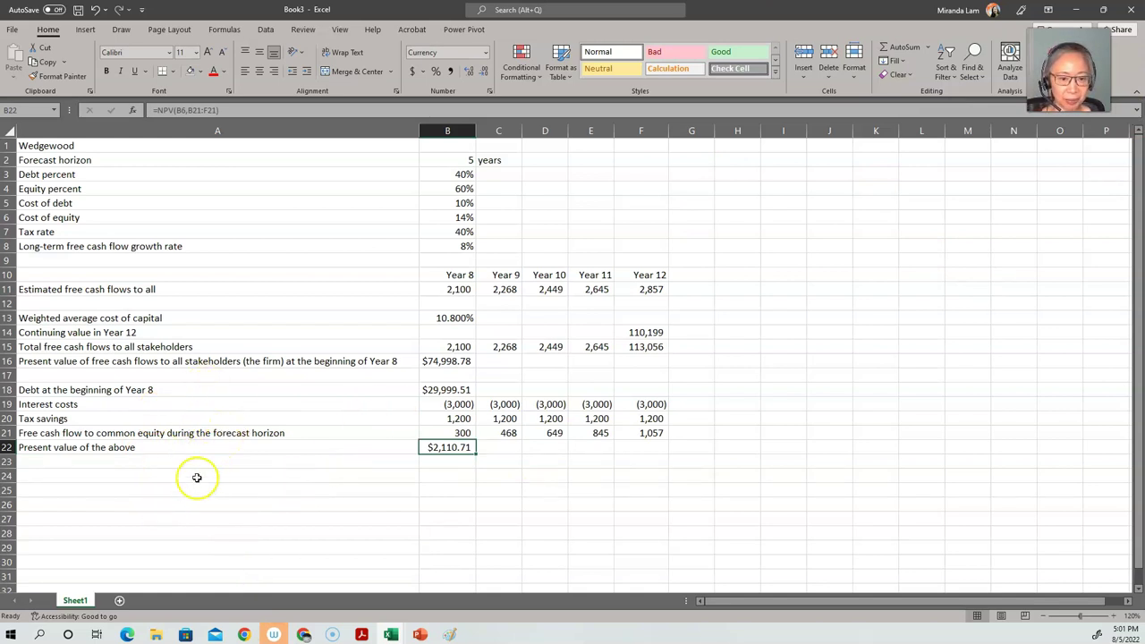
Label A24 "Value of equity at the beginning of Year 8", leaving row 23 blank.
left_click(164, 476)
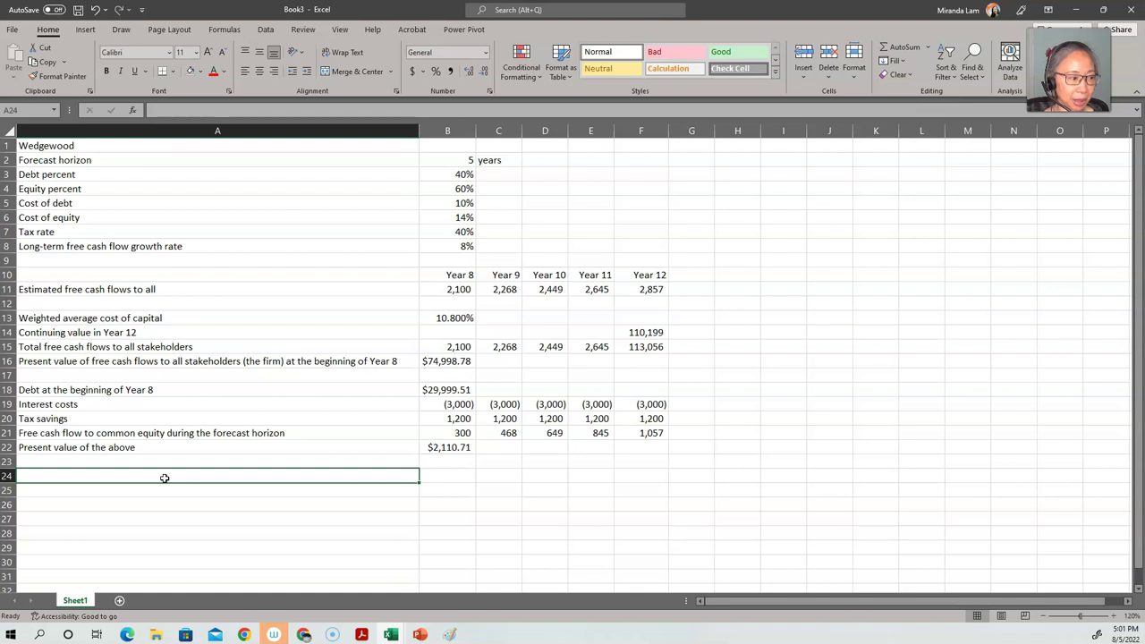
type("Value")
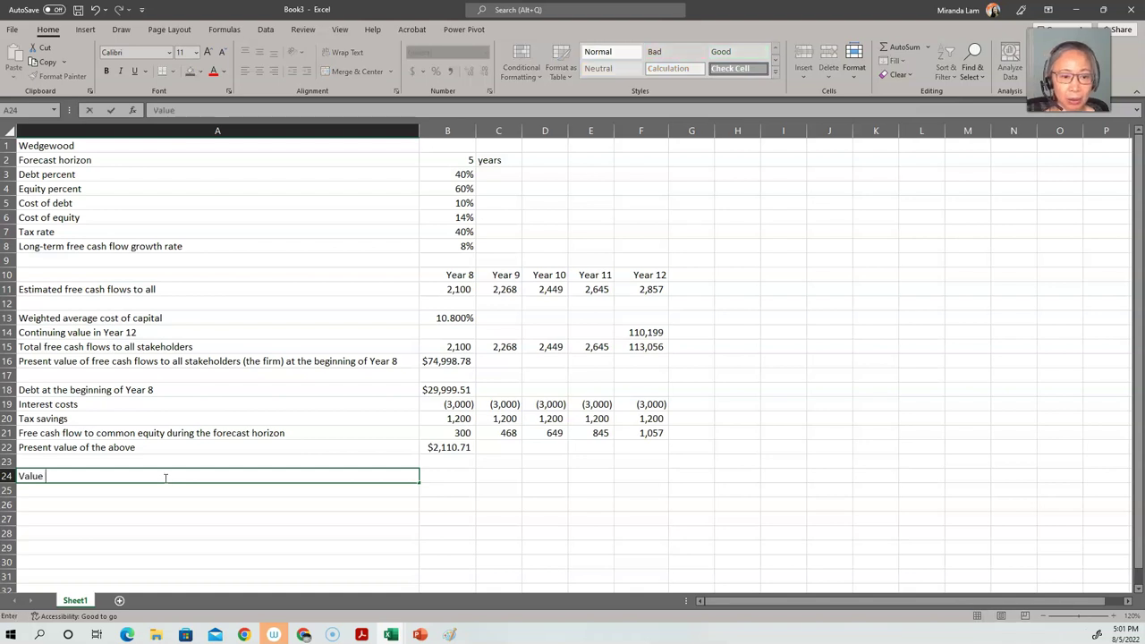
type(" of equity at the begin")
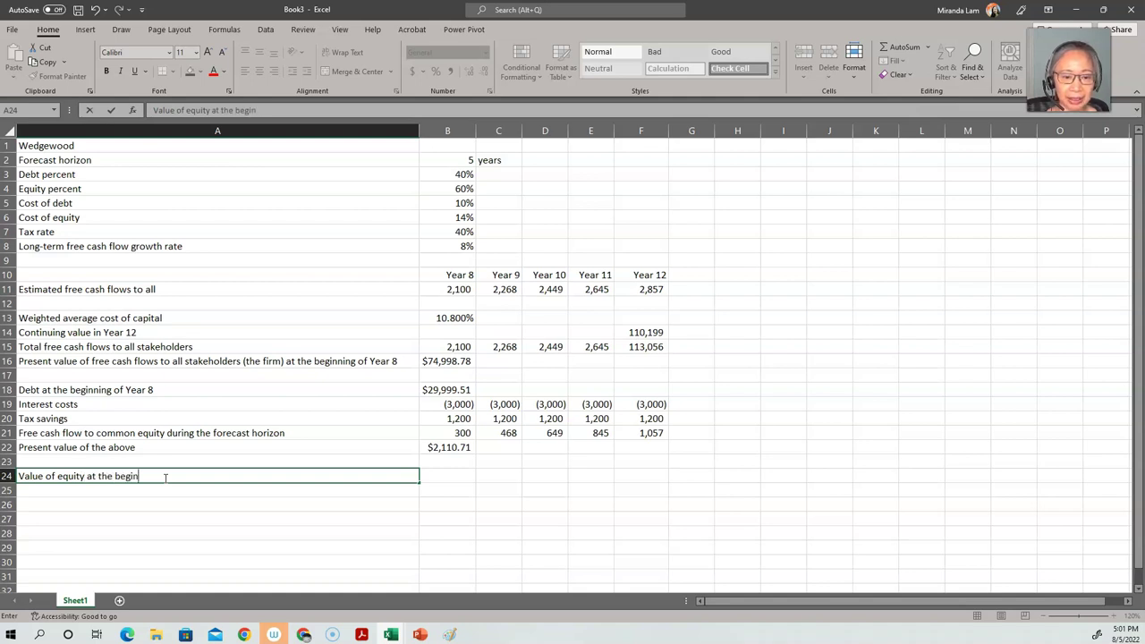
type("ning of Year 8")
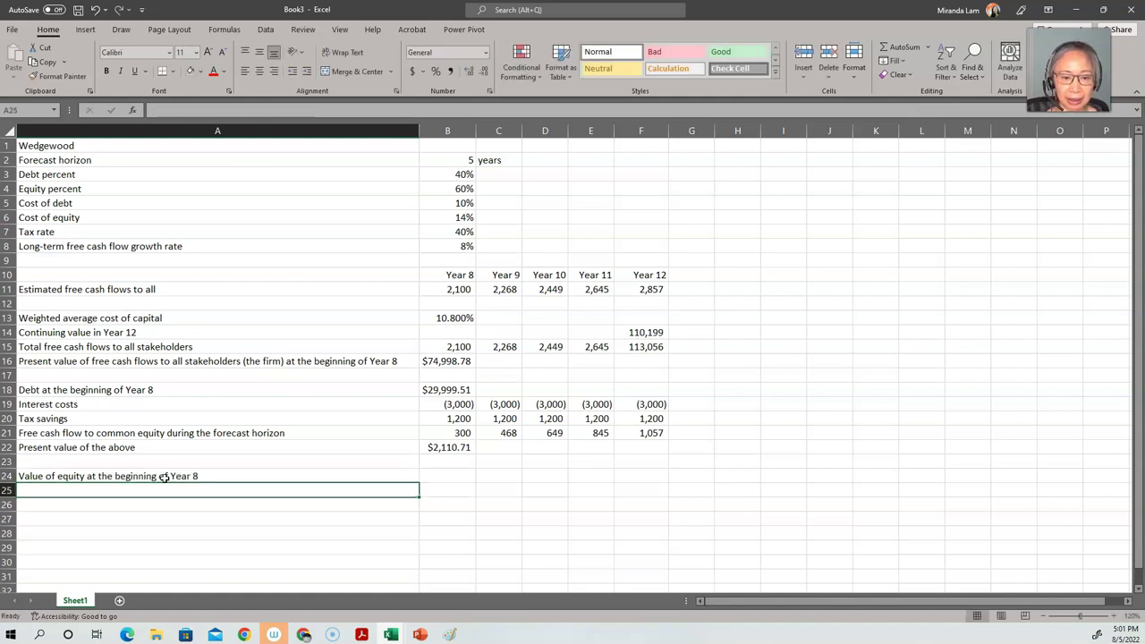
Calculate the value of equity in B24 as the firm's present value minus the Year 8 beginning debt, using =B16-B18.
key("Tab")
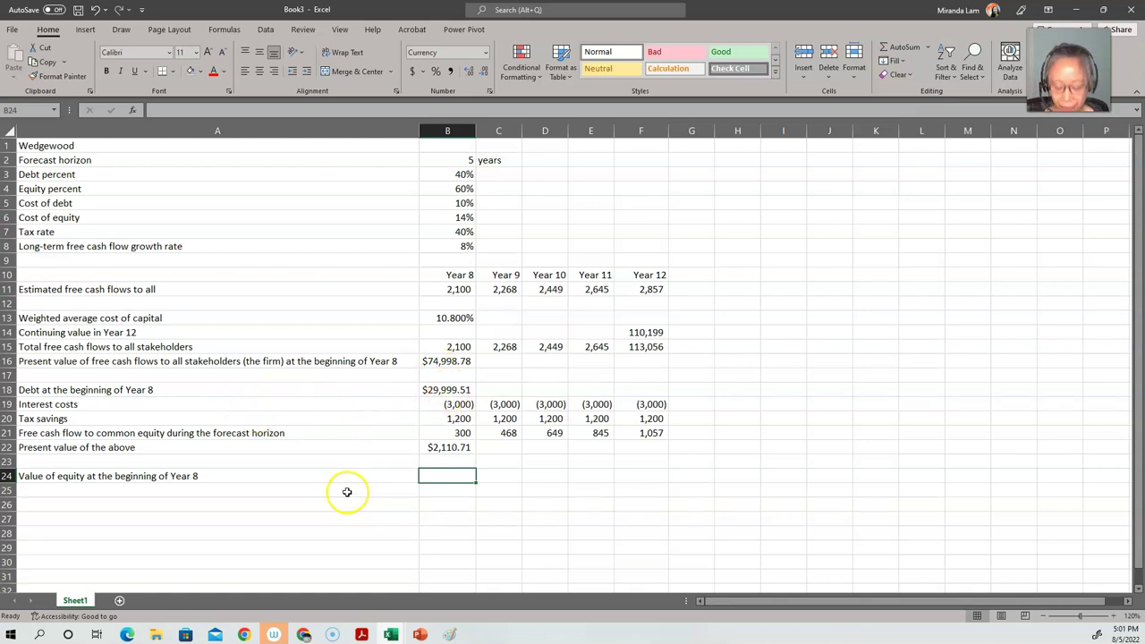
type("=")
left_click(449, 363)
type("-")
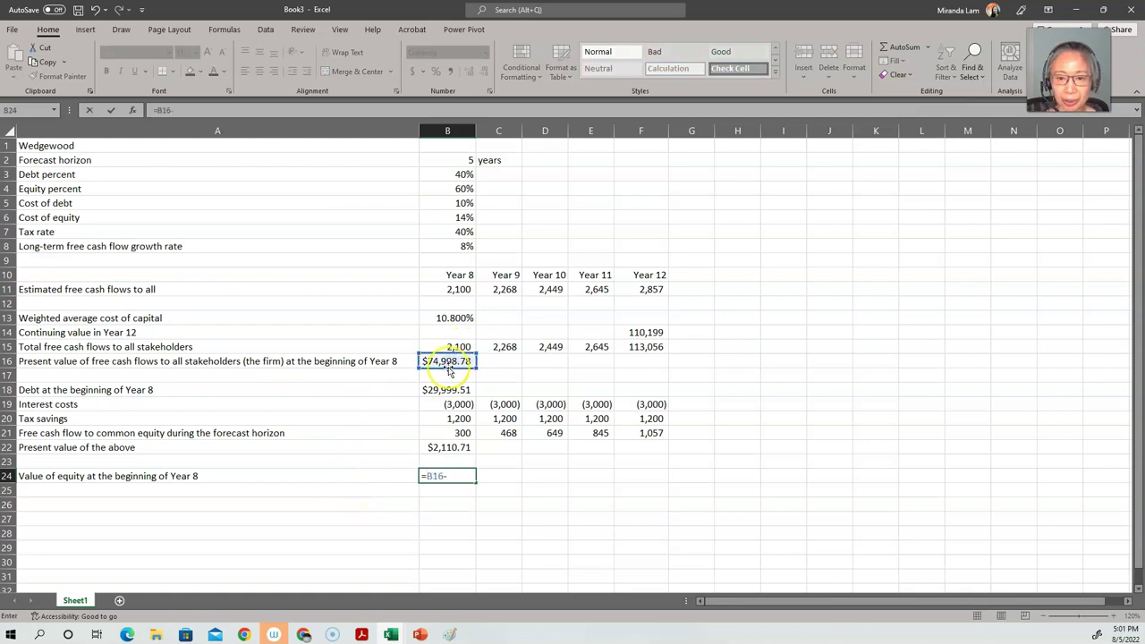
left_click(452, 391)
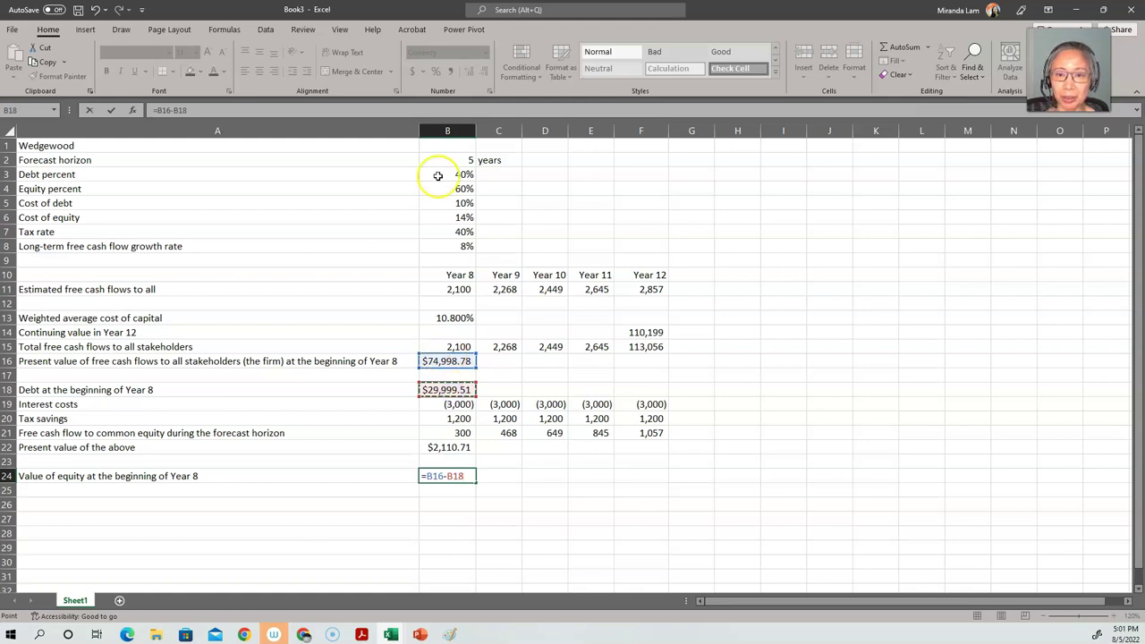
key("Return")
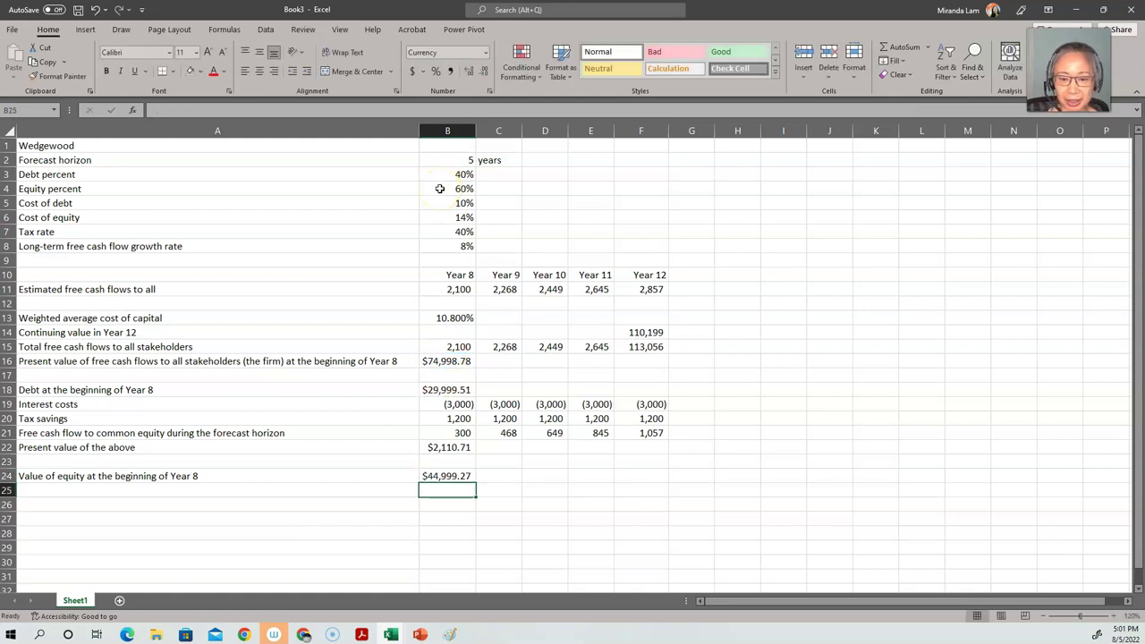
key("Up")
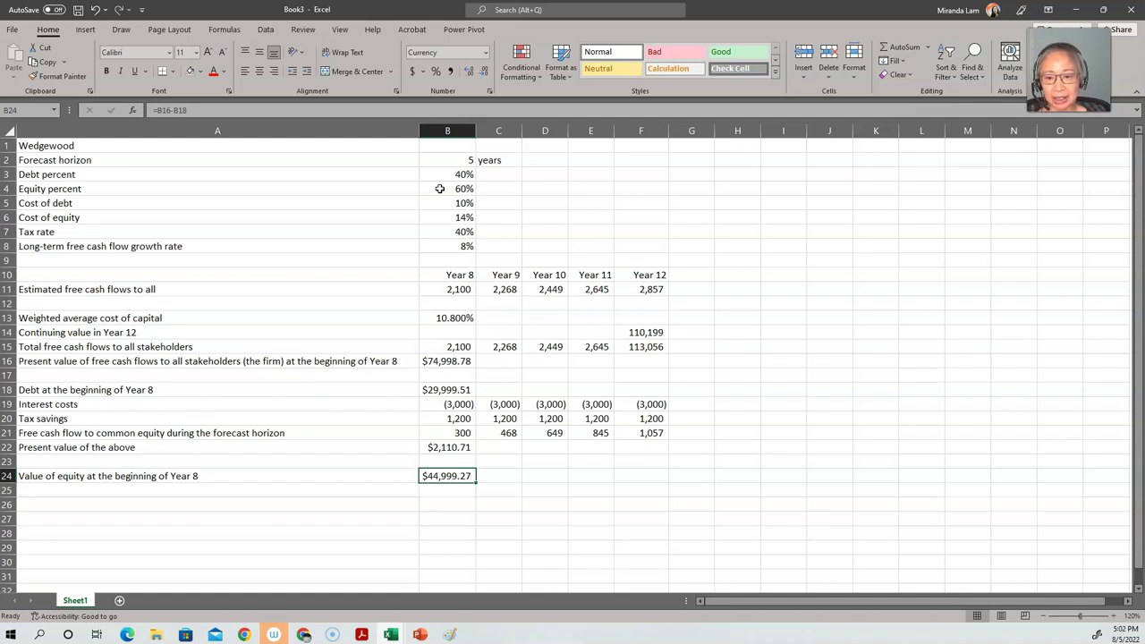
Replace the label in A22 with "Value of FCFE during the forecast horizon at the beginning of Year 8".
key("Up")
key("Up")
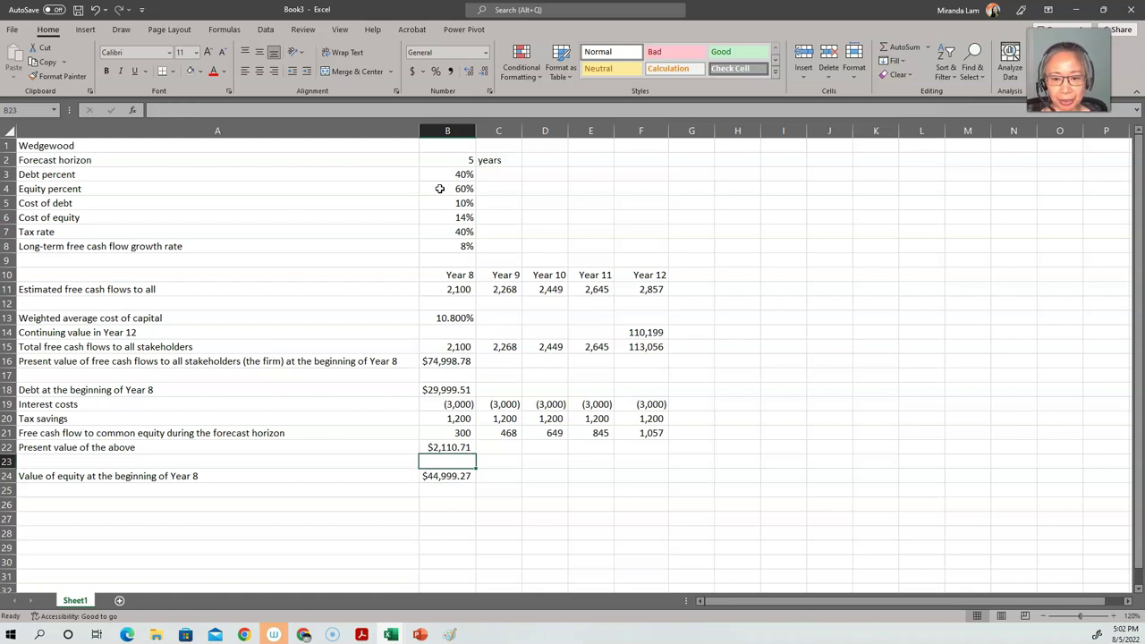
key("Left")
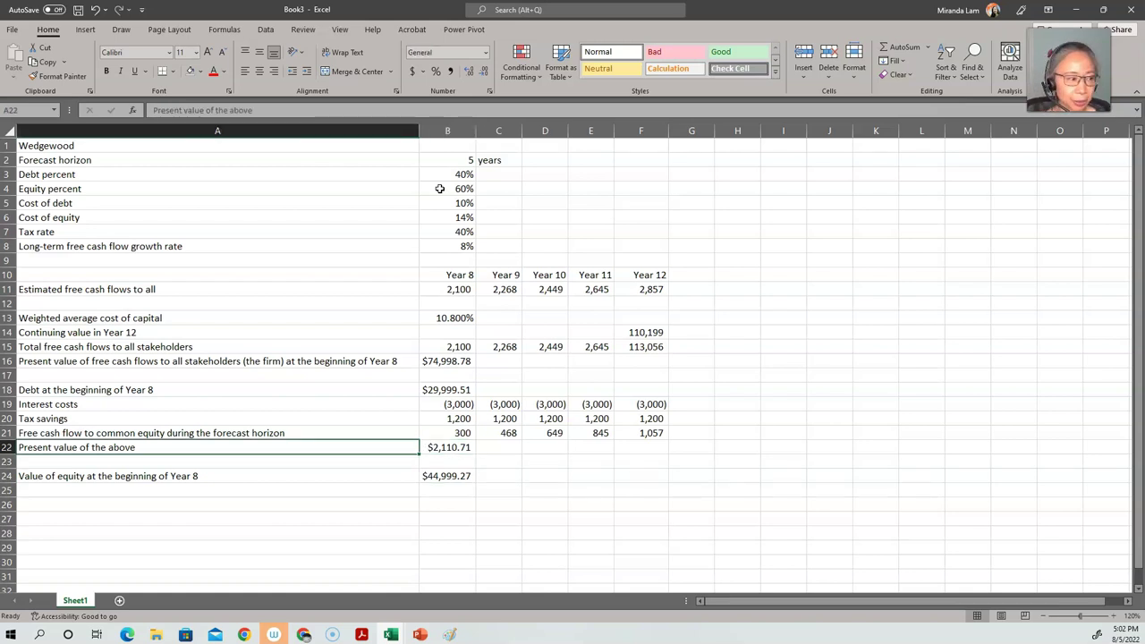
type("V")
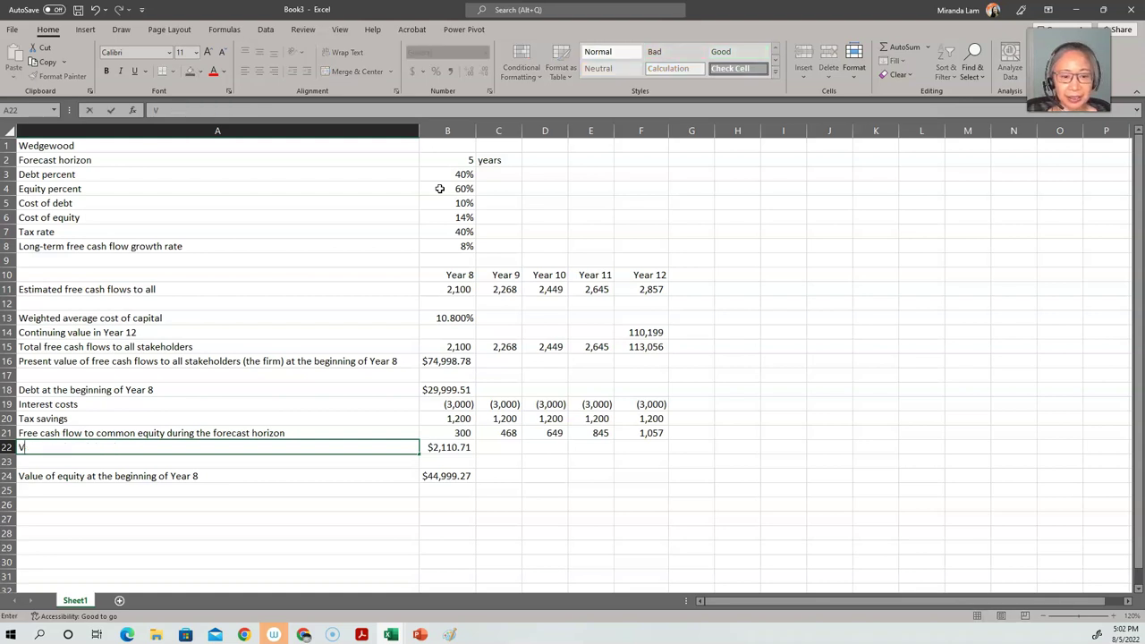
type("alue of ")
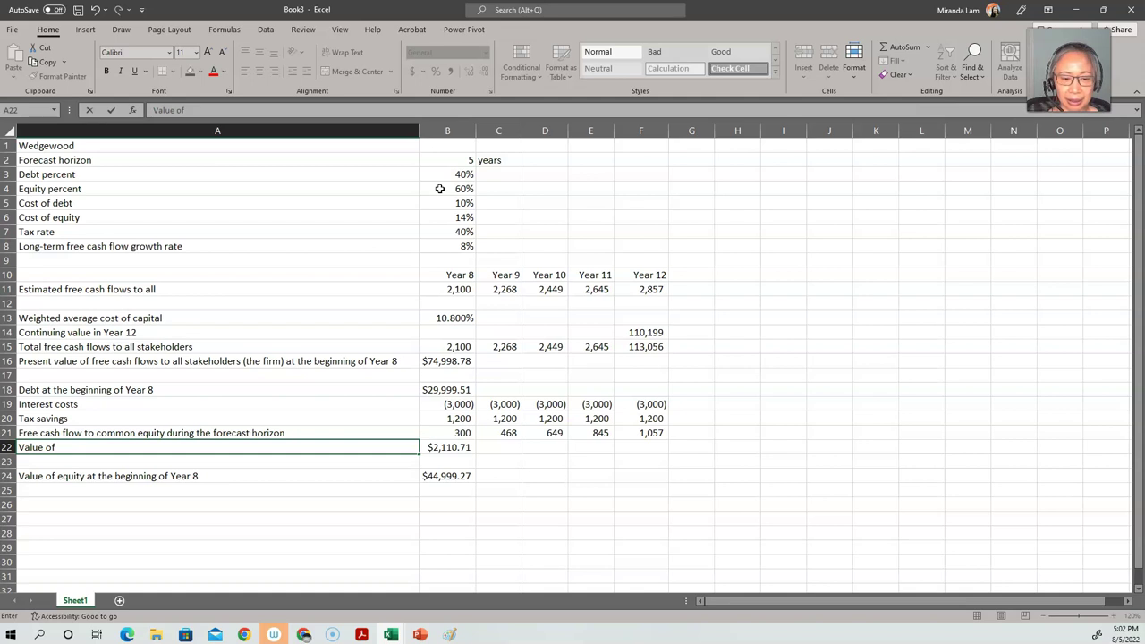
type("FCFE d")
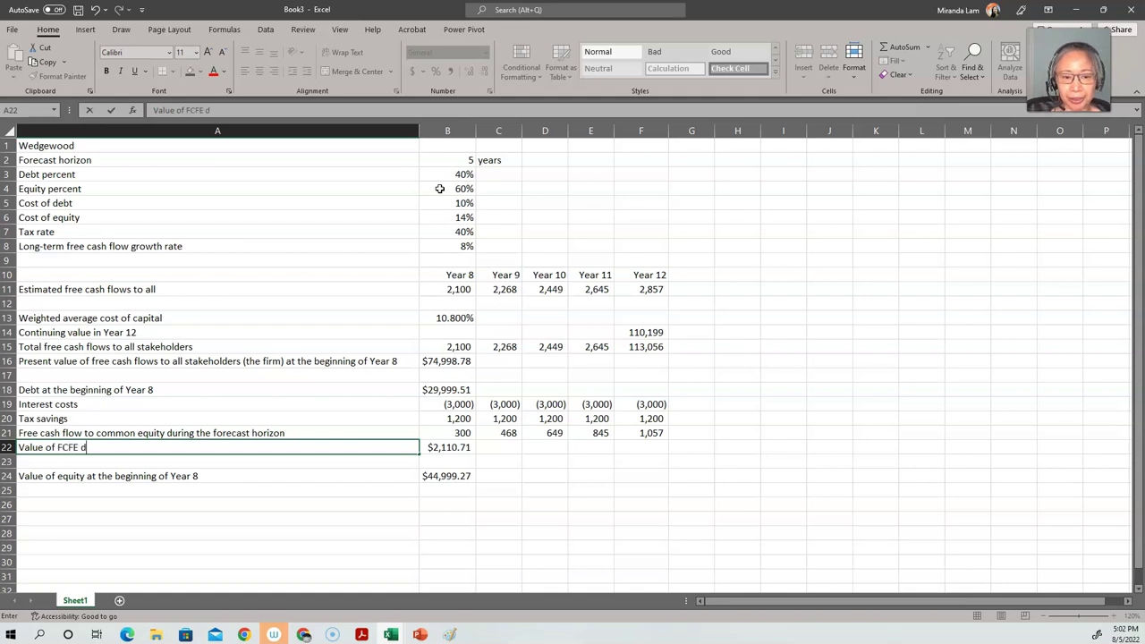
type("uring the forecast horizon at the beginning of Year ")
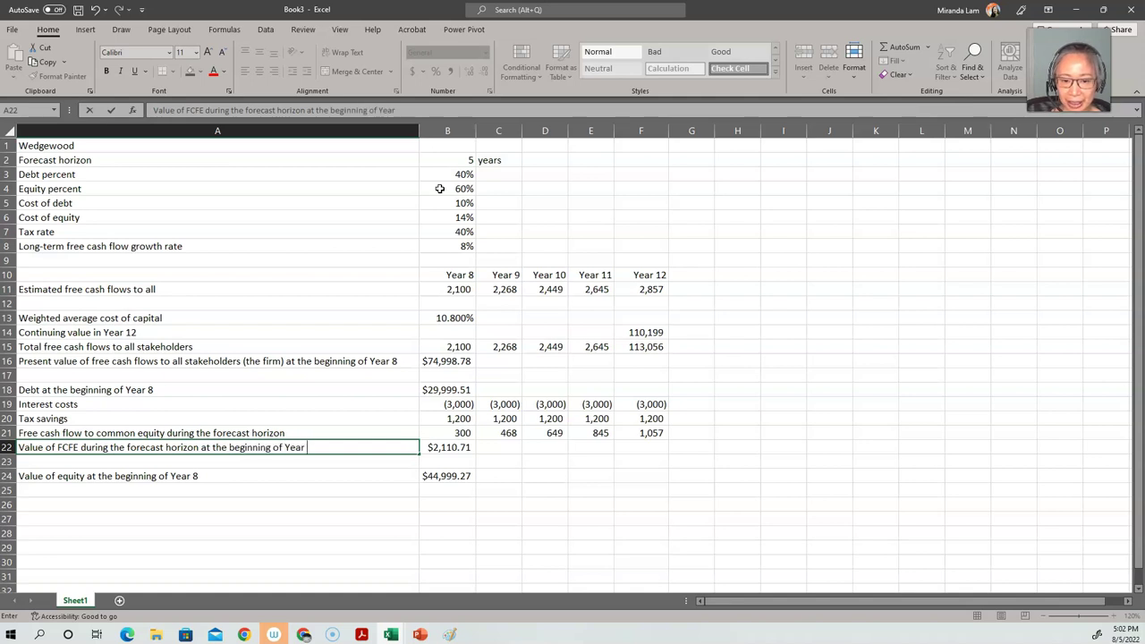
type("8")
key("Return")
Label A25 "Implied present value of continuing value at the beginning of Year 8".
key("Down")
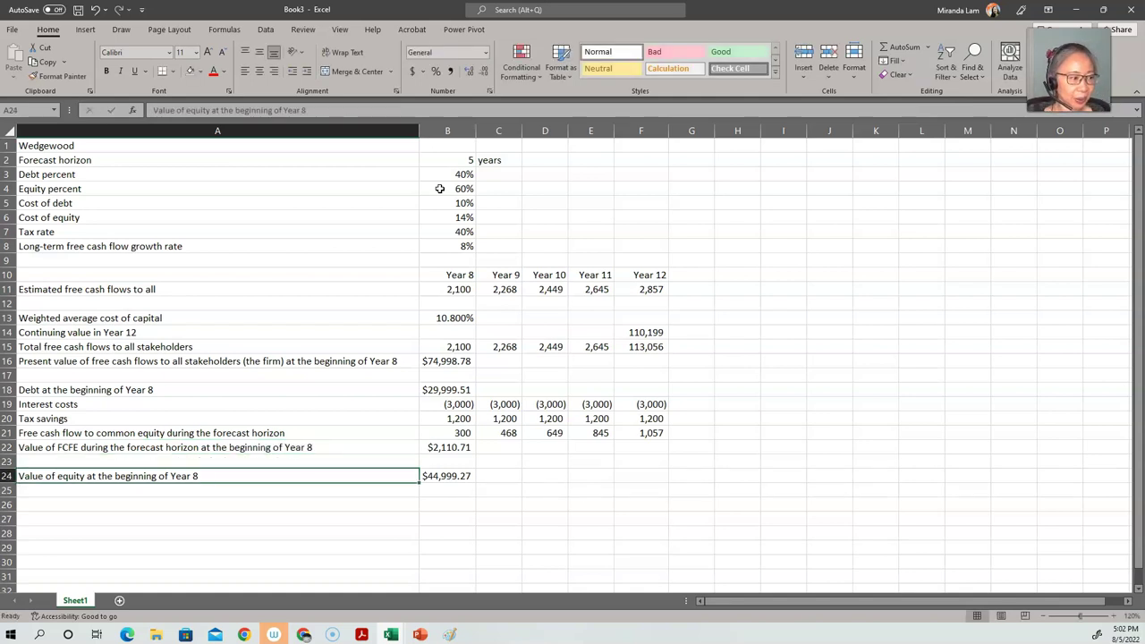
key("Down")
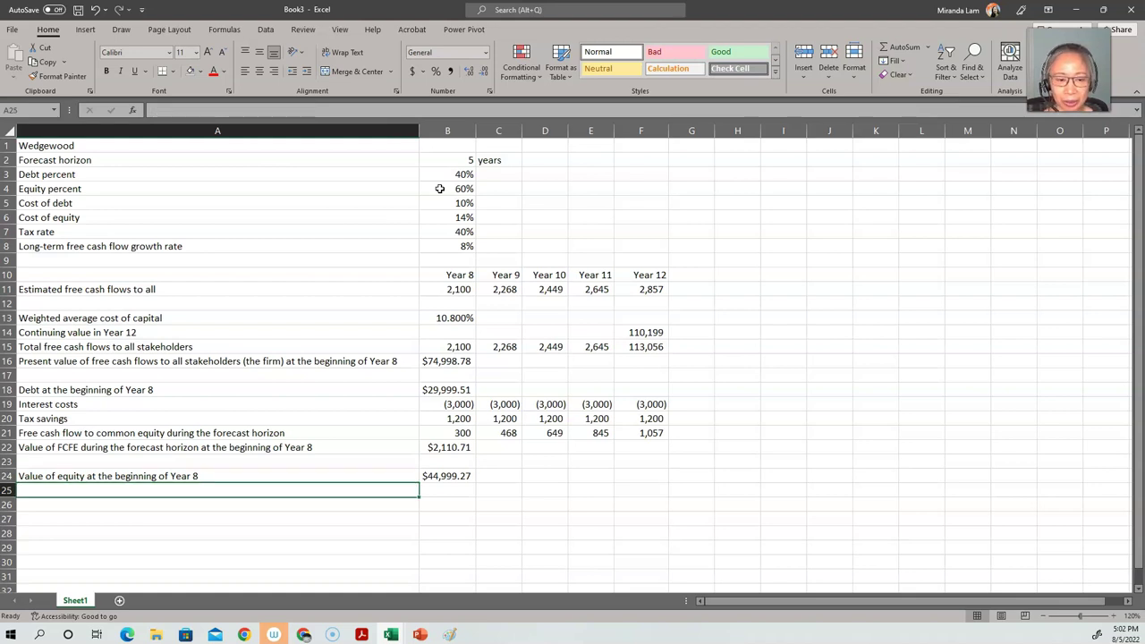
type("Implied")
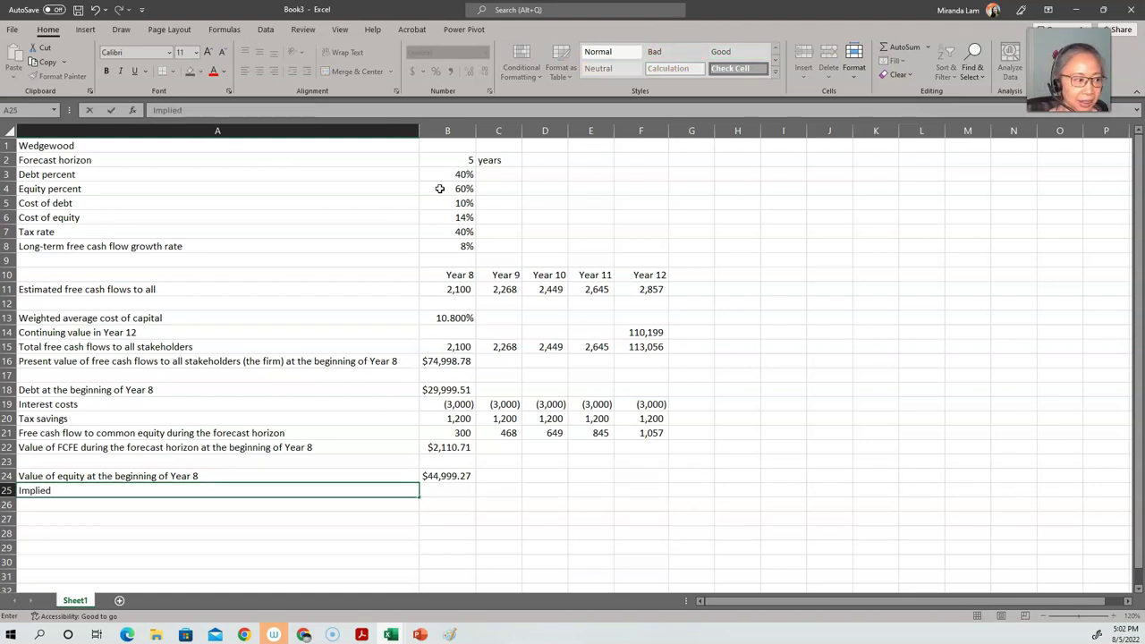
type(" pr")
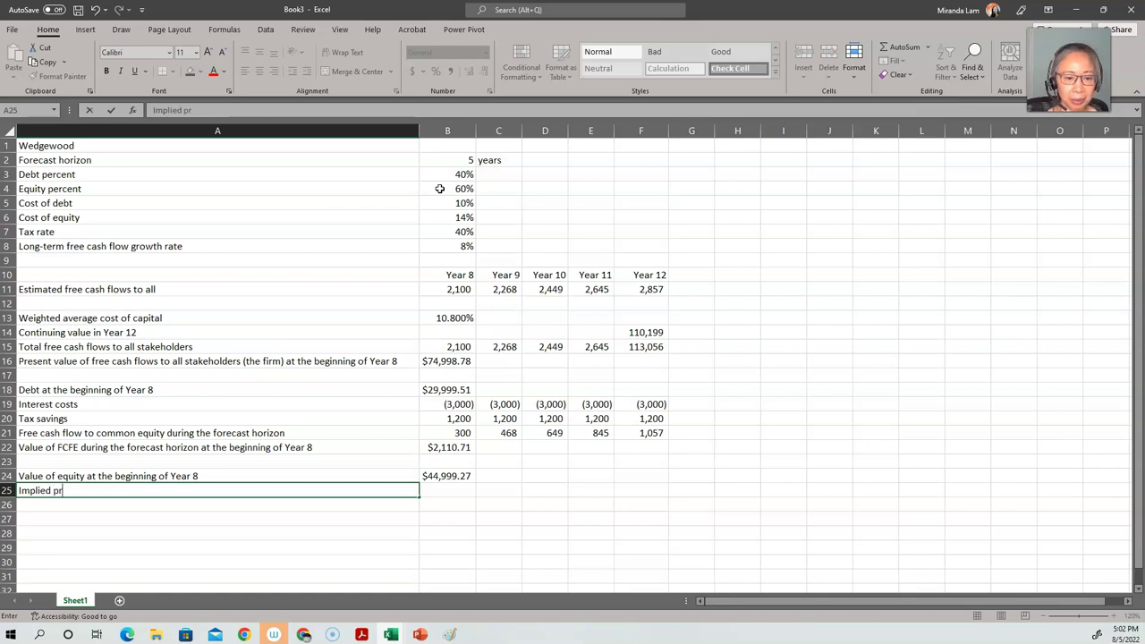
type("esent value of")
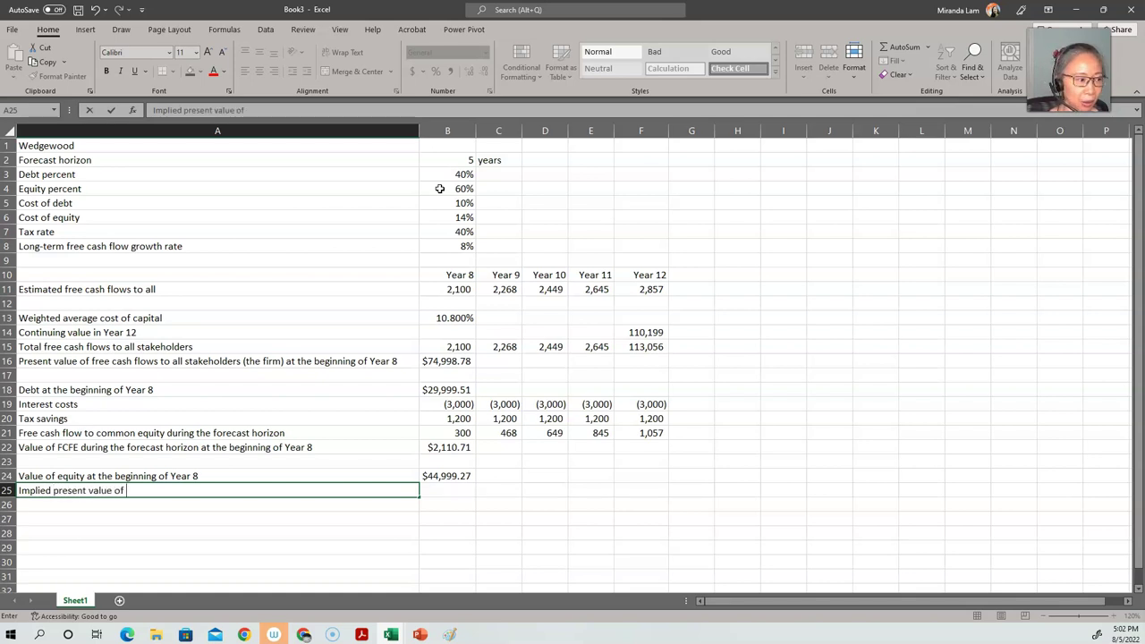
type(" continui")
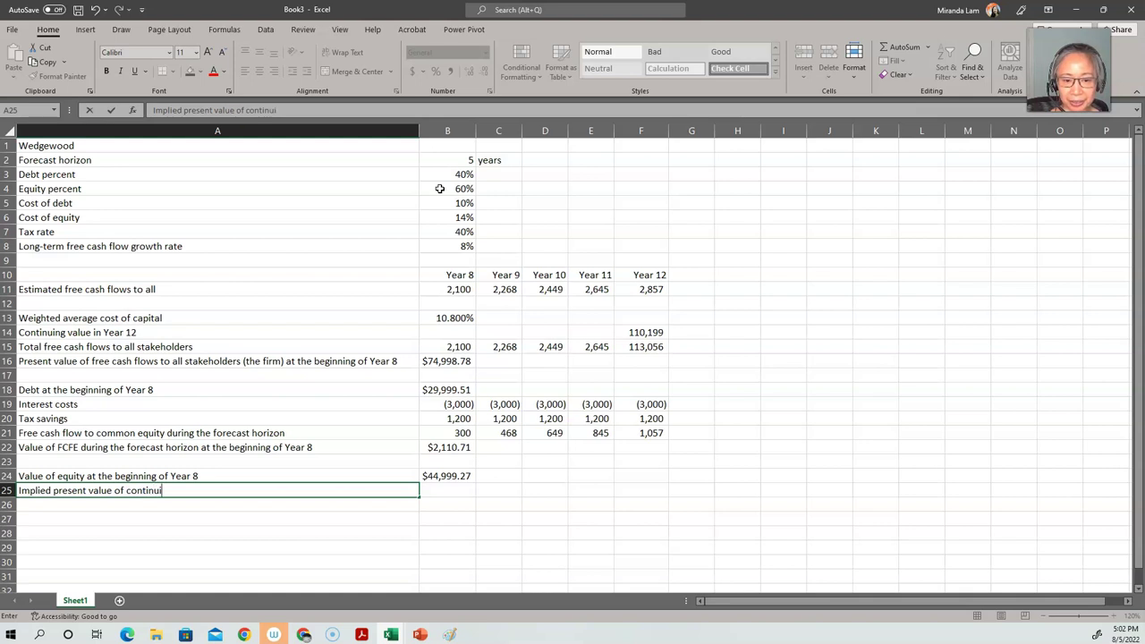
type("ng value at ")
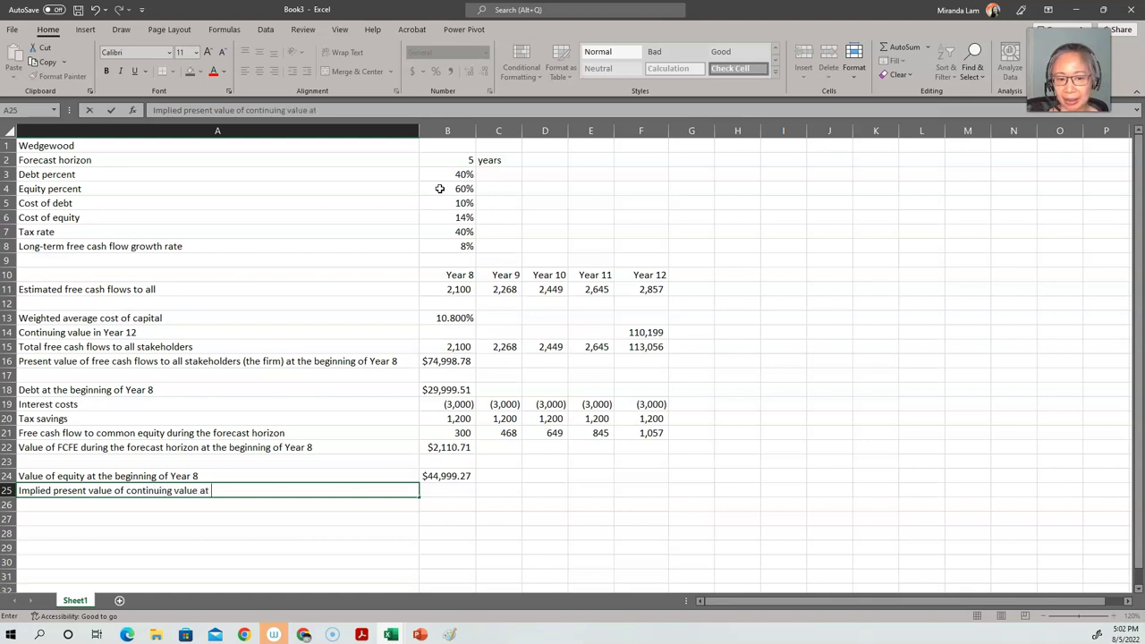
type("the begin")
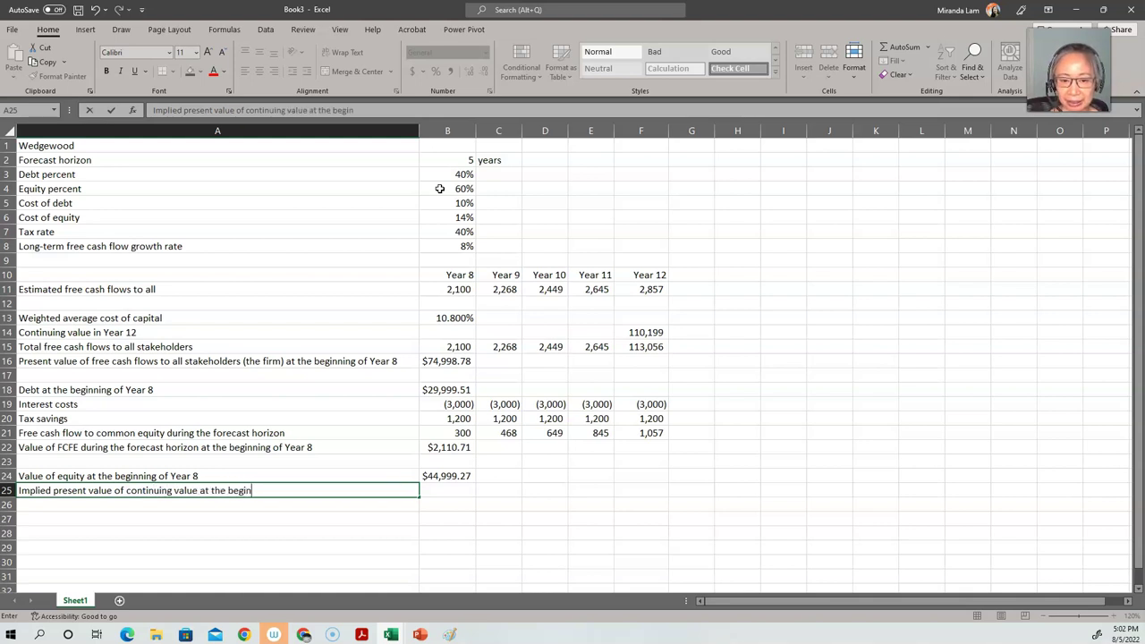
type("ning of Ye")
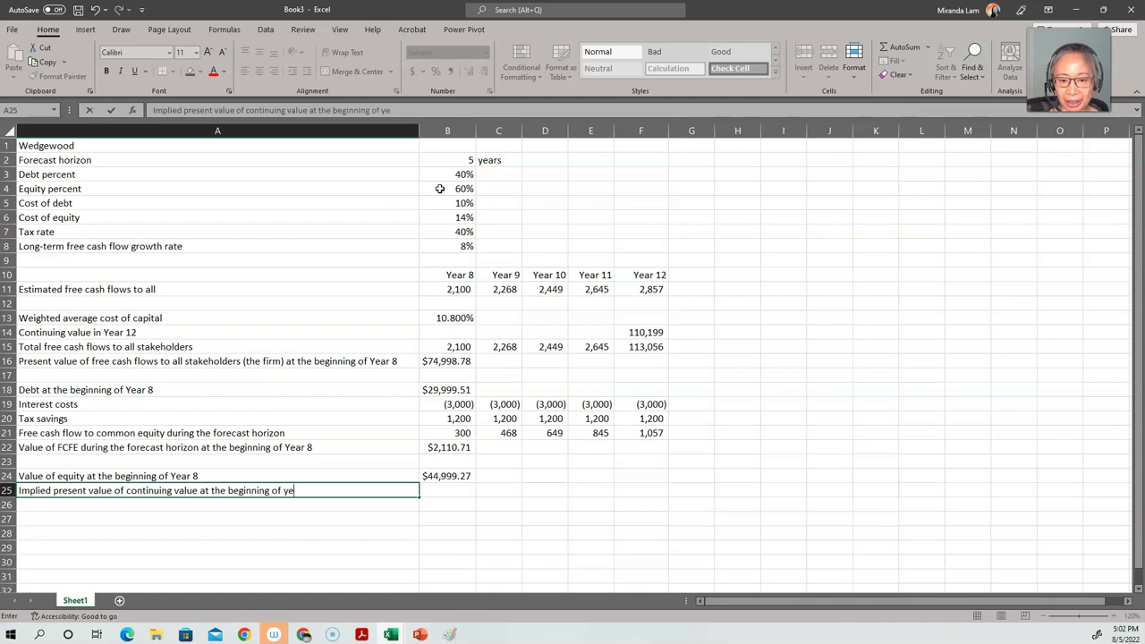
type("ar 8")
key("Tab")
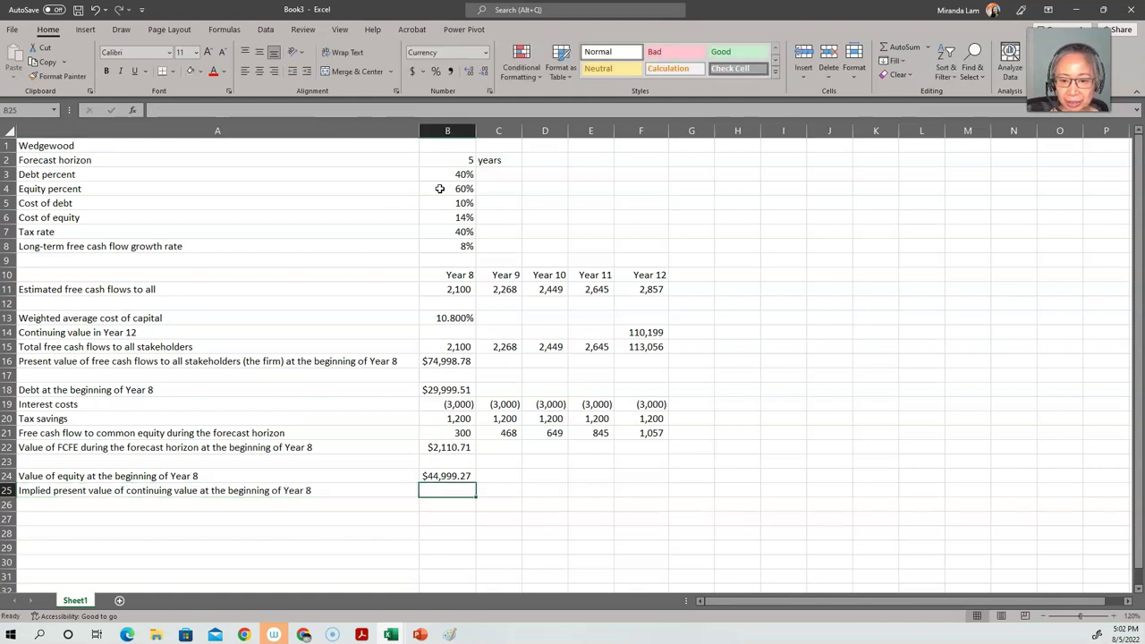
Calculate the implied present value of the continuing value in B25 as equity value minus forecast-horizon FCFE value, using =B24-B22.
type("=")
key("Up")
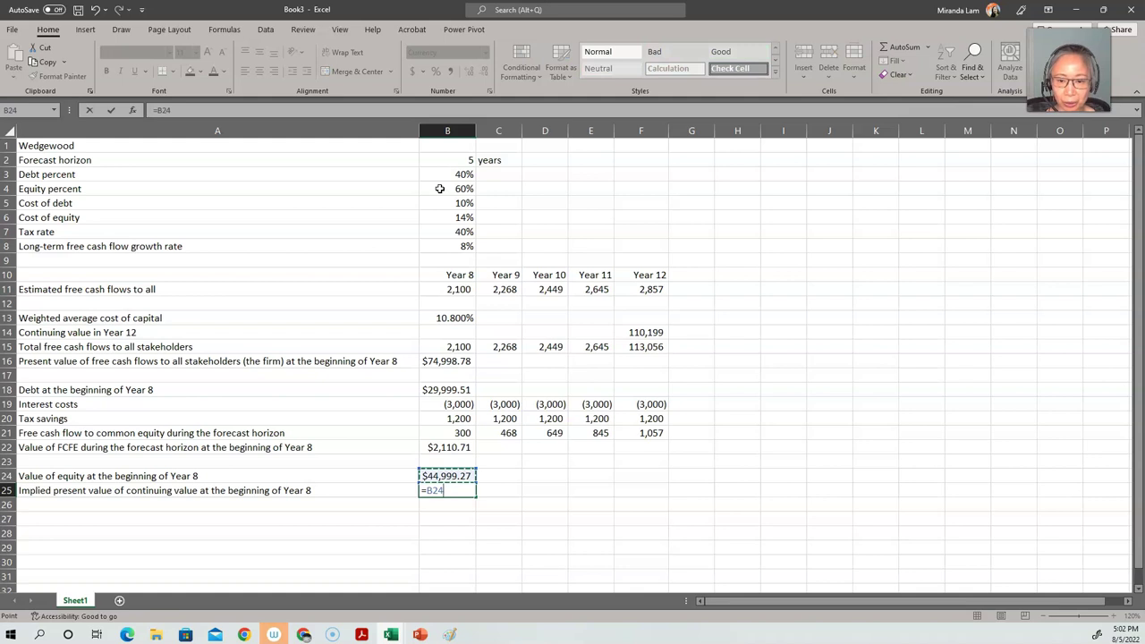
type("-")
key("Up")
key("Up")
key("Up")
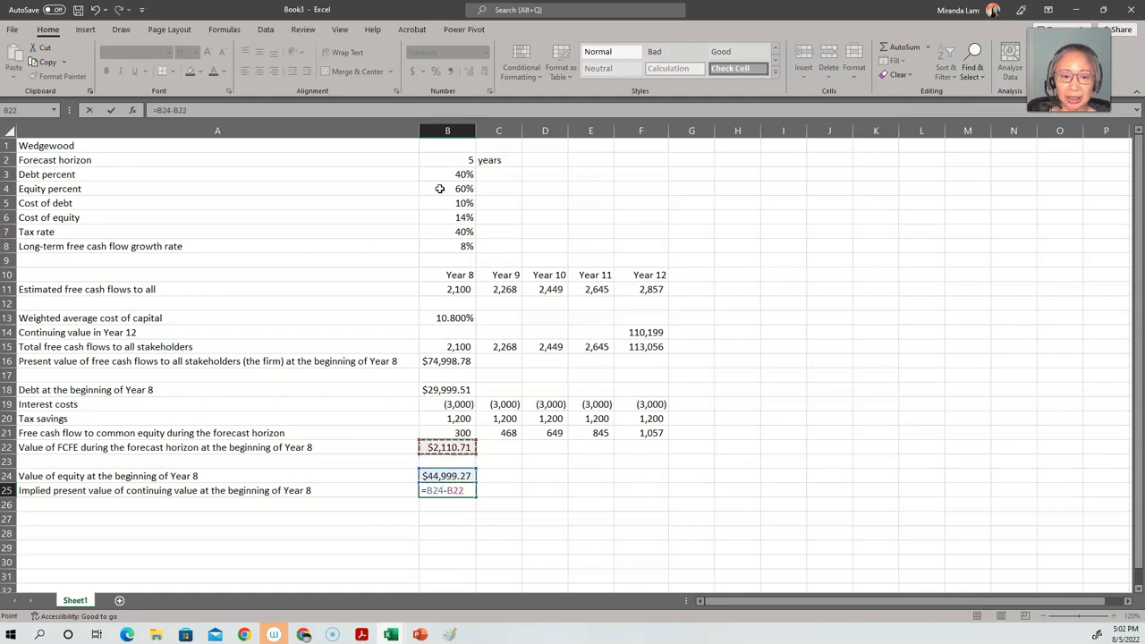
key("Return")
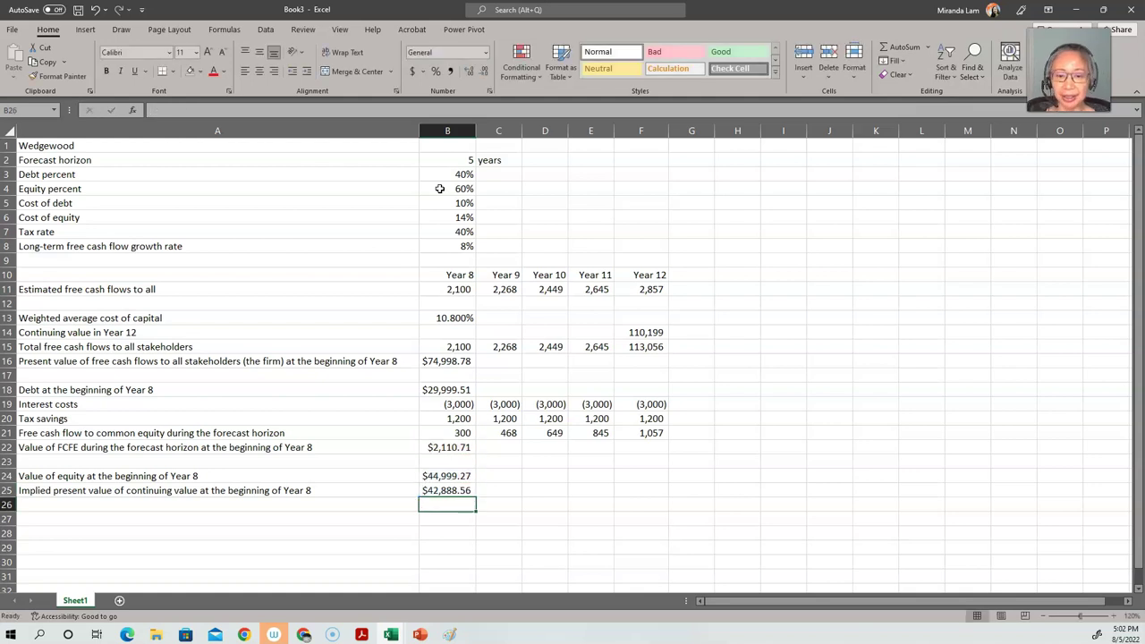
key("Up")
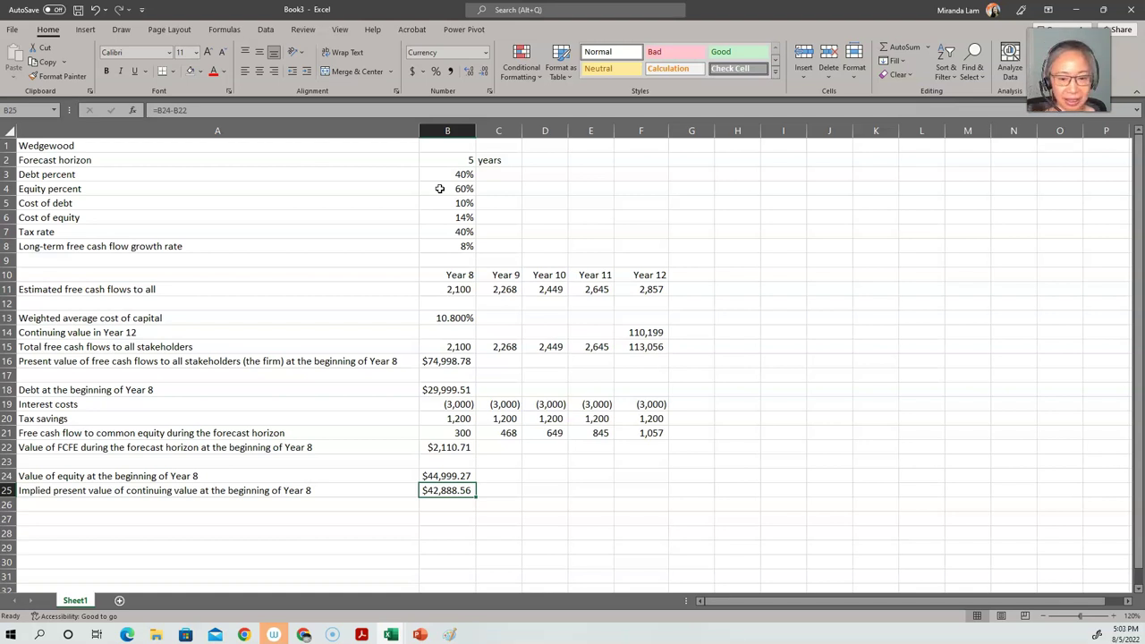
key("Up")
key("Down")
key("Down")
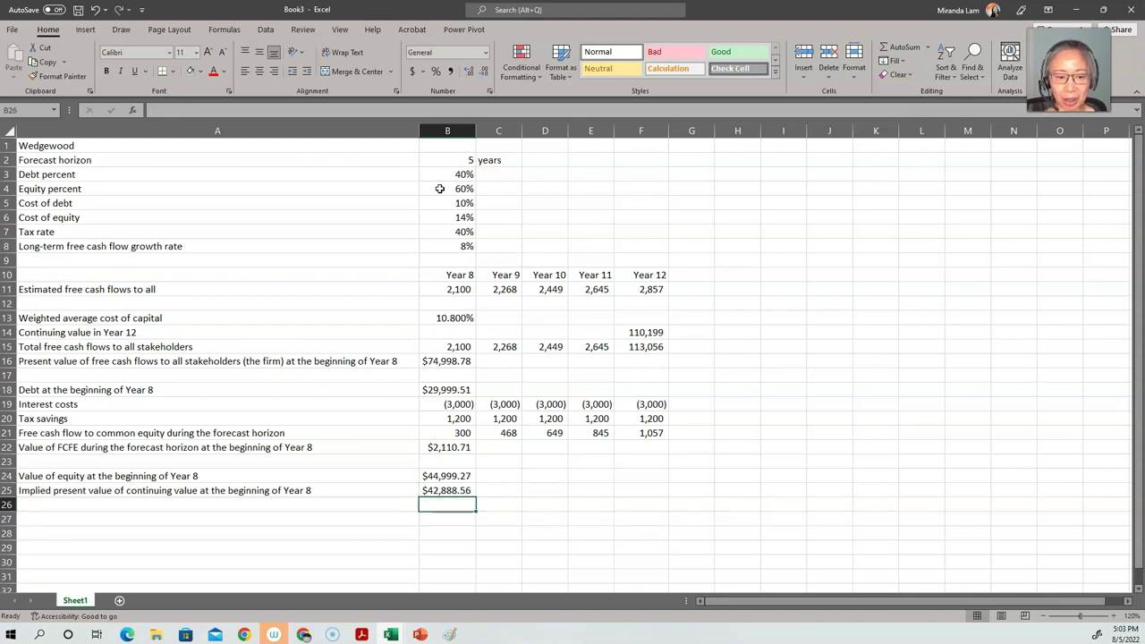
Label A26 "Continuing value at the end of Year 12".
key("Left")
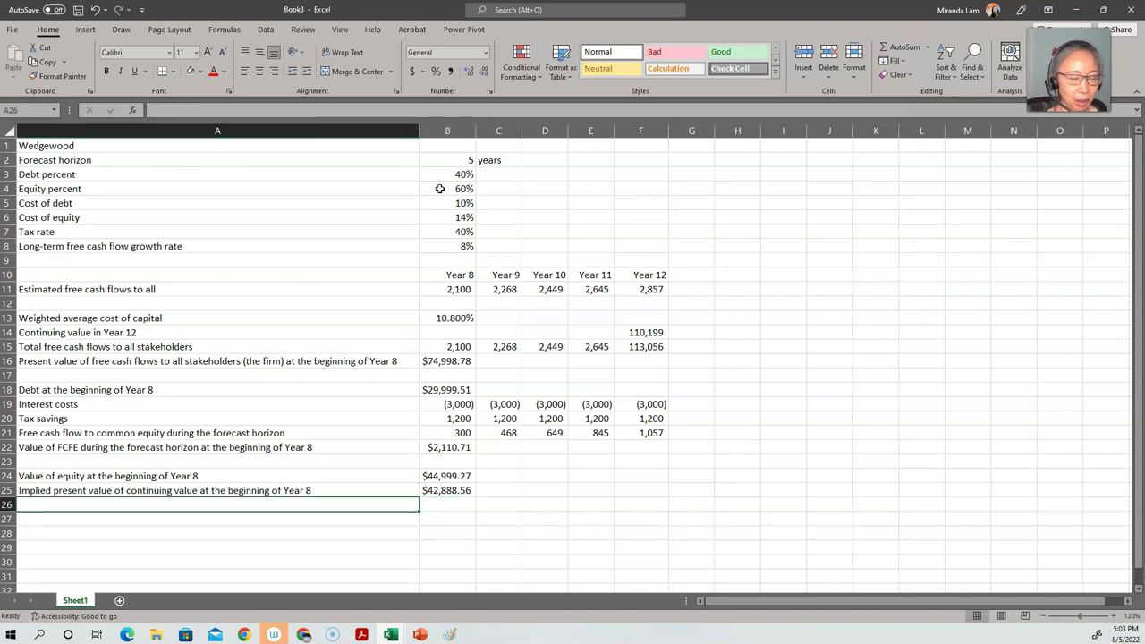
type("Con")
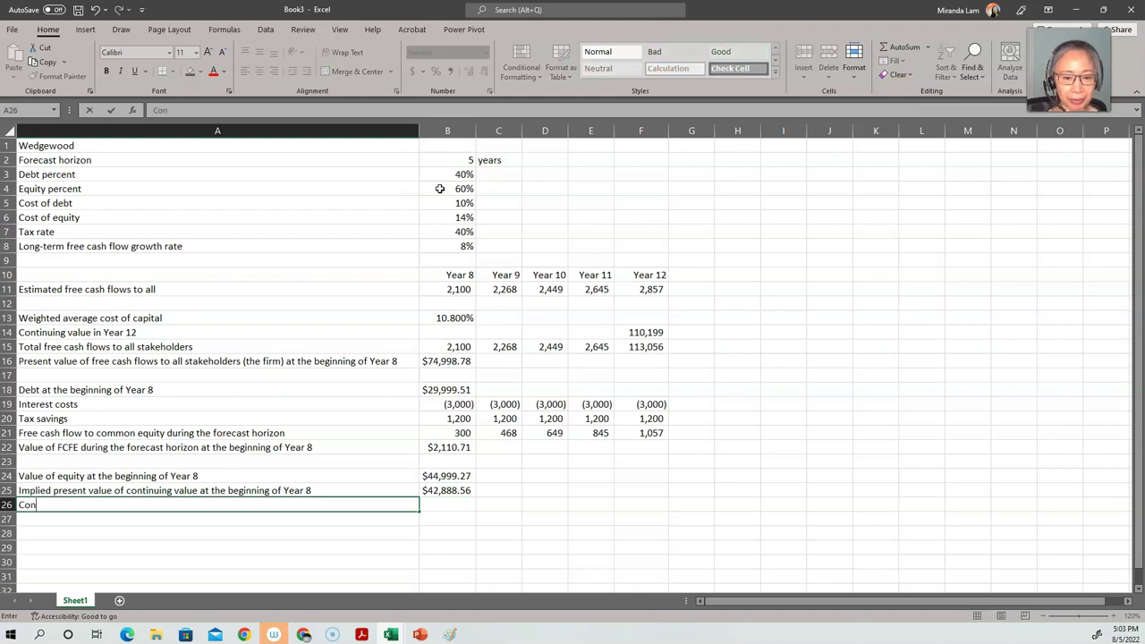
type("tinuing value at the end of Year 12")
key("ctrl+Return")
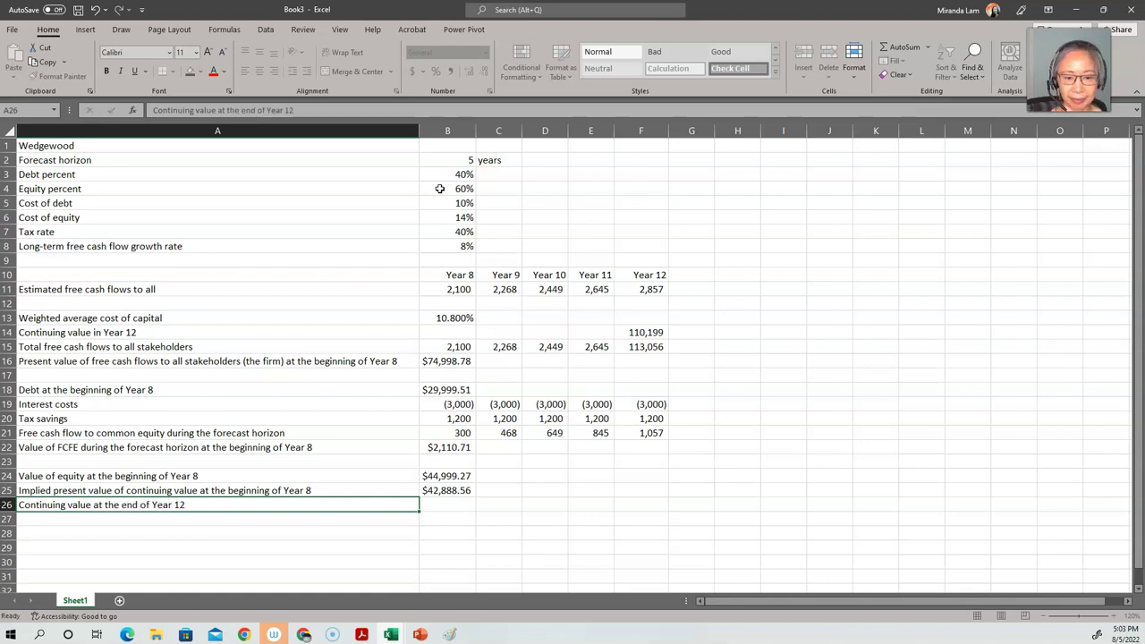
Calculate the Year 12 continuing value in F26 by compounding B25 at the cost of equity over the forecast horizon, using =-FV(B6,B2,,B25).
key("Right")
key("Right")
key("Right")
key("Right")
key("Right")
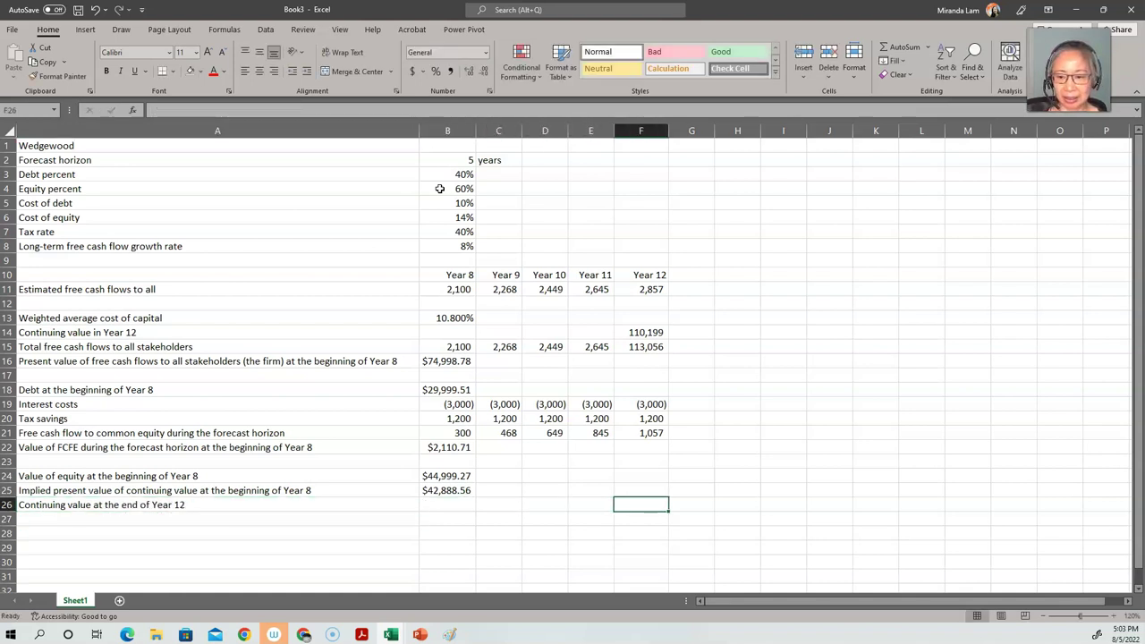
type("=")
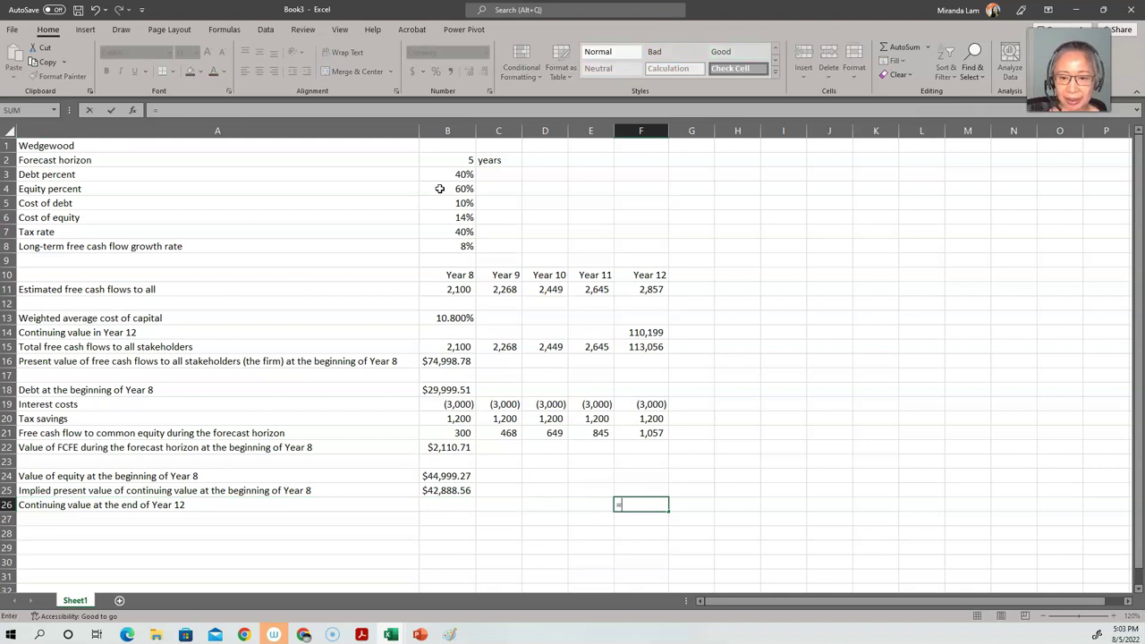
type("fv(")
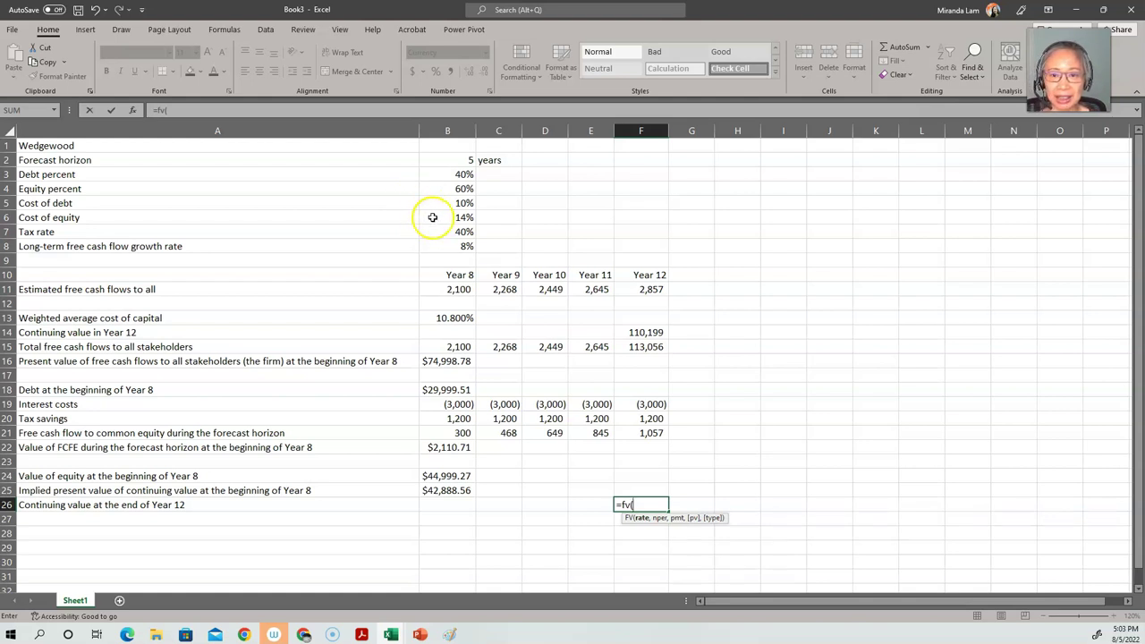
left_click(431, 217)
type(",")
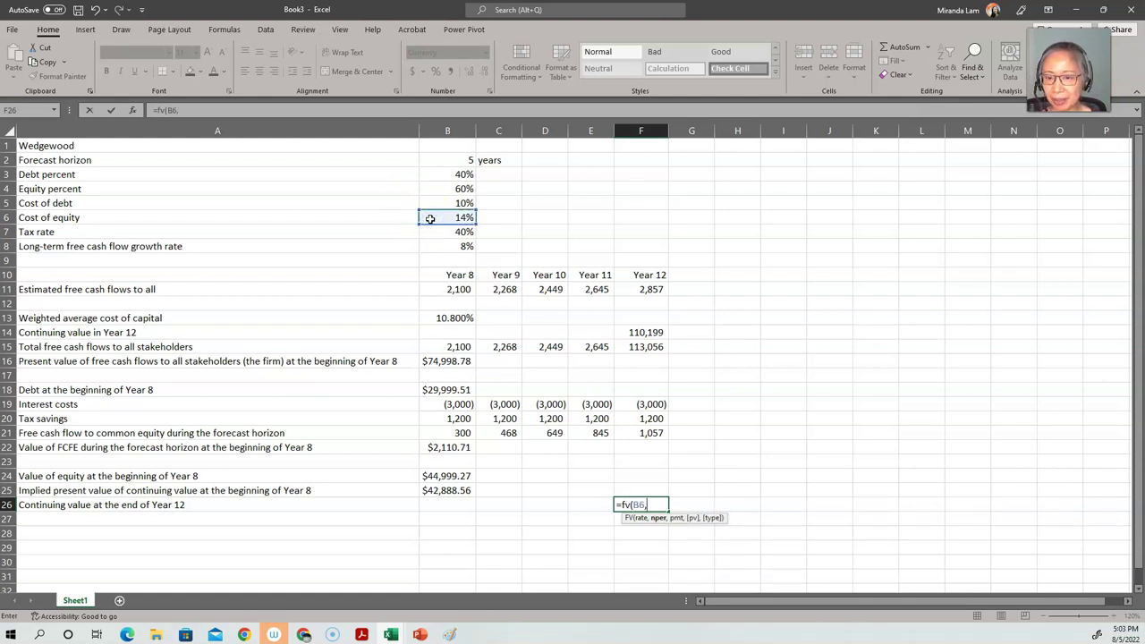
left_click(455, 159)
type(",,")
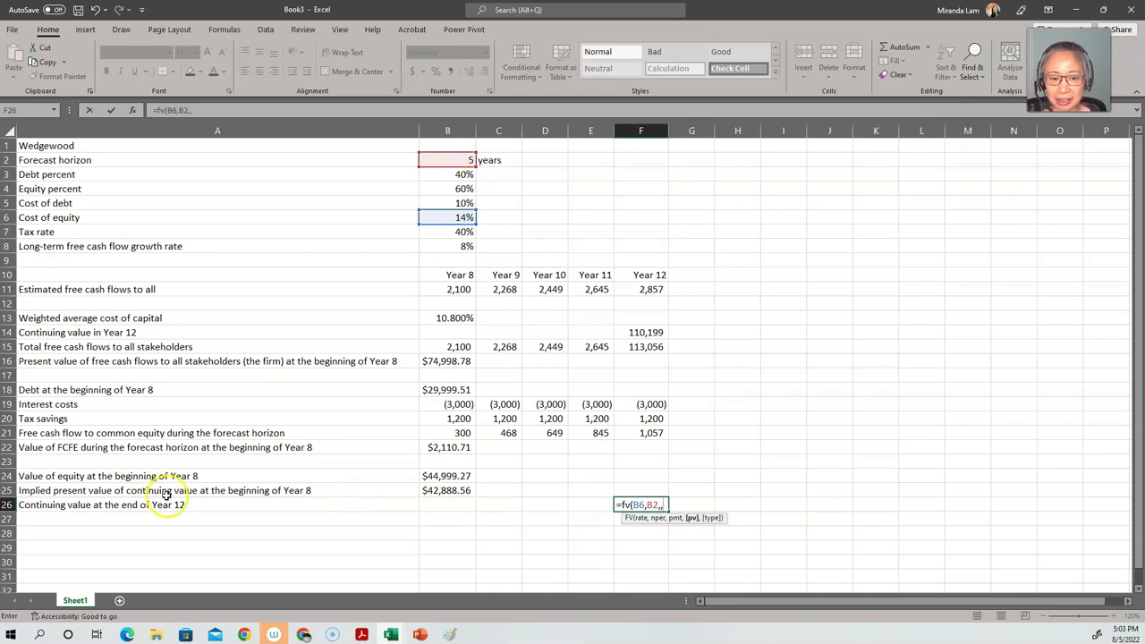
left_click(454, 489)
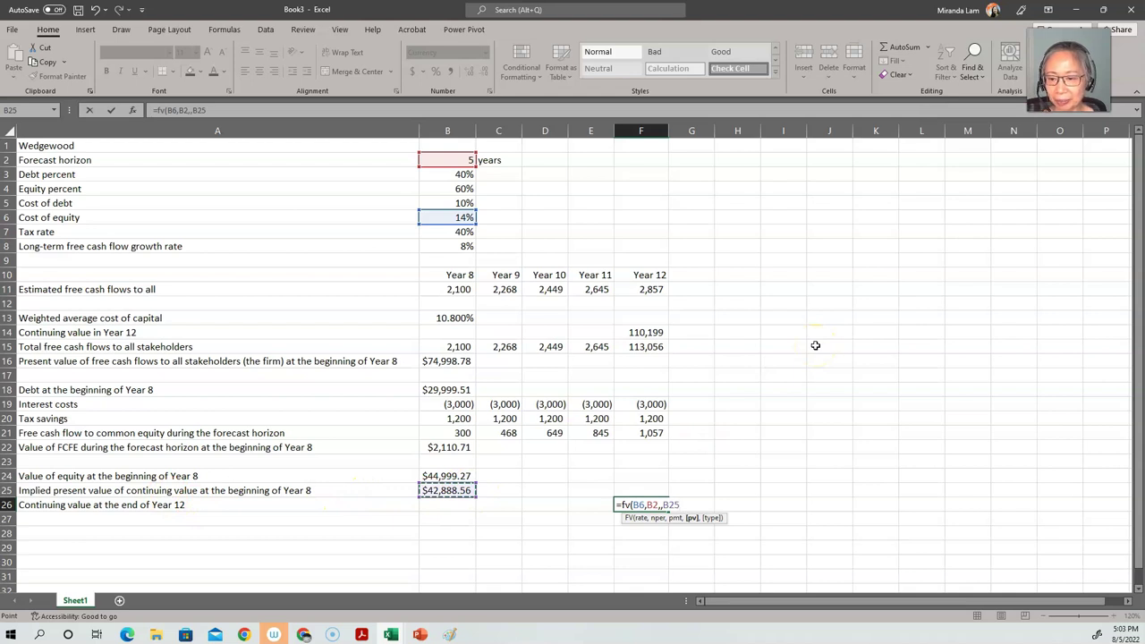
type(")")
key("ctrl+Return")
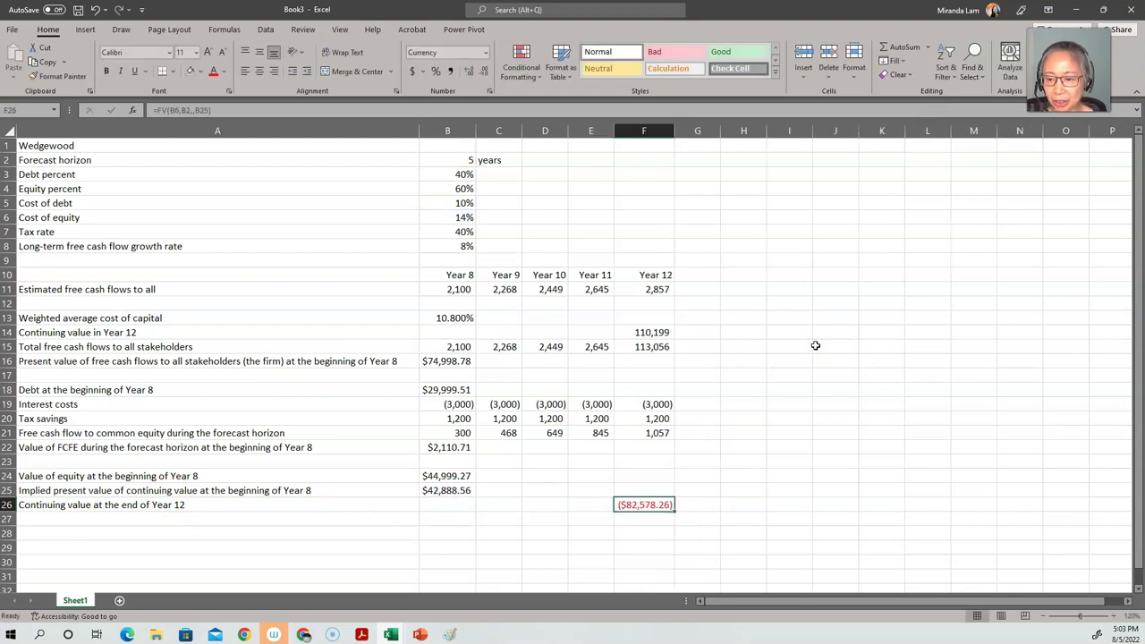
key("F2")
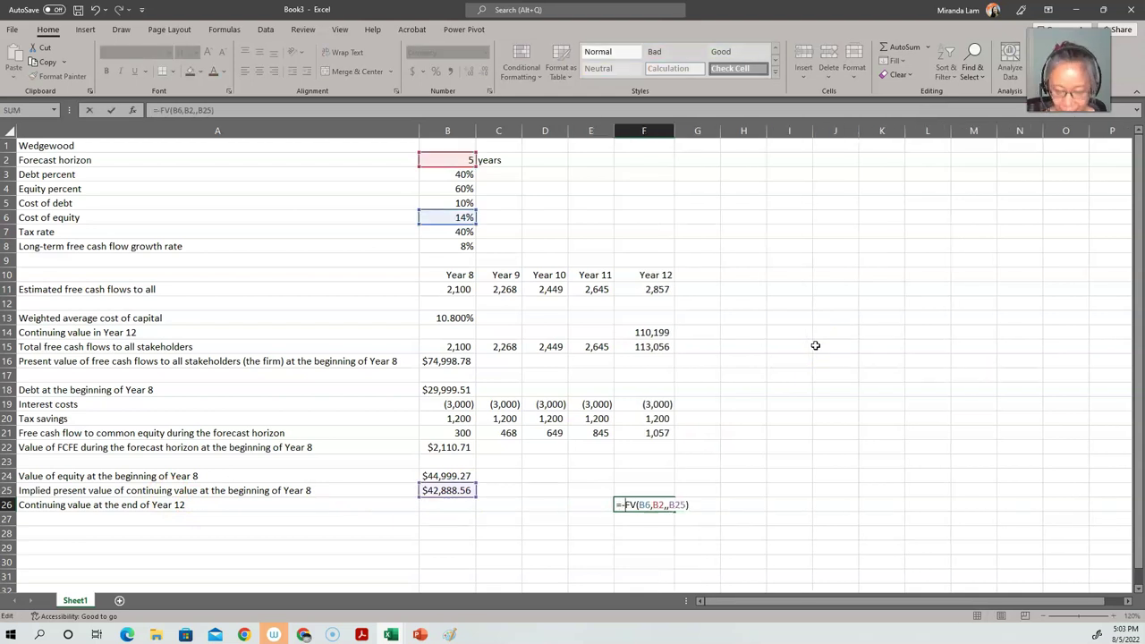
key("Return")
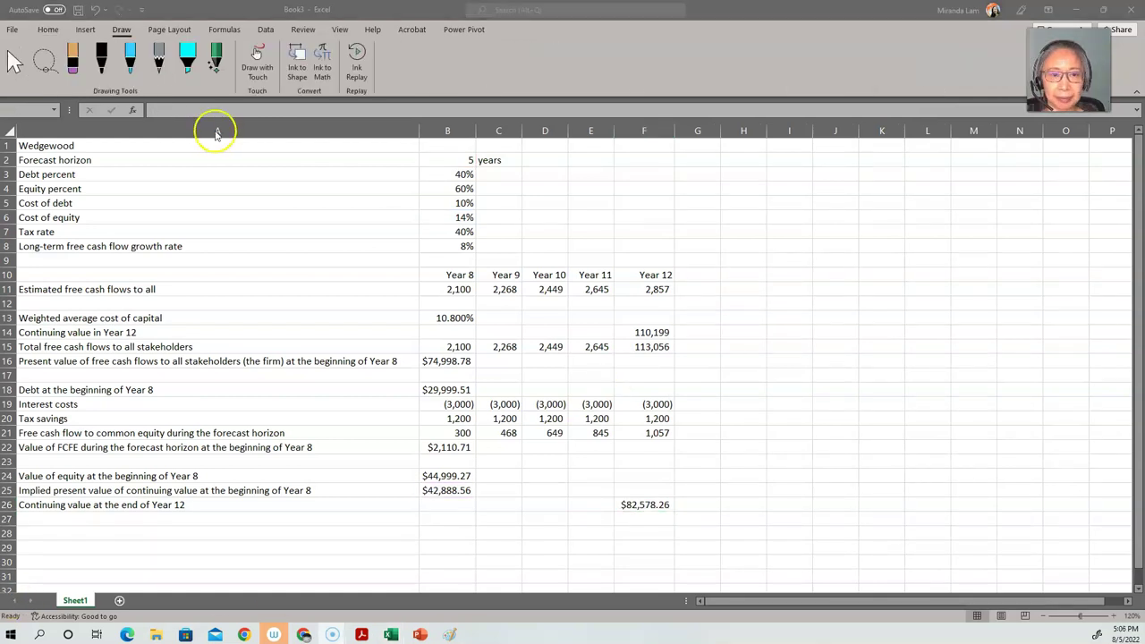
Handwrite the continuing value formula V_T = FCF_T*(1+g)/(r-g) in light blue ink beside rows 14 to 18, around columns H to L.
left_click(133, 63)
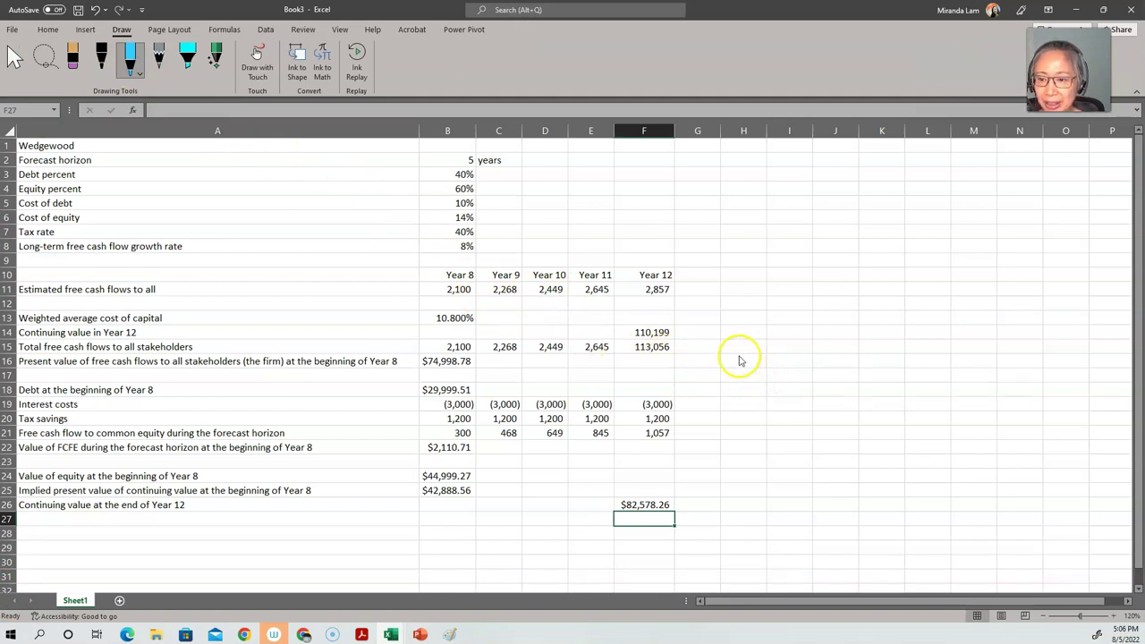
mouse_move(742, 359)
left_mouse_down()
mouse_move(758, 376)
mouse_move(805, 371)
mouse_move(843, 346)
mouse_move(835, 353)
mouse_move(871, 348)
mouse_move(838, 384)
mouse_move(868, 375)
left_mouse_up()
left_click(830, 360)
mouse_move(884, 380)
left_mouse_down()
mouse_move(878, 390)
mouse_move(896, 384)
left_mouse_up()
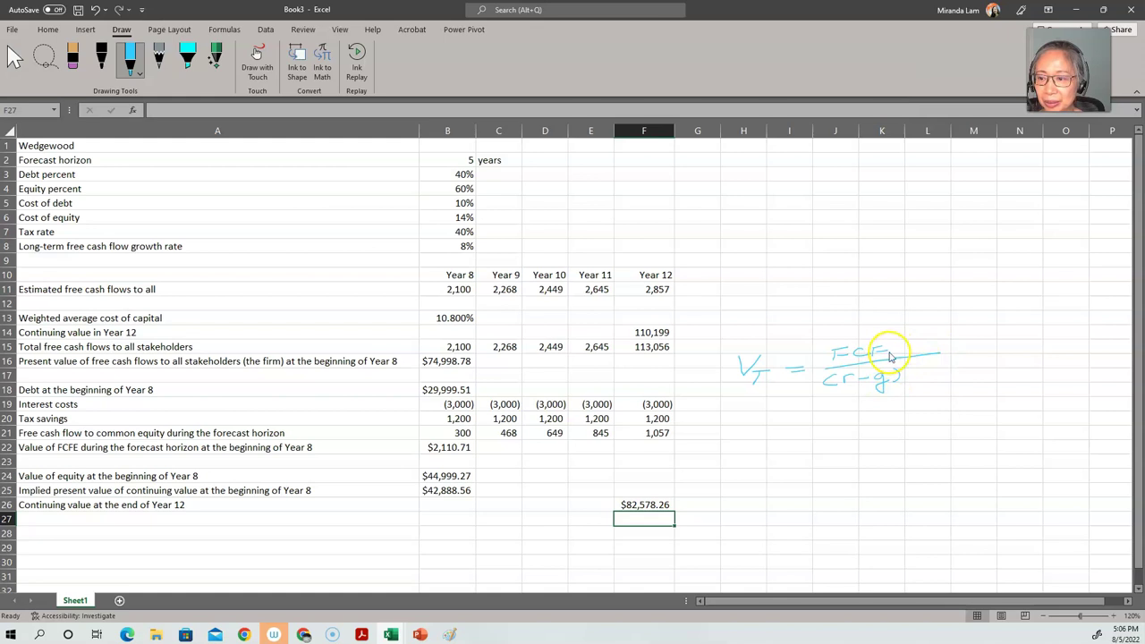
mouse_move(894, 356)
left_mouse_down()
mouse_move(915, 335)
mouse_move(940, 342)
left_mouse_up()
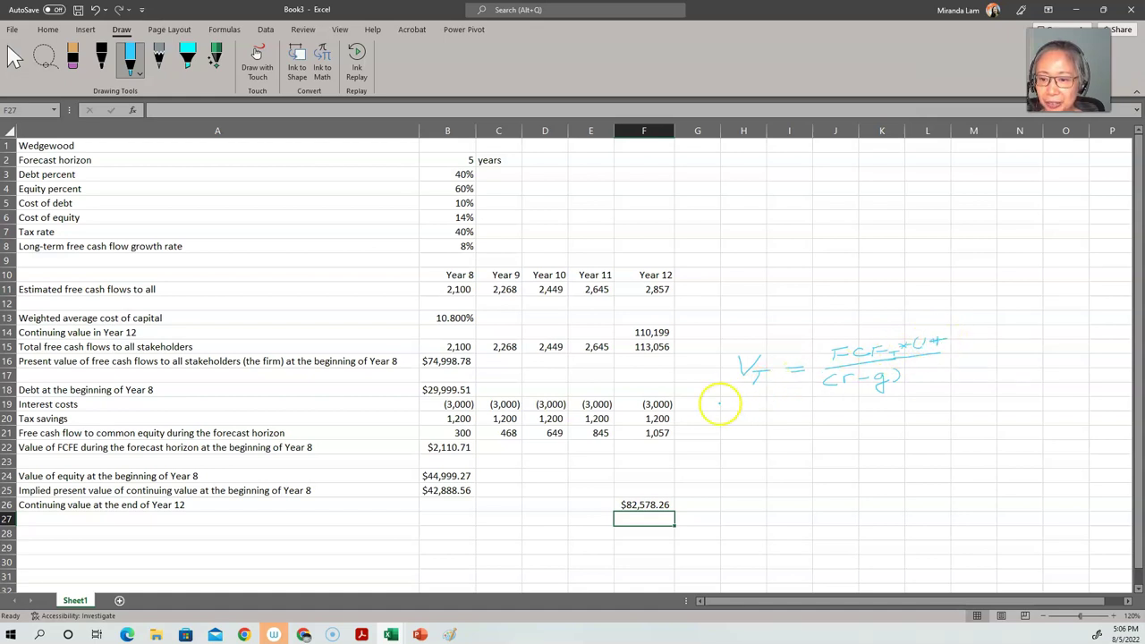
mouse_move(937, 354)
left_mouse_down()
mouse_move(993, 346)
mouse_move(964, 347)
mouse_move(966, 329)
left_mouse_up()
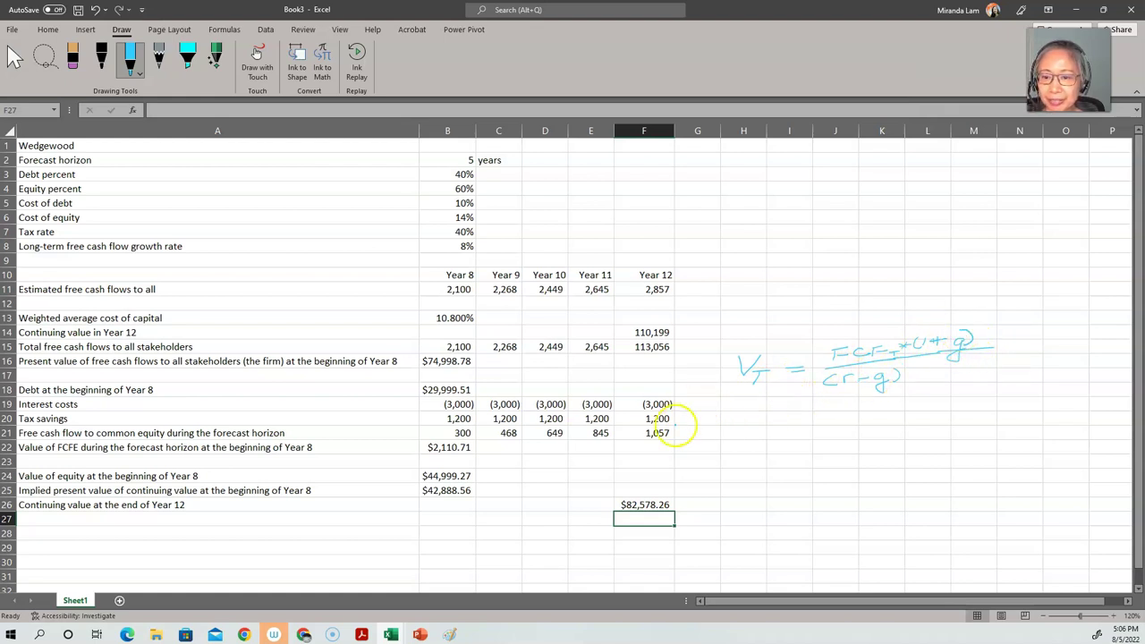
Circle F21, B8, B6 and F26 in ink, underline r, and draw arrows linking F21 to FCF, B8 to g and F26 to V_T.
left_click_drag(669, 441, 677, 432)
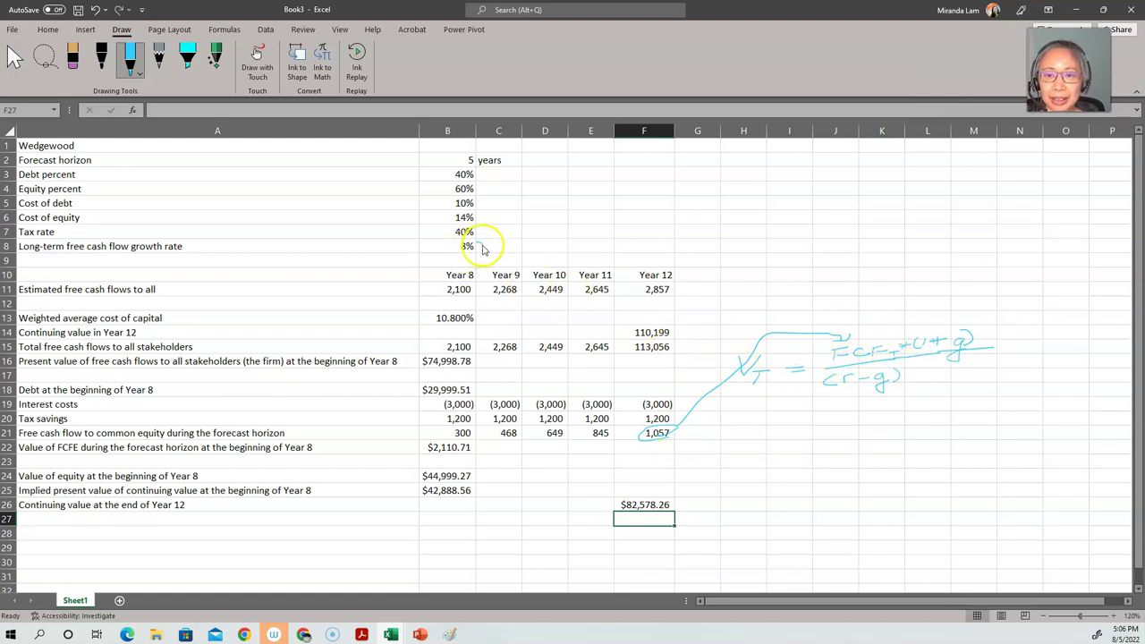
mouse_move(483, 244)
left_mouse_down()
mouse_move(530, 235)
mouse_move(823, 260)
left_mouse_up()
mouse_move(930, 297)
left_mouse_down()
mouse_move(950, 318)
mouse_move(959, 313)
left_mouse_up()
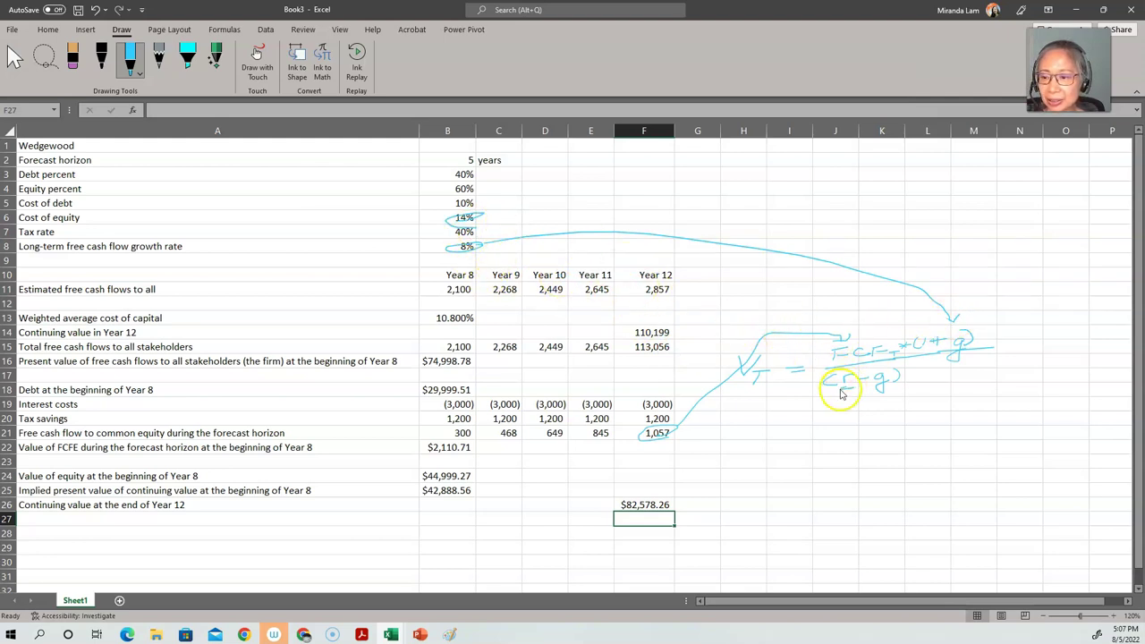
mouse_move(628, 494)
left_mouse_down()
mouse_move(667, 490)
mouse_move(673, 506)
mouse_move(683, 496)
left_mouse_up()
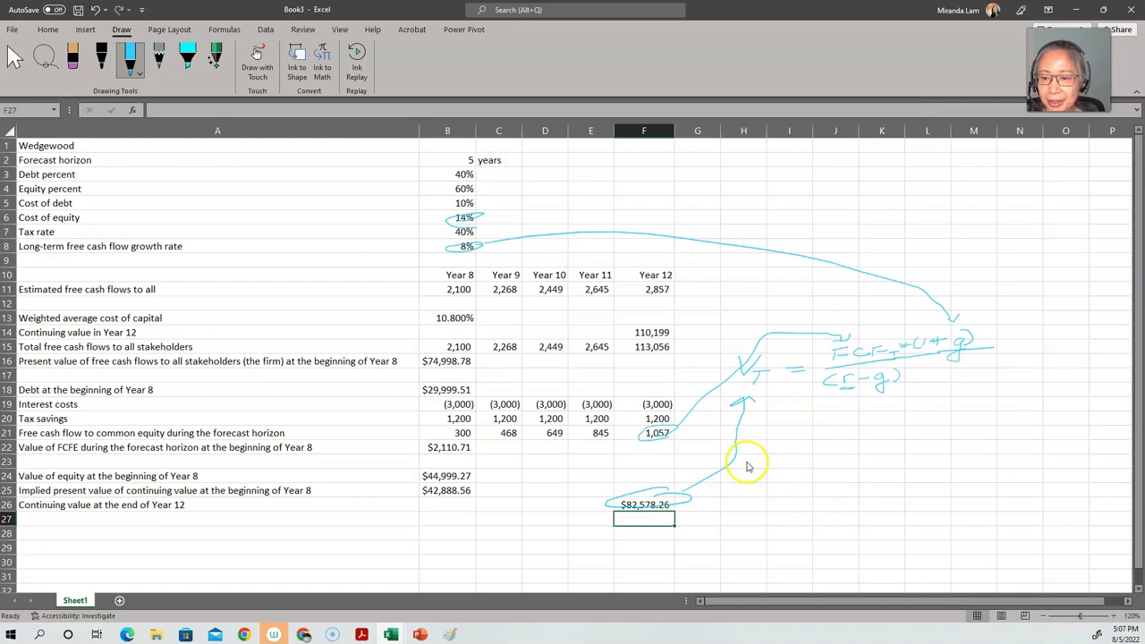
Mark the growth rate g in the denominator of the handwritten continuing value formula with the turquoise highlighter.
left_click(188, 72)
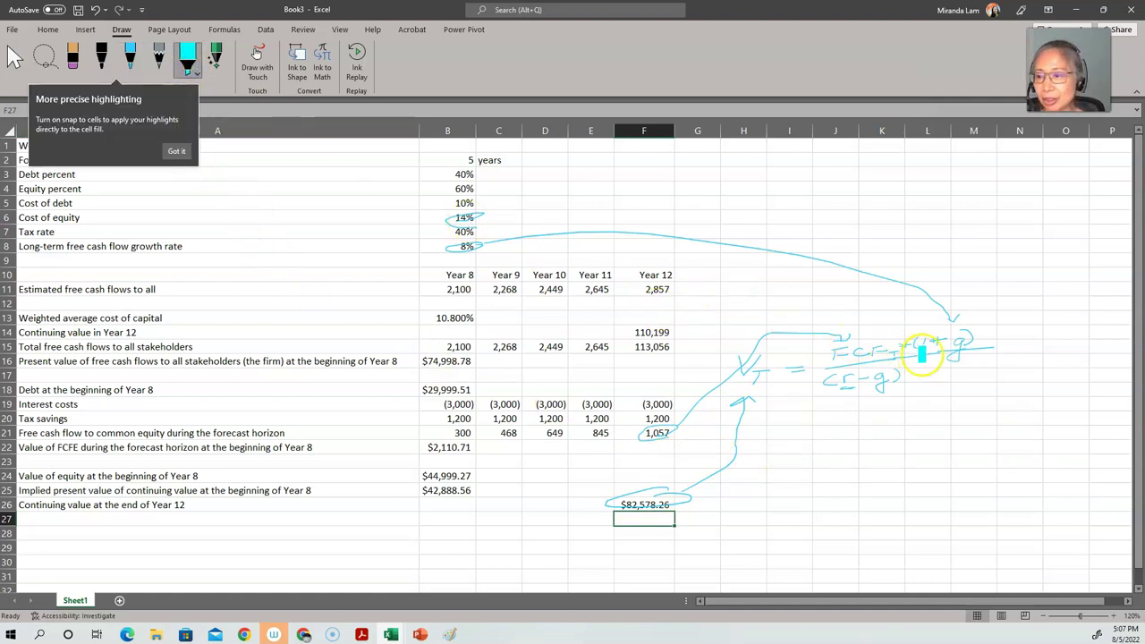
left_click(881, 381)
left_click(957, 347)
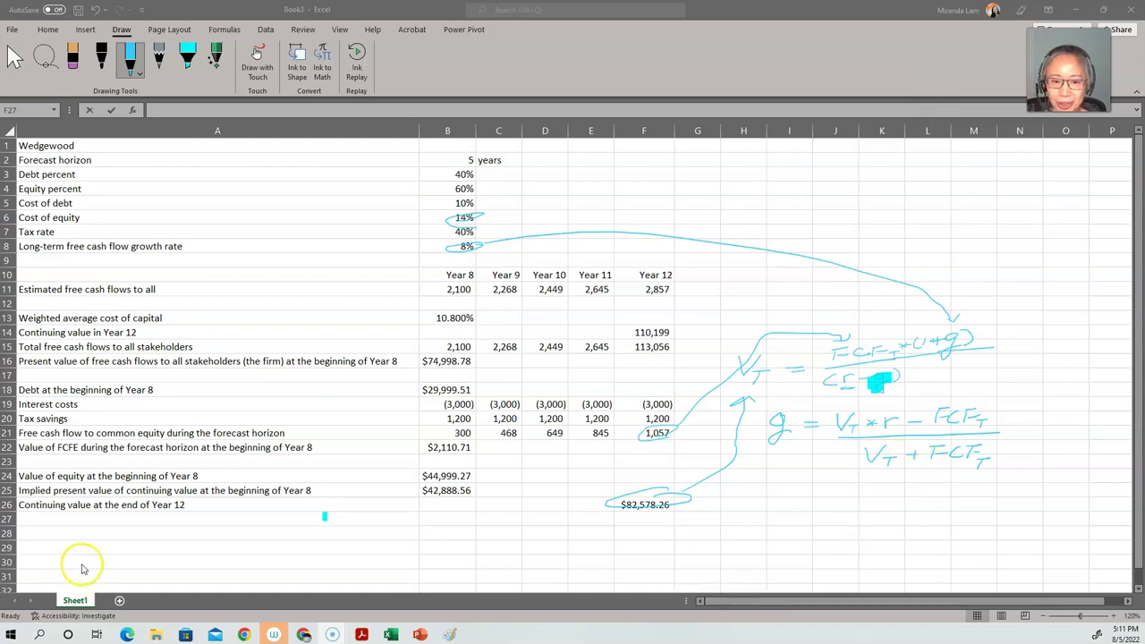
Label A27 "Implied long-term growth for FCFE".
left_click(90, 520)
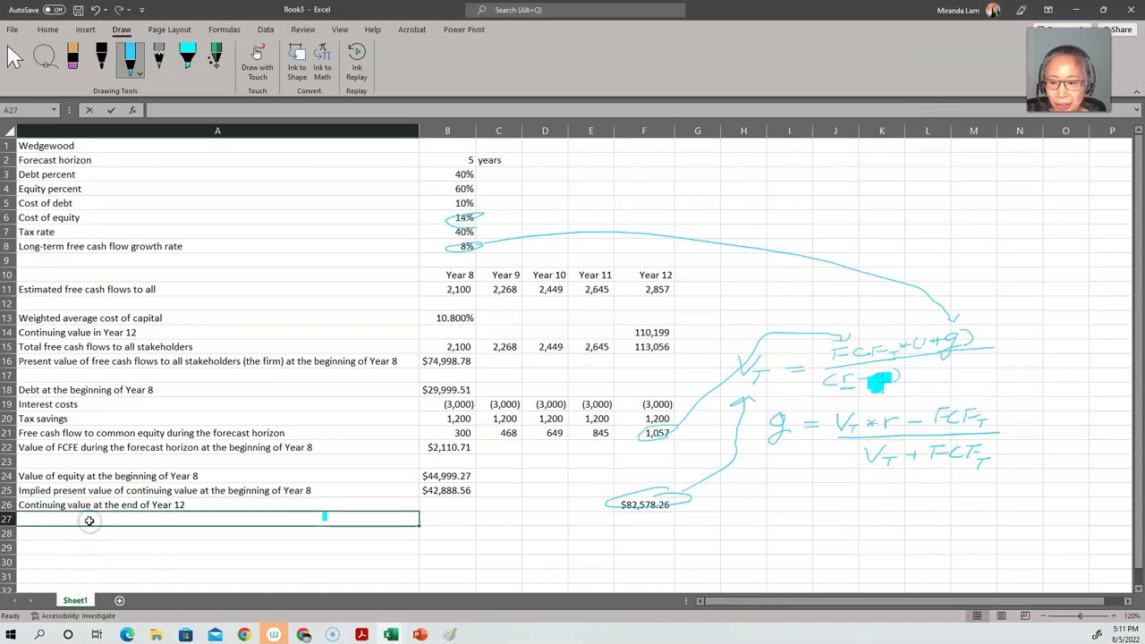
type("Implied long-ter")
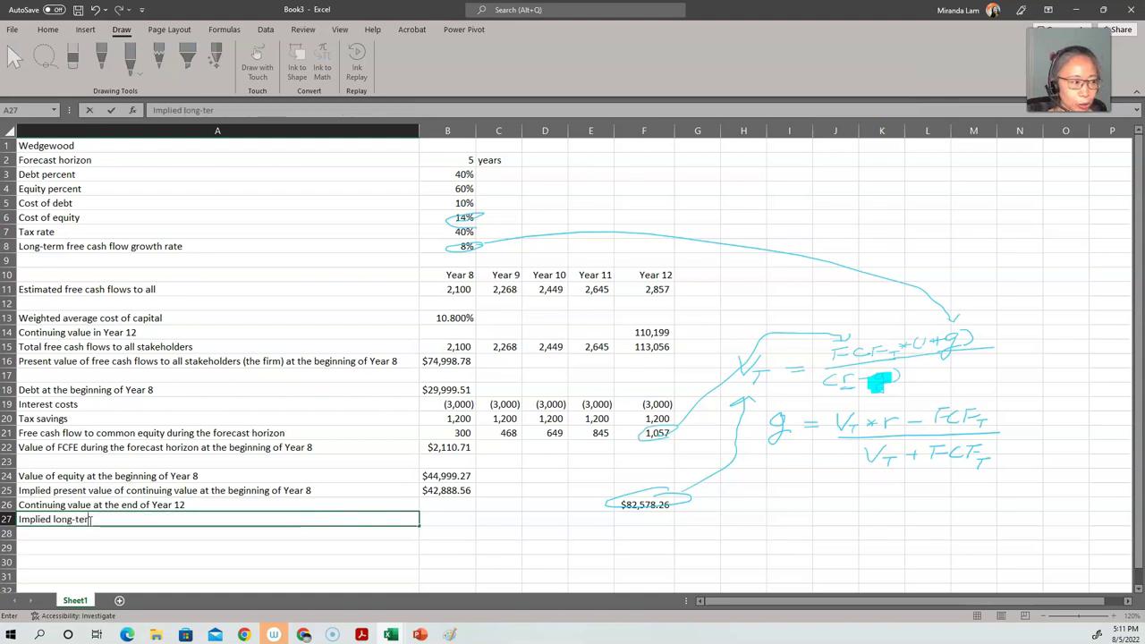
type("m growth for FCFE")
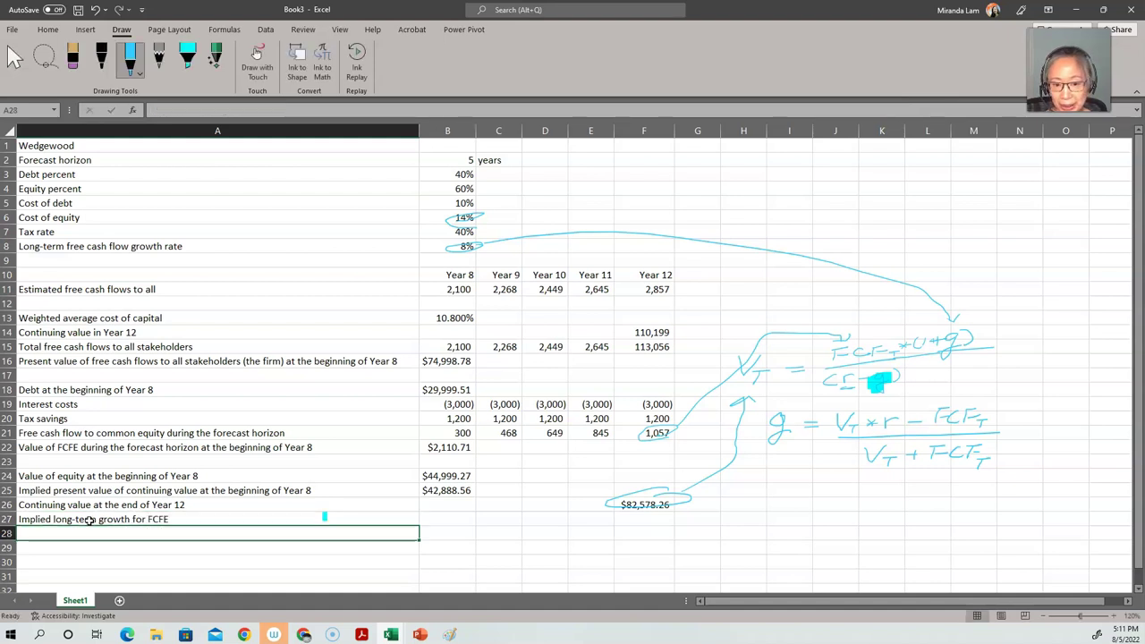
Begin the implied growth formula in F27 with the Year 12 continuing value as the first factor, =(F26*.
key("Tab")
key("Tab")
key("Tab")
key("Tab")
key("Tab")
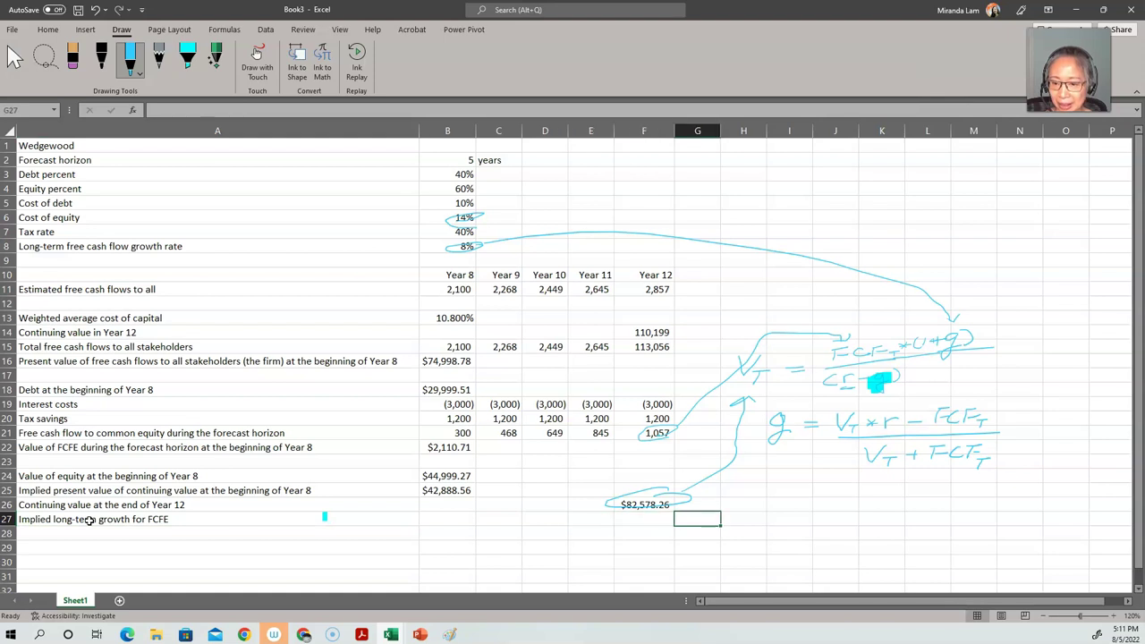
type("=")
key("Up")
key("BackSpace")
key("BackSpace")
key("BackSpace")
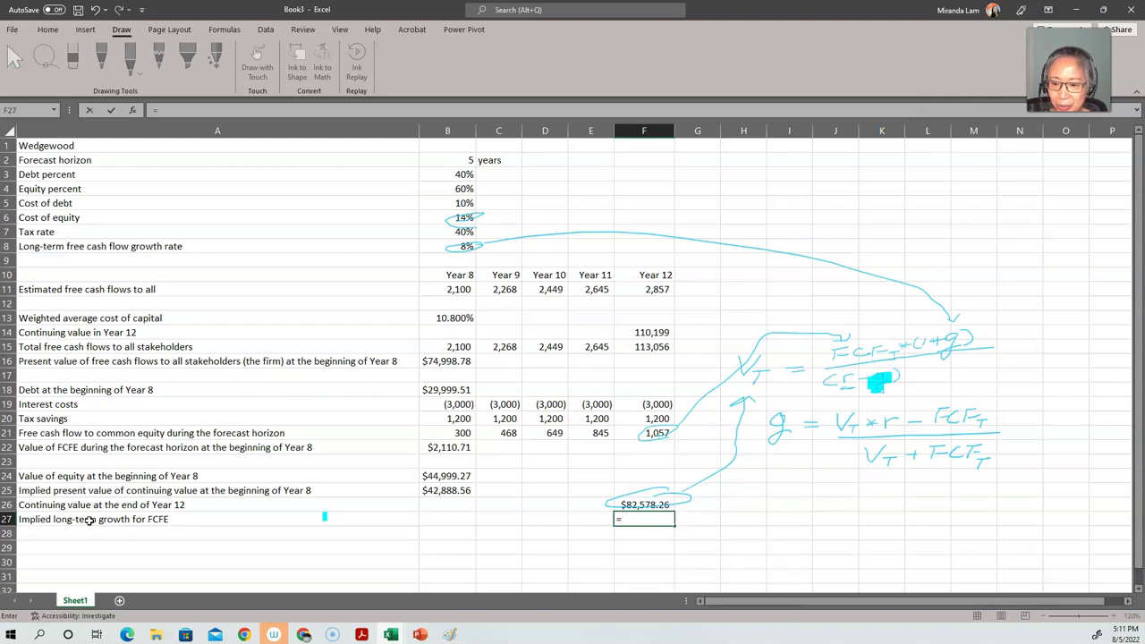
type("(")
key("Up")
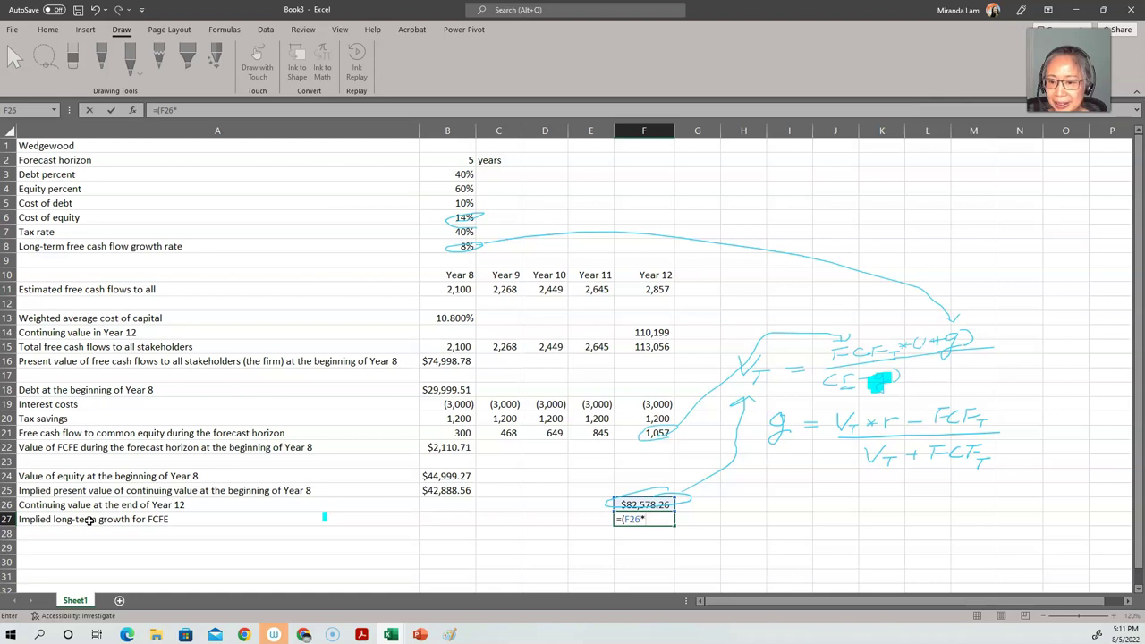
left_click(453, 221)
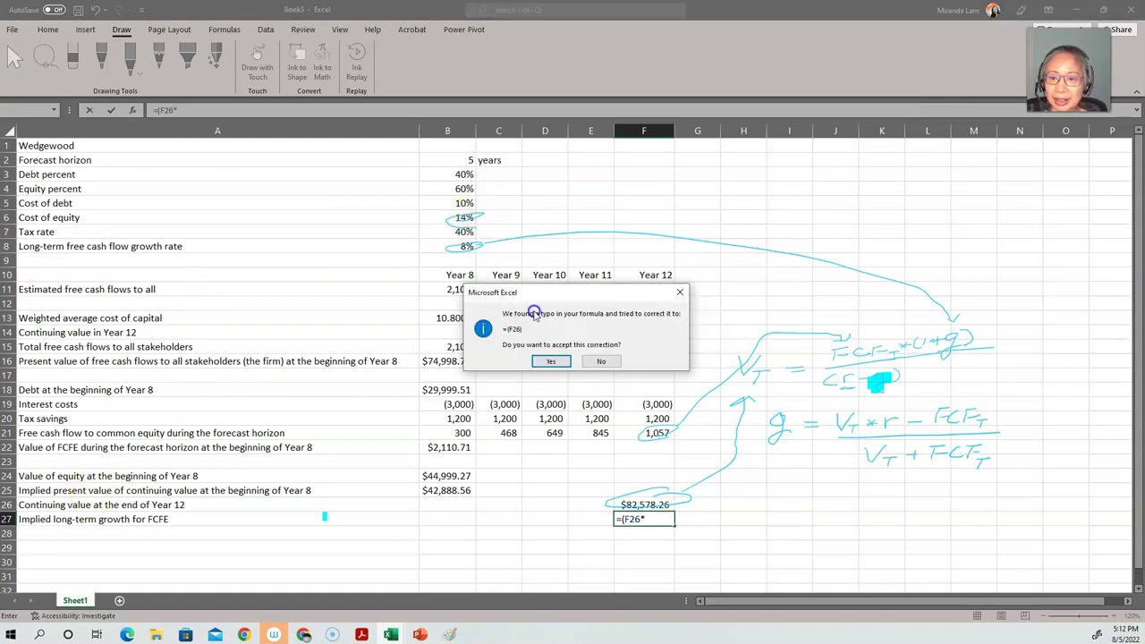
left_click(600, 362)
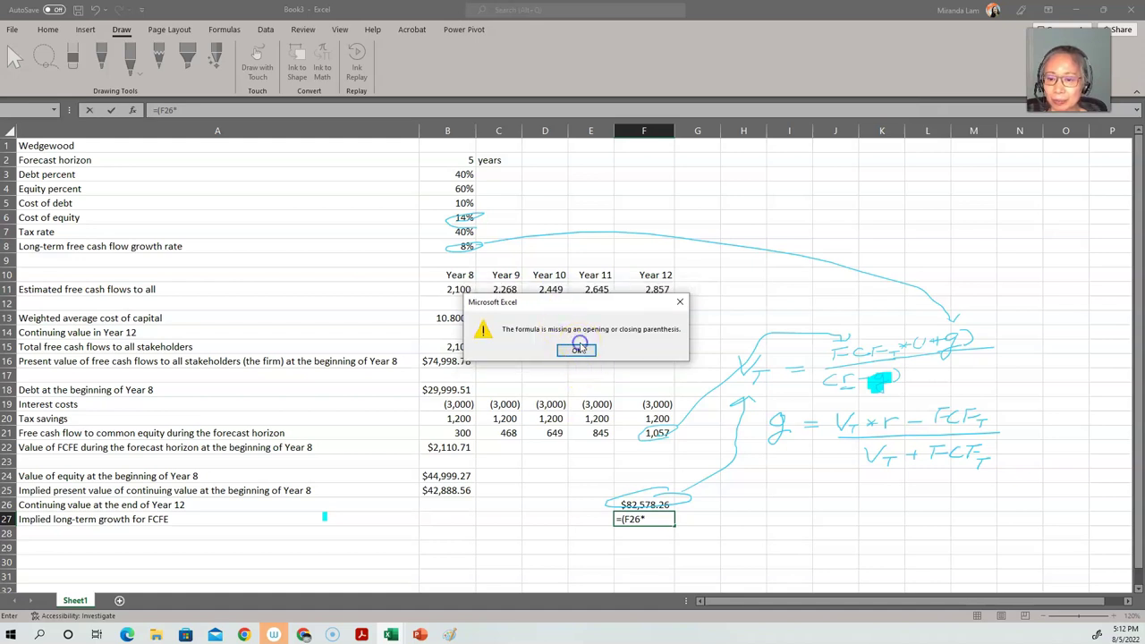
left_click(578, 349)
left_click(653, 518)
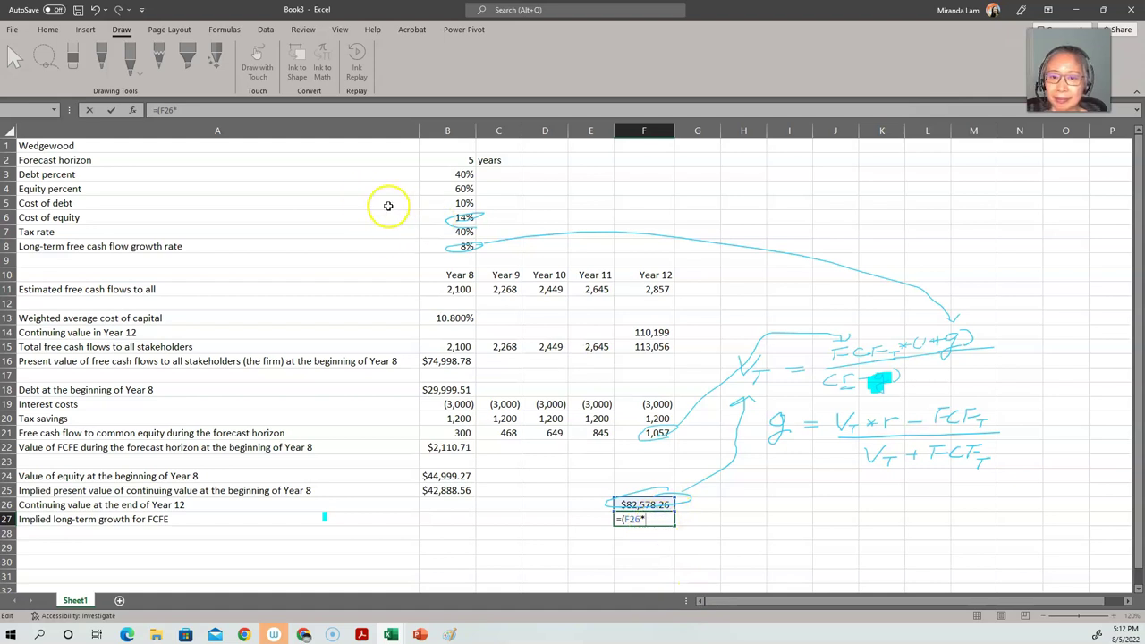
Extend the F27 numerator with the cost of equity in B6 minus the Year 12 FCFE in F21, giving =(F26*B6-F21.
left_click(422, 219)
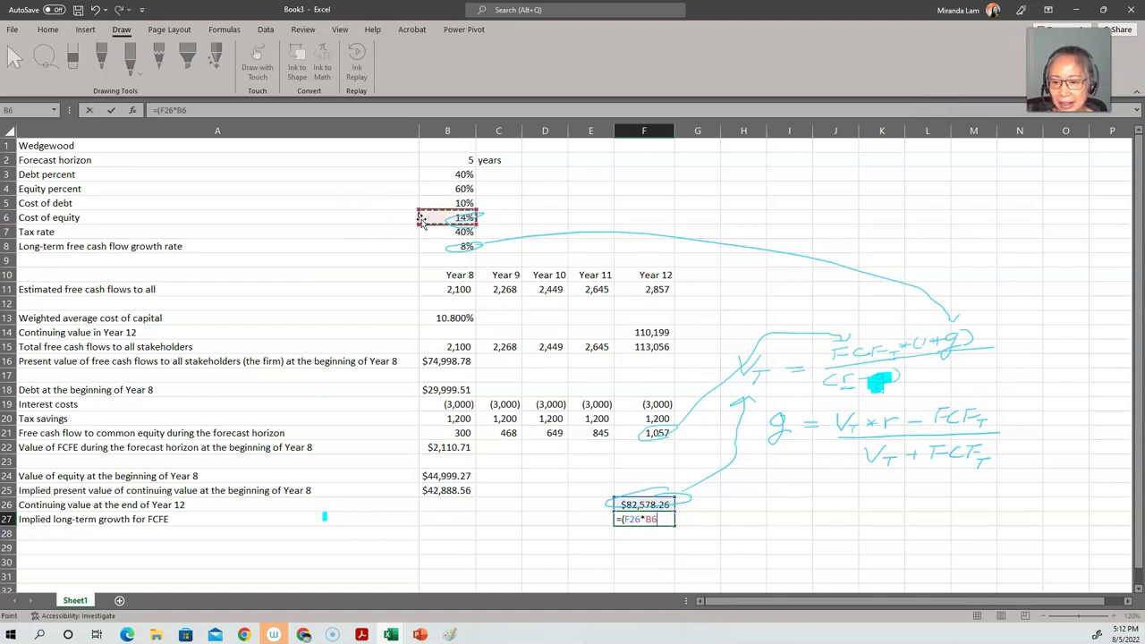
type("-")
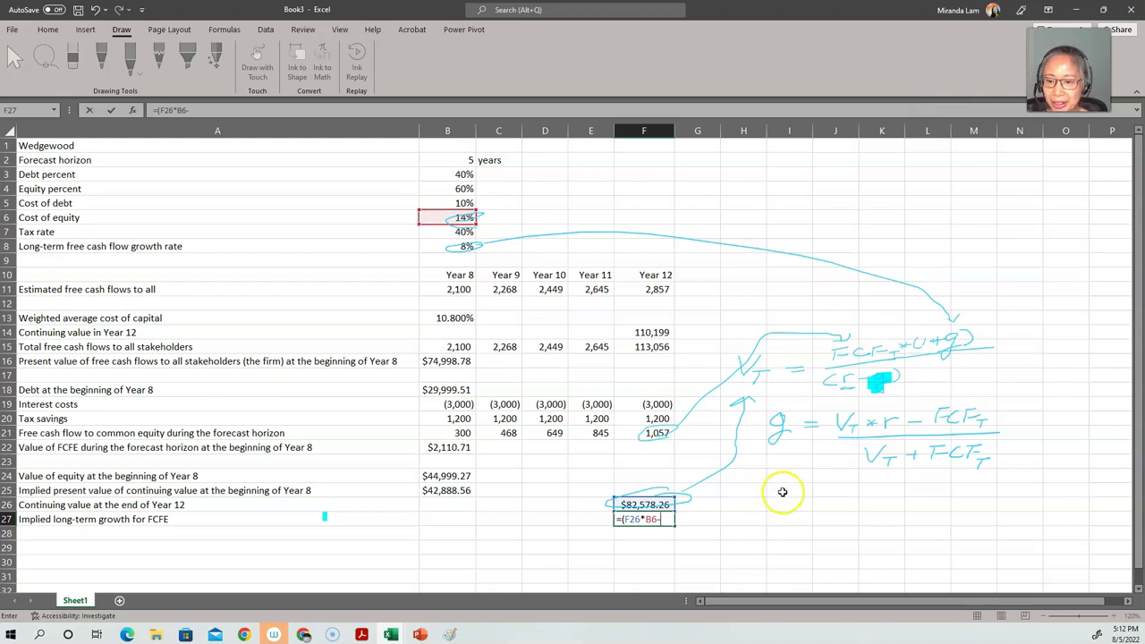
left_click(625, 436)
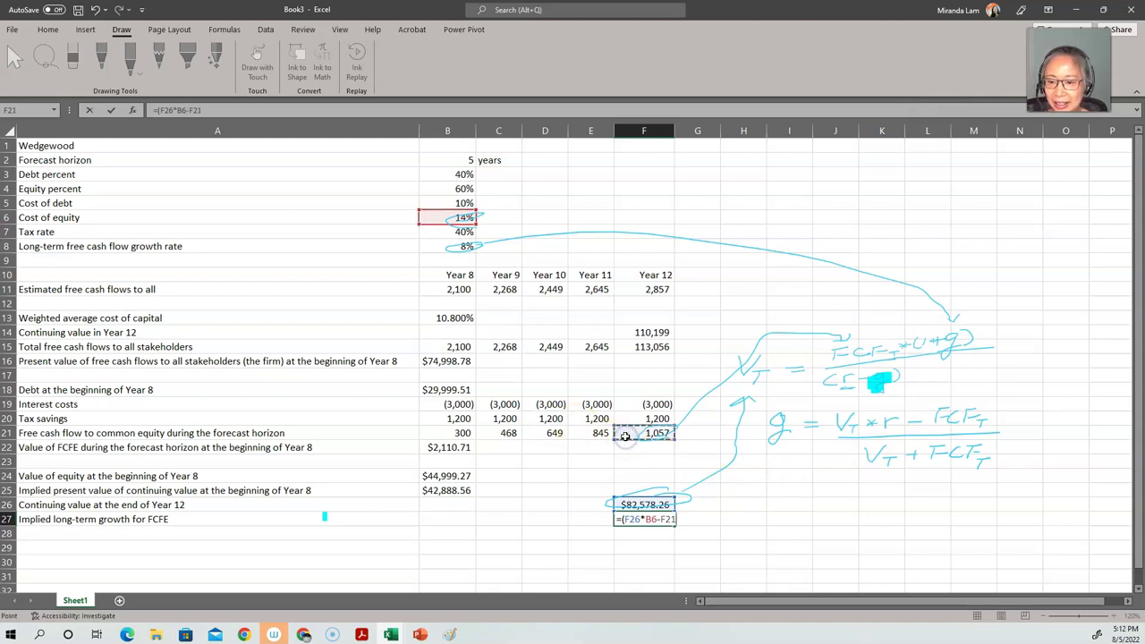
Complete the F27 formula by dividing by the continuing value plus Year 12 FCFE, as =(F26*B6-F21)/(F26+F21).
type(")/(G26")
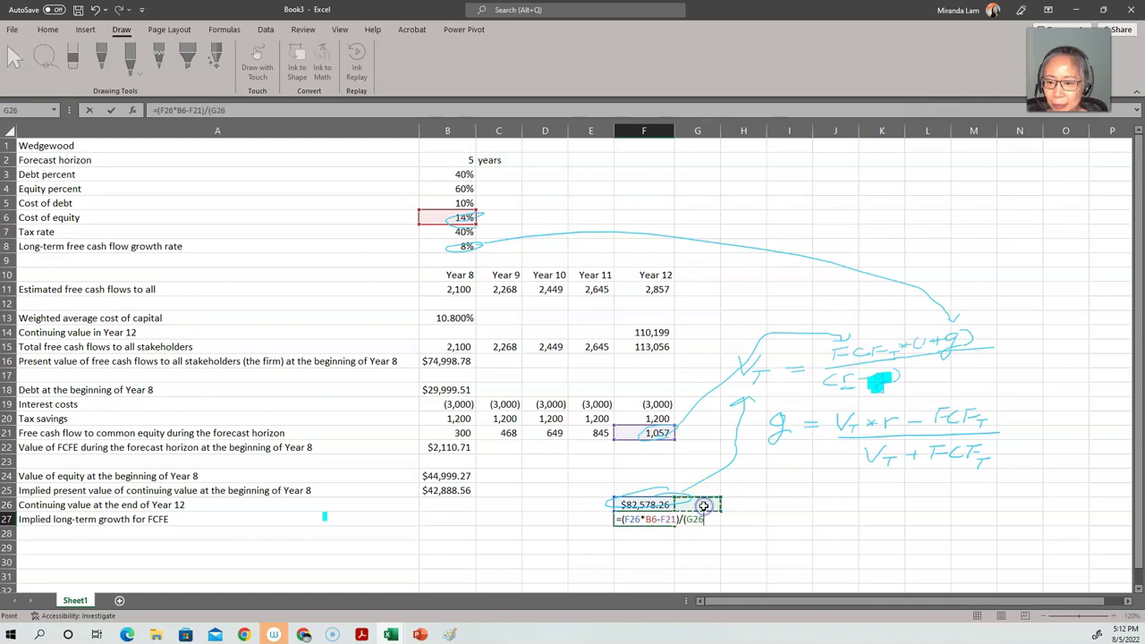
key("Up")
type("+")
left_click(688, 433)
key("Left")
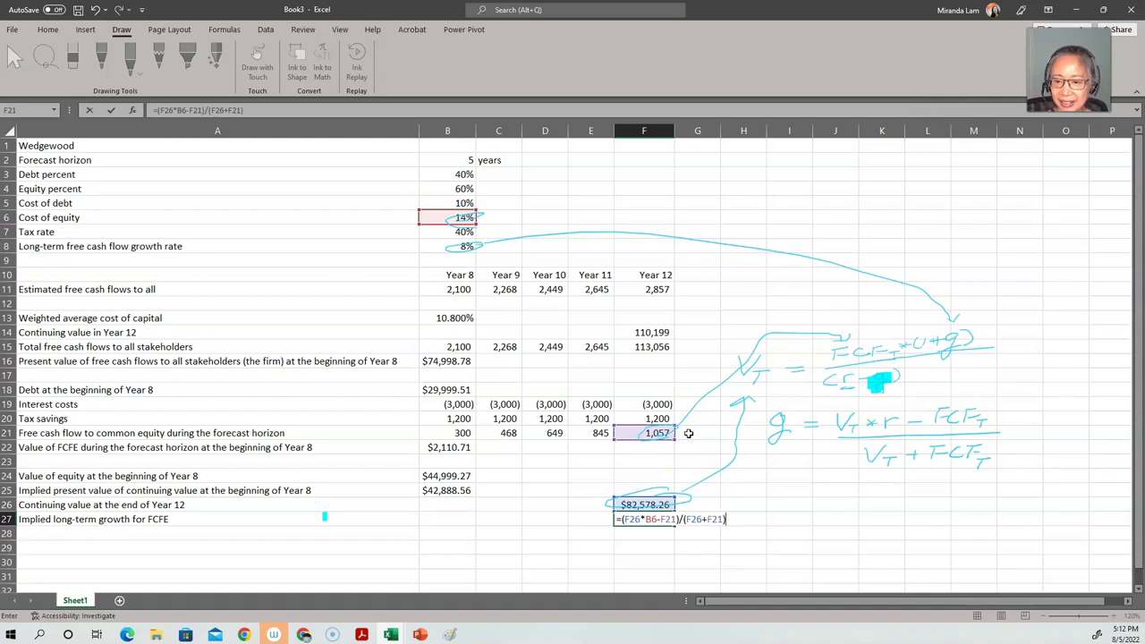
type(")")
key("Return")
left_click(642, 533)
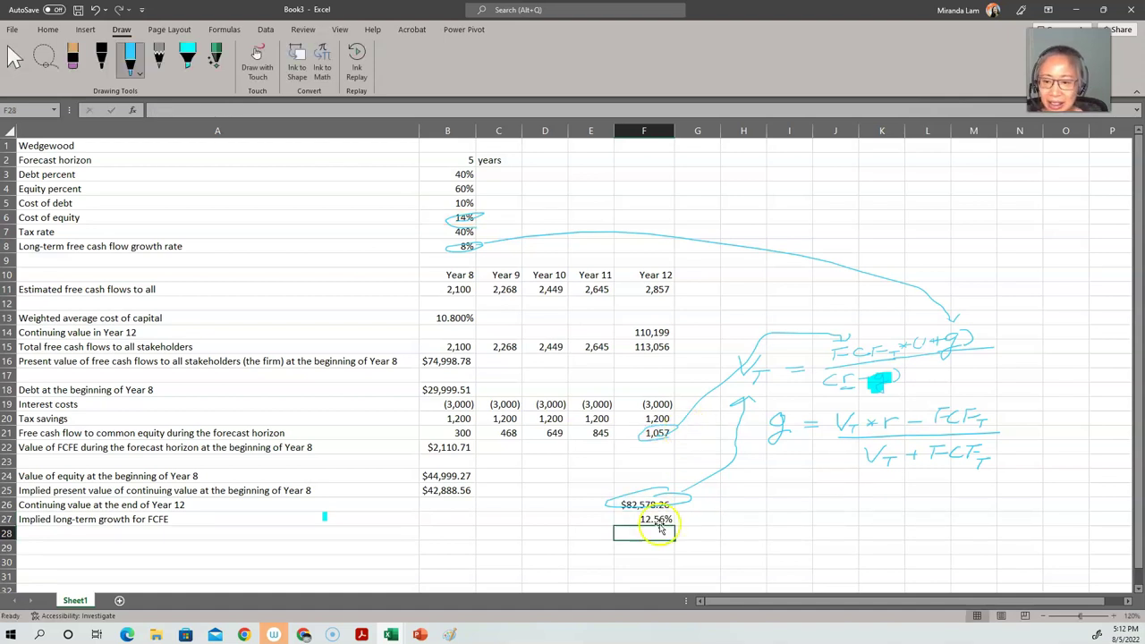
left_click(626, 521)
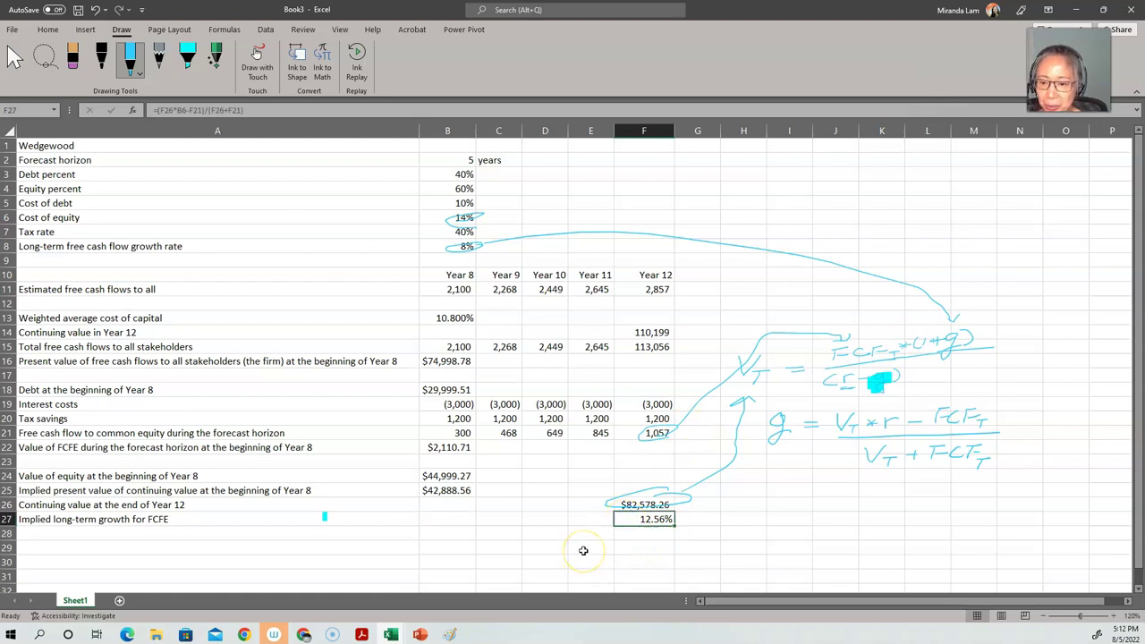